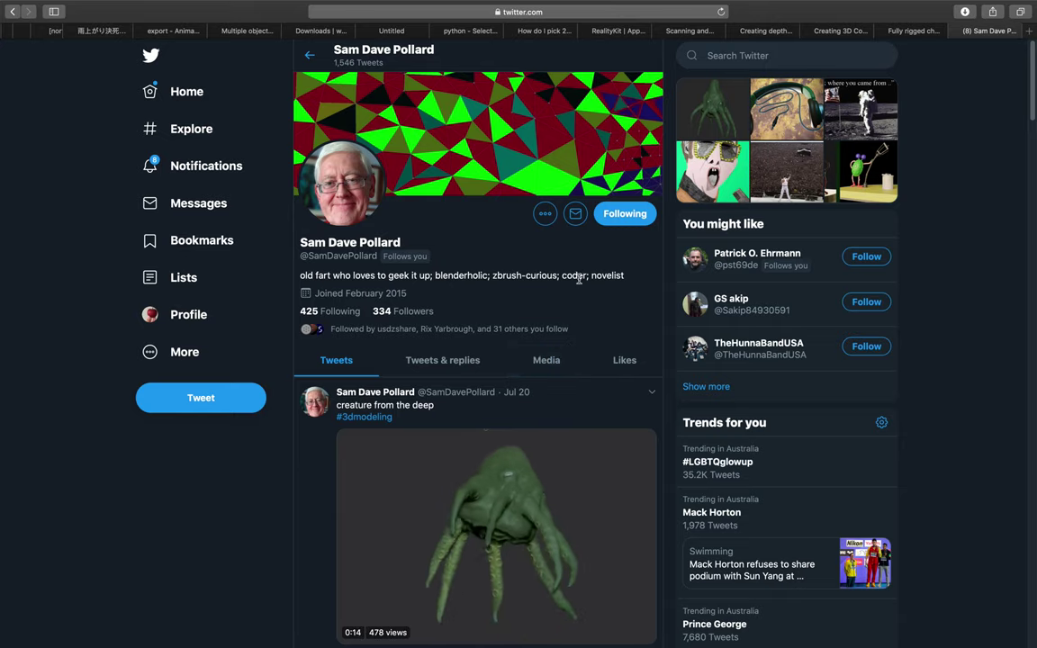
Step: Examine the "creature from the deep" 3D model video on the artist's Twitter profile
scroll(576, 270, "down", 1)
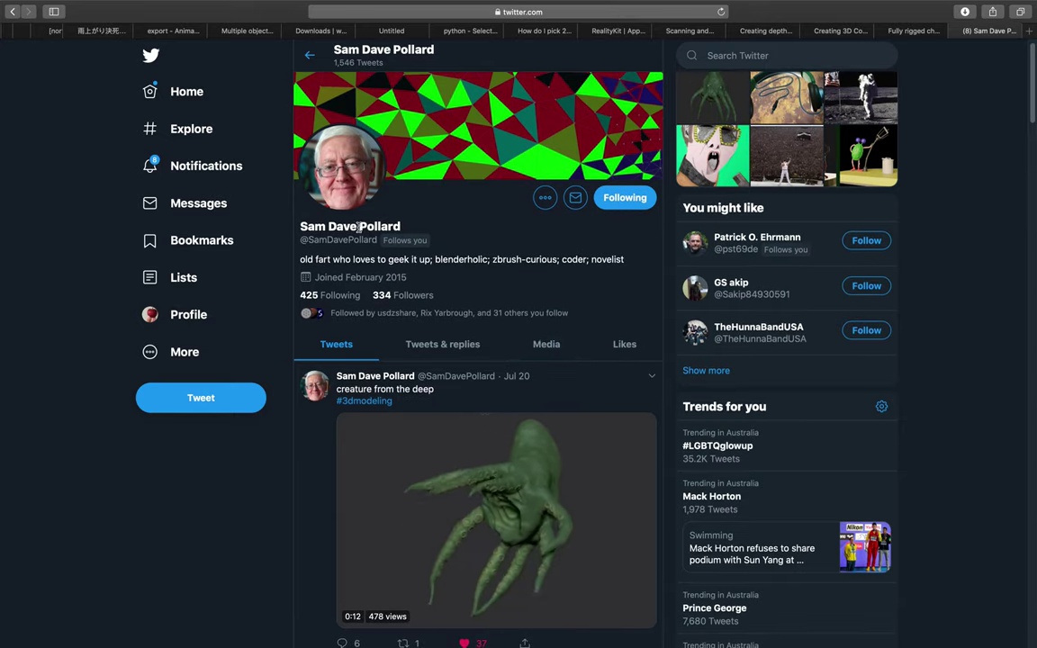
scroll(496, 345, "down", 3)
scroll(496, 344, "down", 1)
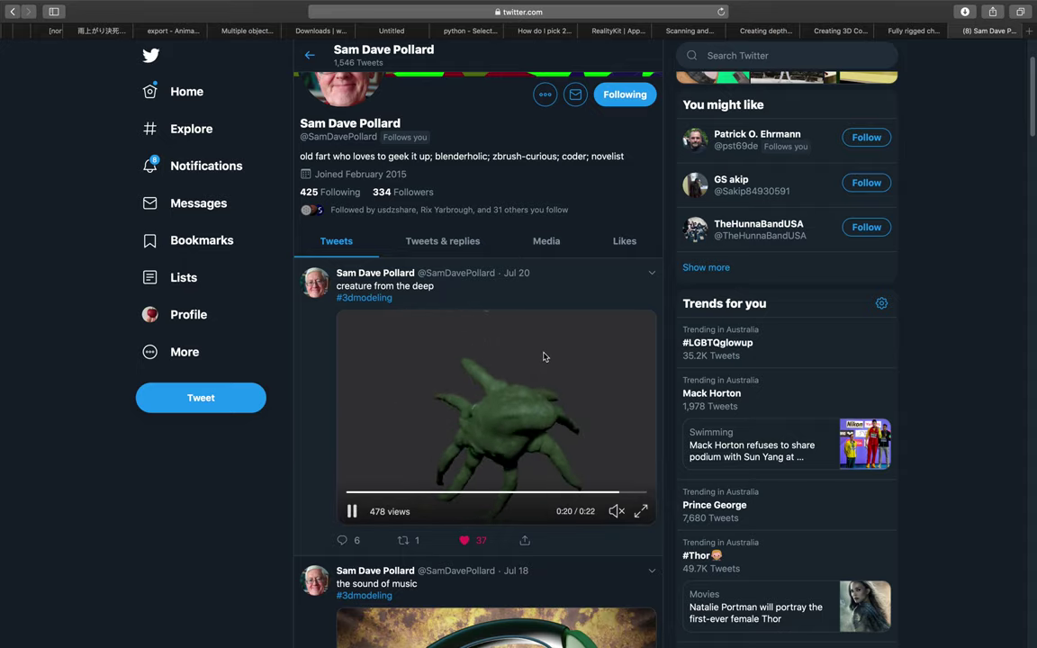
scroll(543, 358, "down", 1)
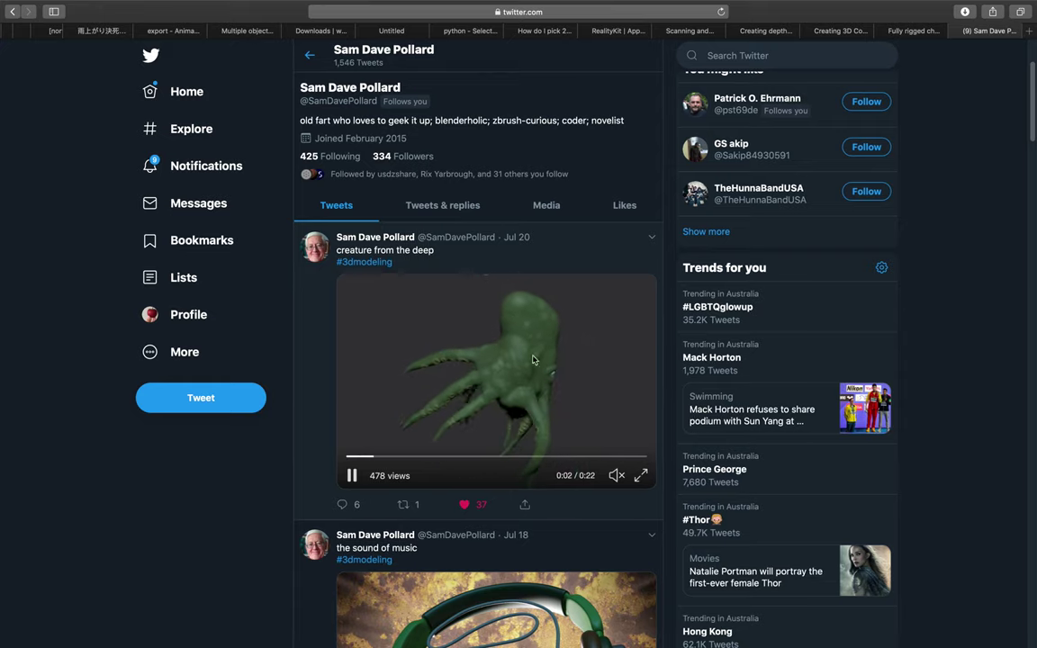
scroll(486, 360, "up", 1)
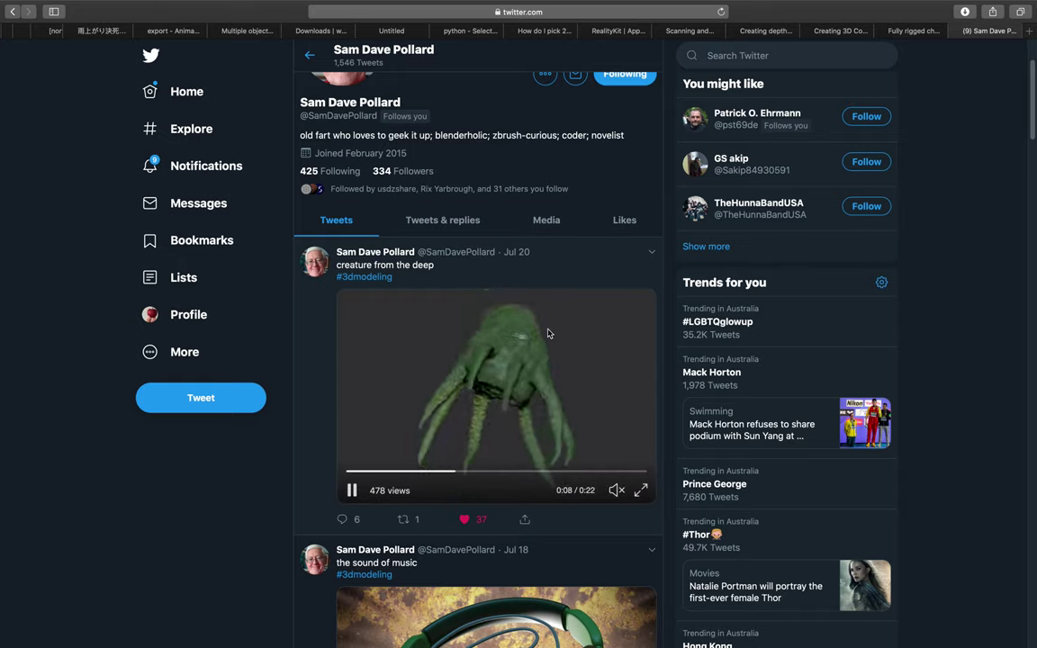
scroll(580, 325, "down", 2)
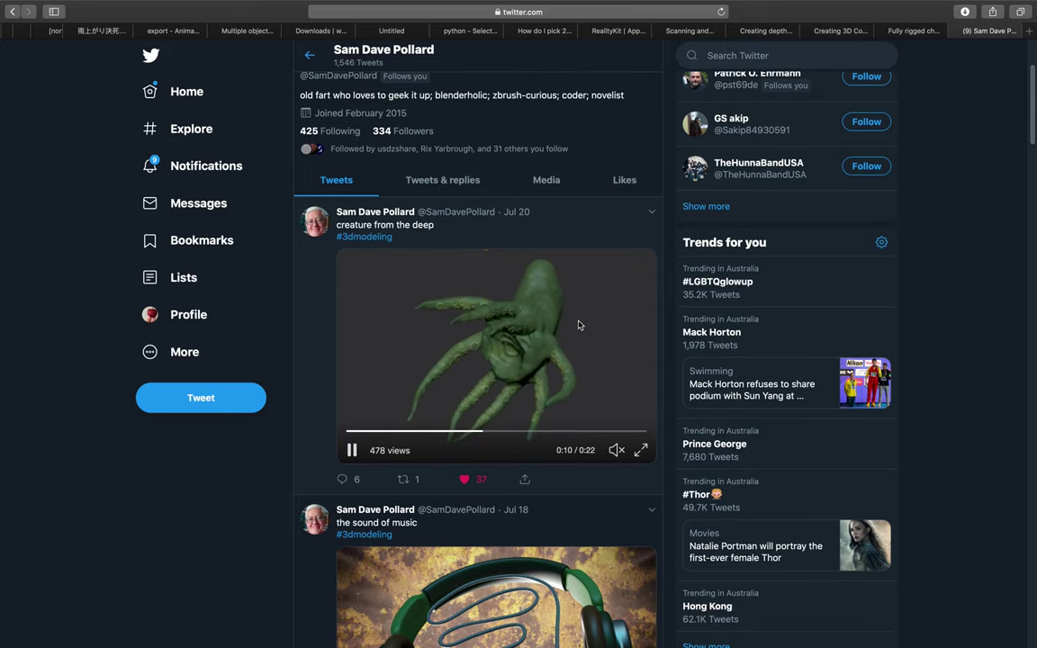
scroll(531, 288, "up", 1)
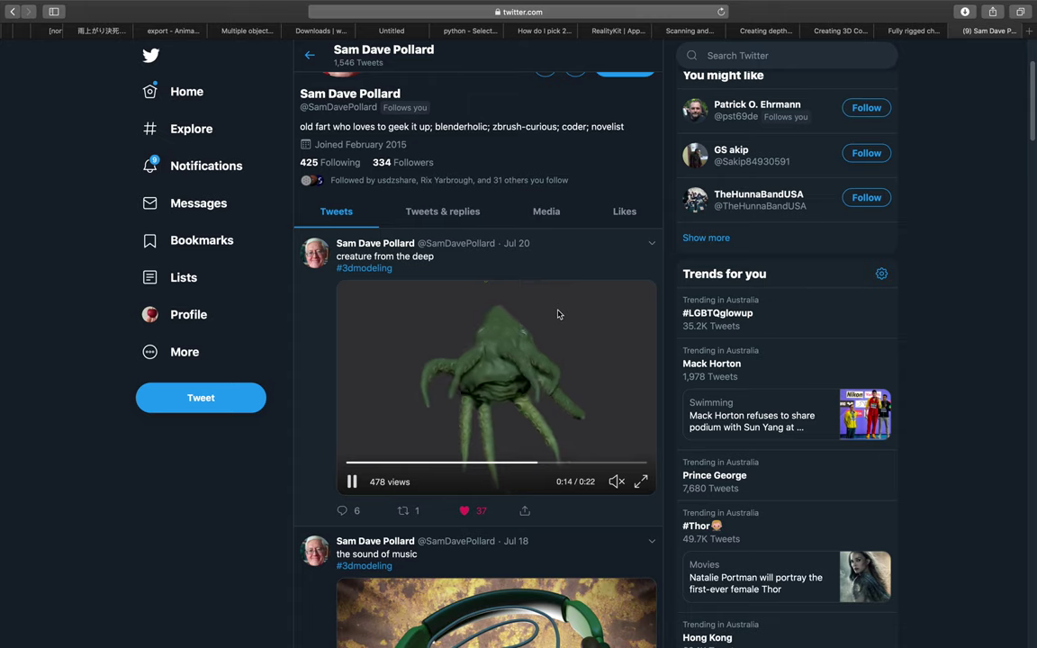
scroll(580, 279, "up", 1)
scroll(583, 270, "down", 1)
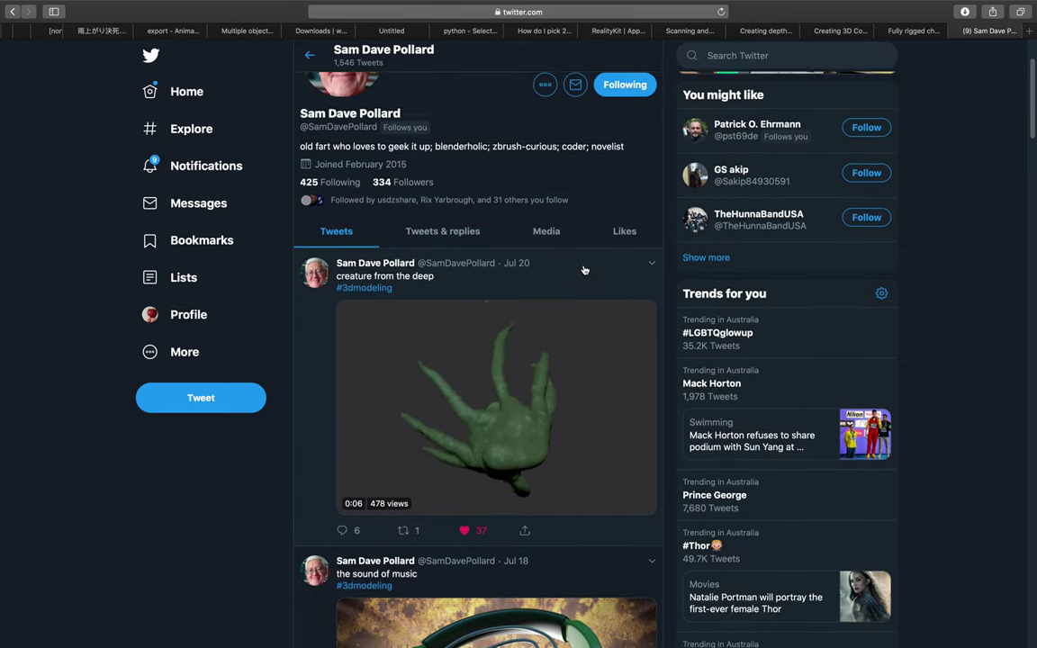
scroll(594, 261, "up", 1)
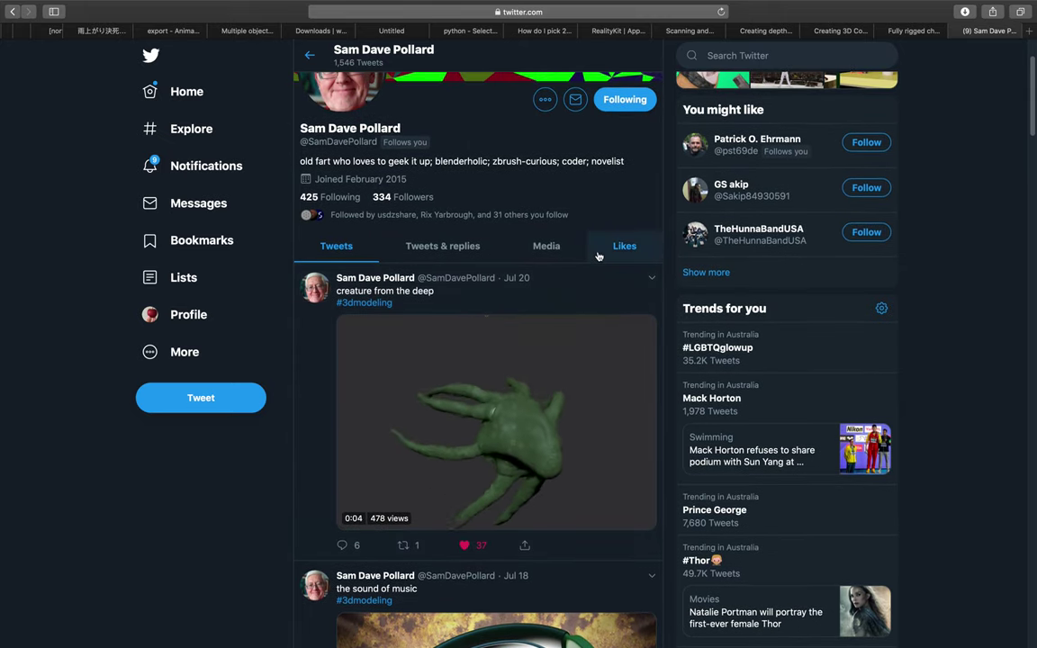
scroll(598, 257, "up", 1)
scroll(599, 288, "down", 1)
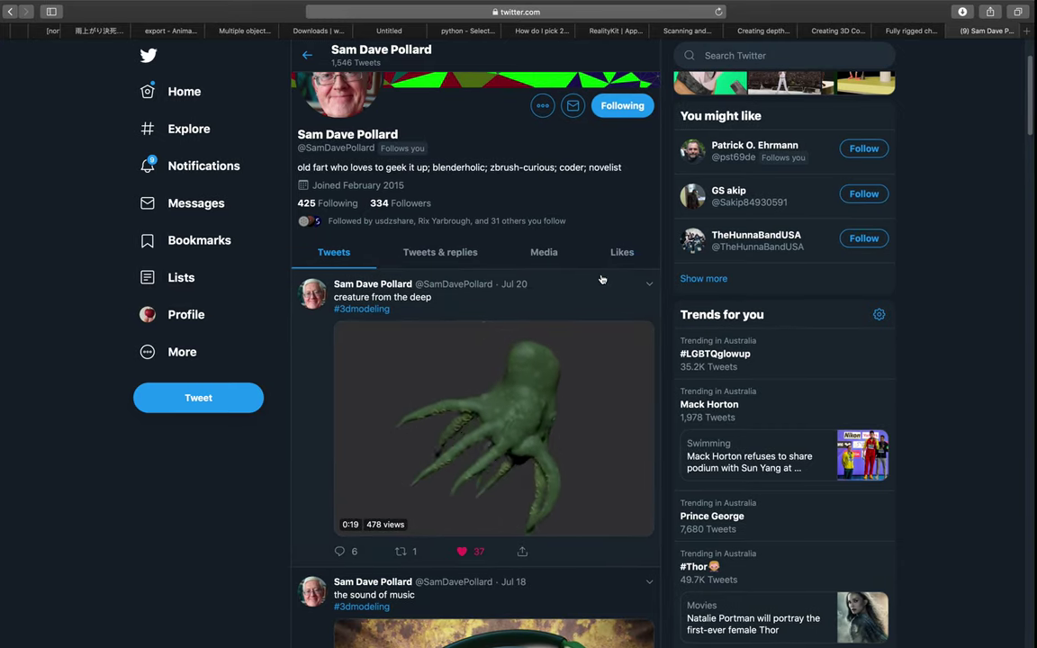
Step: Switch to Blender and turn on In Front display for the creature's armature
key("ctrl+Right")
scroll(601, 279, "right", 10)
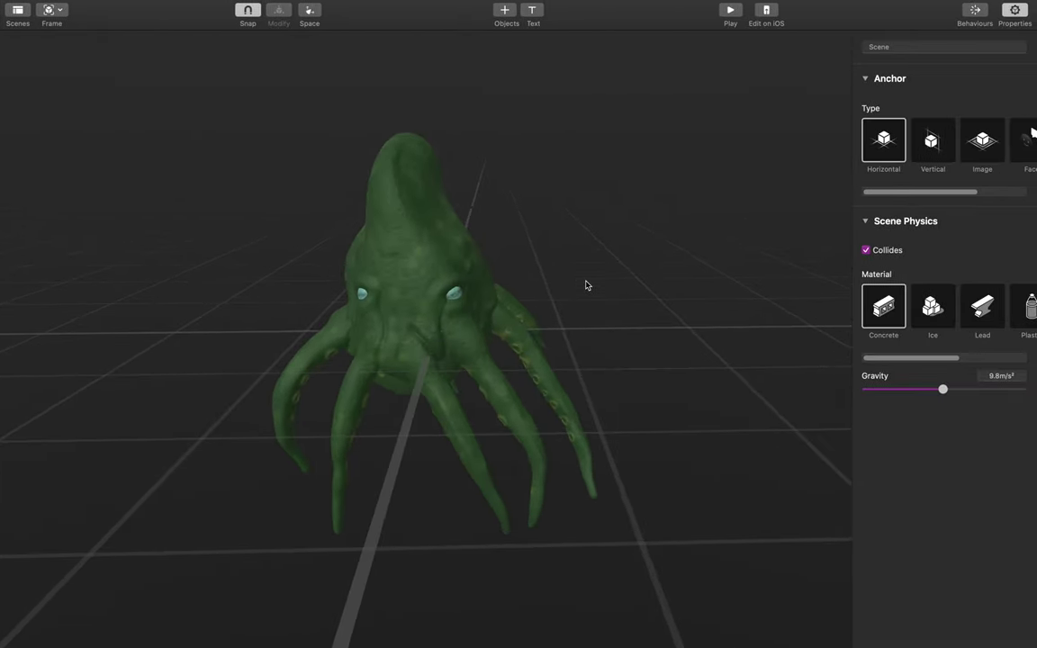
scroll(586, 286, "right", 10)
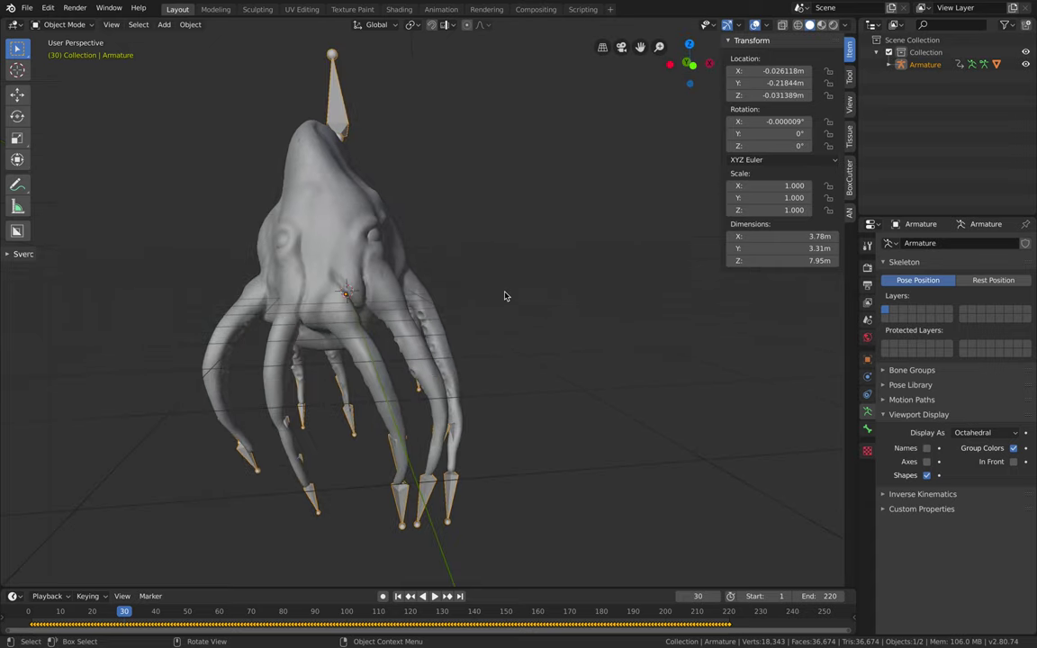
scroll(505, 295, "left", 5)
scroll(505, 295, "right", 6)
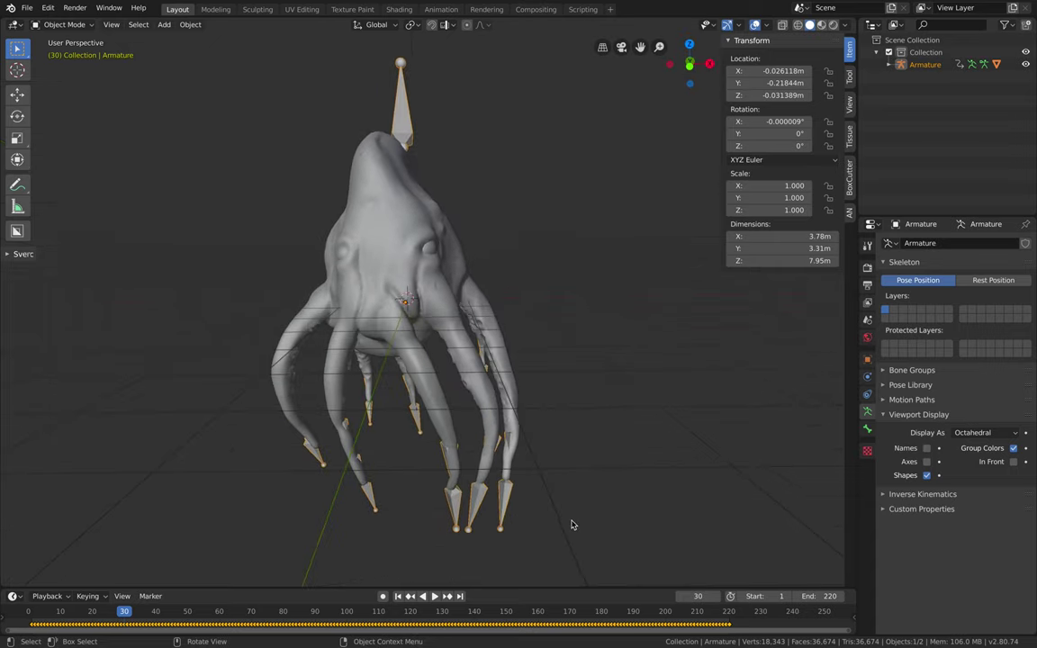
scroll(473, 289, "left", 3)
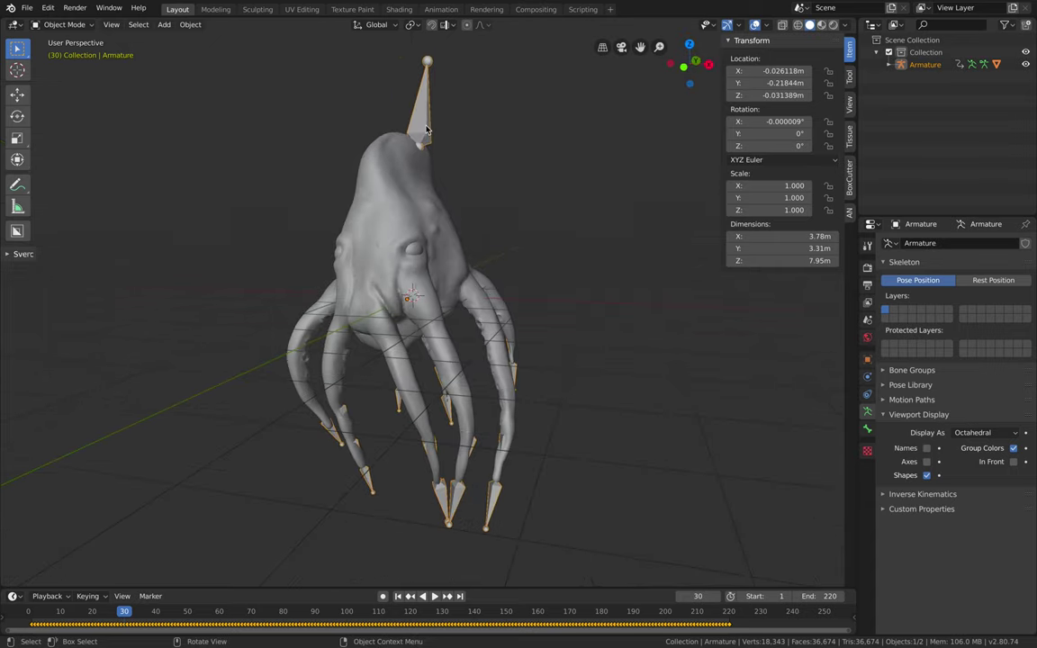
scroll(504, 170, "right", 5)
scroll(504, 170, "left", 3)
scroll(497, 197, "left", 4)
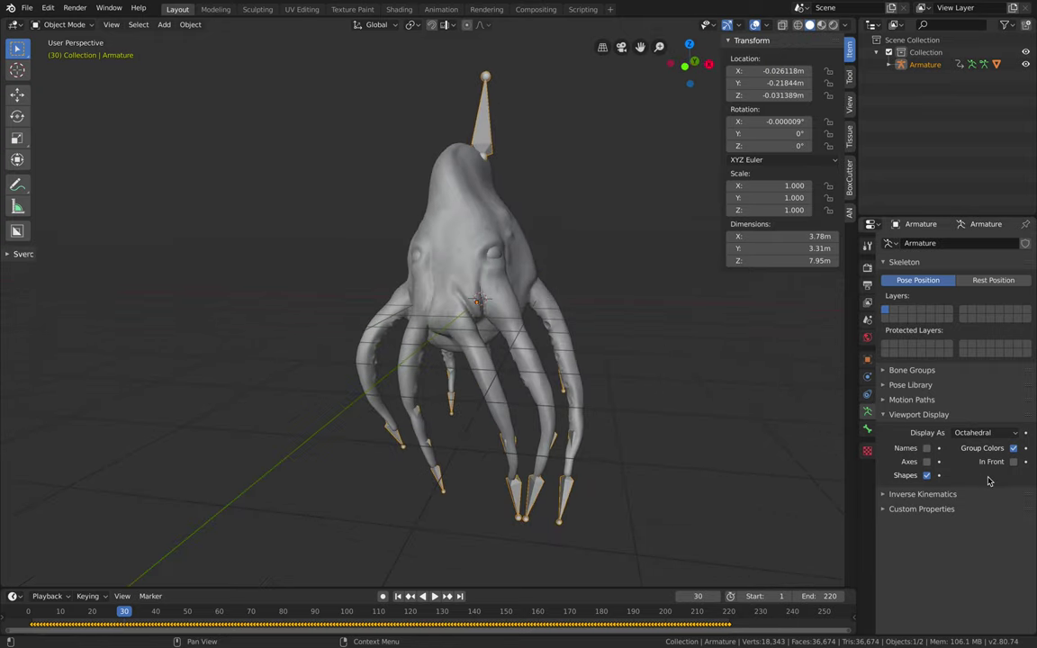
left_click(1013, 463)
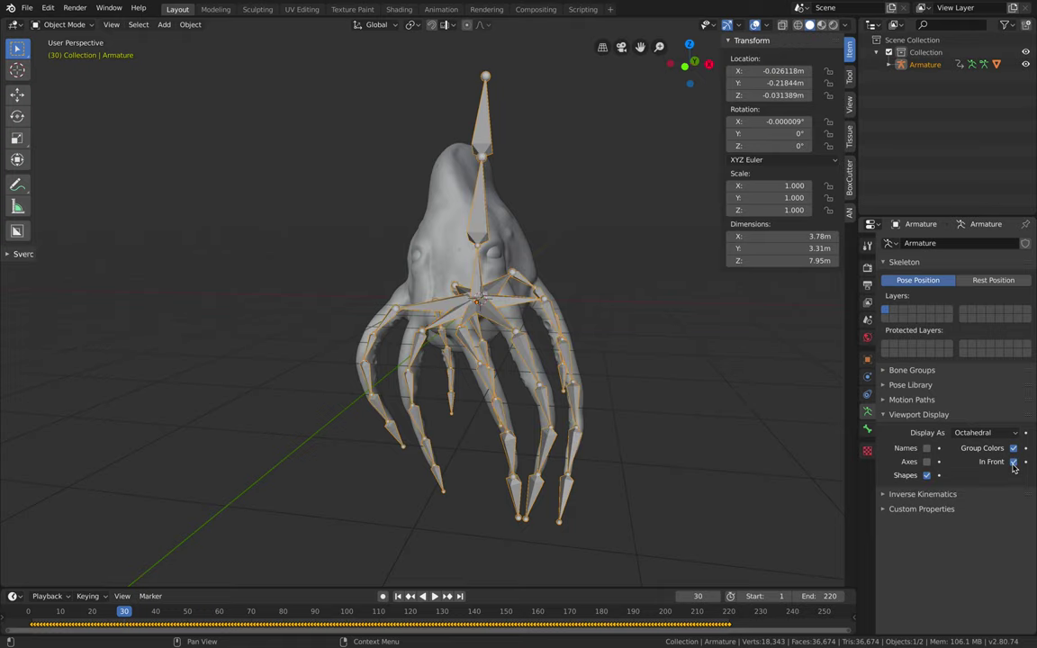
Step: Enlarge the timeline area and play the creature's rigged animation from the first frame
scroll(688, 389, "left", 5)
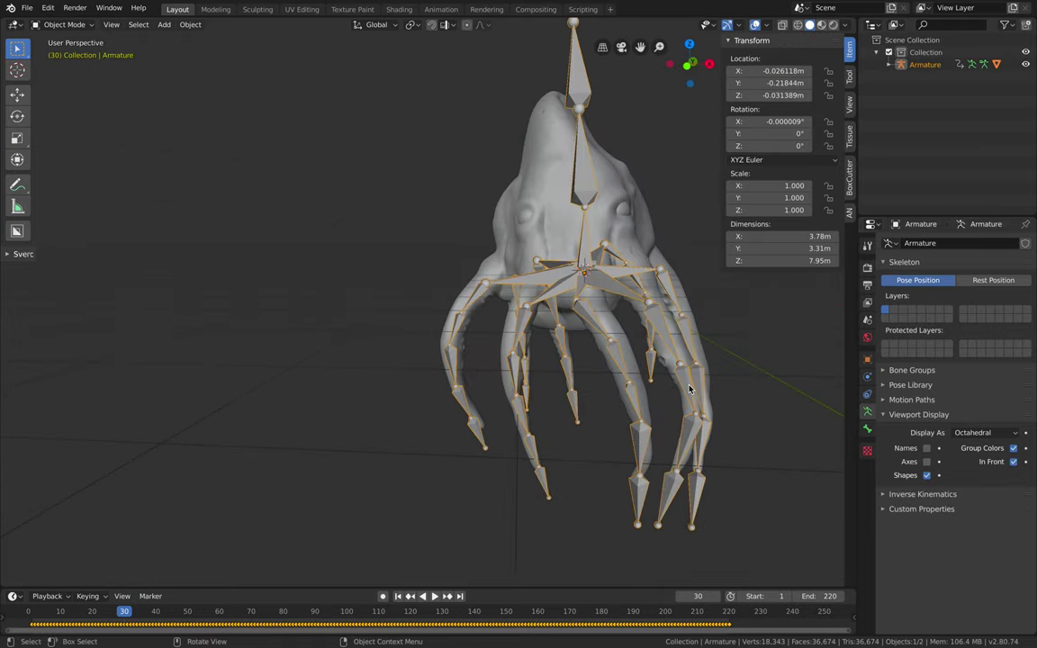
scroll(689, 389, "left", 8)
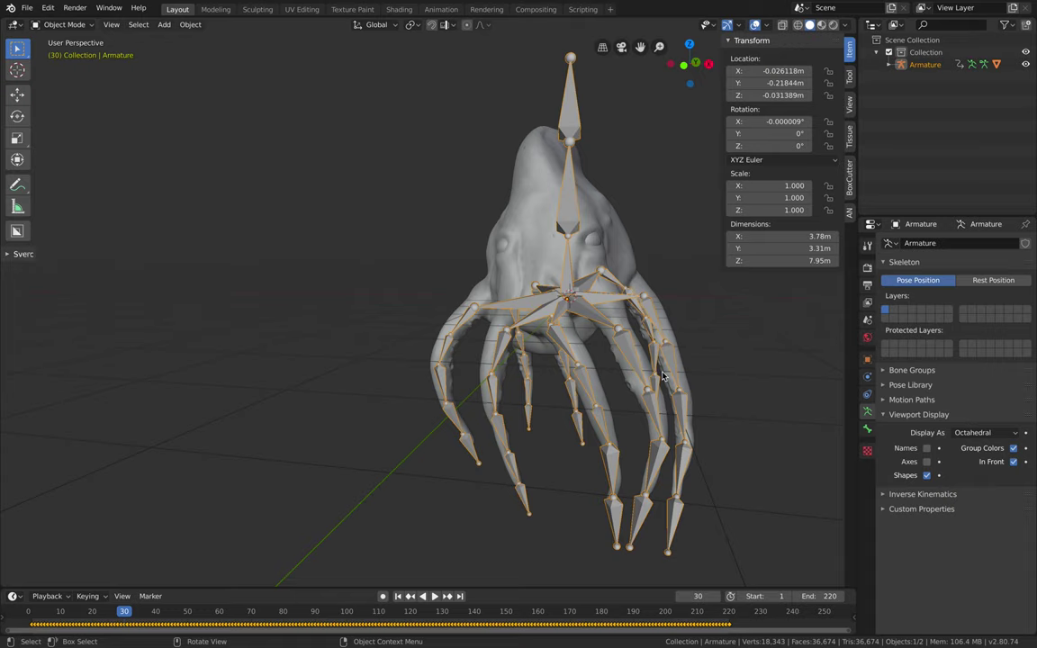
scroll(662, 376, "left", 5)
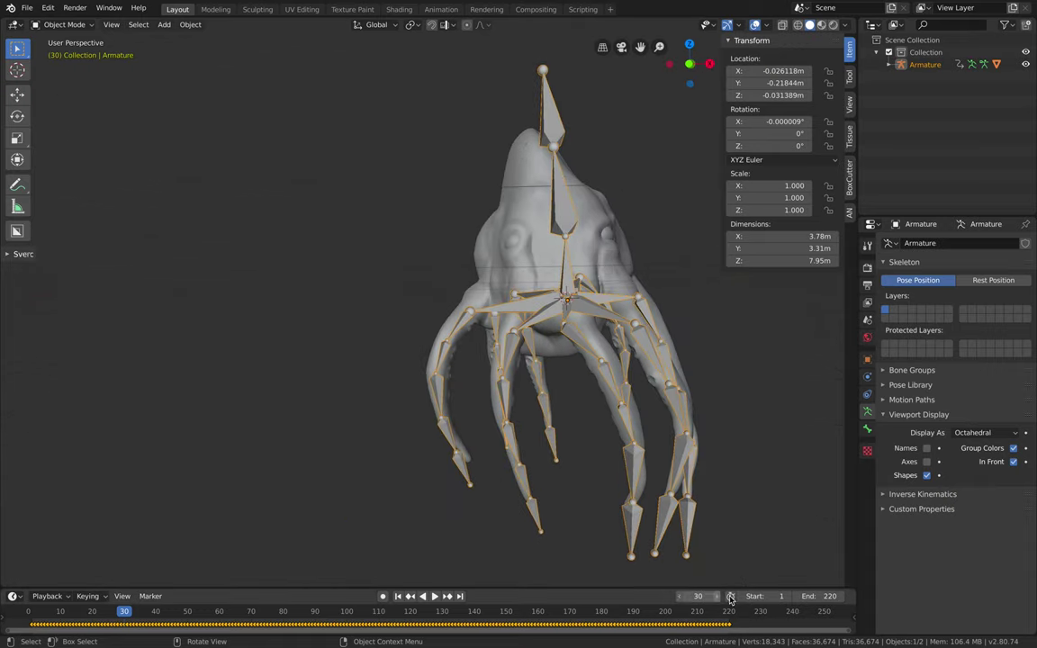
left_click_drag(589, 586, 589, 527)
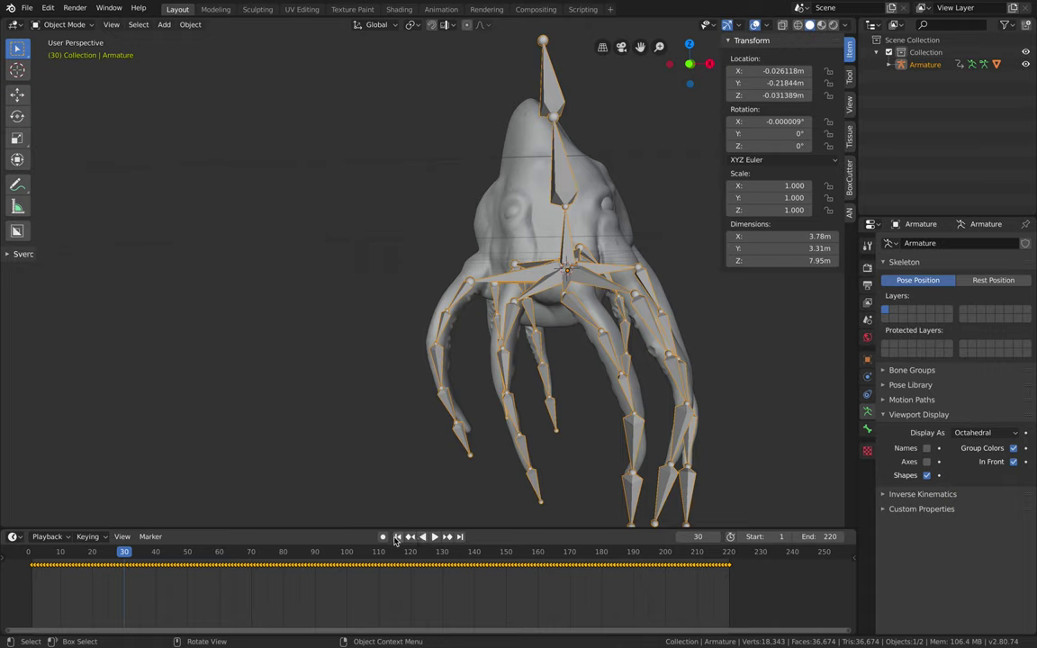
left_click(397, 537)
left_click(435, 537)
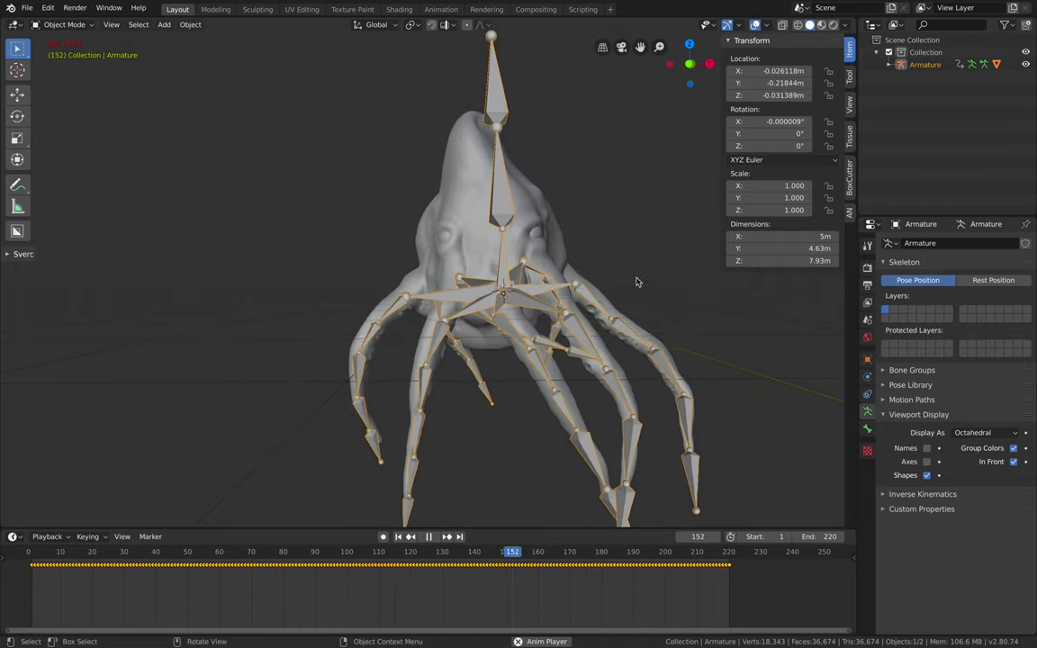
Step: Select the creatureDeep mesh and show its Armature modifier settings, adjusting the width of the properties editor
left_click(528, 237)
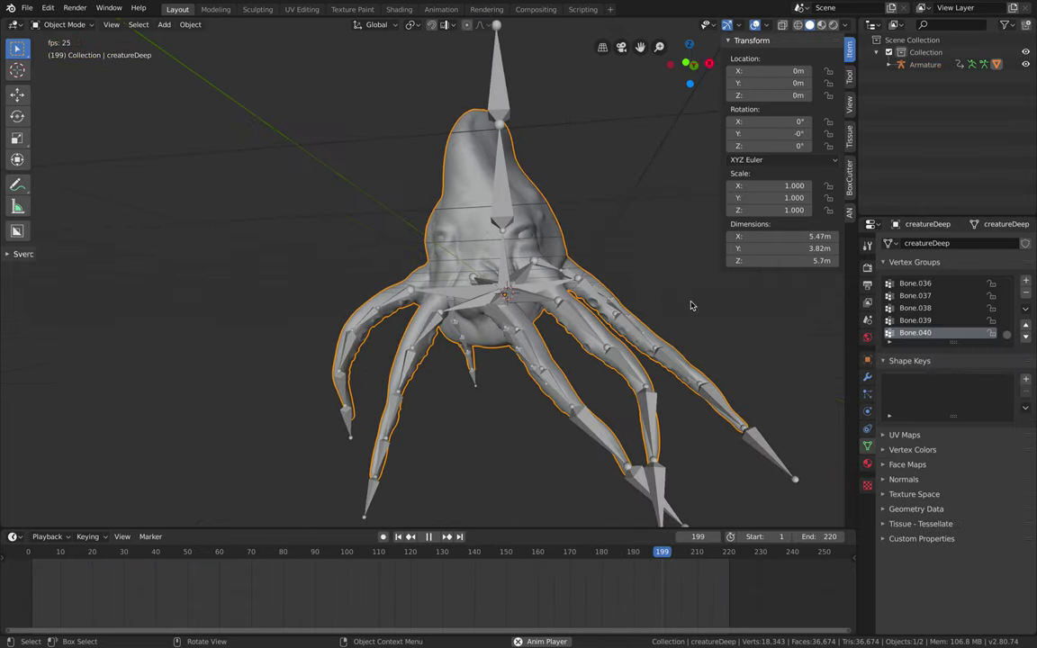
left_click(867, 378)
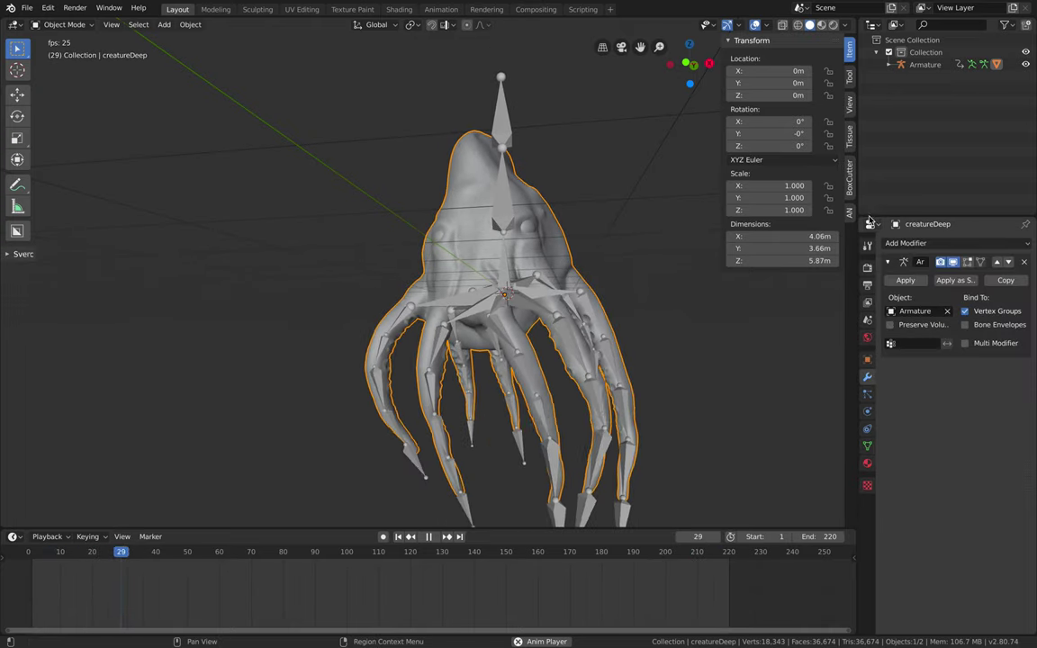
left_click_drag(856, 197, 826, 196)
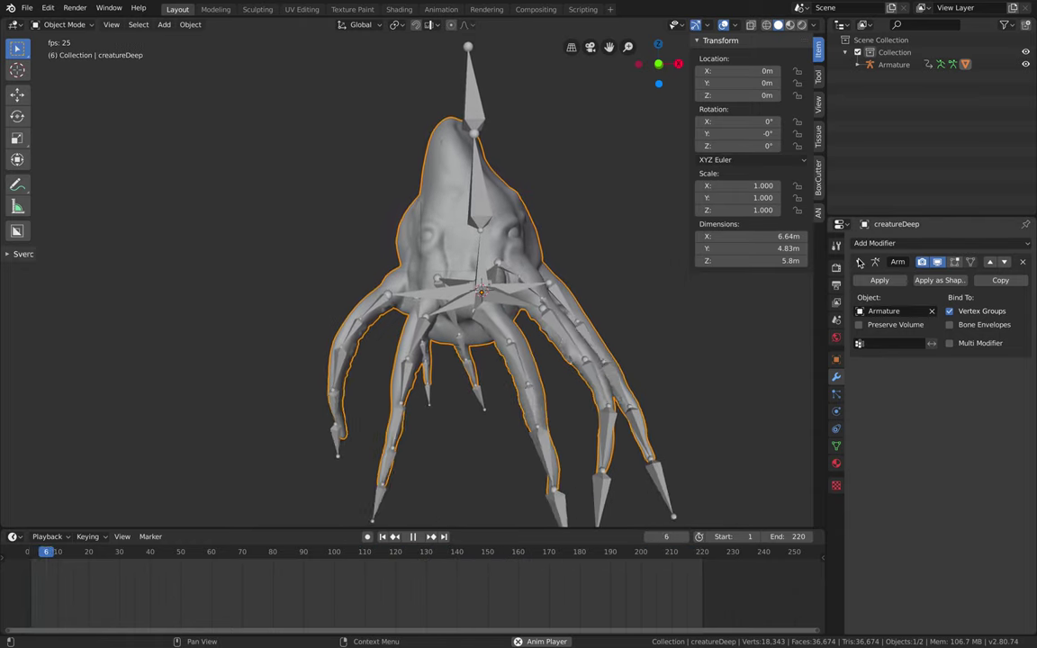
left_click_drag(826, 270, 876, 270)
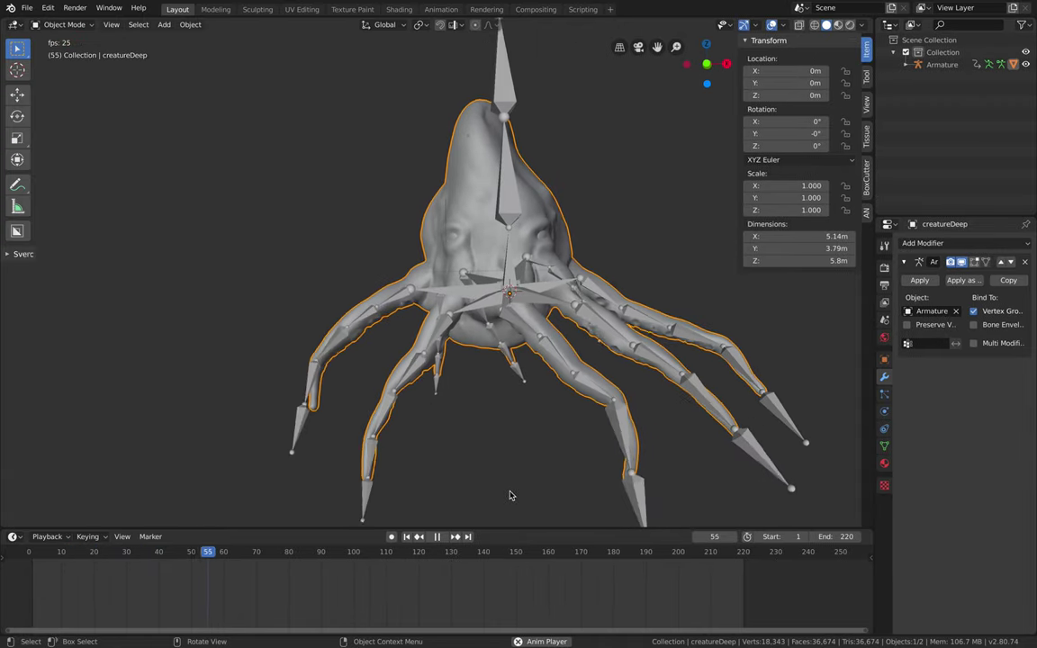
Step: Pause the animation and switch the viewport to material preview shading to show the creature's textures
left_click(437, 537)
middle_click_drag(502, 451, 511, 308)
middle_click_drag(543, 368, 551, 309)
middle_click_drag(590, 378, 592, 424)
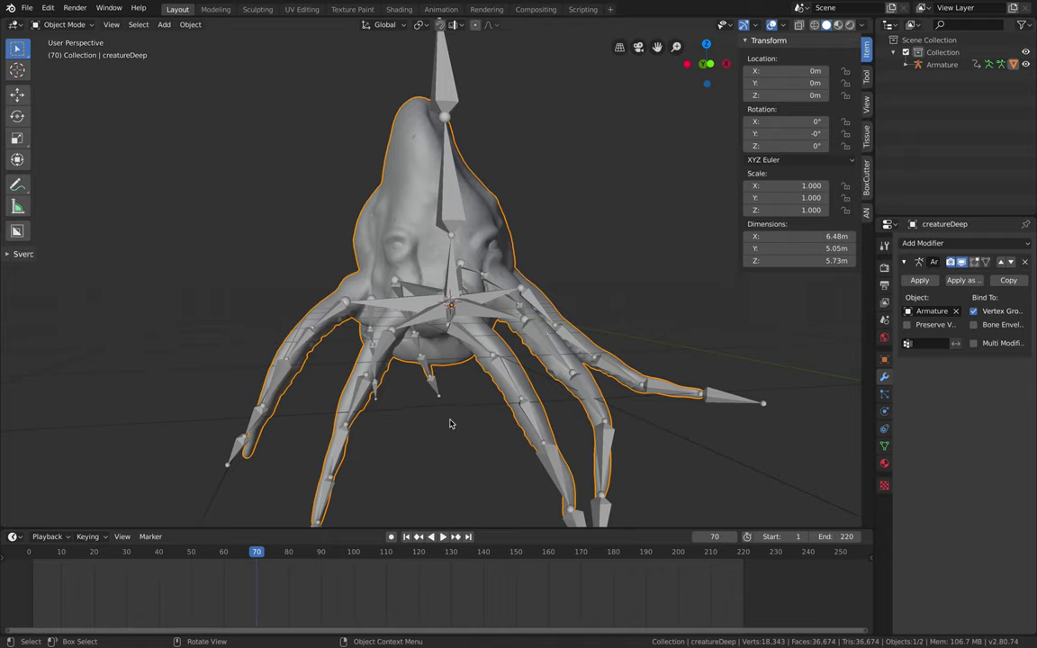
middle_click_drag(469, 404, 482, 378)
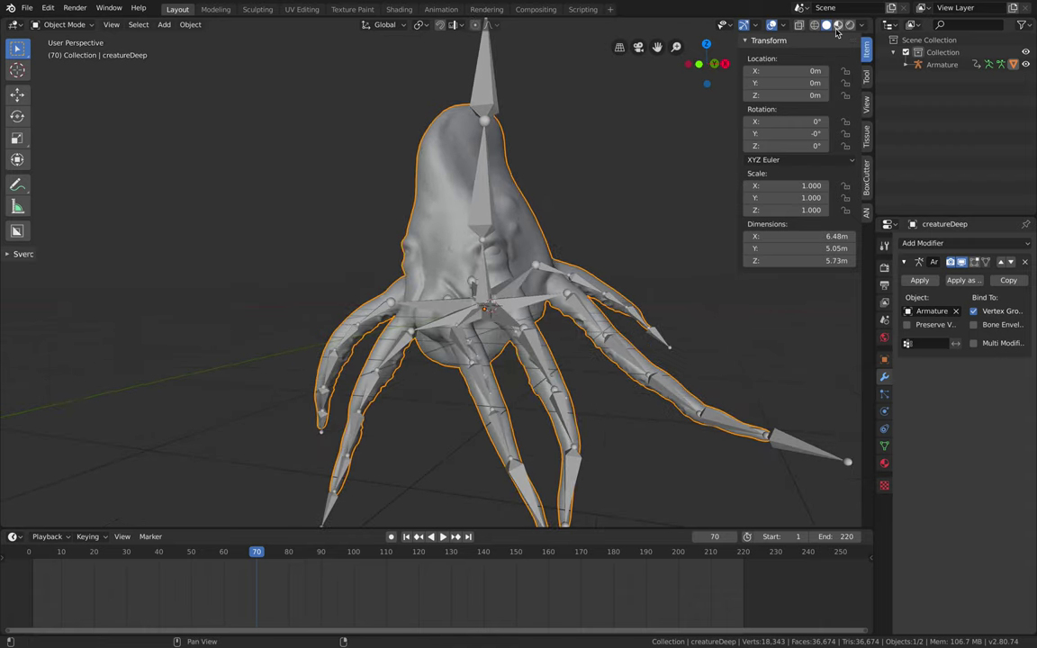
key("z")
middle_click_drag(613, 180, 560, 317)
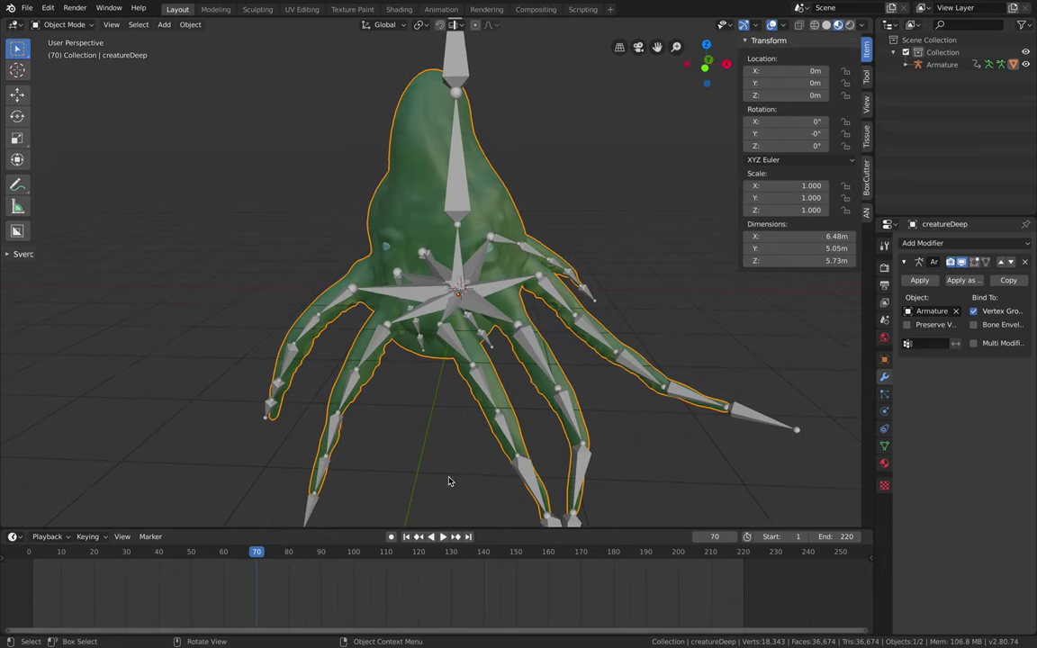
middle_click_drag(365, 275, 346, 256)
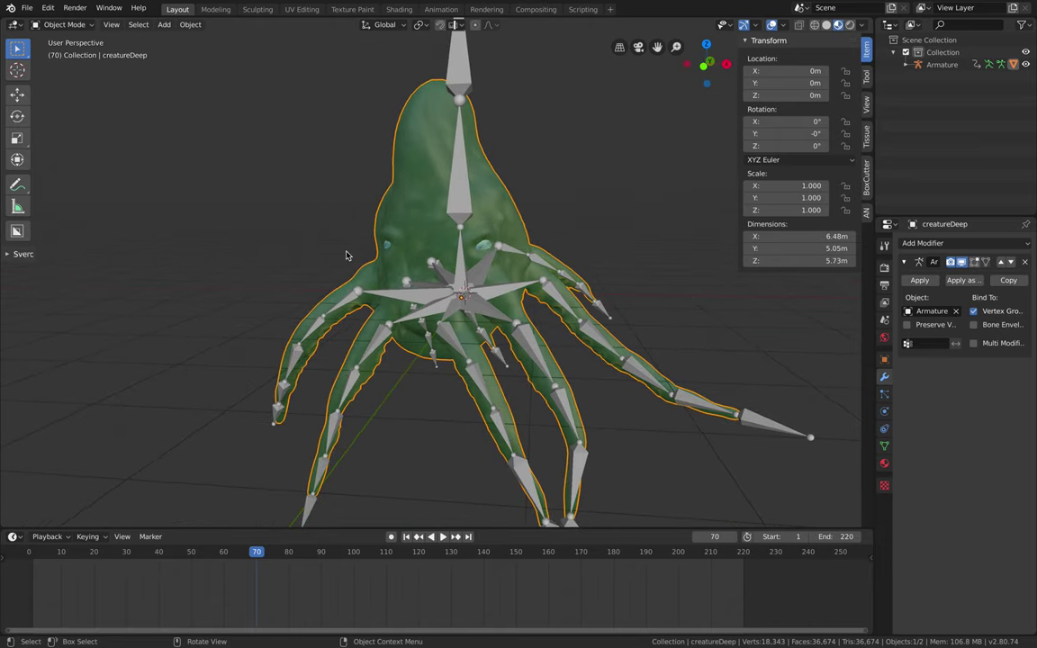
Step: Switch to Reality Composer and examine the creature model in the scene from several distances and angles
left_click(36, 9)
mouse_move(68, 186)
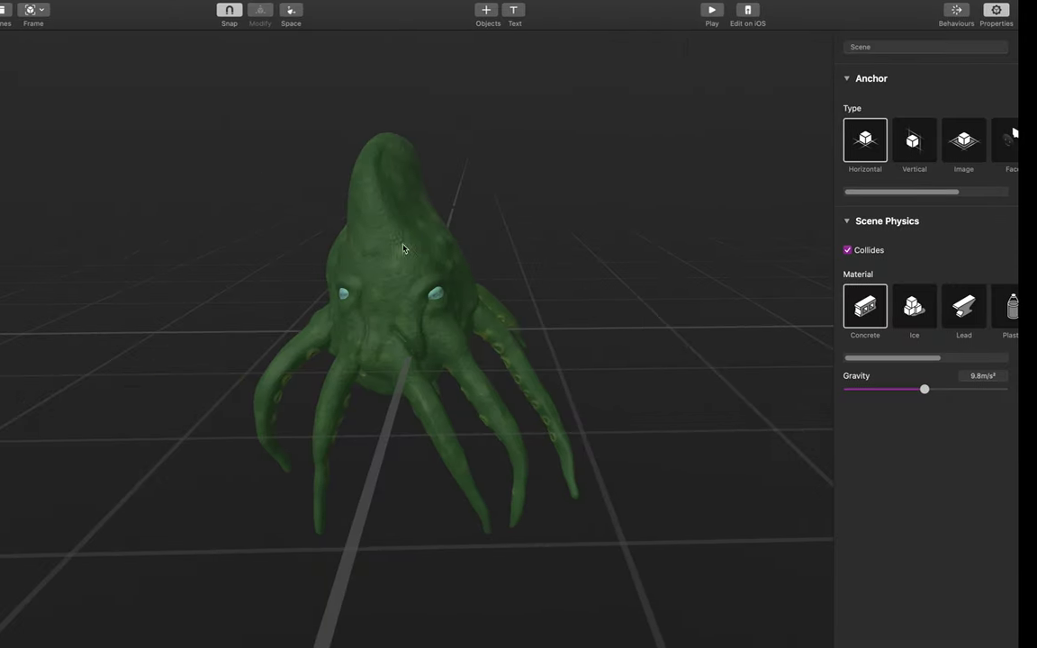
scroll(461, 189, "down", 5)
scroll(514, 185, "down", 2)
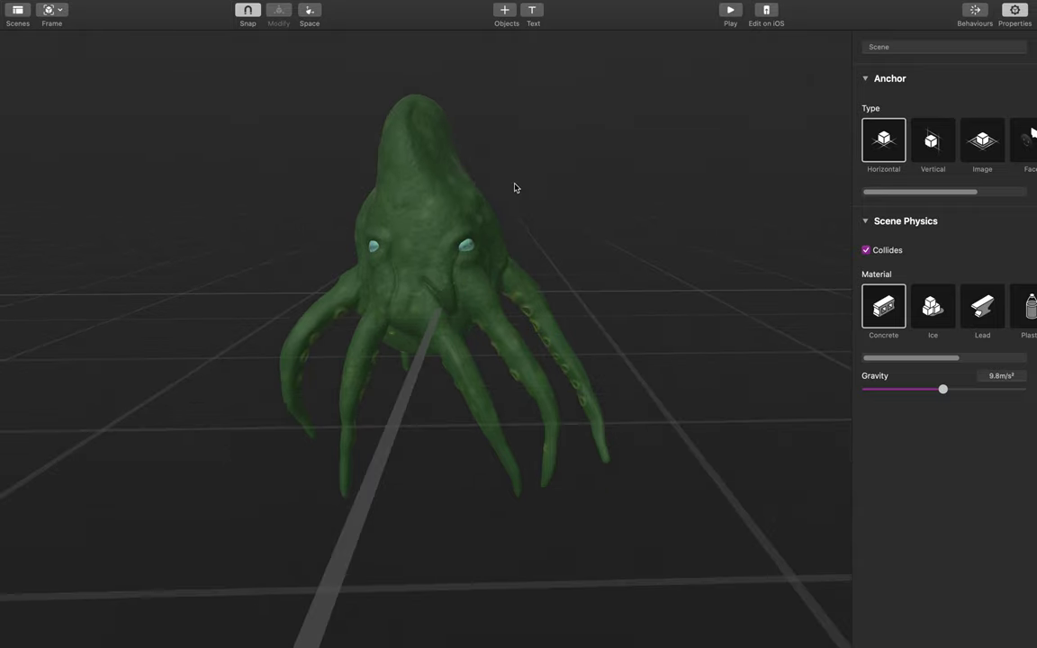
mouse_move(464, 5)
scroll(606, 269, "up", 2)
mouse_move(606, 269)
left_mouse_down()
mouse_move(570, 252)
mouse_move(591, 267)
left_mouse_up()
scroll(572, 283, "up", 1)
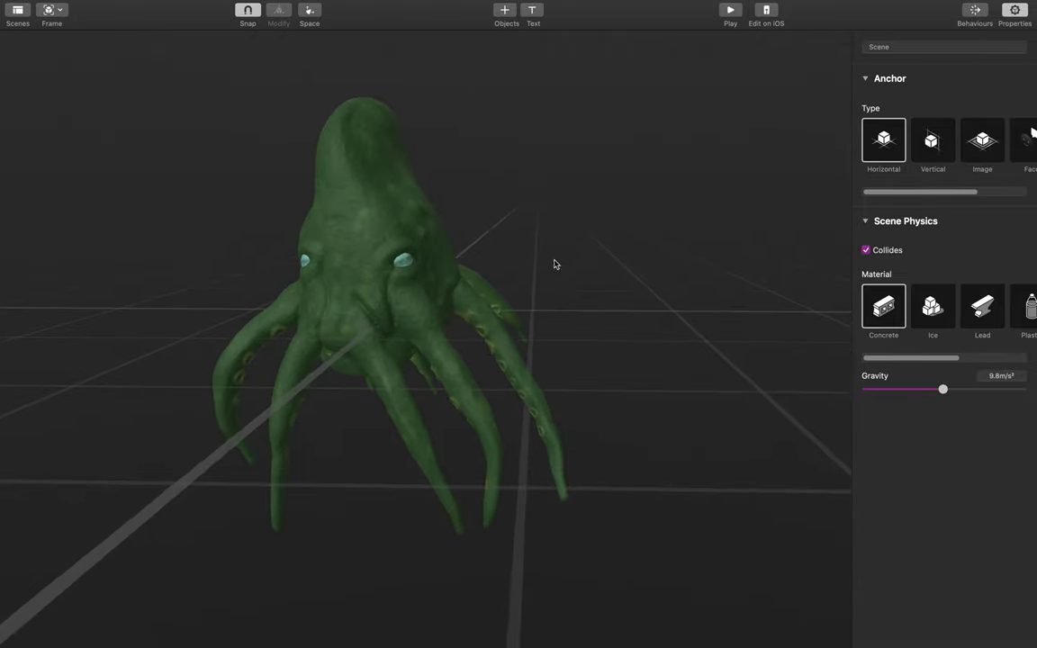
scroll(554, 262, "left", 2)
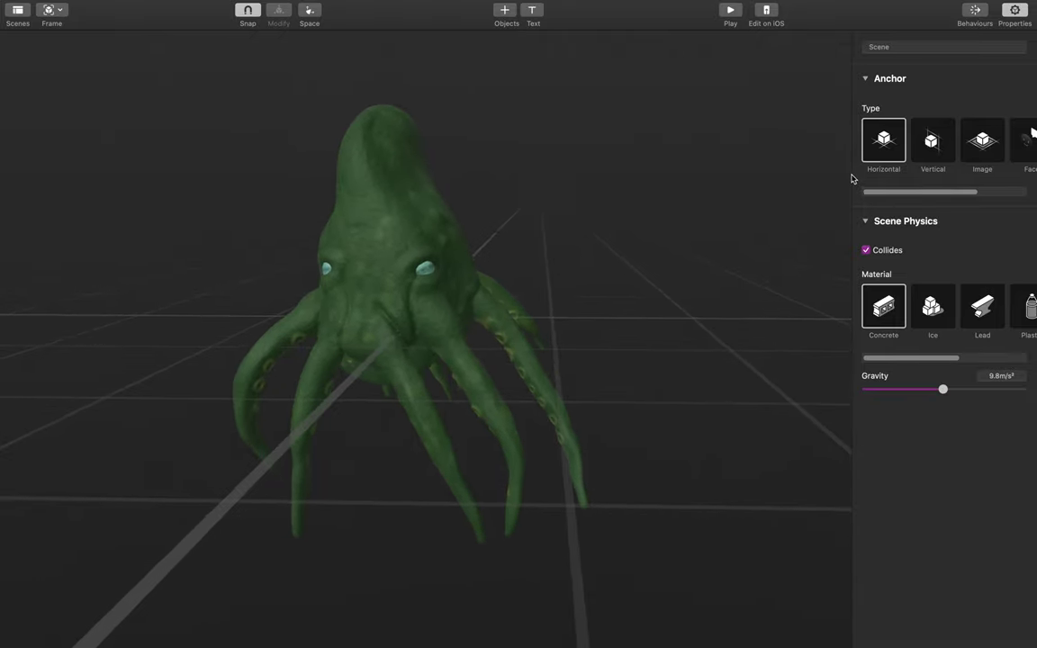
Step: Select the creature in the scene and raise it to a Y position of 2.11 cm
left_click(420, 230)
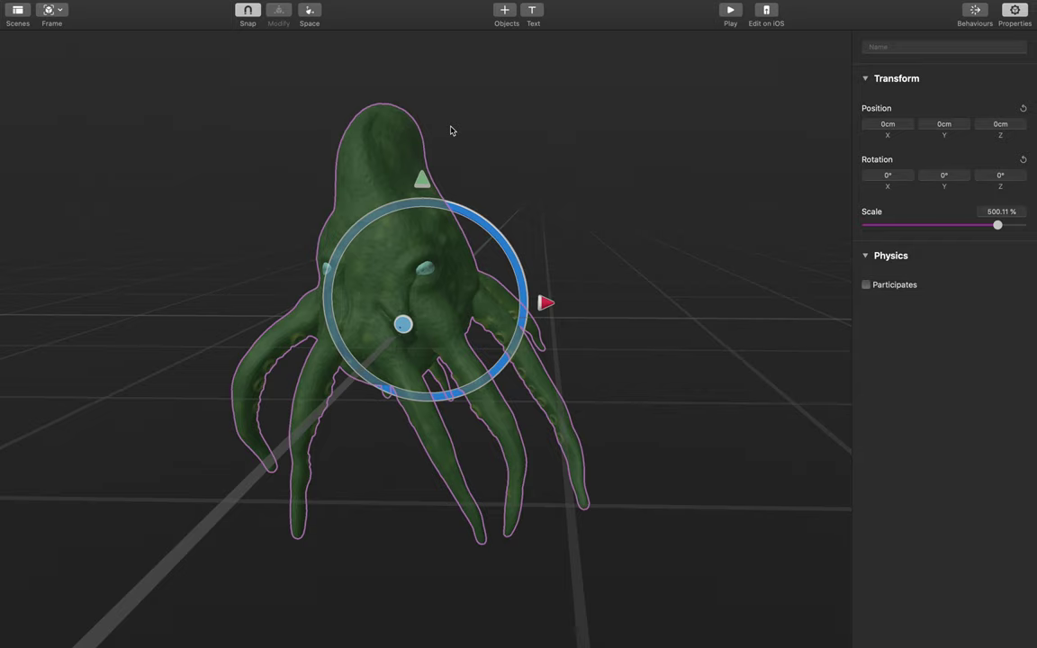
left_click(613, 300)
scroll(585, 298, "down", 3)
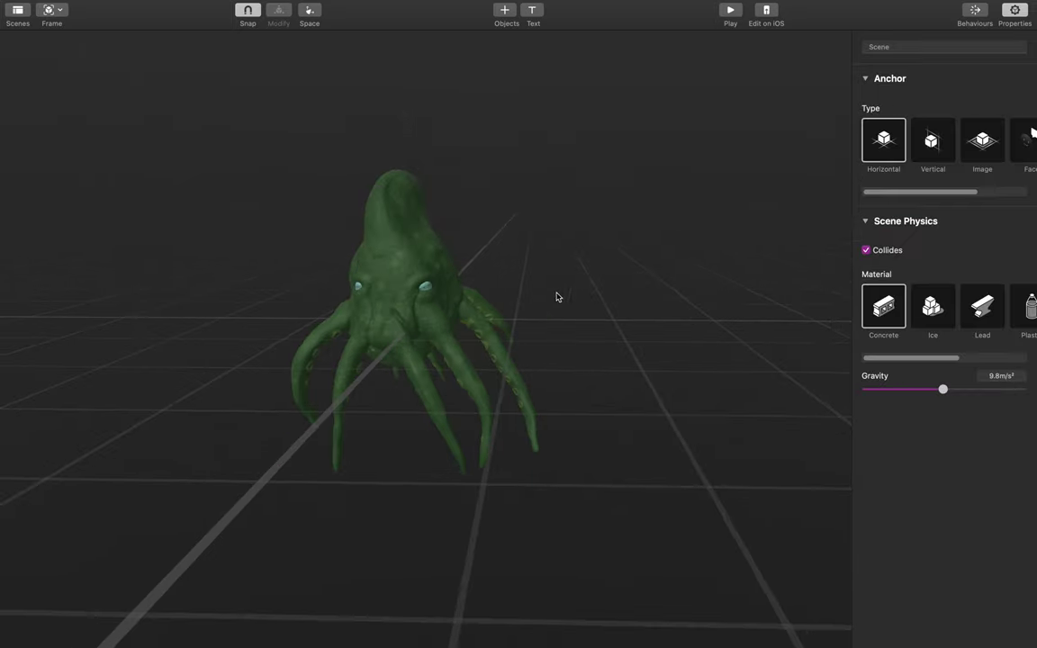
left_click(415, 216)
left_click_drag(422, 191, 422, 166)
left_click_drag(588, 204, 467, 237)
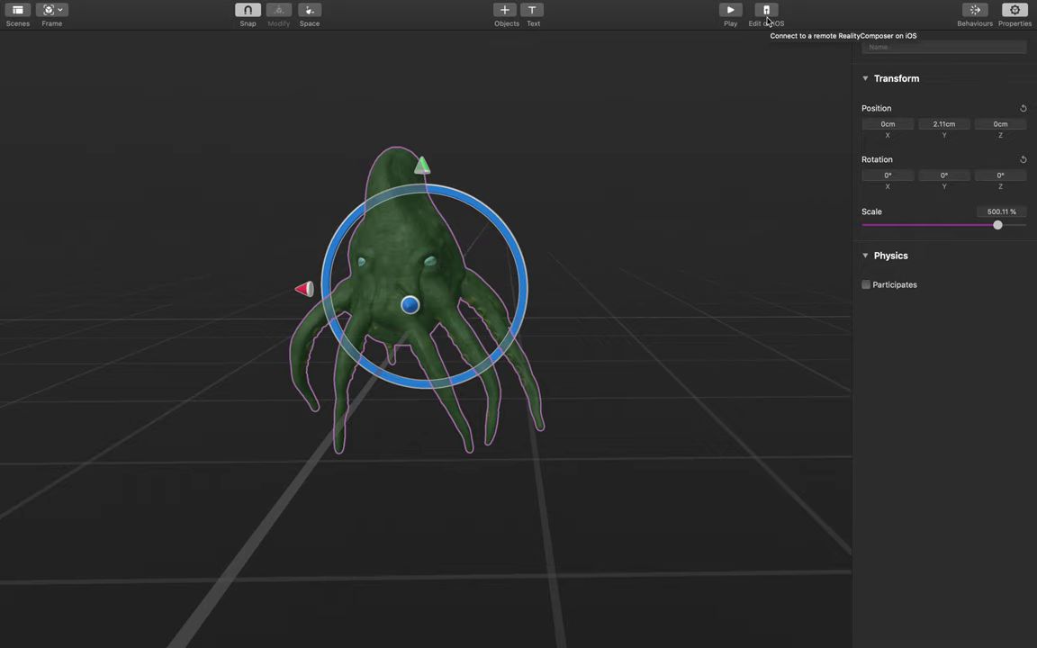
Step: Compare the creature in the Reality Composer scene with its rigged original in Blender, viewing the scene from different angles
left_click_drag(632, 209, 456, 233)
left_click_drag(680, 194, 630, 229)
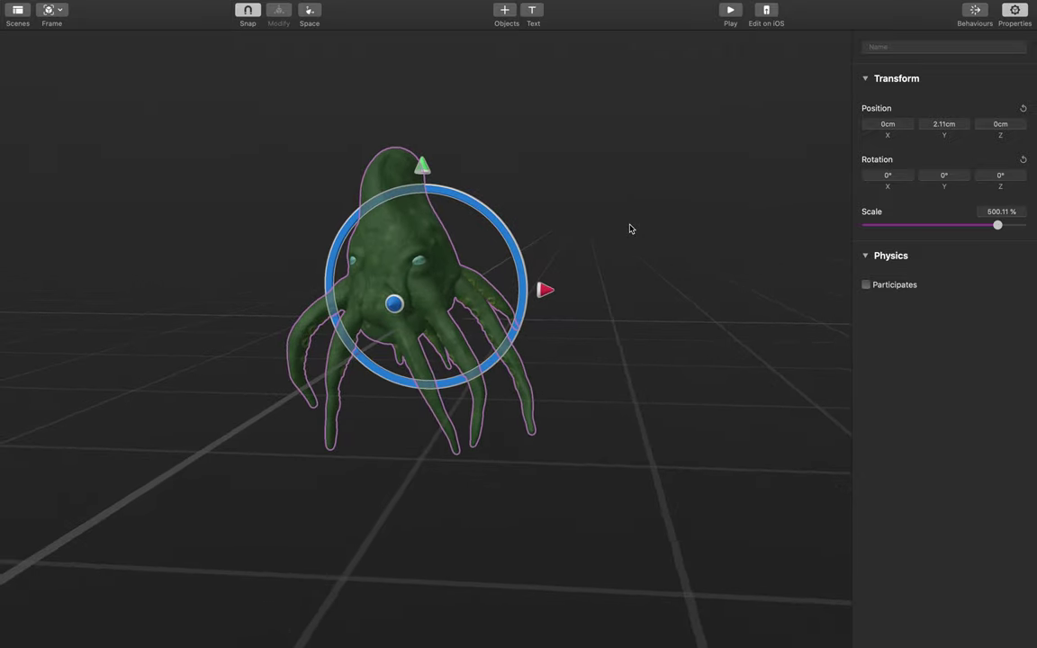
key("ctrl+Right")
key("ctrl+Left")
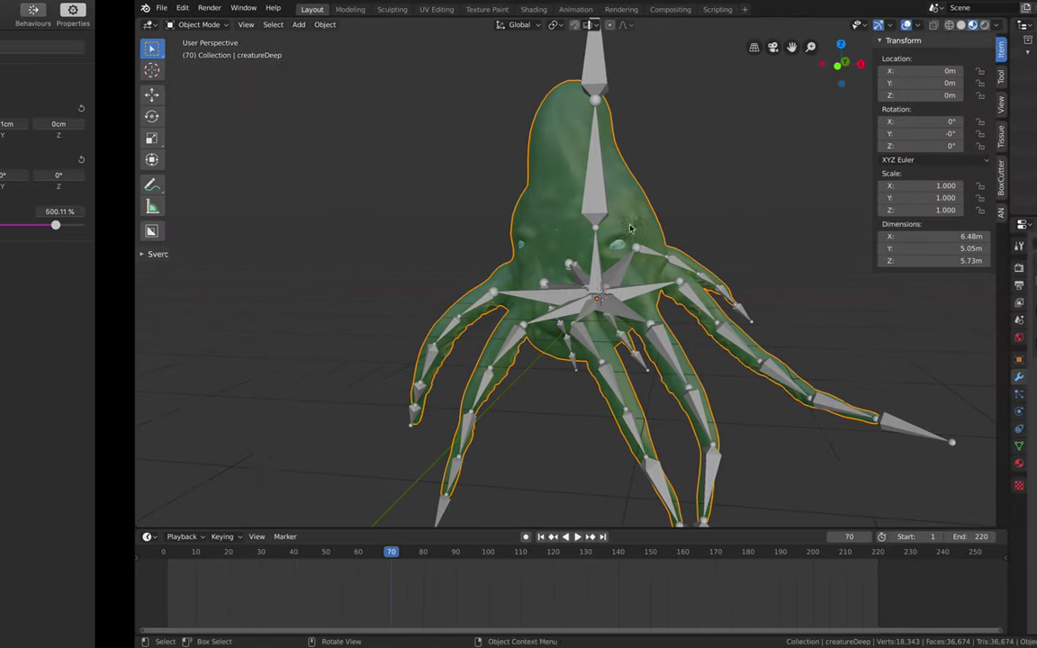
left_click_drag(565, 213, 455, 312)
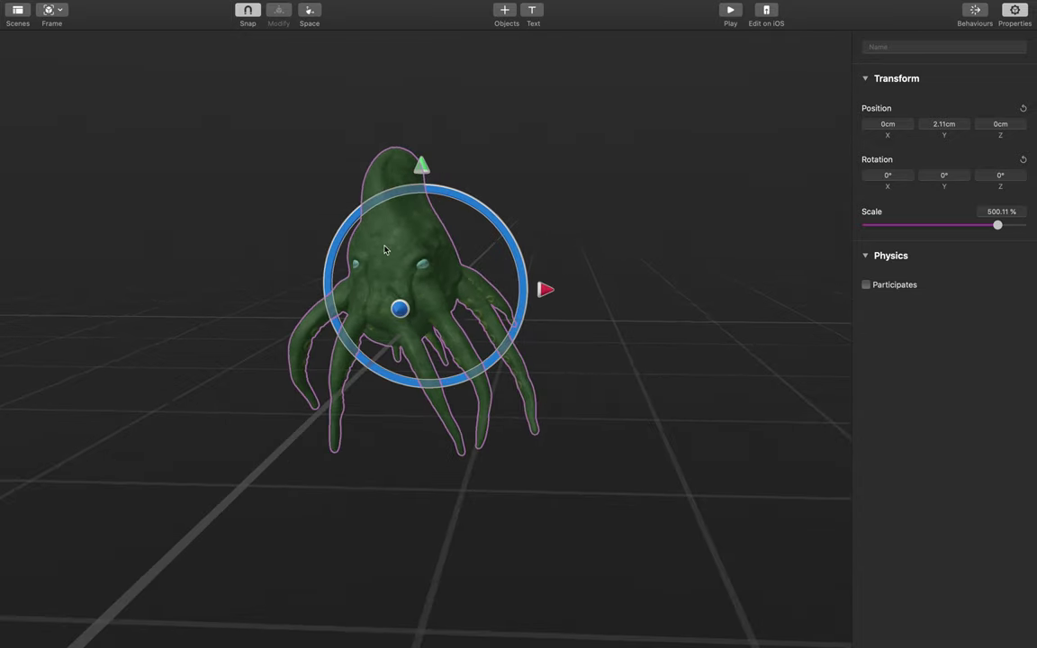
Step: Change the scene's anchor type to Vertical and then Image, and raise the creature to a Y position of 14.11 cm
left_click(519, 204)
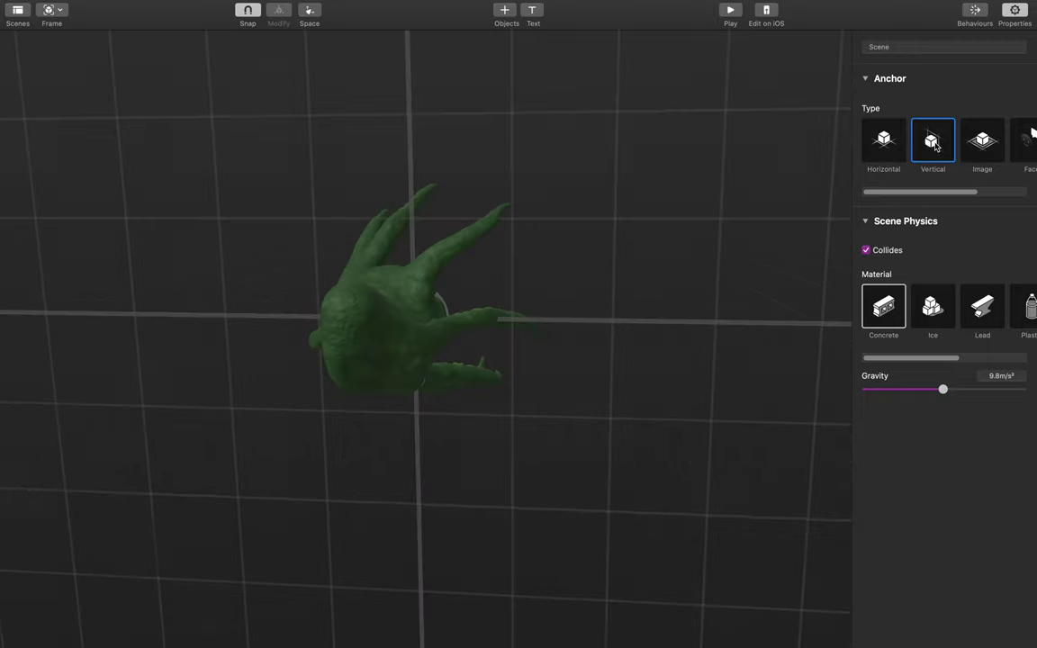
left_click_drag(944, 192, 981, 196)
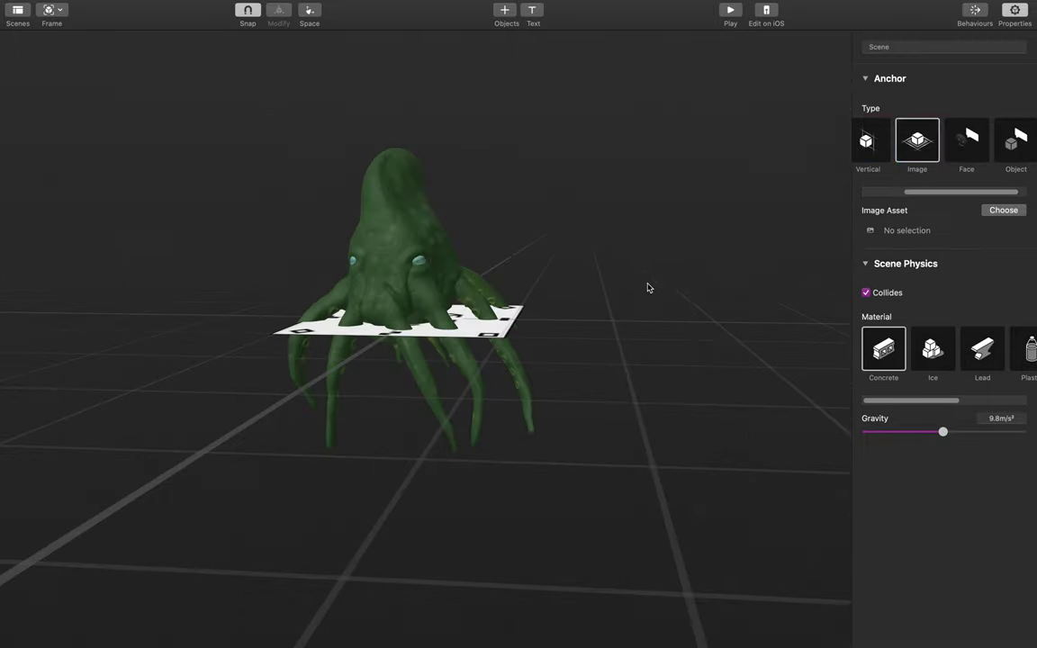
left_click_drag(648, 288, 429, 247)
left_click(429, 247)
left_click_drag(436, 173, 437, 49)
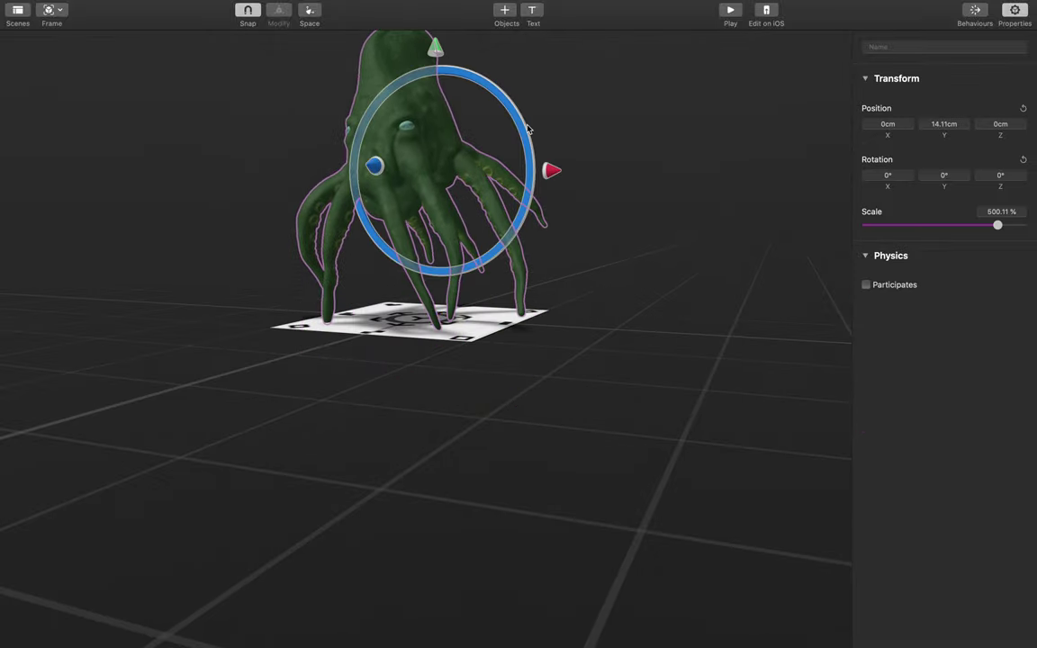
scroll(581, 173, "down", 2)
scroll(581, 173, "up", 4)
left_click_drag(581, 174, 333, 363)
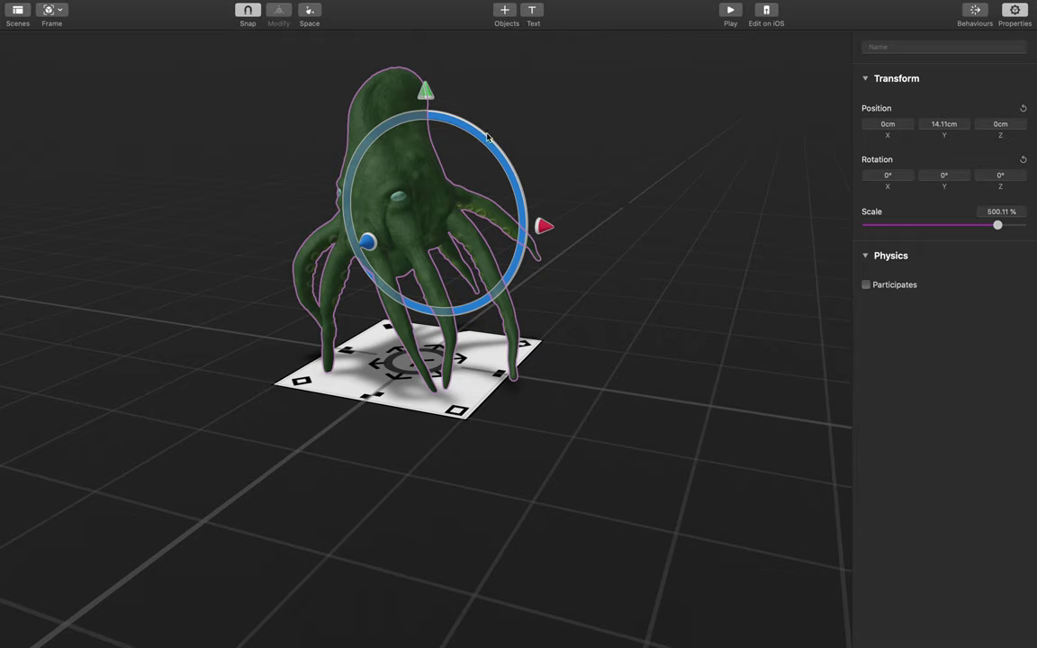
left_click_drag(627, 234, 556, 324)
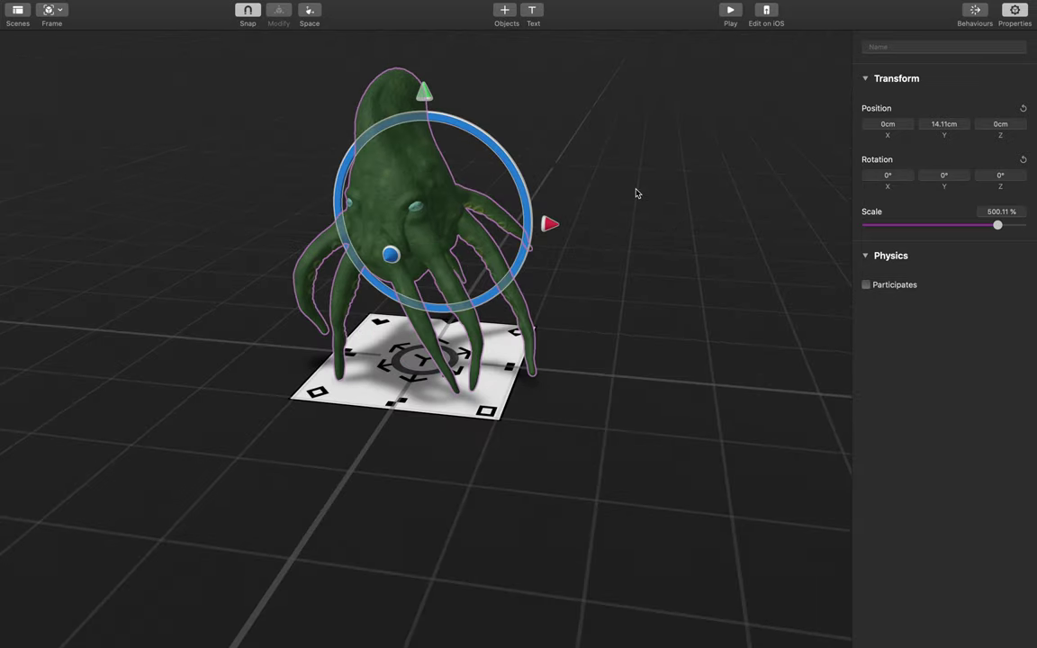
Step: Change the scene's anchor type to Face and view the creature against the face model from the side
left_click(788, 148)
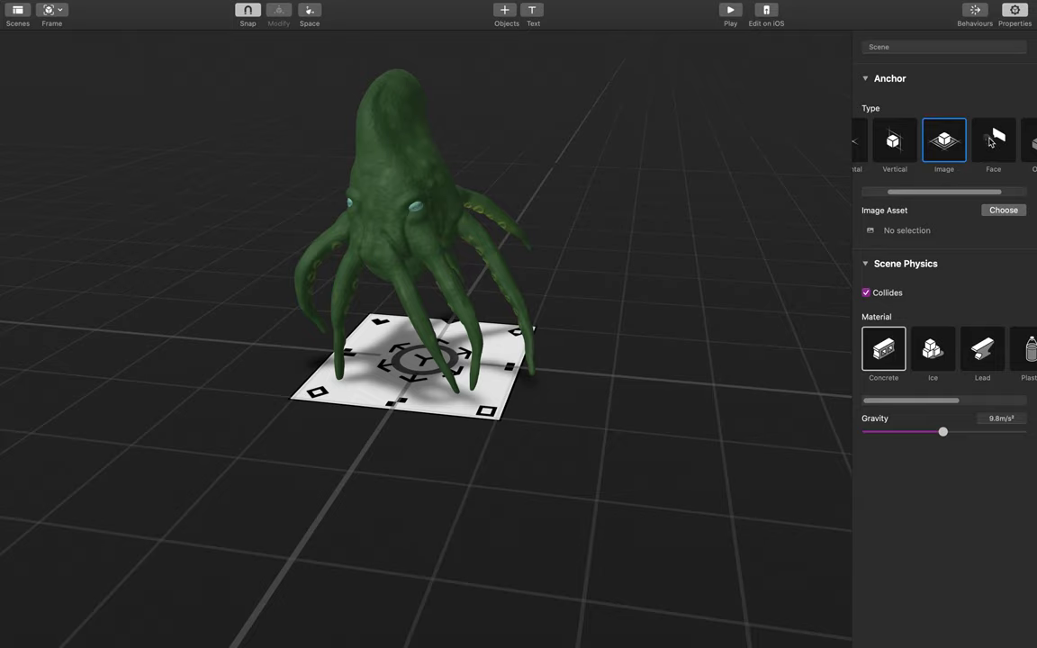
left_click(990, 141)
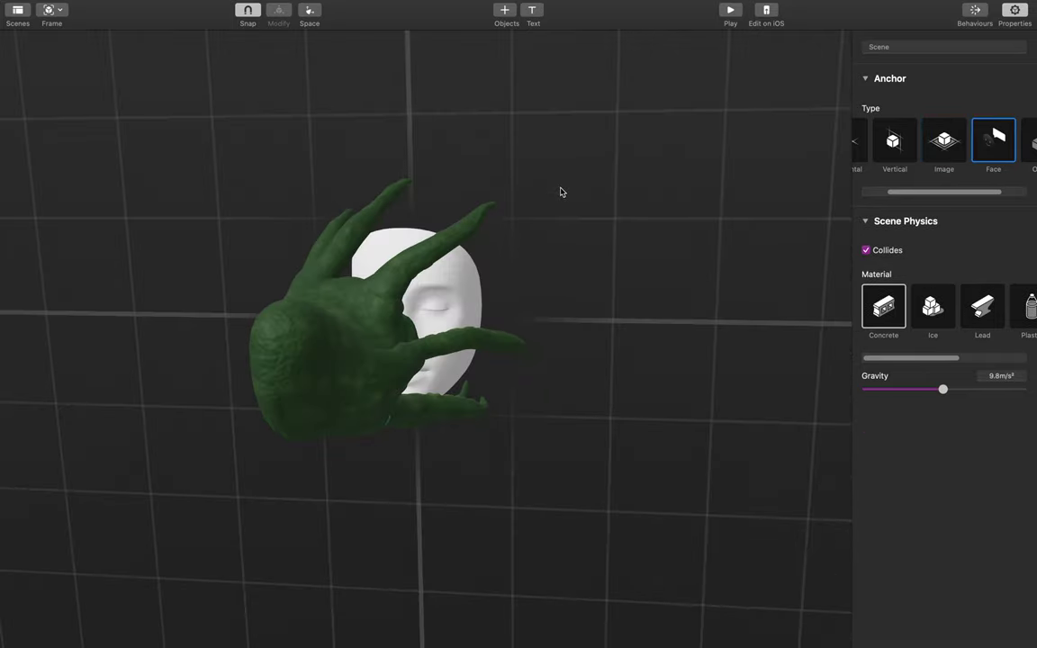
left_click_drag(592, 237, 490, 238)
left_click_drag(438, 228, 315, 304)
Step: Rotate the creature to -104.98° about X and place it over the face at Y 0.16 cm and Z -4.01 cm
left_click(302, 309)
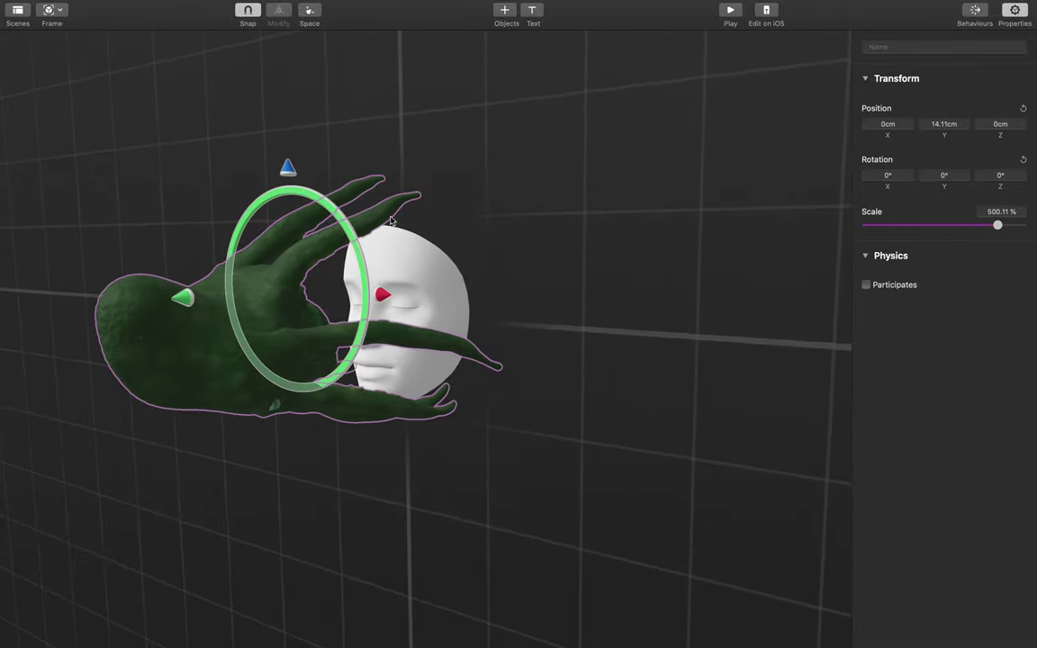
left_click_drag(369, 209, 296, 215)
left_click_drag(201, 231, 437, 194)
left_click_drag(168, 303, 416, 283)
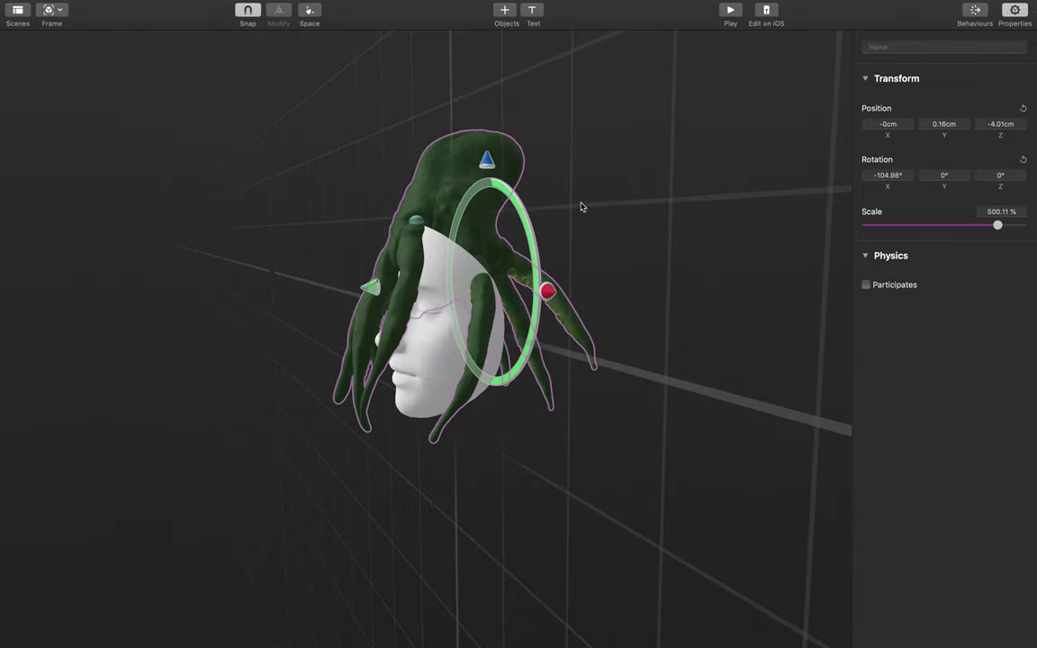
Step: Move the creature in front of the face, to Y 9.1 cm and Z 2.33 cm
left_click_drag(581, 207, 539, 206)
left_click_drag(364, 284, 234, 286)
left_click_drag(391, 149, 399, 265)
left_click_drag(312, 180, 441, 242)
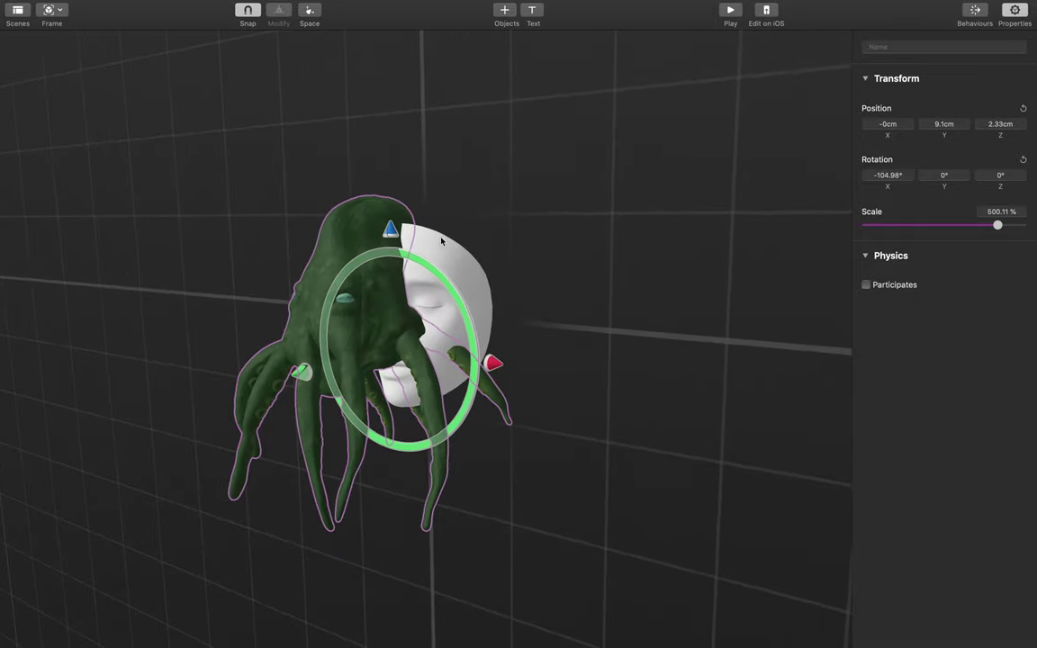
Step: Change the scene's anchor type to Object and view the creature around the object's bounding box
left_click(581, 243)
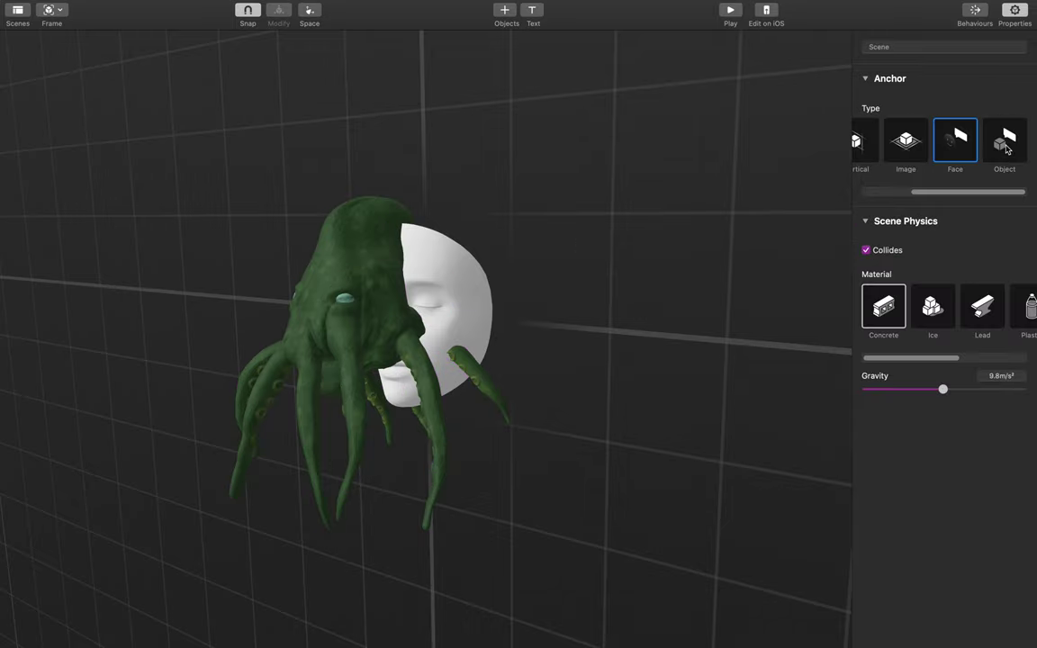
left_click(1004, 155)
left_click_drag(445, 232, 252, 297)
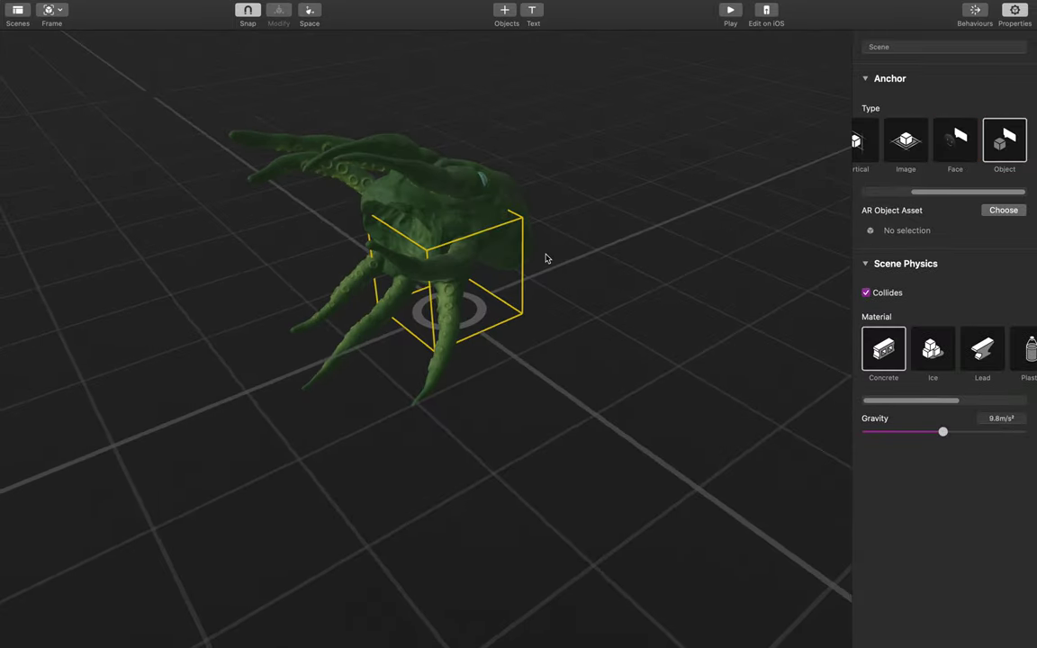
Step: Examine the creature's placement relative to the object anchor's bounding box from several distances and angles
scroll(547, 259, "up", 5)
scroll(676, 215, "down", 5)
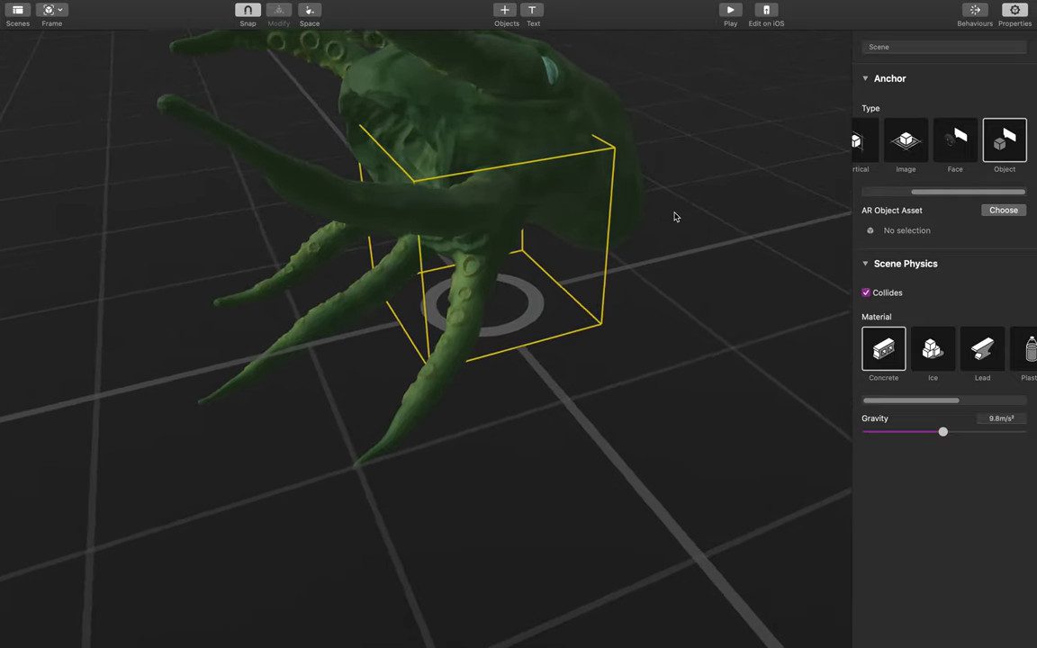
left_click_drag(624, 233, 641, 199)
scroll(640, 198, "up", 3)
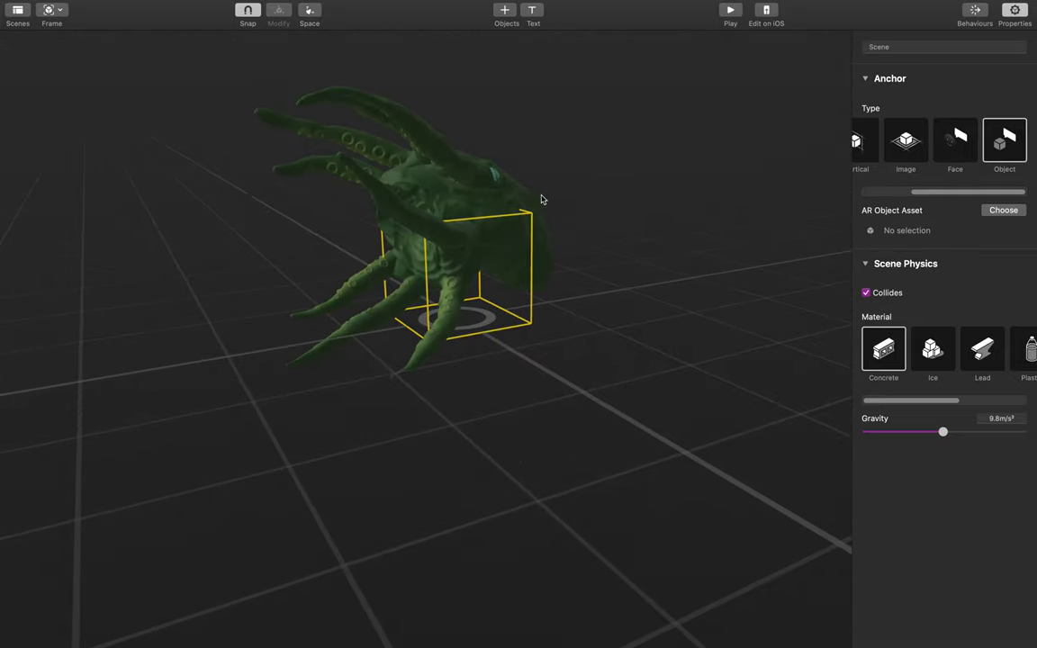
left_click_drag(545, 177, 483, 211)
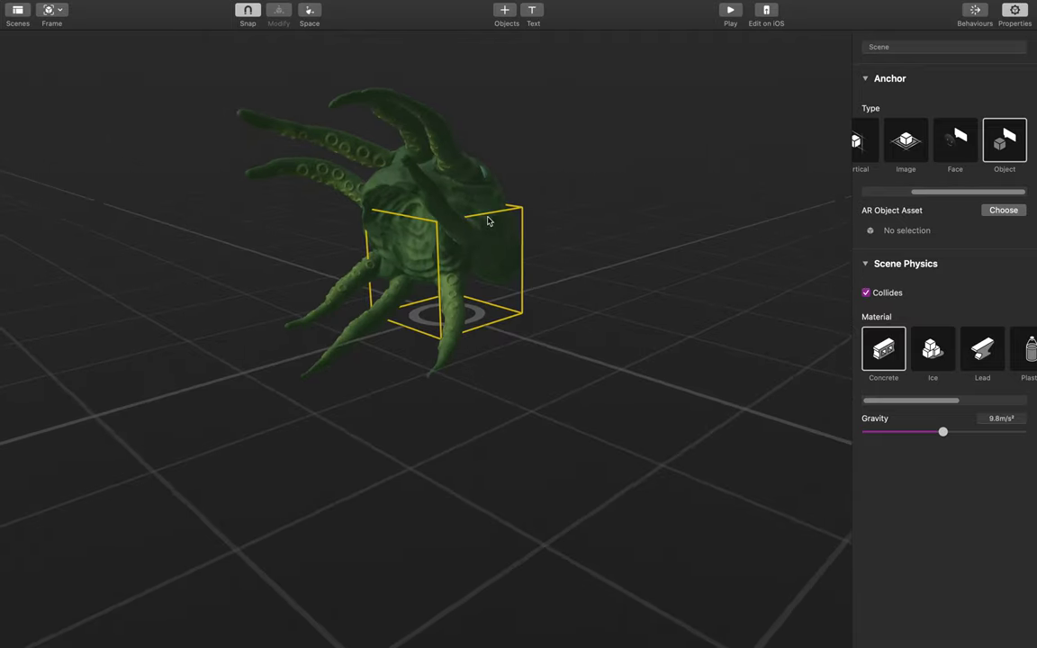
scroll(549, 195, "left", 3)
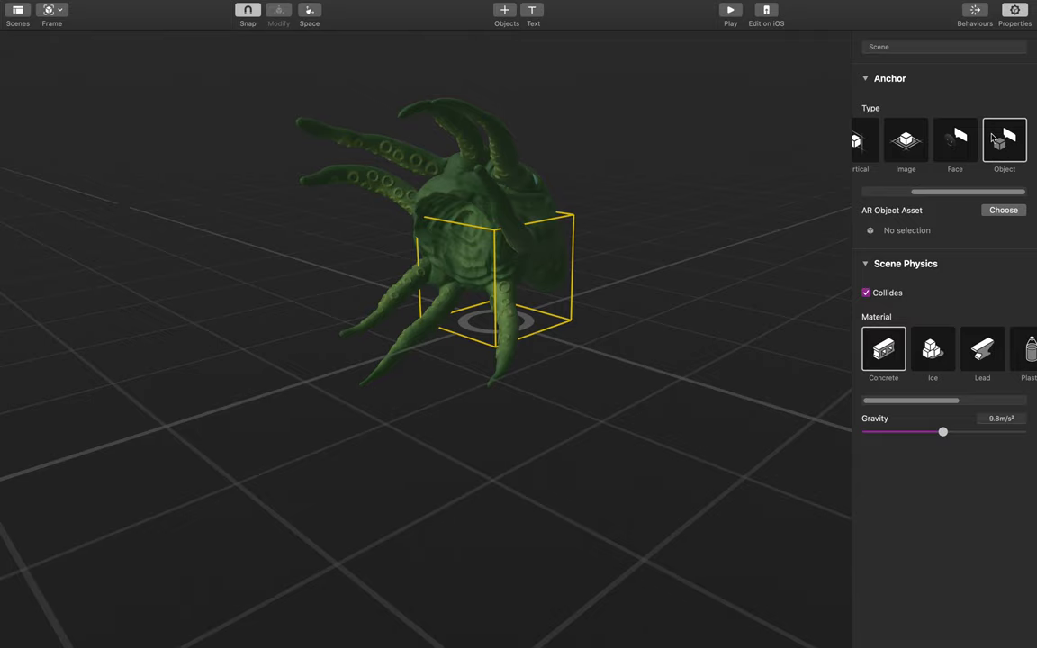
scroll(646, 192, "left", 1)
scroll(645, 192, "up", 4)
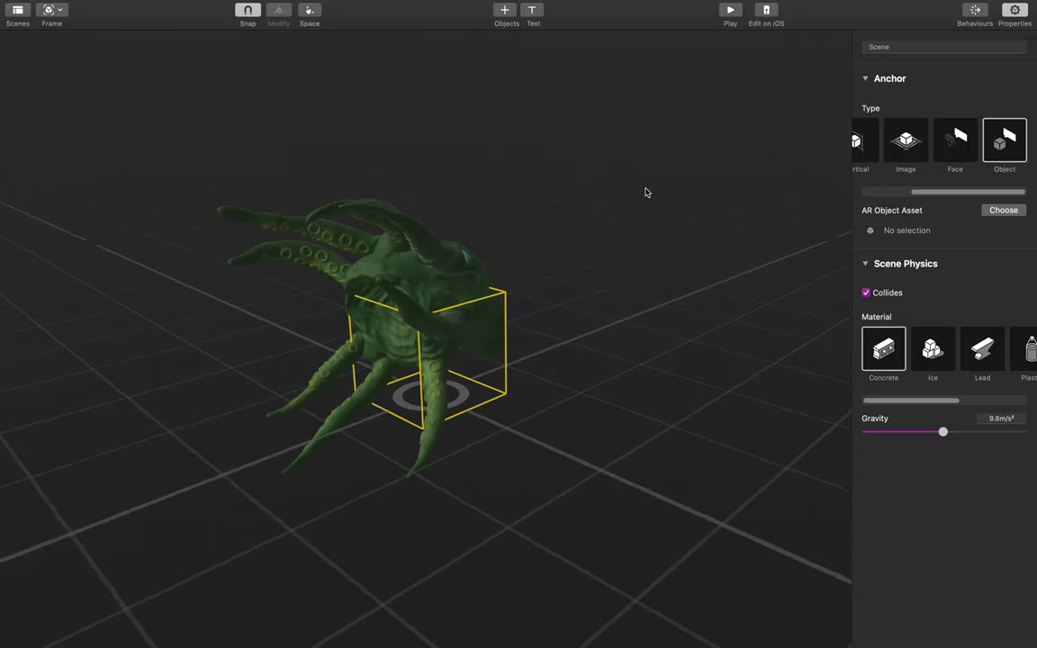
left_click_drag(645, 192, 567, 258)
left_click_drag(638, 296, 493, 289)
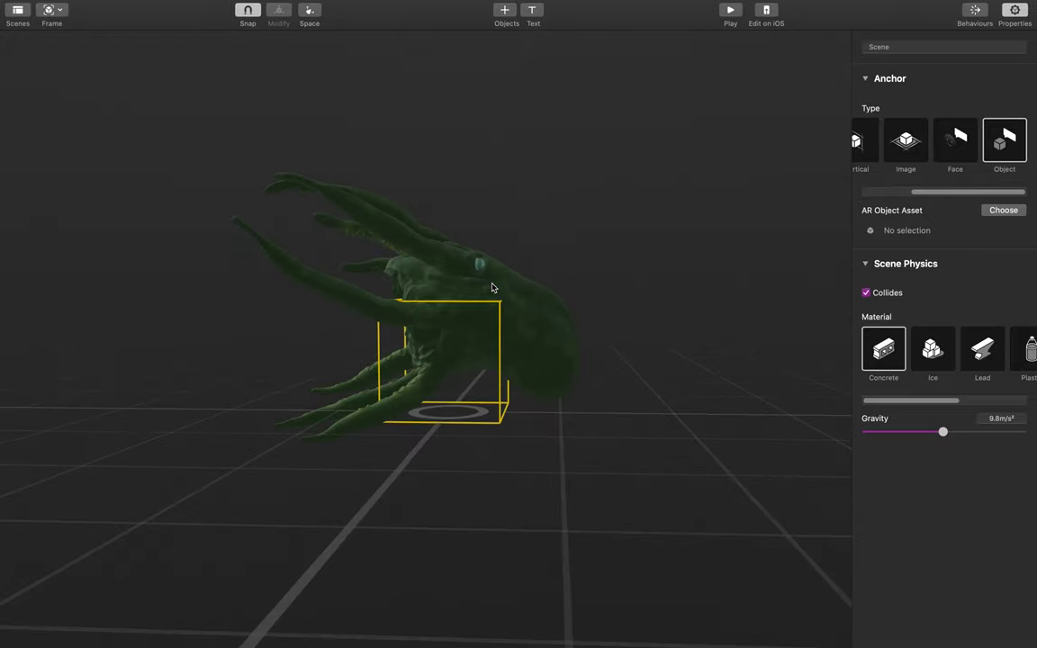
left_click(494, 289)
left_click_drag(622, 188, 560, 242)
Step: Close the Untitled Reality Composer project and delete it instead of saving it
mouse_move(242, 3)
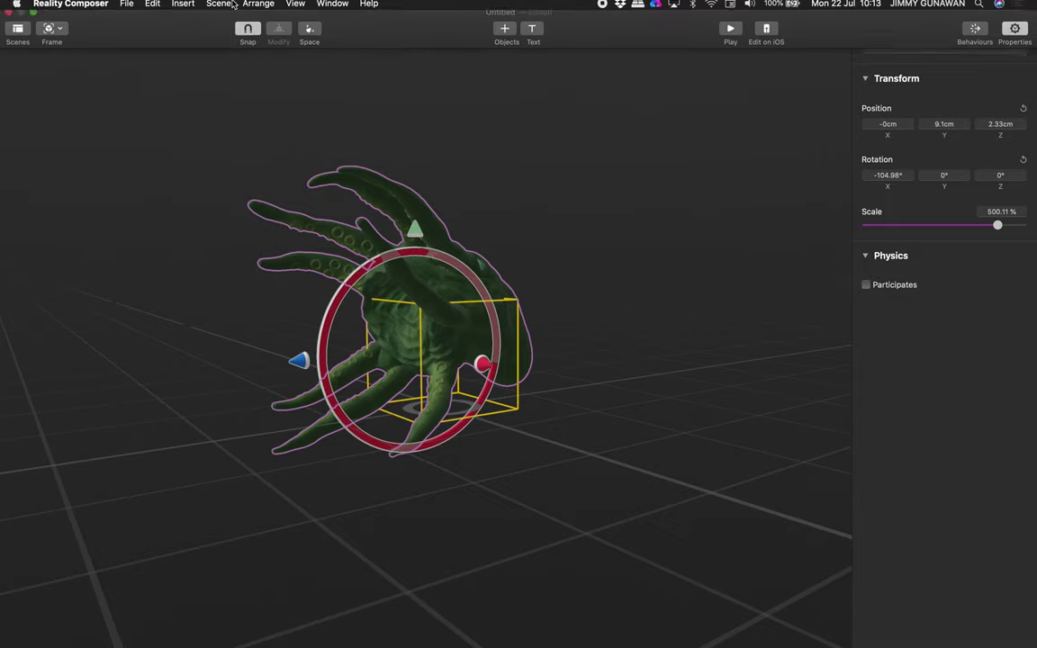
key("super+w")
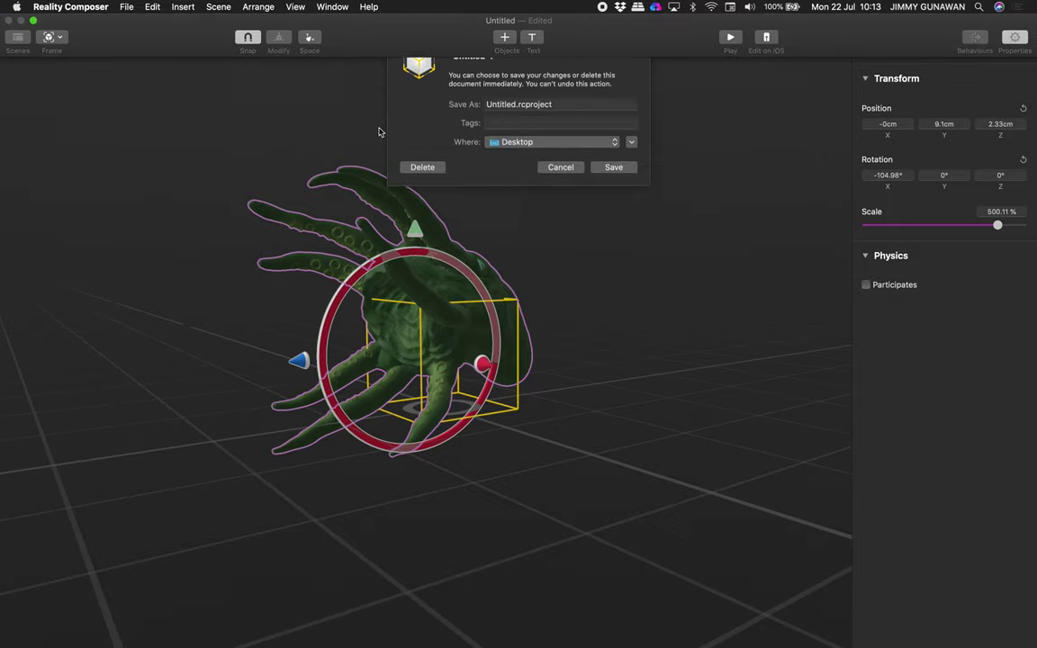
left_click(430, 169)
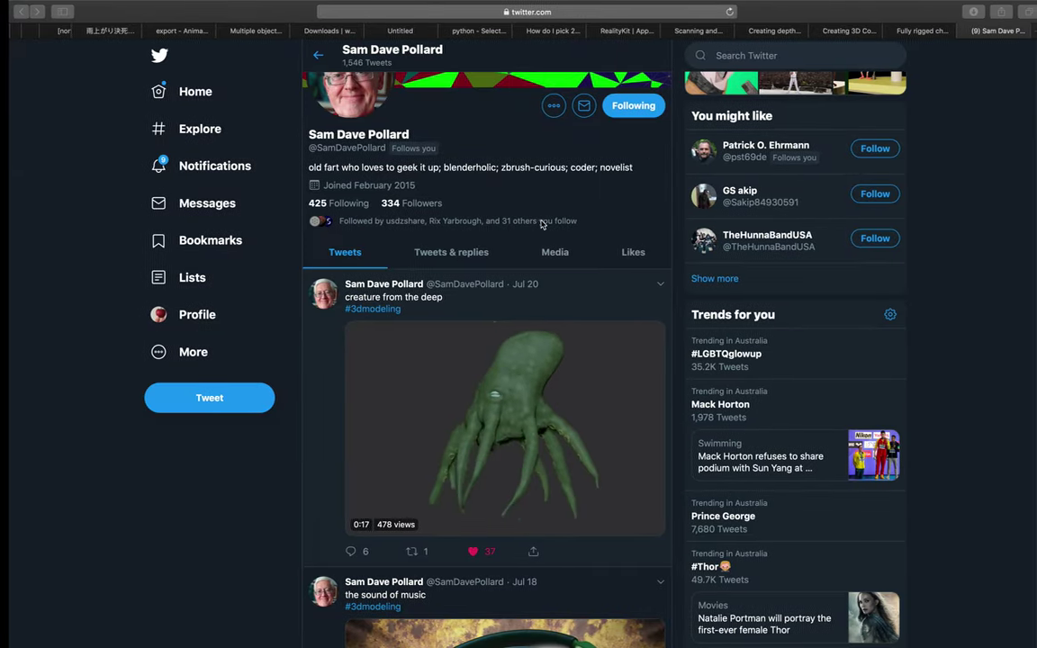
Step: Switch to Blender and open the unrigged creatureDeep scene, discarding the current file's changes and dismissing the Reality Composer problem report
key("ctrl+Right")
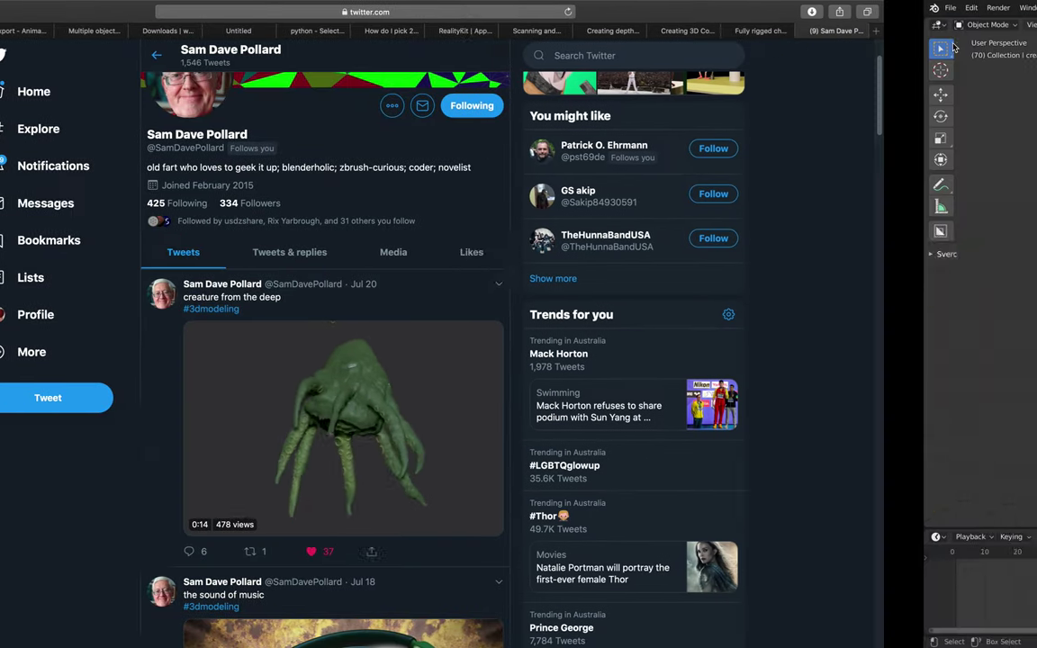
left_click(27, 9)
left_click(51, 33)
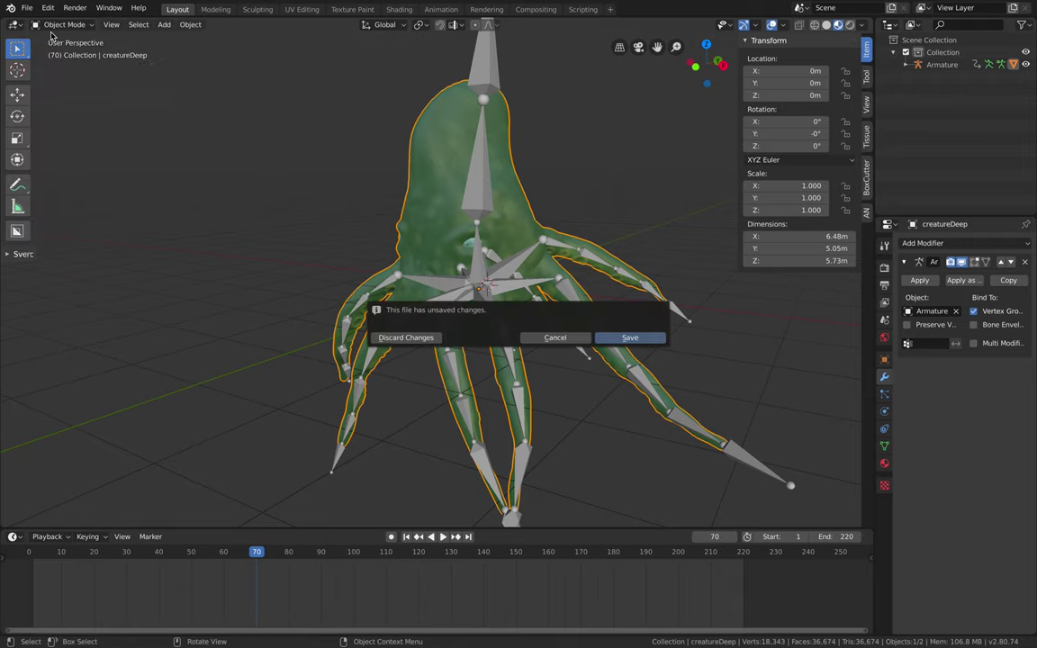
left_click(403, 338)
double_click(261, 81)
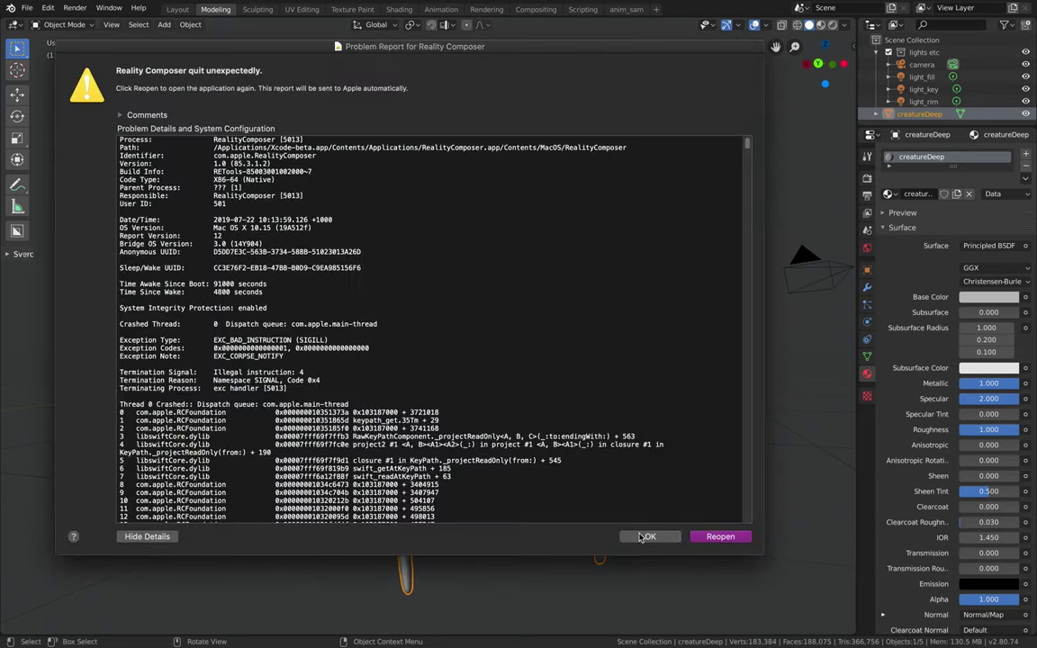
left_click(641, 537)
Step: Look at the creatureDeep model from the front and display it in wireframe to inspect its mesh density around the eyes
left_click_drag(631, 312, 567, 315)
scroll(590, 299, "right", 3)
left_click(513, 288)
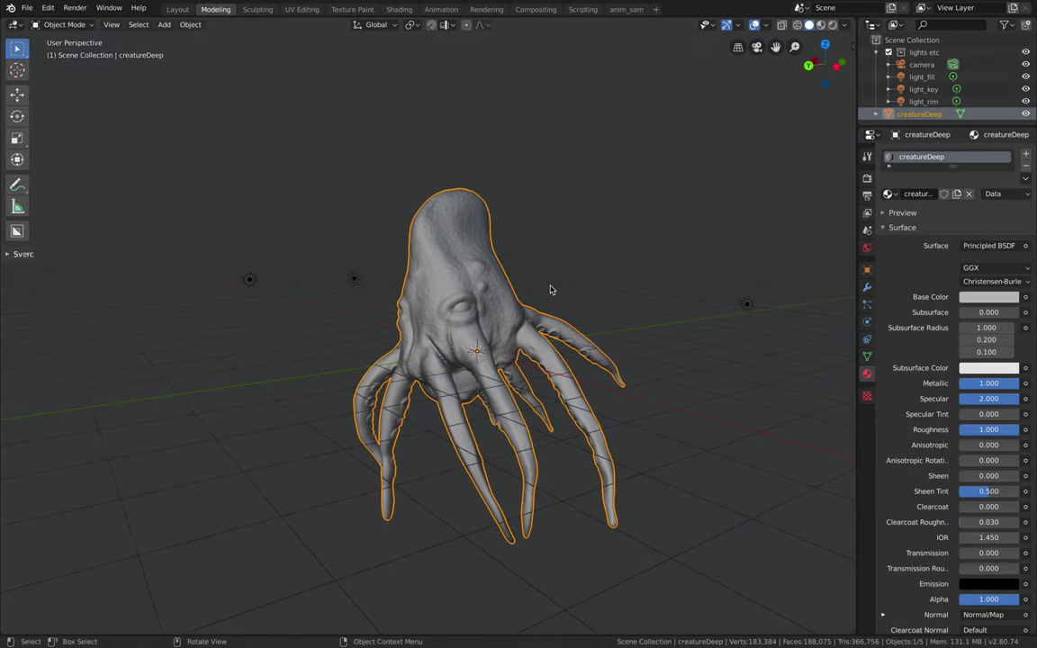
middle_click_drag(551, 290, 477, 284)
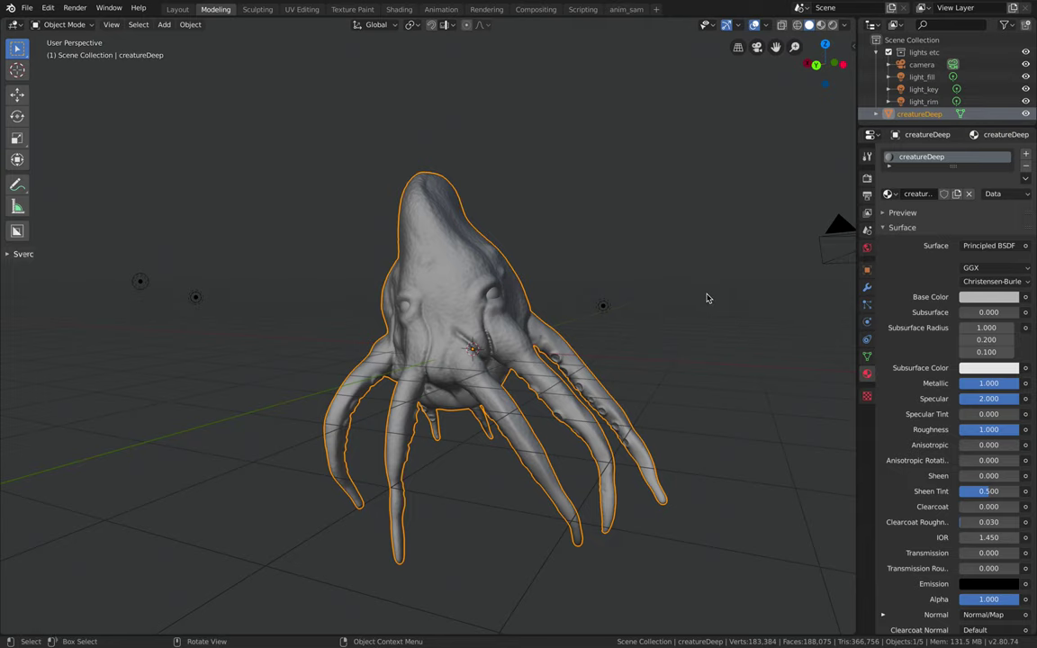
middle_click_drag(709, 298, 707, 298)
key("z")
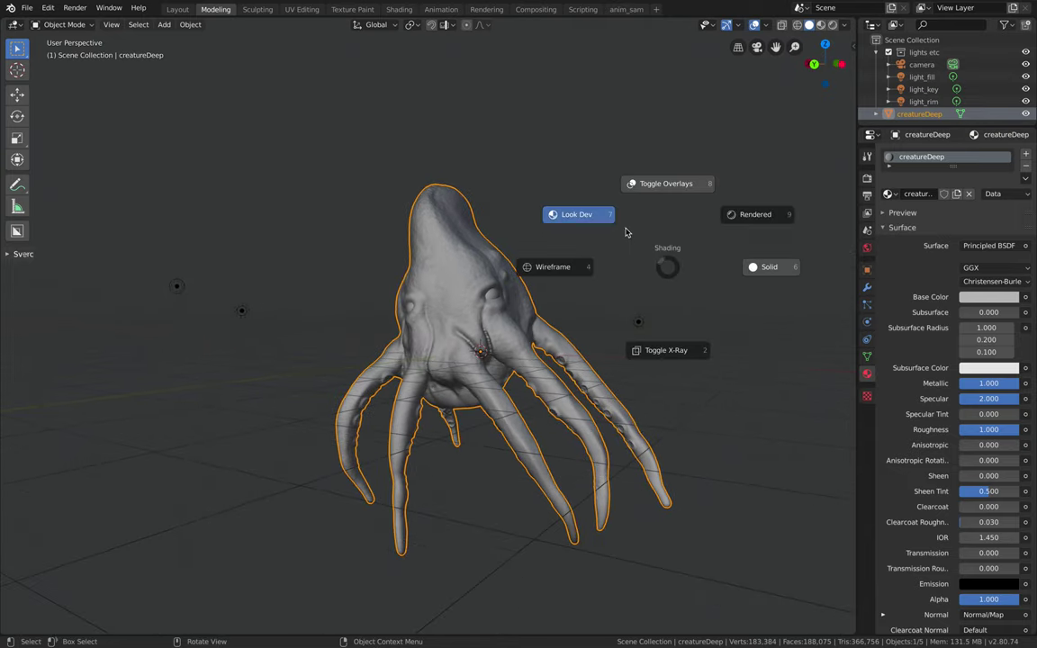
left_click(485, 228)
scroll(518, 301, "up", 10)
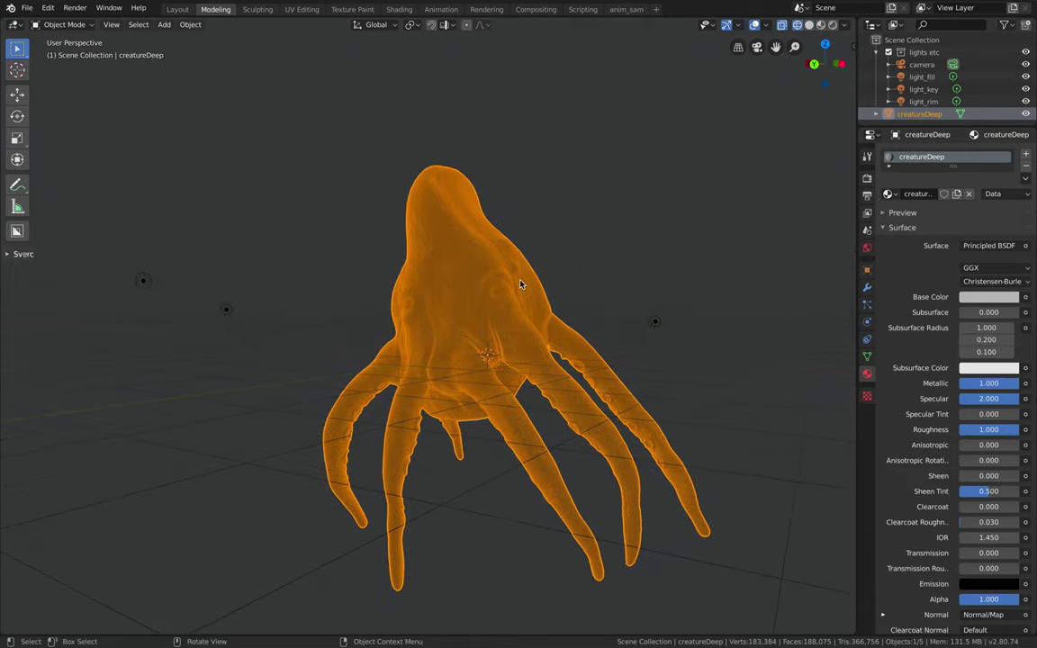
scroll(520, 284, "down", 8)
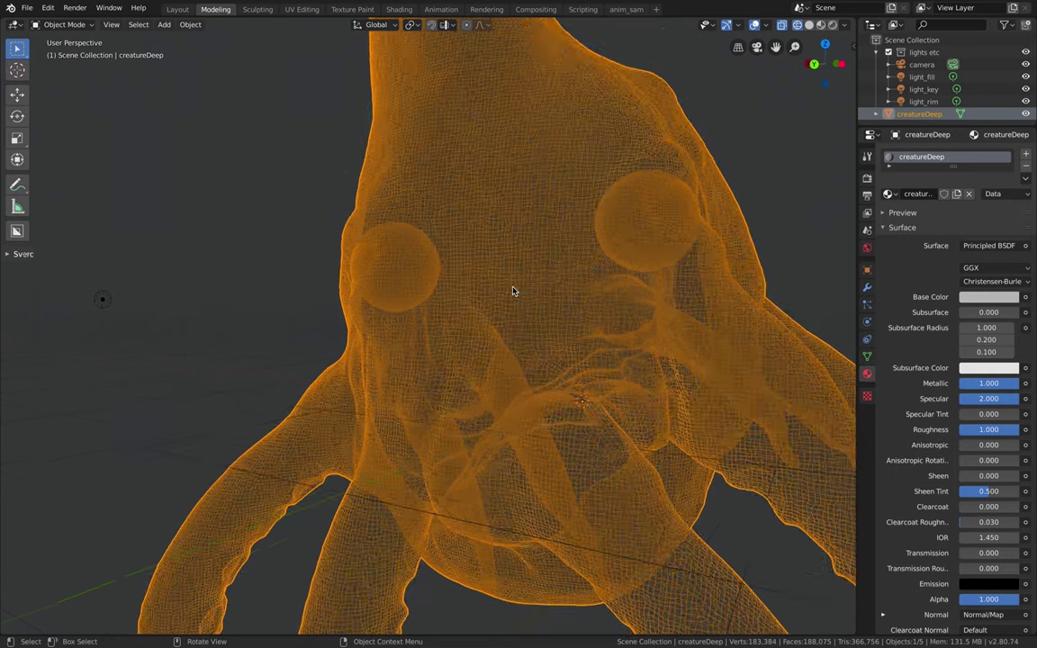
Step: Return the viewport to solid shading and view the creature's surface detail from another angle
key("z")
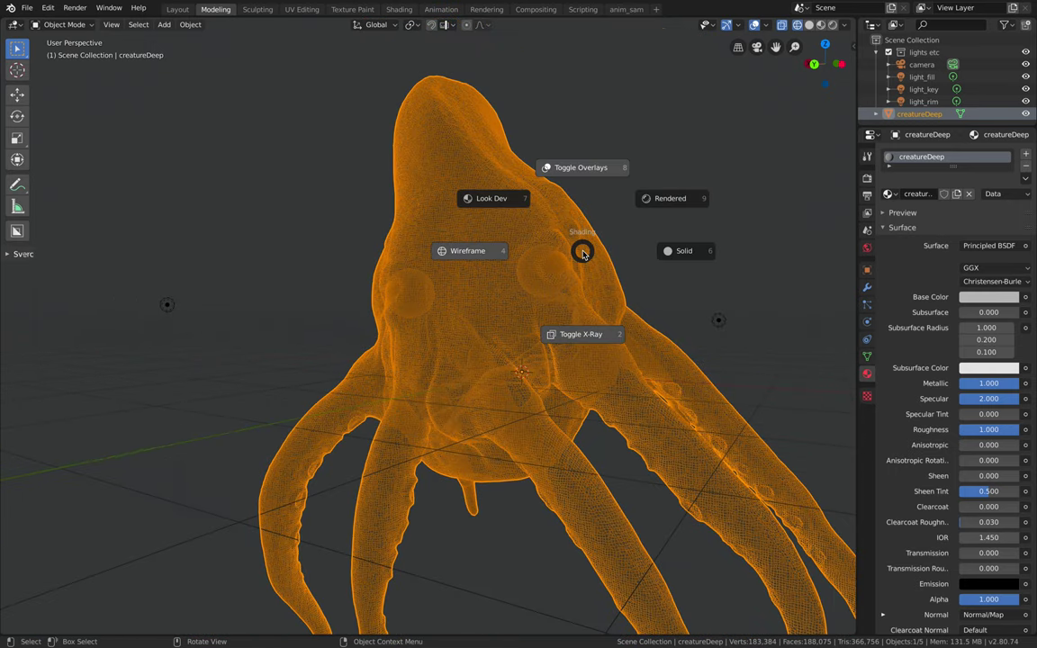
left_click(668, 254)
middle_click_drag(628, 285, 402, 262)
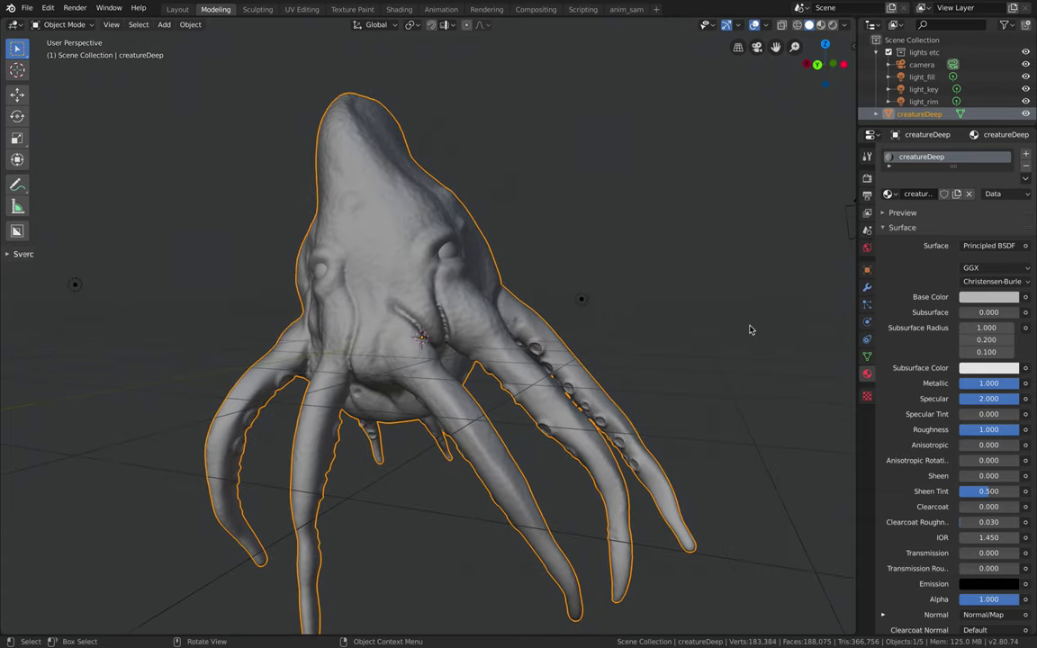
Step: Examine the creature's dense mesh in wireframe, return to solid shading and view it from a slightly different angle
key("z")
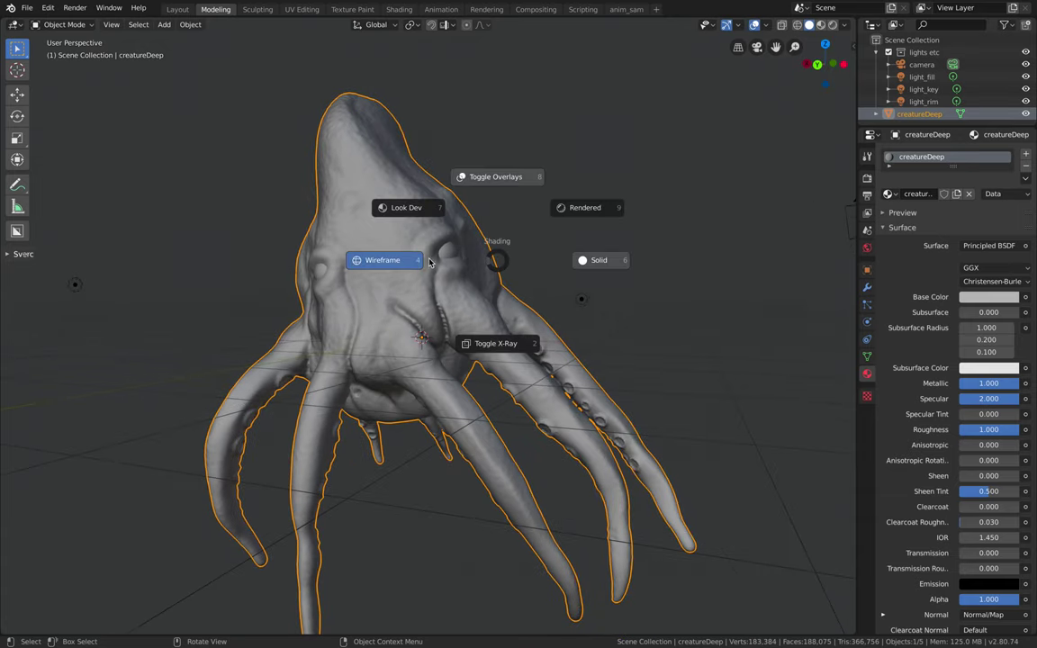
left_click(389, 239)
key("z")
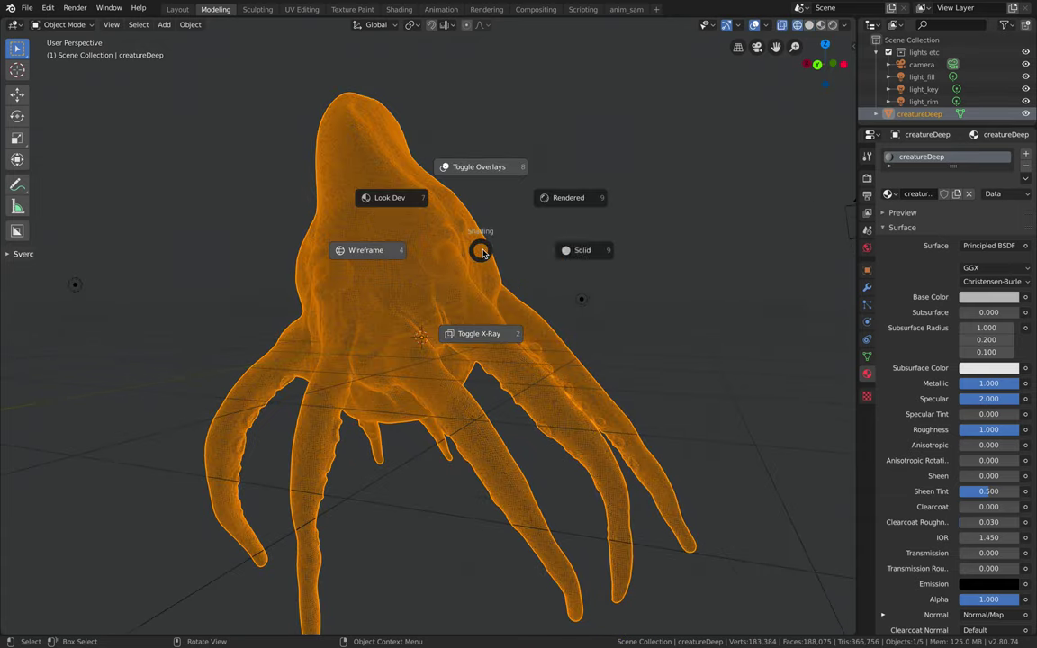
left_click(536, 248)
middle_click_drag(516, 250, 523, 250)
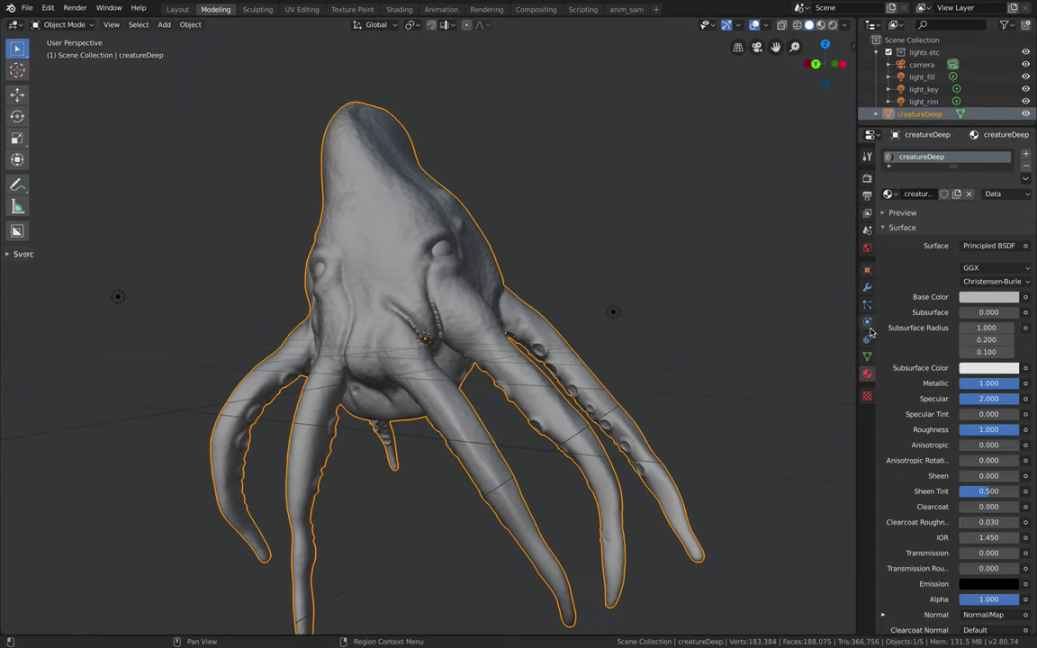
Step: Show the mesh's vertex colour layer and split the viewport horizontally, making the upper area a Shader Editor
left_click(867, 358)
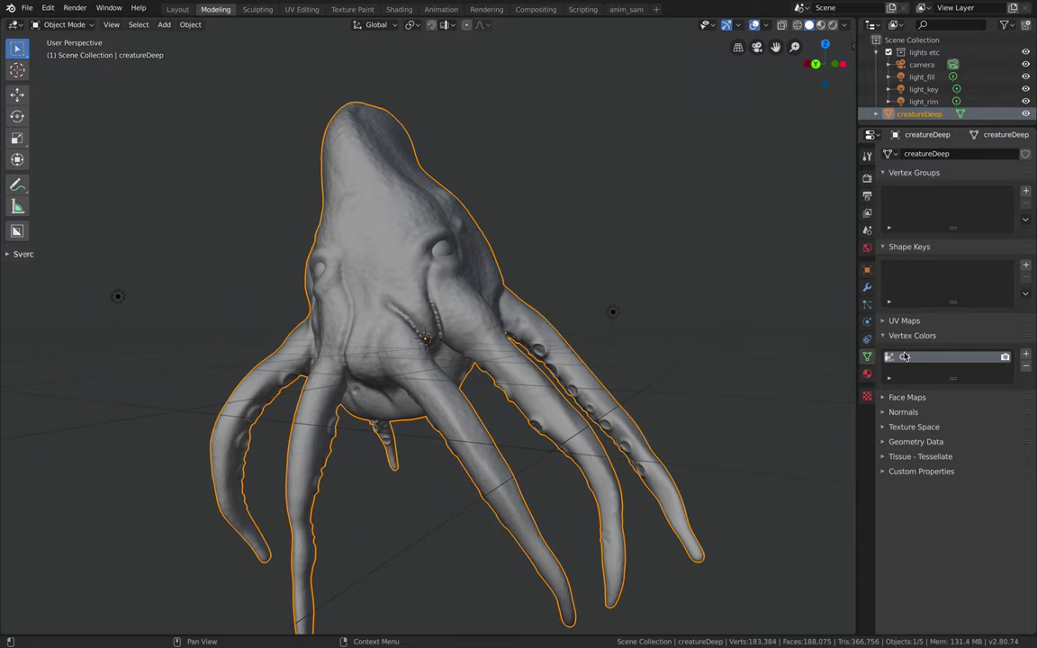
middle_click_drag(646, 240, 669, 306, "shift")
left_click_drag(855, 19, 815, 324)
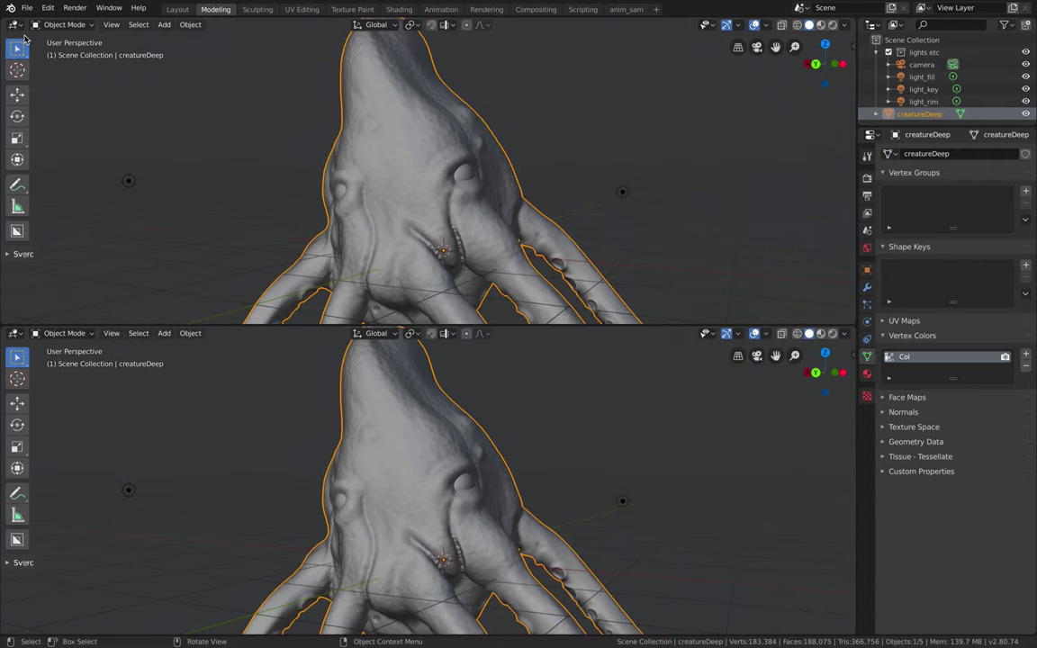
left_click(16, 25)
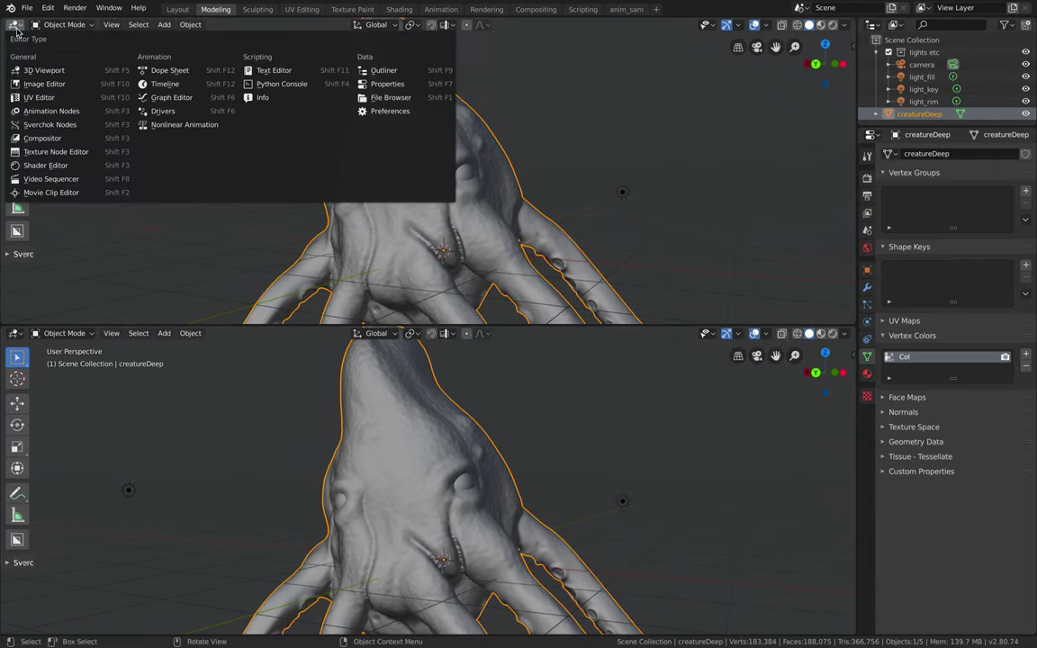
left_click(59, 164)
Step: Add an Attribute node beside the Principled BSDF in the creatureDeep material and set its name to Col
middle_click_drag(283, 177, 294, 90)
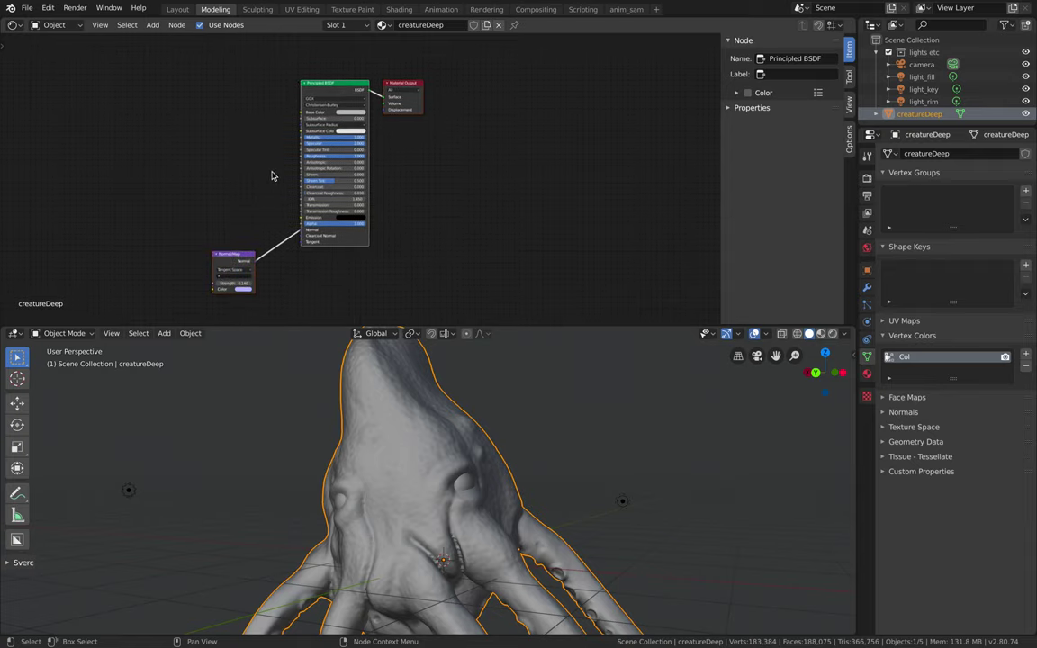
scroll(261, 183, "up", 1)
key("shift+a")
left_click(148, 167)
type("att")
key("Return")
left_click(208, 127)
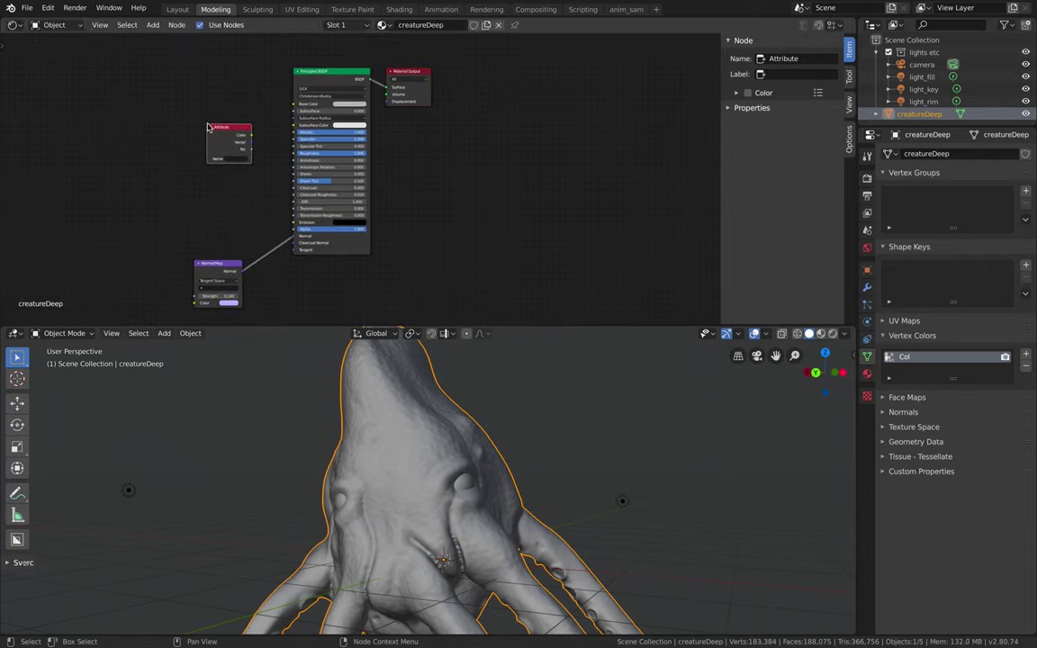
scroll(208, 127, "up", 2)
left_click(189, 150)
type("Col")
key("Return")
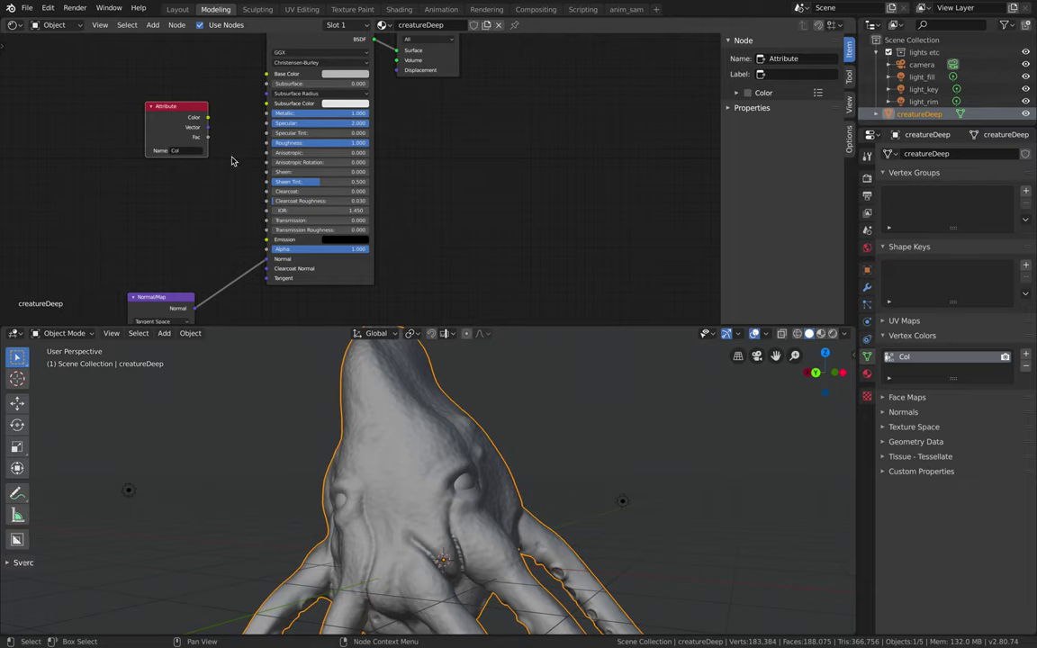
Step: Connect the Attribute node's Color to the Principled BSDF's Base Color and preview the creature rendered in an enlarged 3D viewport
left_click_drag(208, 118, 268, 73)
middle_click_drag(526, 432, 559, 422)
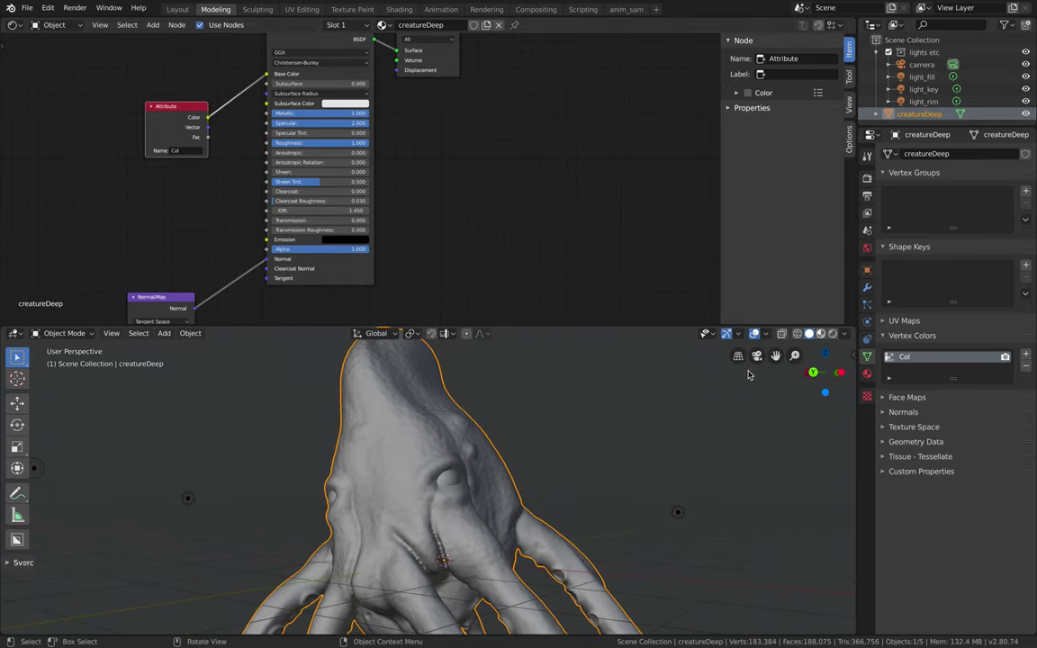
left_click(820, 333)
middle_click_drag(620, 472, 656, 472)
left_click_drag(724, 326, 750, 236)
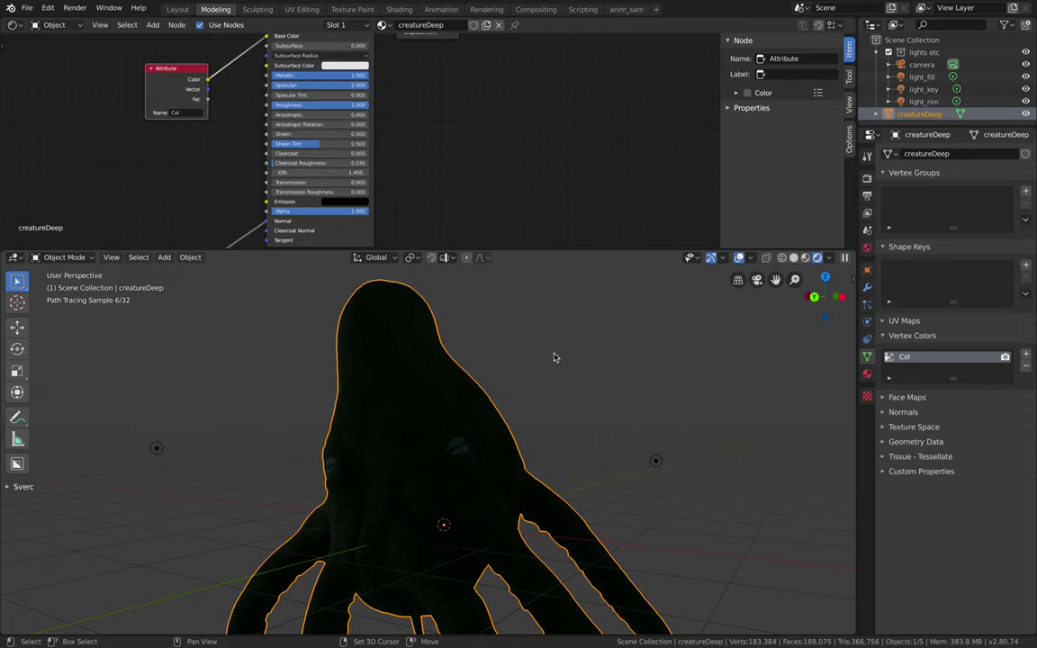
Step: Add a Sun light to the scene and rotate it freely until it lights the creature's front
key("shift+a")
mouse_move(563, 495)
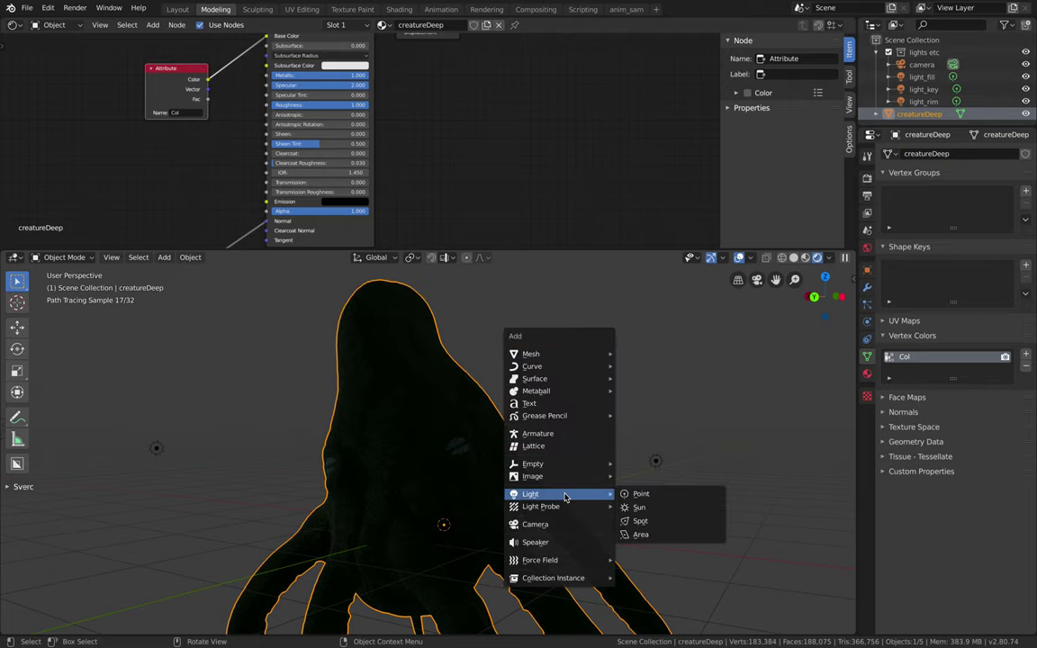
left_click(644, 511)
key("r")
key("r")
left_click(655, 514)
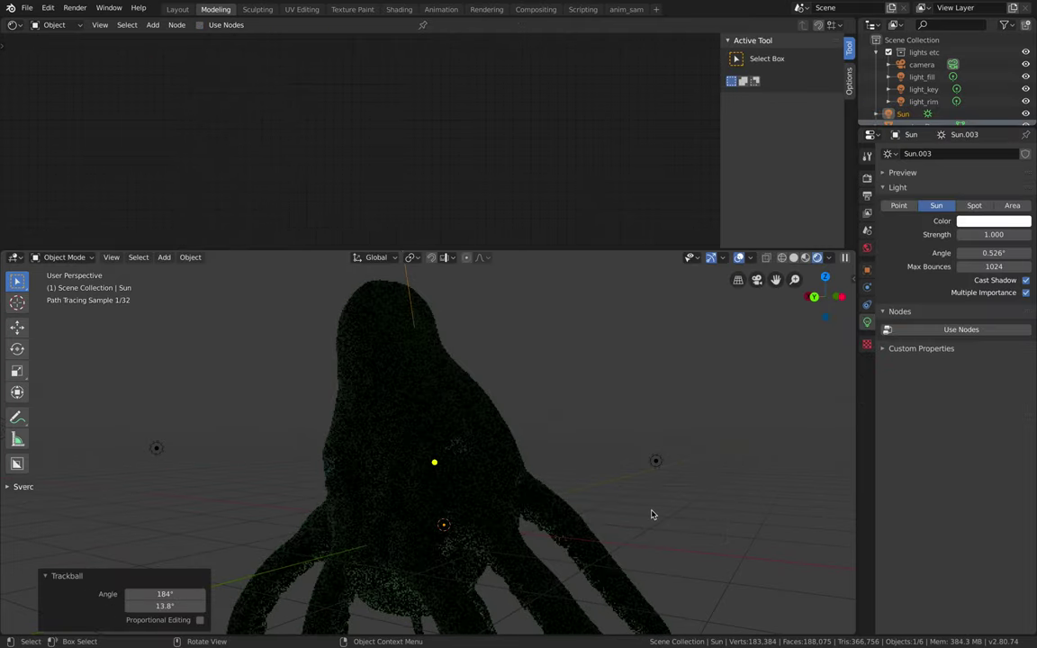
key("r")
key("r")
left_click(632, 394)
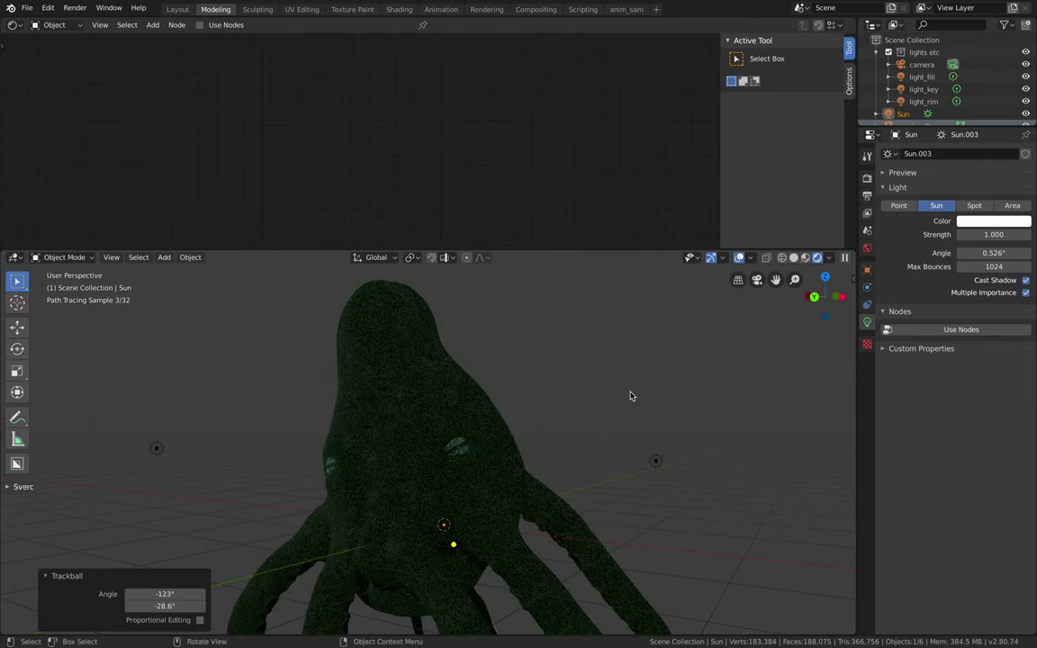
Step: Display the viewport in Look Dev shading, select the creature and show the modifiers that can be added to it
left_click(806, 257)
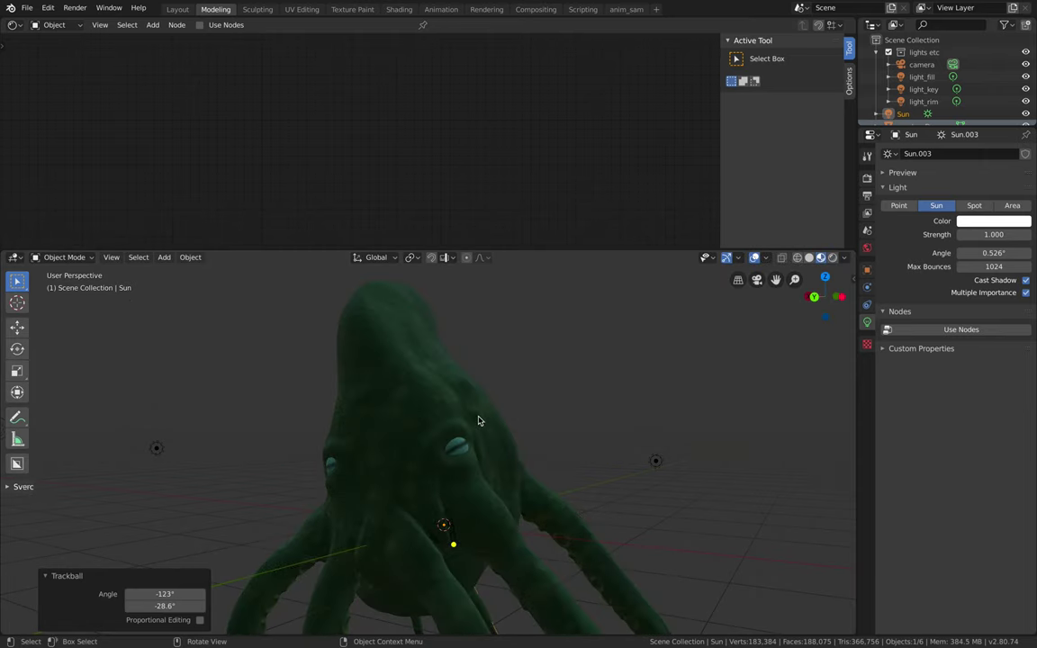
left_click(479, 420)
middle_click_drag(479, 420, 432, 378)
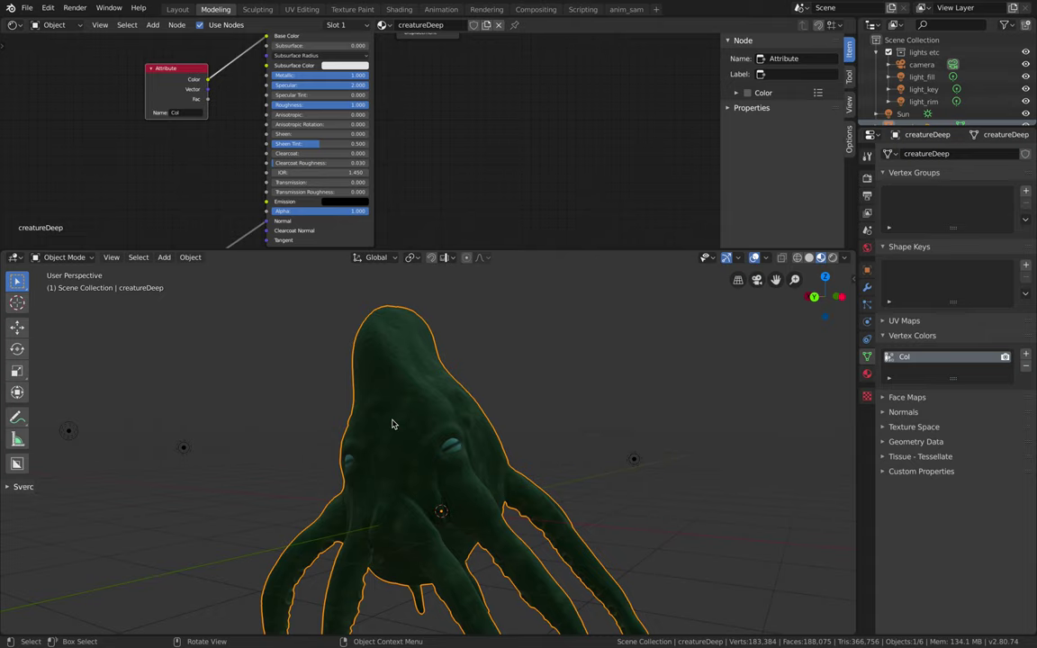
middle_click_drag(392, 424, 360, 378)
left_click(867, 286)
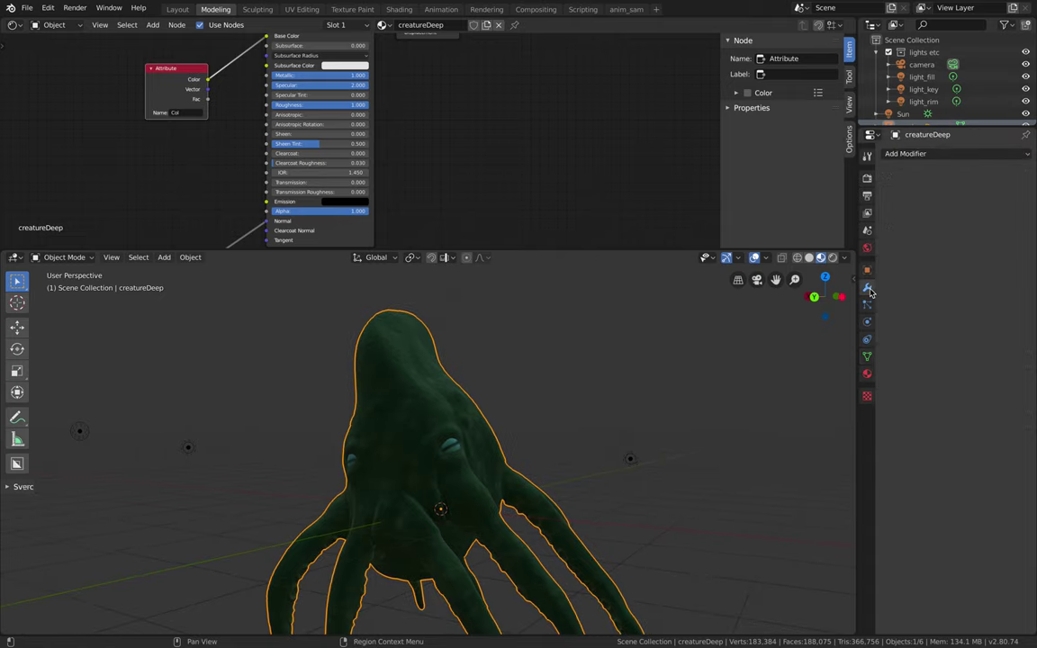
left_click(941, 155)
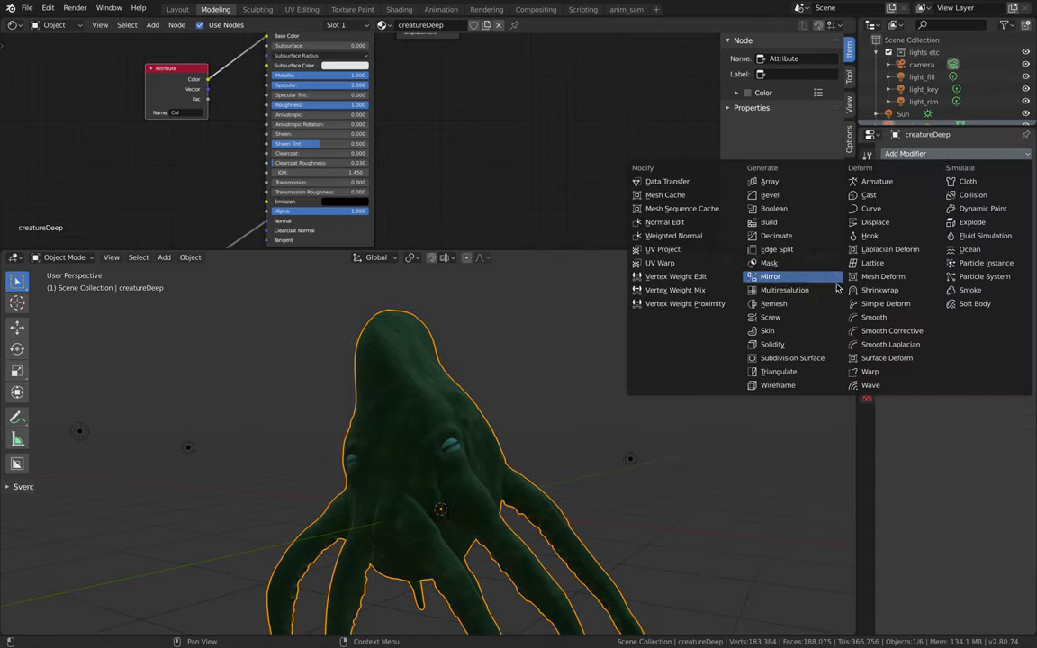
Step: Save the scene as a new file named DEMO_creatureDeep.blend in the creatureDeep_by_SAM folder
left_click(27, 8)
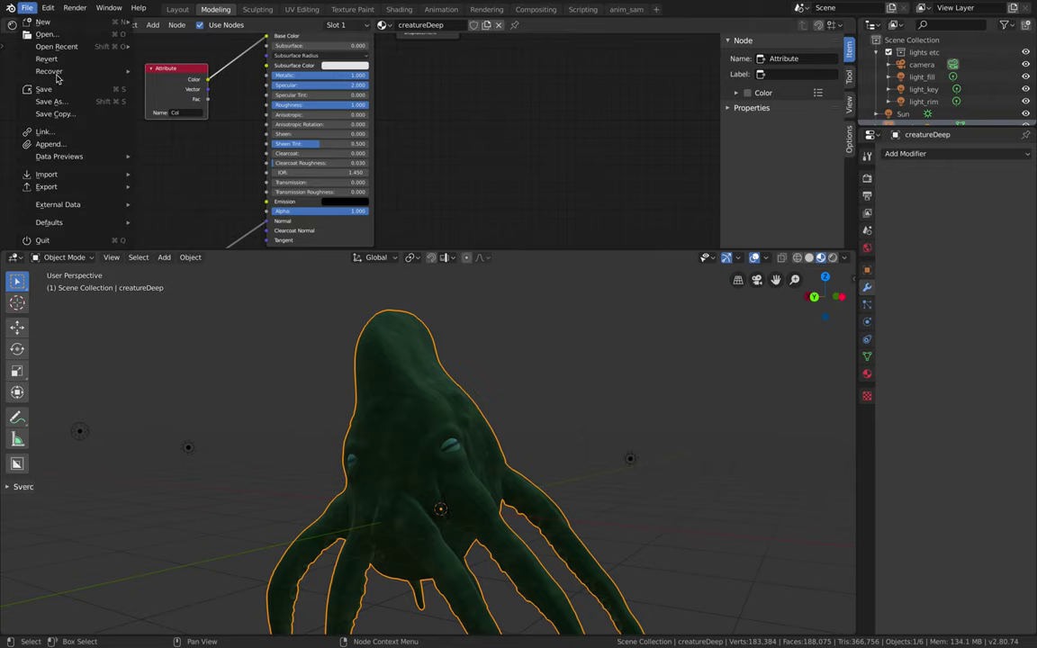
left_click(52, 101)
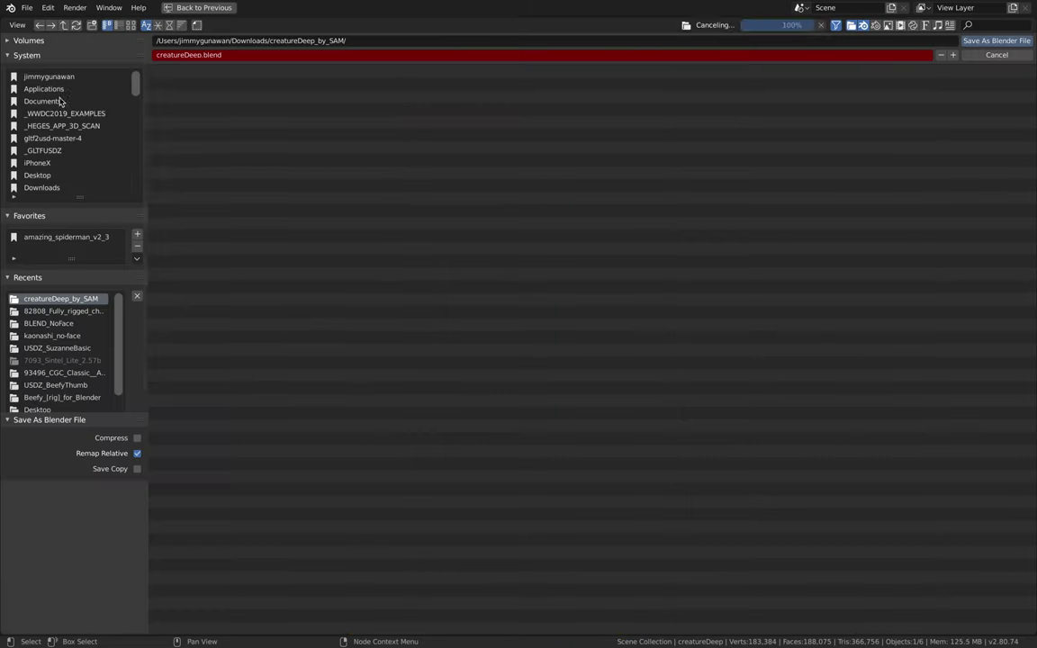
left_click(168, 55)
key("Home")
type("DEMO_")
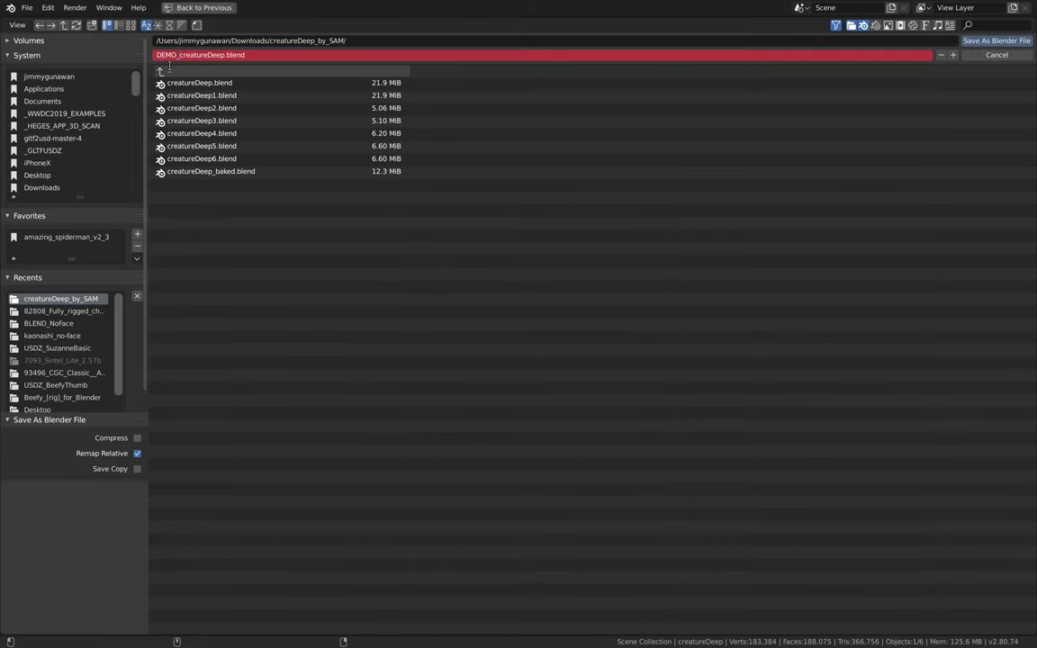
key("Return")
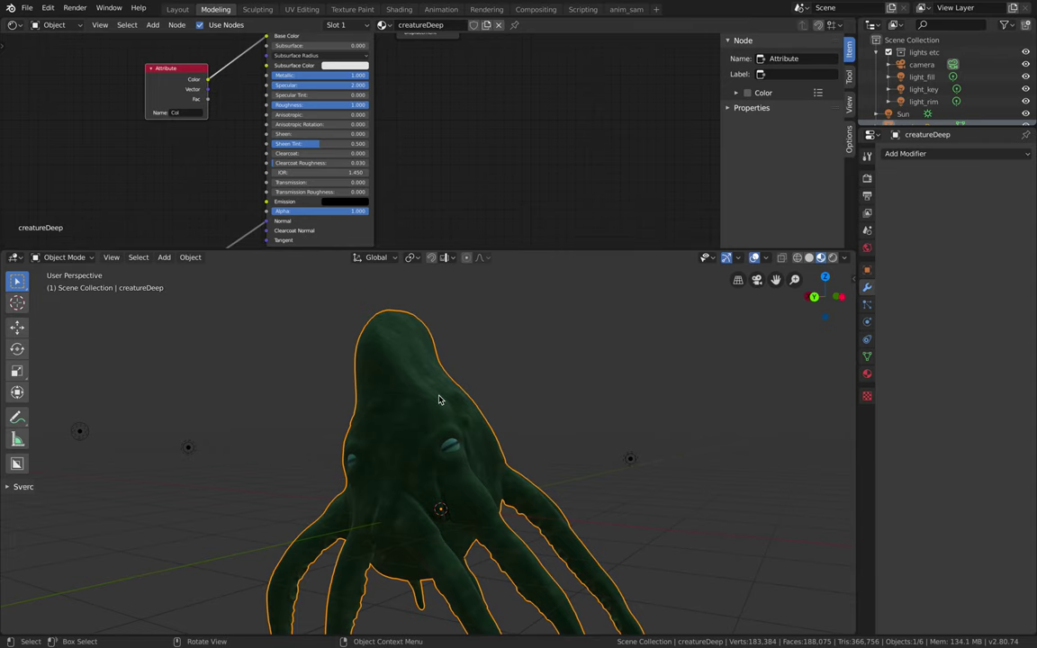
Step: Add a Decimate modifier to the creature with a collapse ratio of 0.1 and apply it
left_click(914, 154)
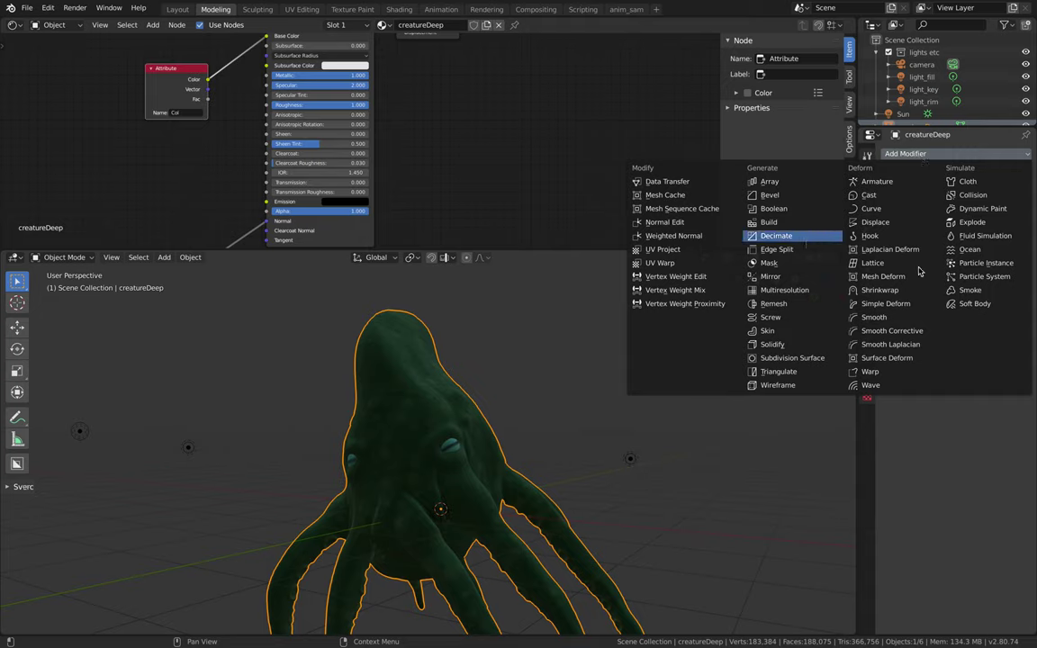
key("Return")
left_click(936, 223)
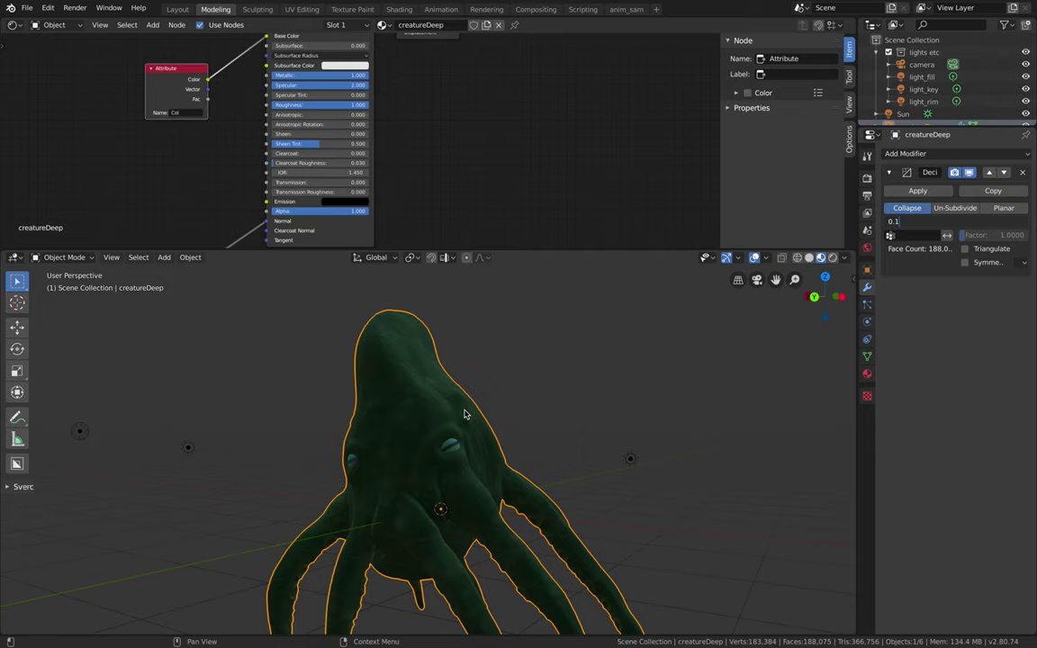
key("Return")
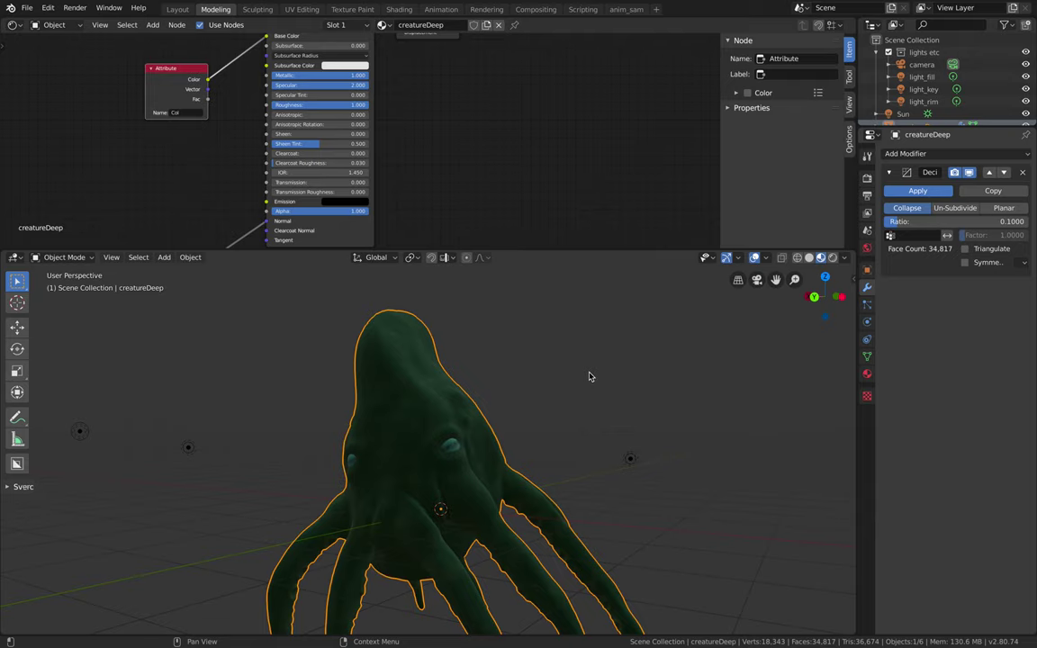
middle_click_drag(589, 376, 501, 396)
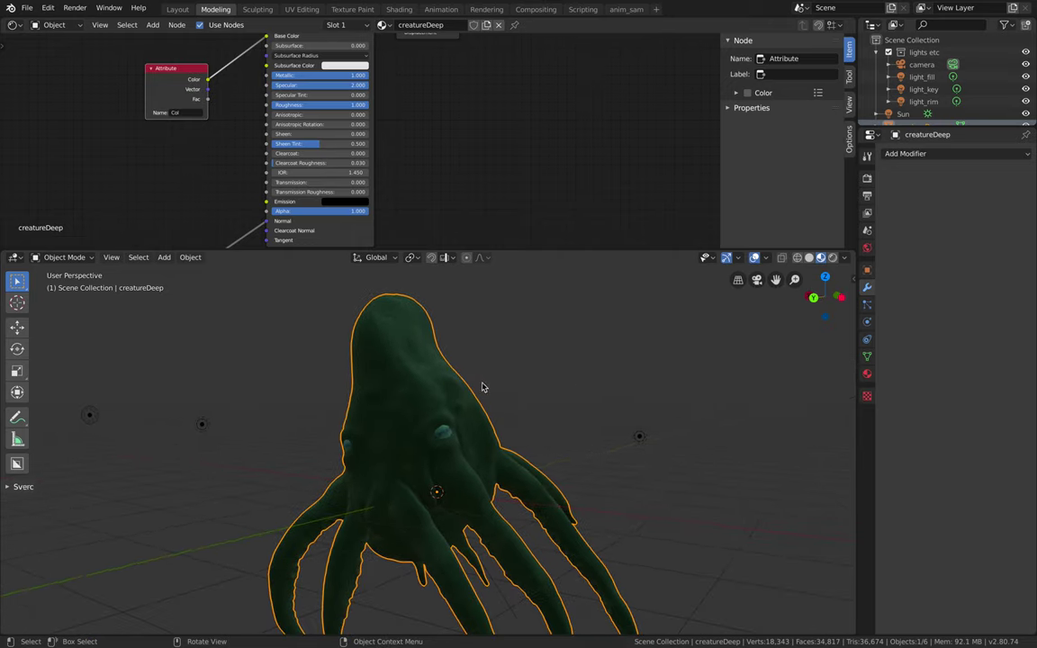
Step: Inspect the decimated creature's wireframe up close around the eyes
key("z")
left_click(416, 396)
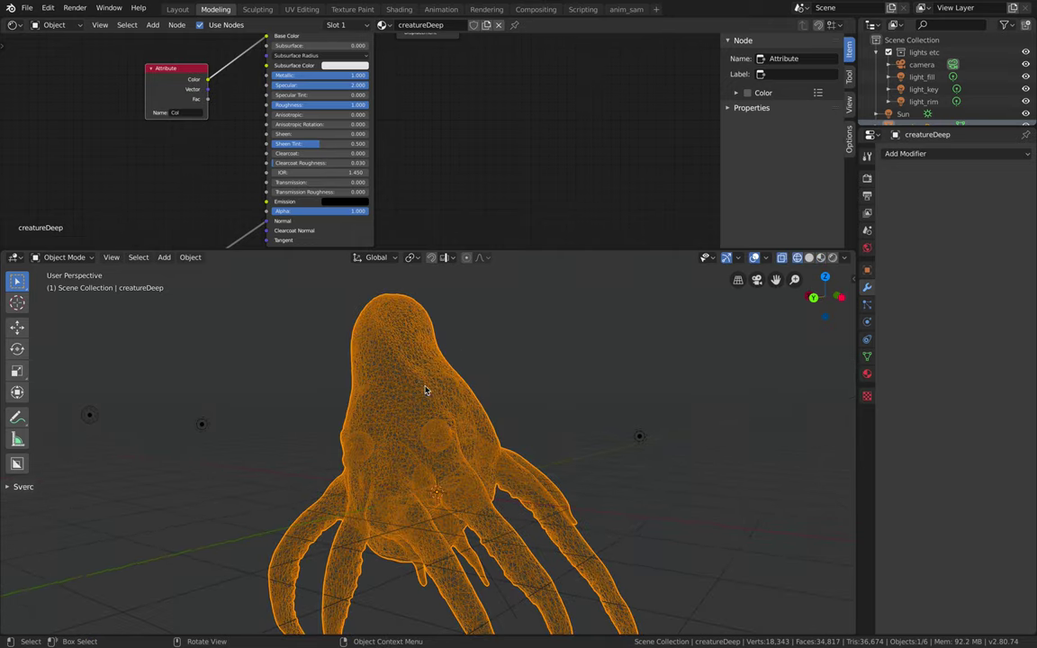
middle_click_drag(423, 388, 468, 374)
scroll(468, 374, "up", 8)
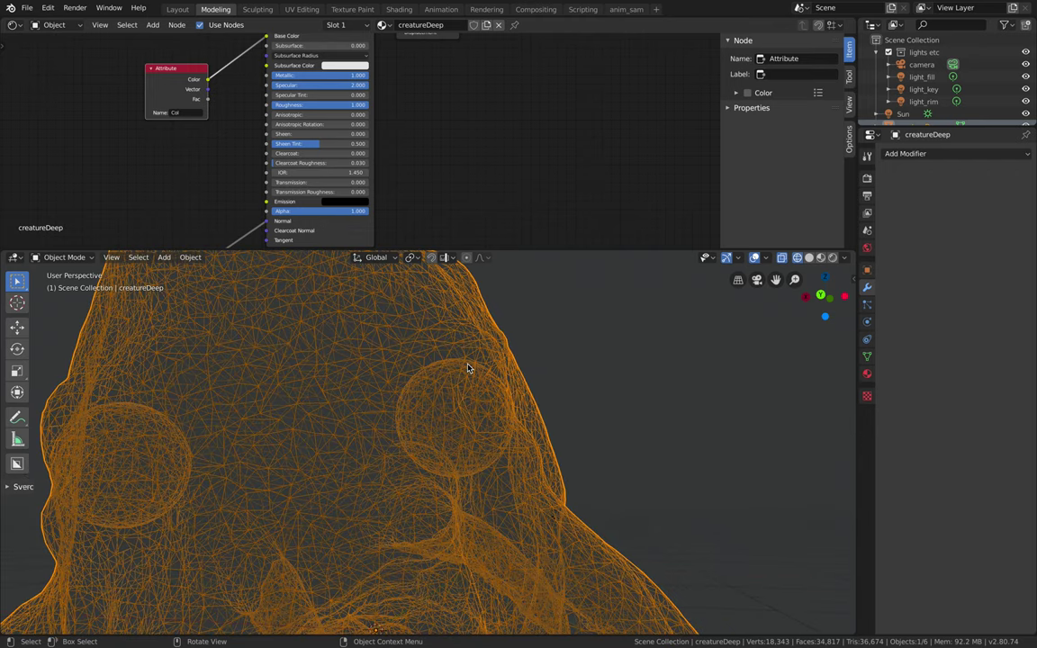
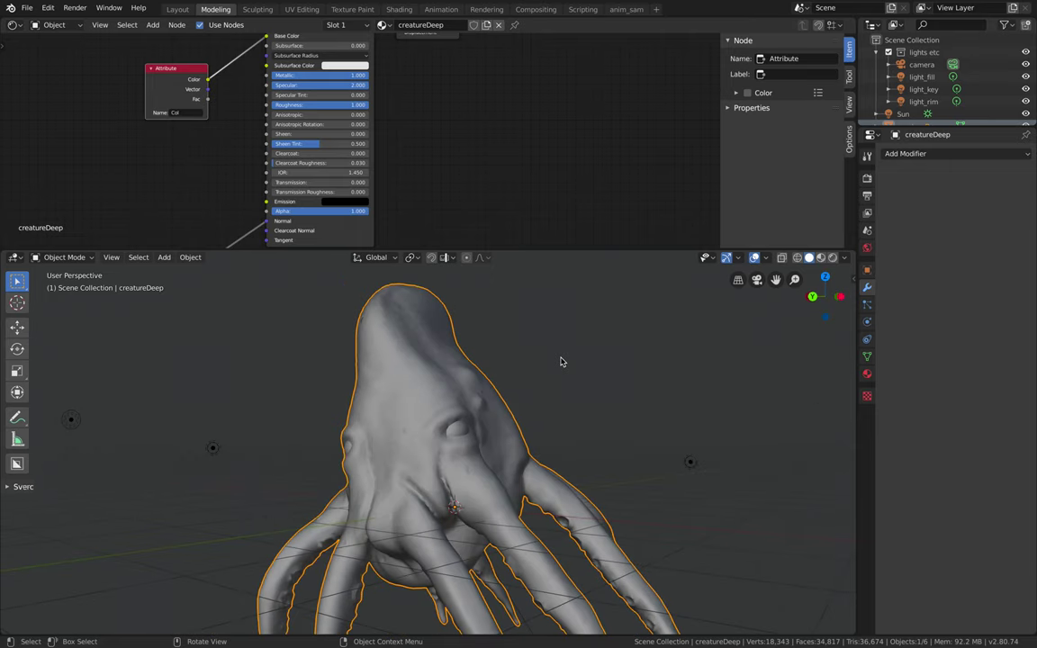
Step: Save the file with the decimated mesh and select the creature again
key("ctrl+s")
key("alt+a")
left_click(427, 378)
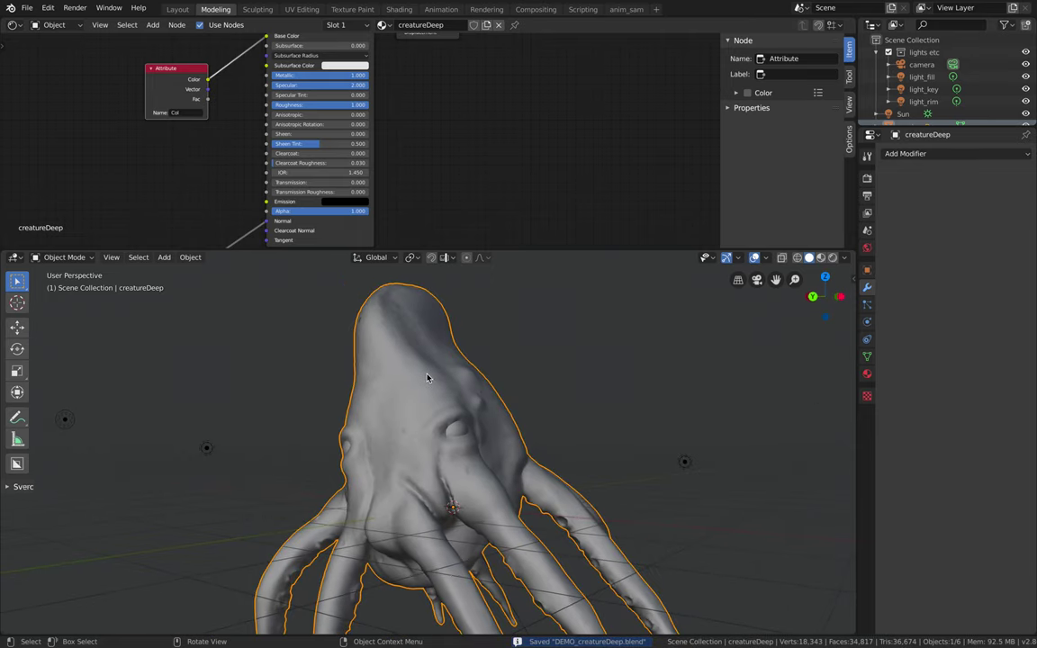
Step: Look at the scene's render settings and the available render engines, leaving Cycles as the engine
left_click(867, 154)
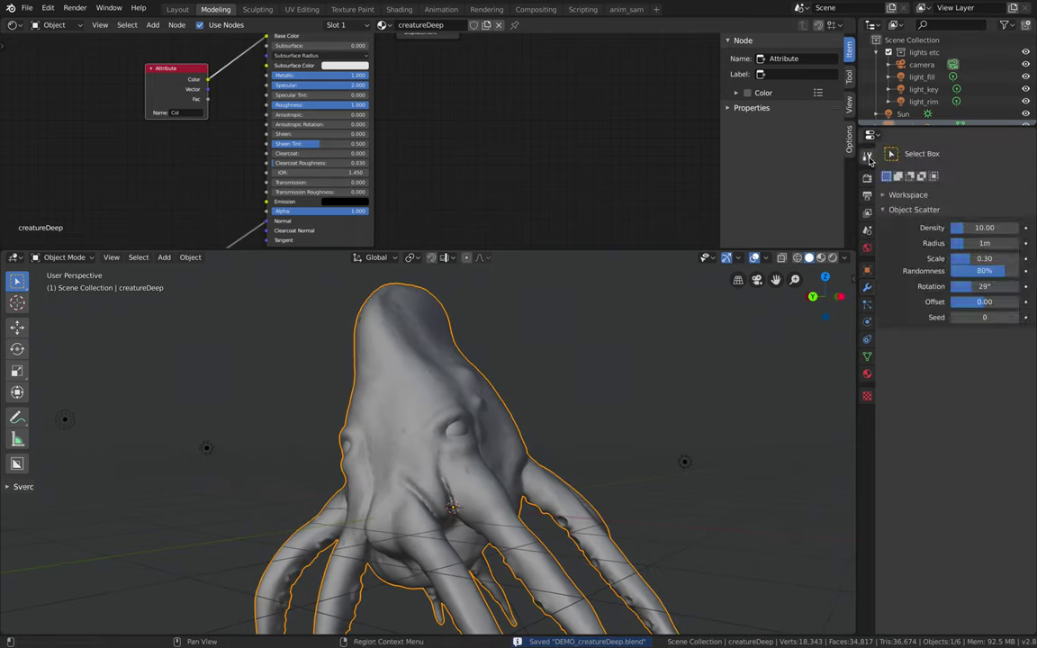
left_click(866, 177)
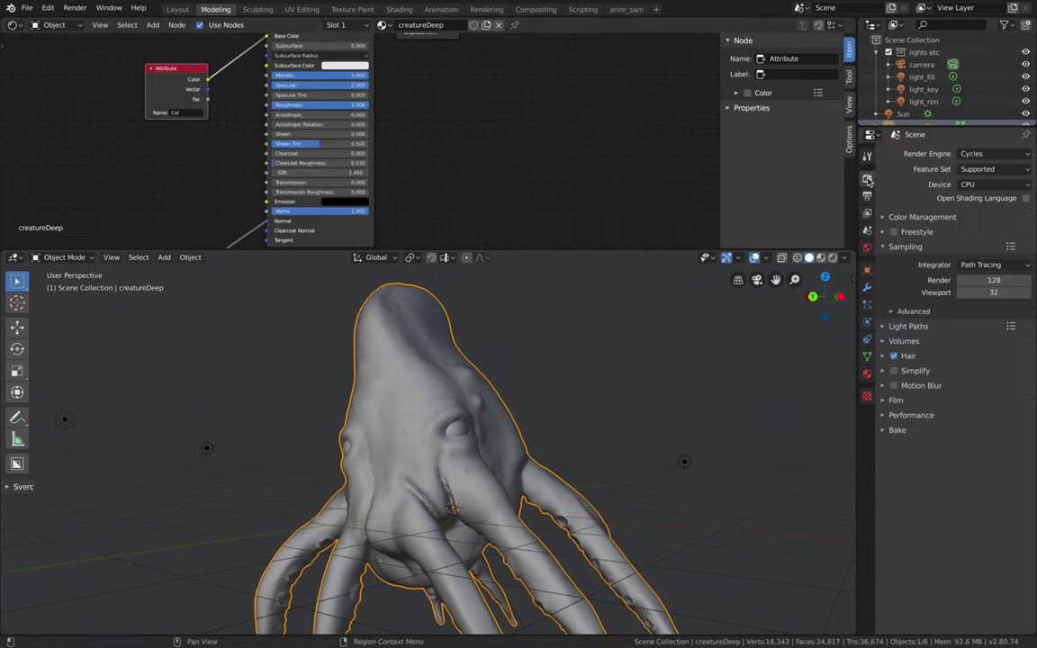
left_click(986, 155)
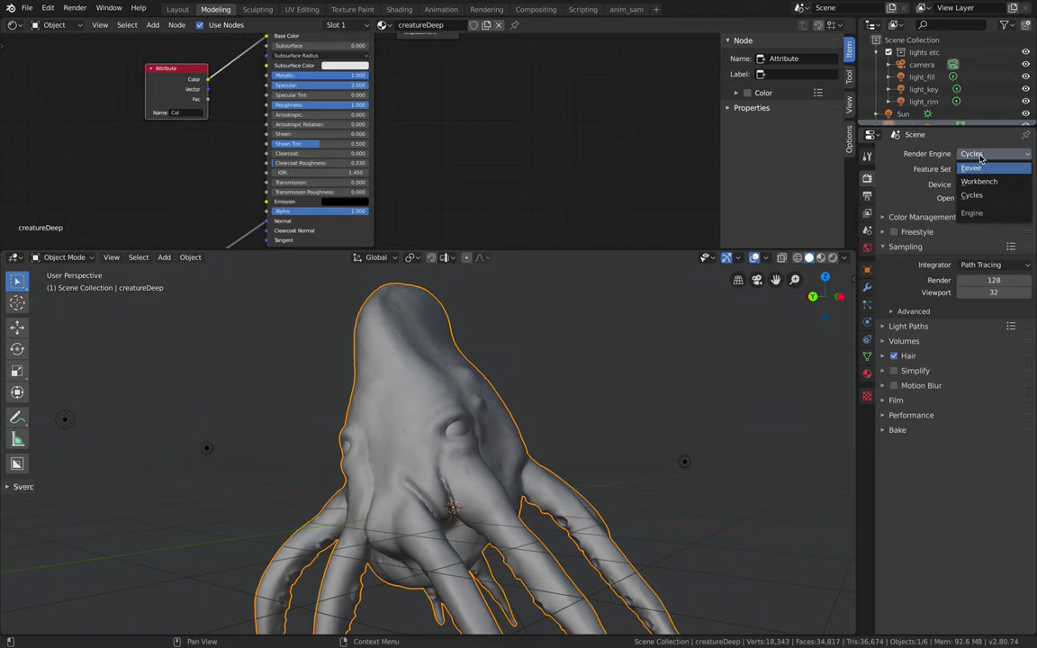
left_click(980, 155)
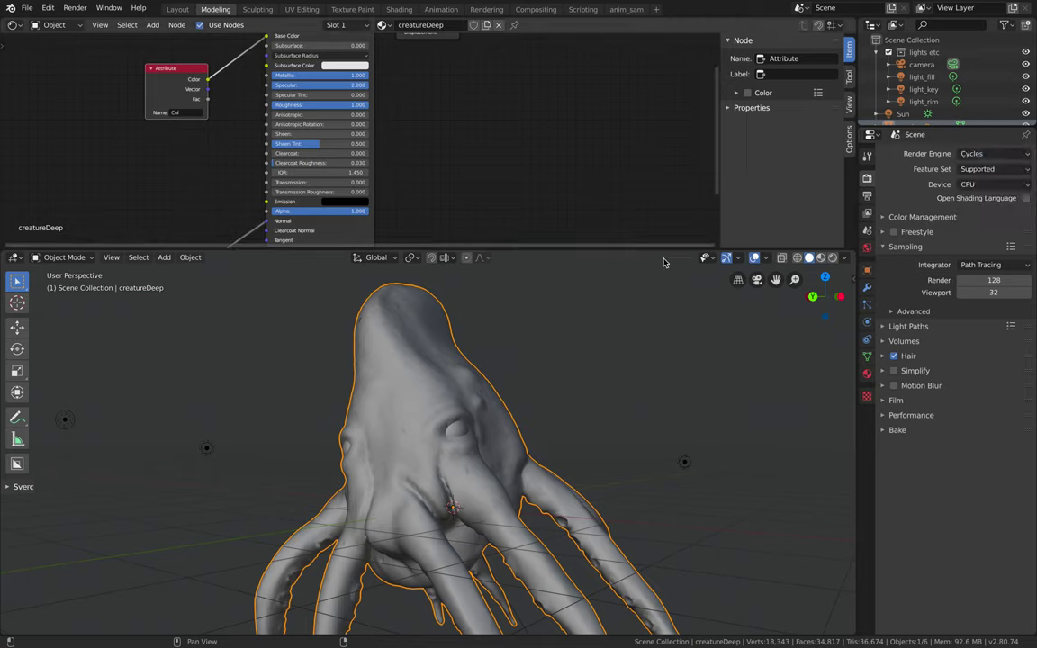
Step: Split the 3D viewport side by side and turn the new second area into an Image Editor
left_click_drag(854, 256, 370, 270)
key("ctrl+Tab")
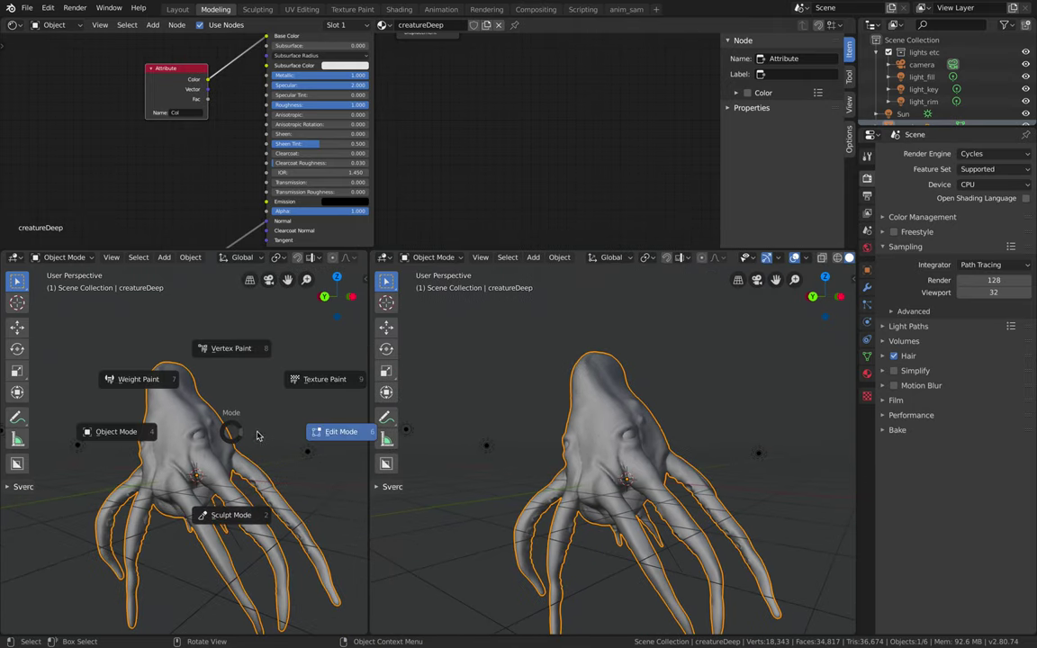
left_click(288, 400)
key("ctrl+Tab")
left_click(218, 420)
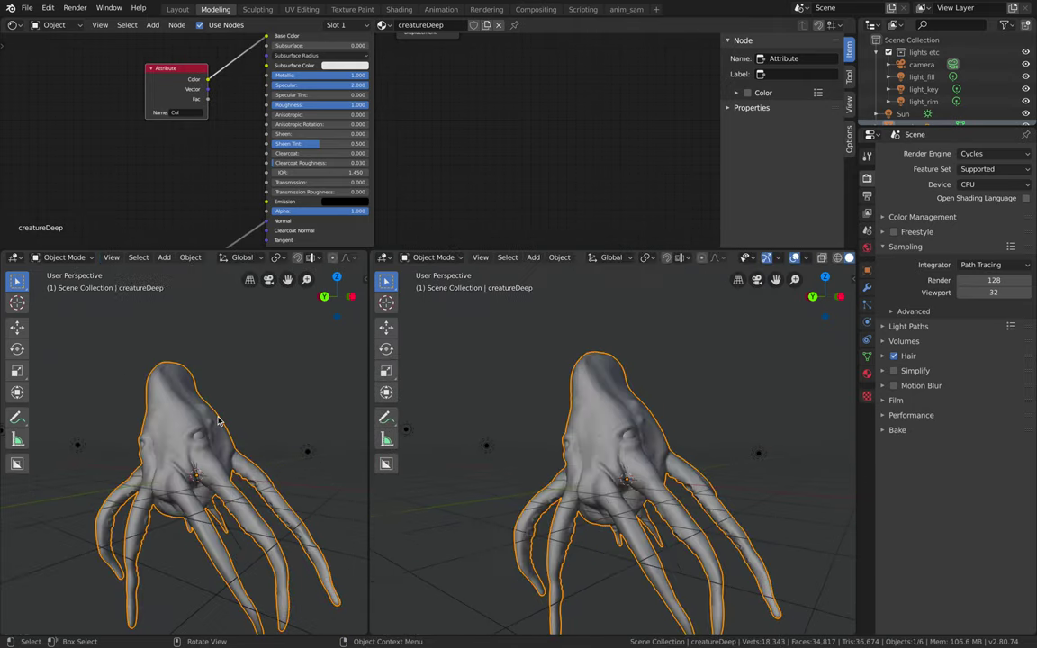
left_click(430, 257)
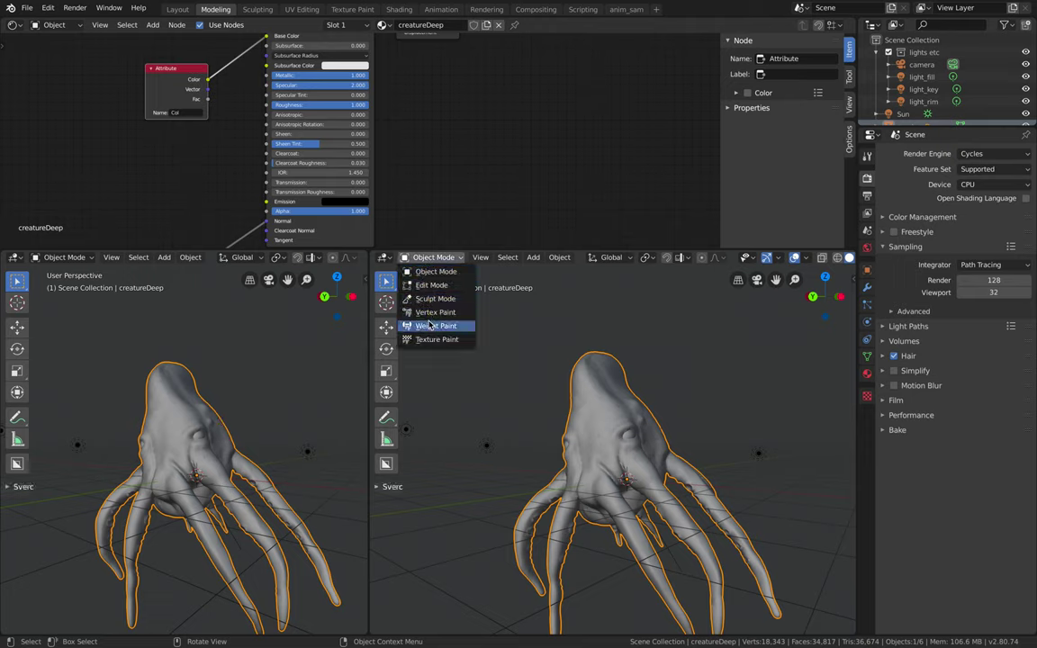
left_click(385, 259)
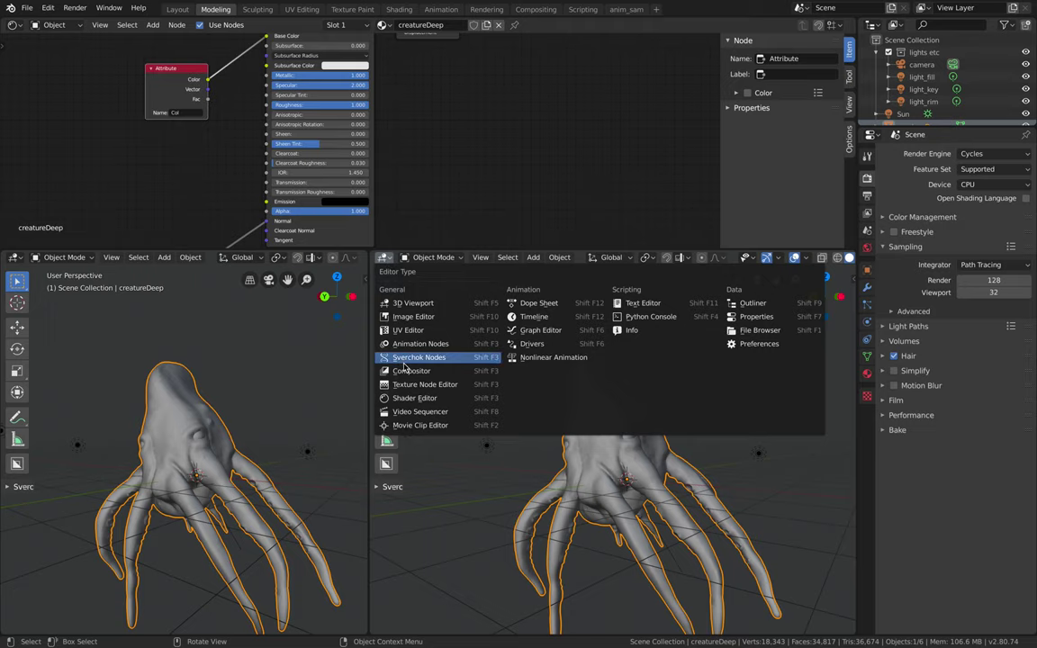
left_click(407, 317)
left_click_drag(369, 336, 470, 378)
scroll(580, 455, "up", 3)
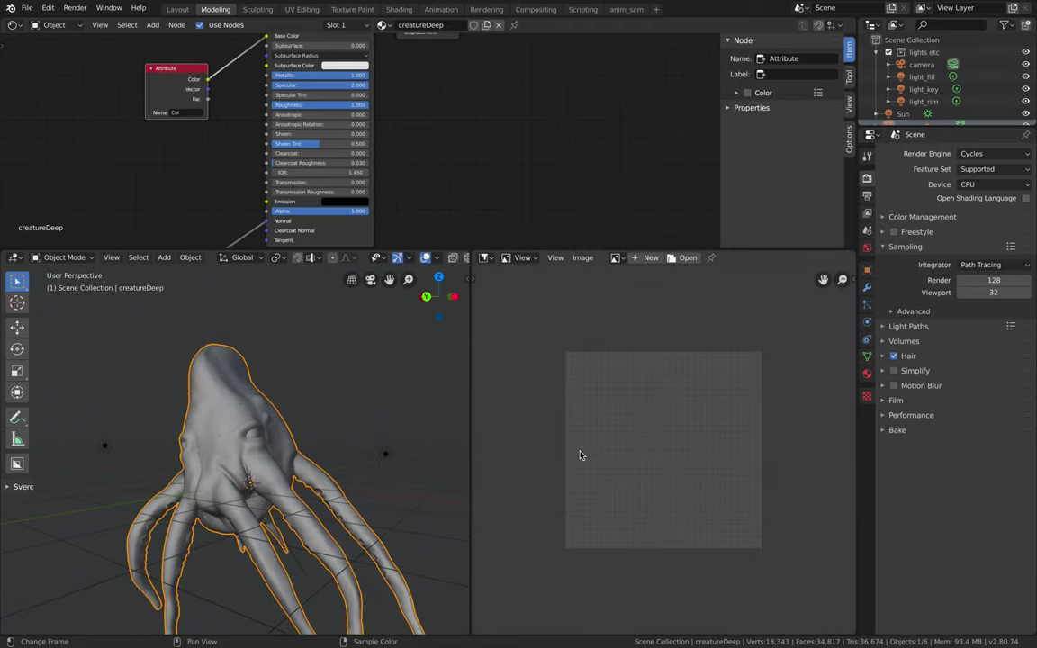
Step: Unwrap the creature with Smart UV Project, using an angle limit of 66 and an island margin of 0
middle_click_drag(352, 418, 255, 427)
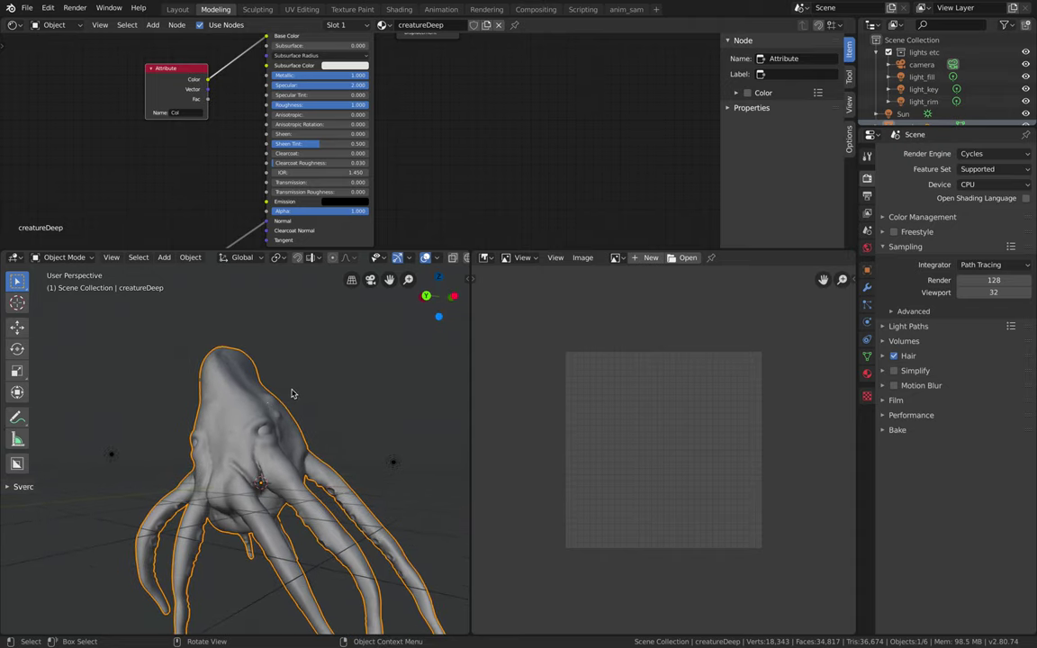
middle_click_drag(292, 394, 326, 388)
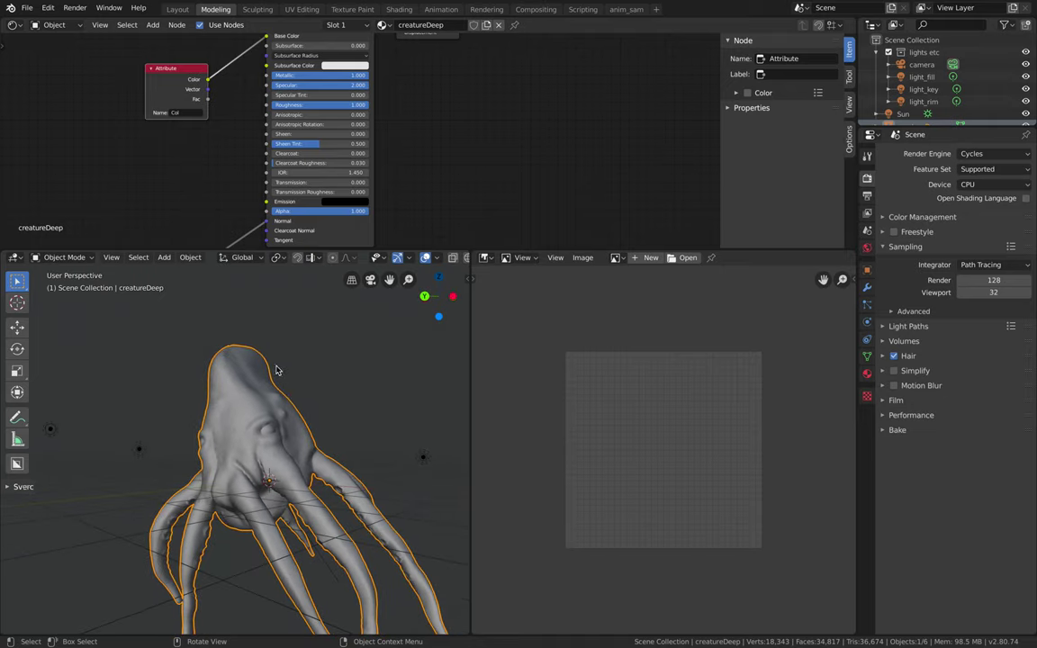
middle_click_drag(277, 370, 277, 370)
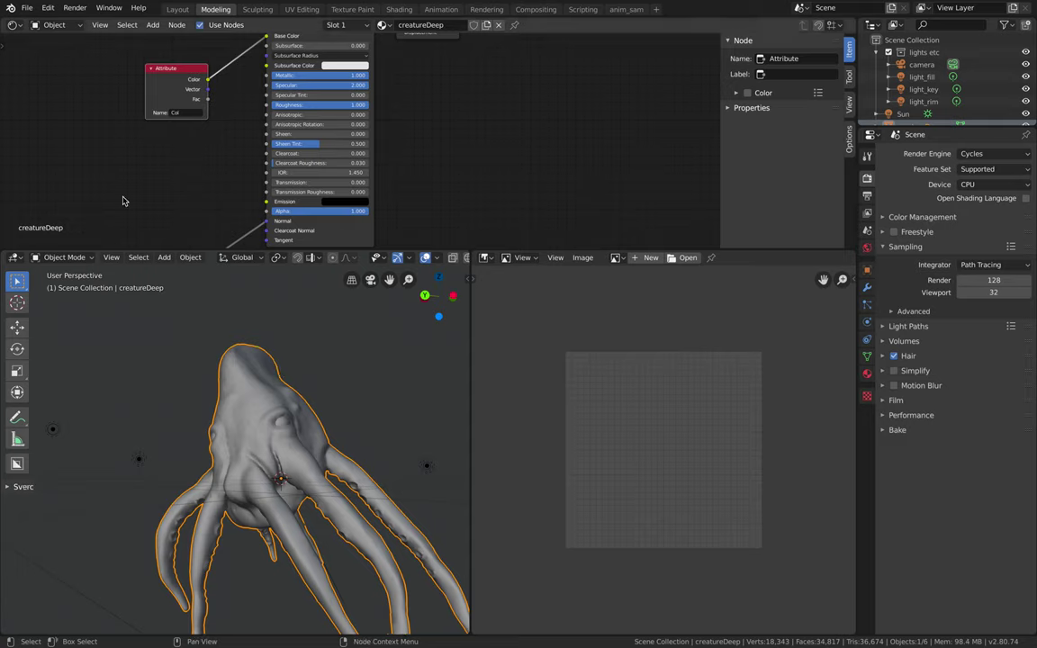
middle_click_drag(162, 311, 190, 329)
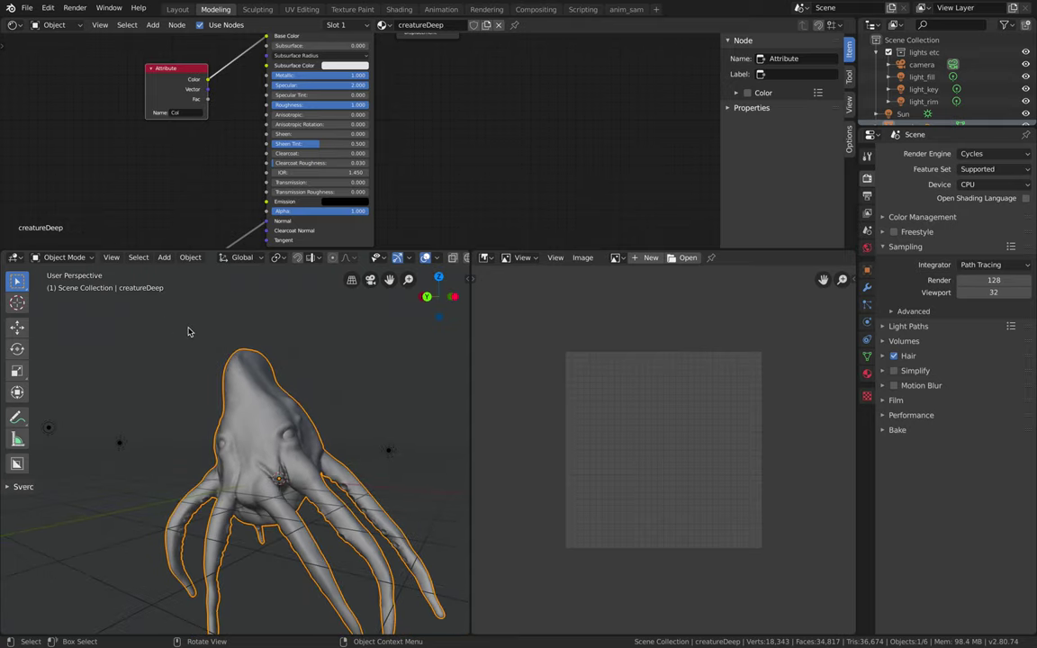
left_click(50, 8)
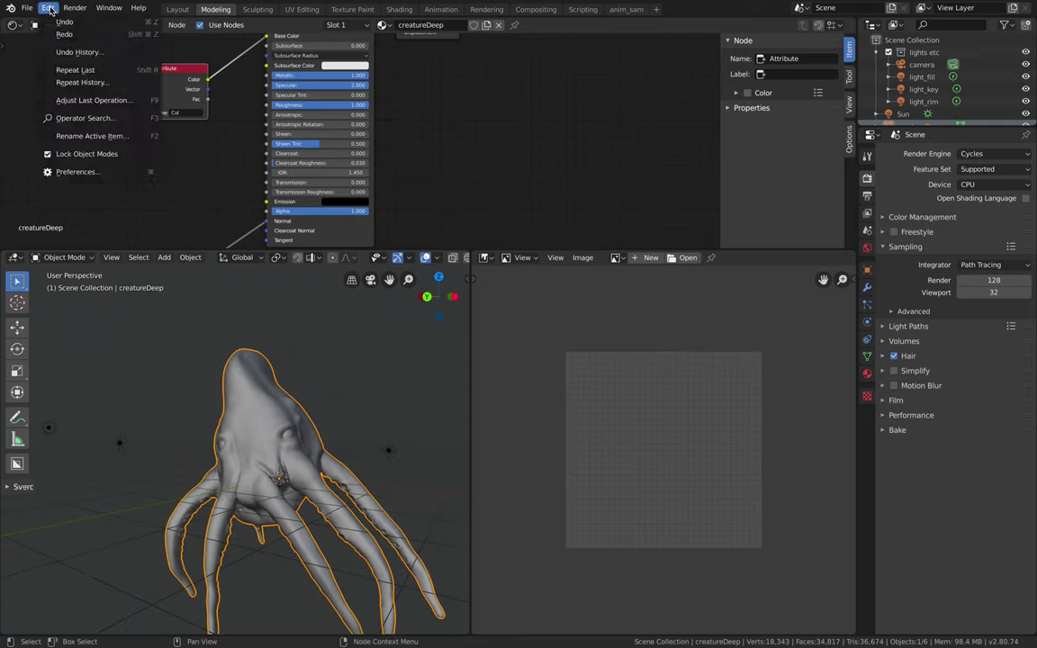
left_click(86, 119)
type("smart")
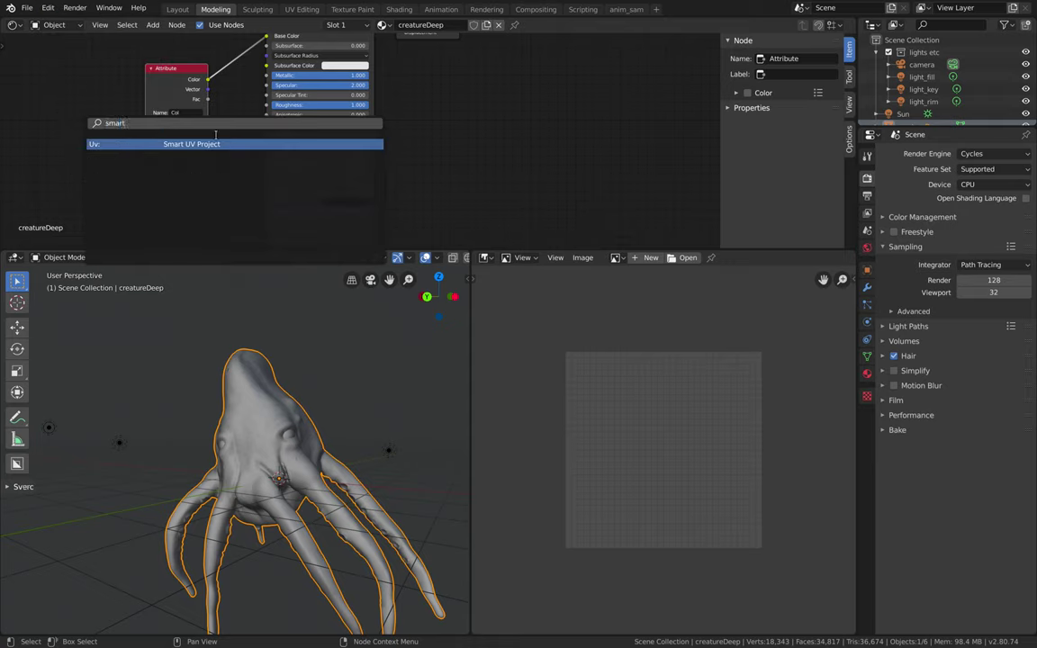
left_click(203, 146)
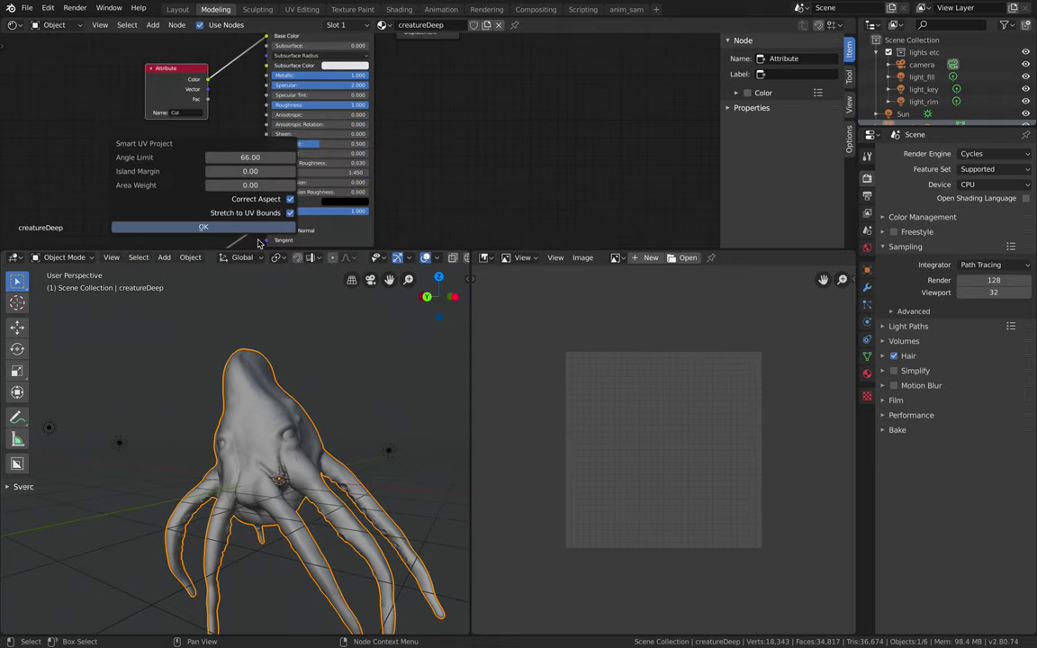
left_click(229, 231)
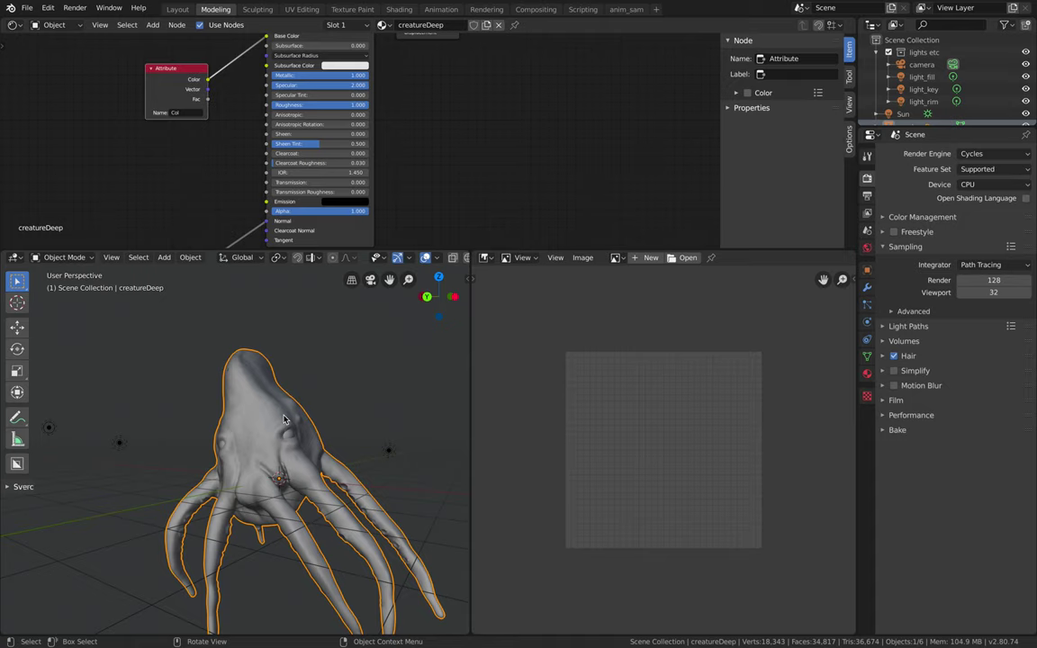
Step: Select the whole creature mesh in Edit Mode, examine its UV layout in the UV Editor, and return to Object Mode
key("ctrl+Tab")
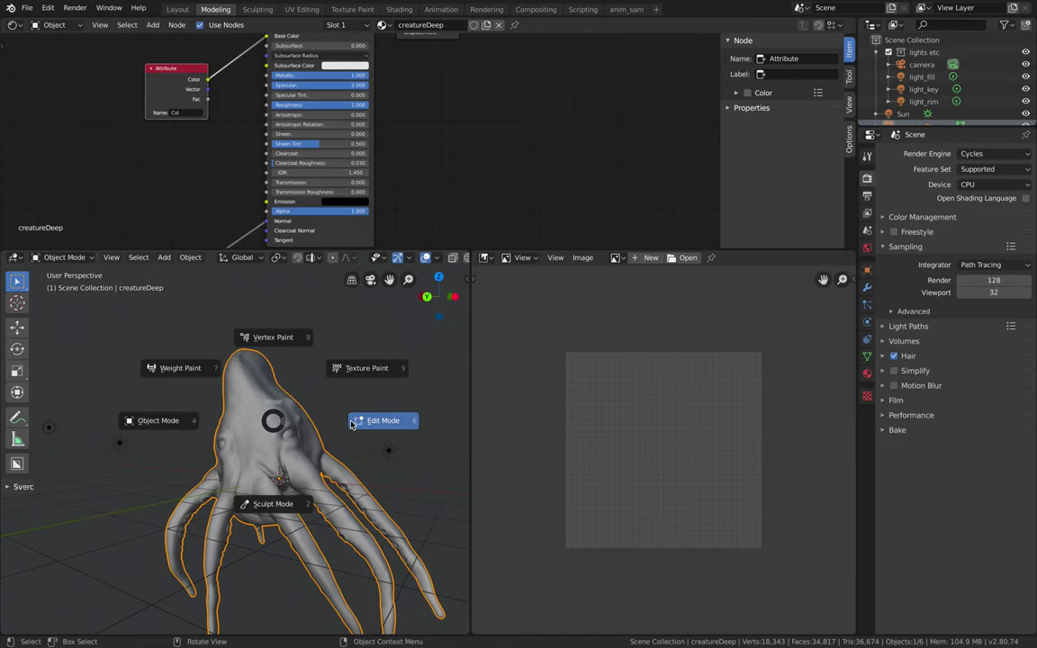
left_click(329, 411)
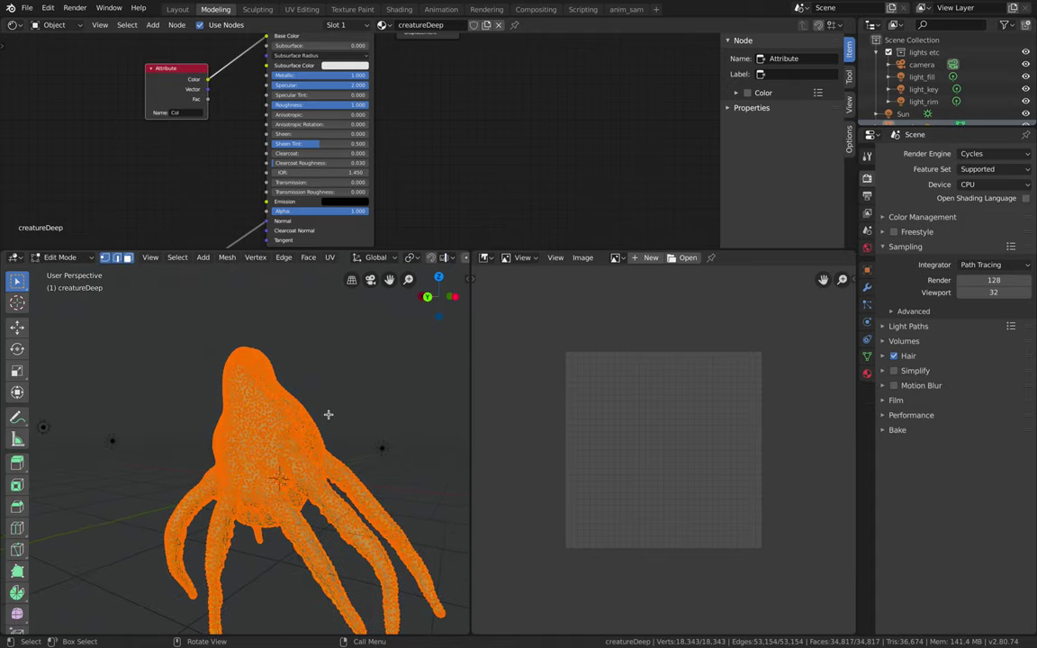
key("alt+a")
key("a")
left_click(617, 259)
left_click(616, 258)
left_click(486, 259)
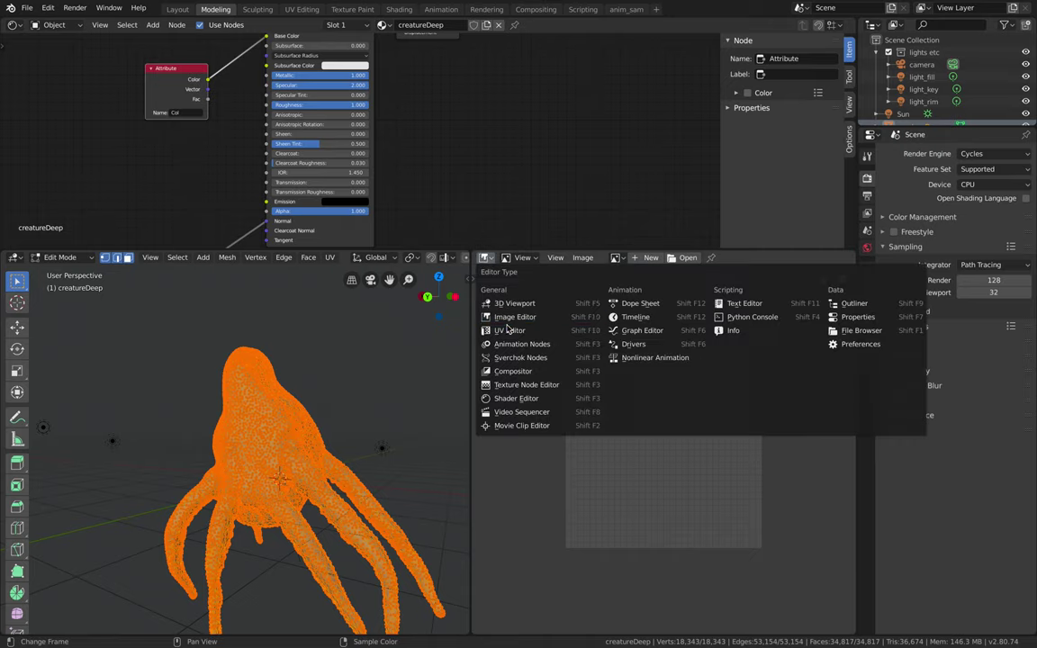
left_click(459, 297)
scroll(630, 402, "up", 5)
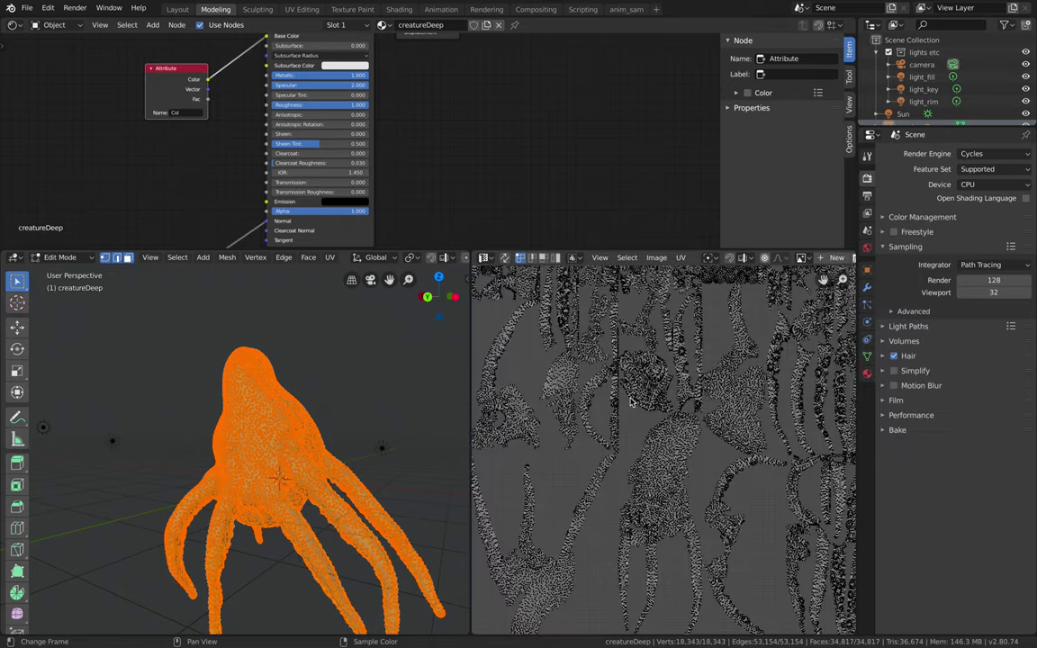
scroll(631, 402, "down", 1)
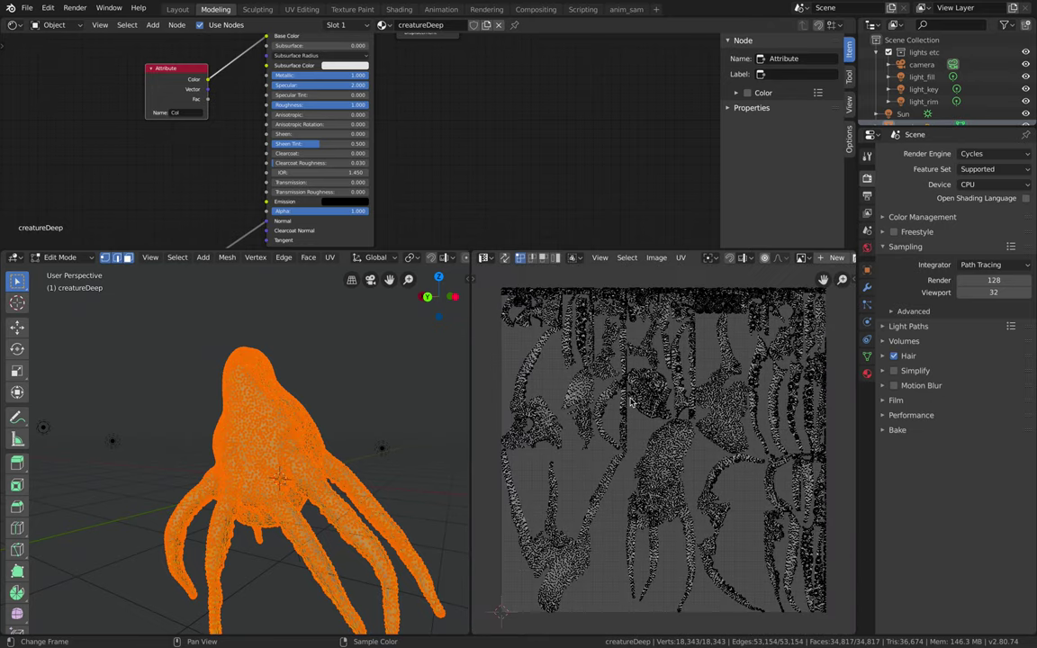
scroll(631, 402, "up", 1)
key("Tab")
Step: Create a new 1024 × 1024 px image named Untitled with the Color Grid generated type in the UV Editor
middle_click_drag(370, 429, 355, 417, "shift")
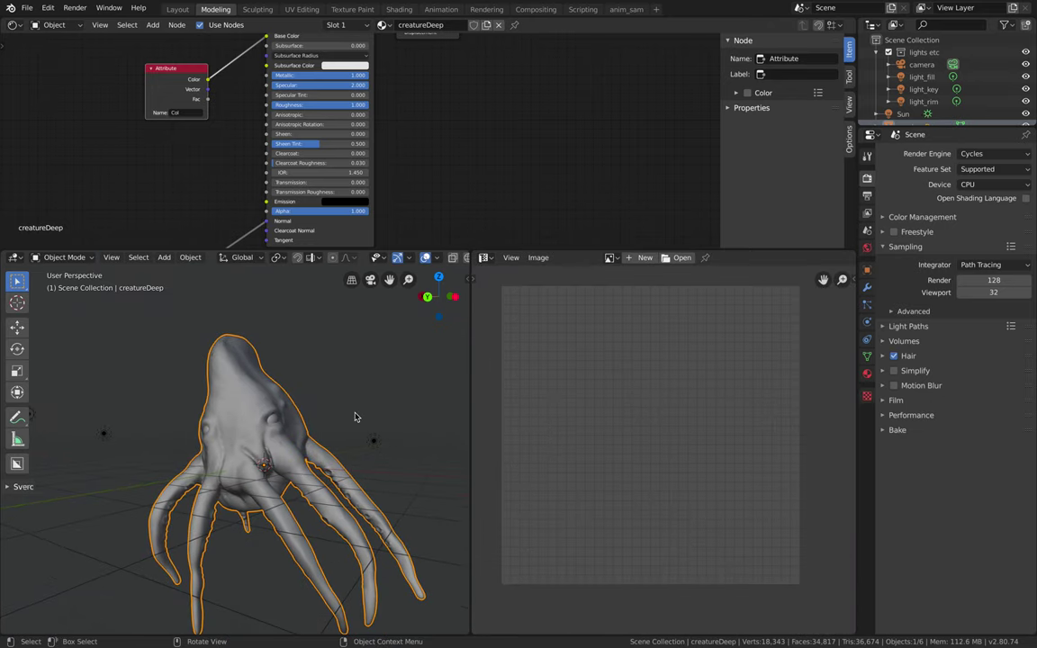
left_click(644, 258)
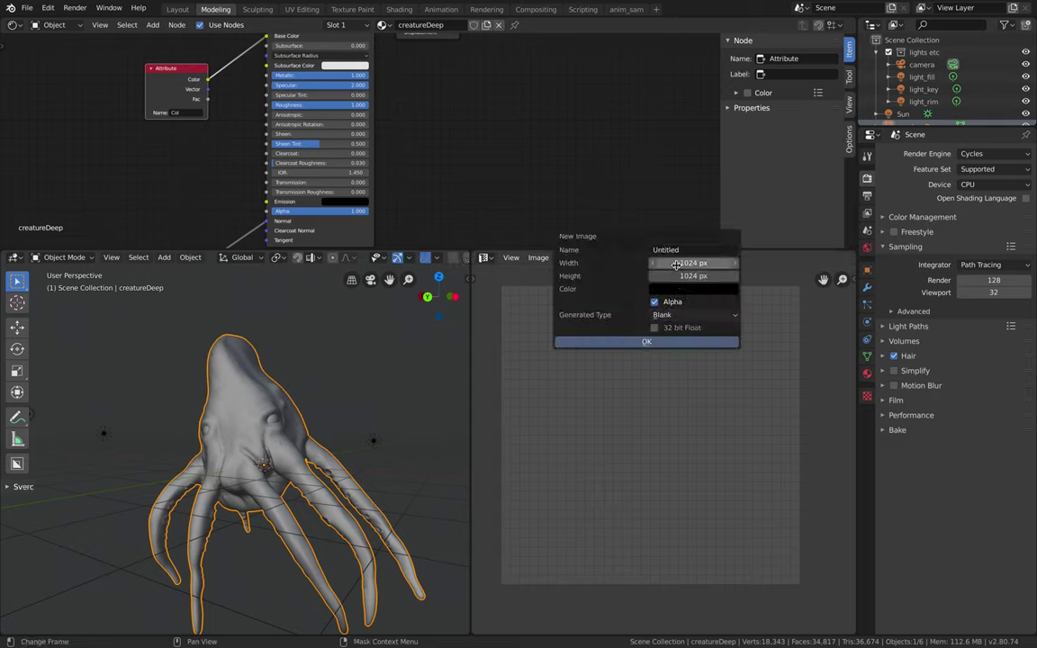
left_click(677, 315)
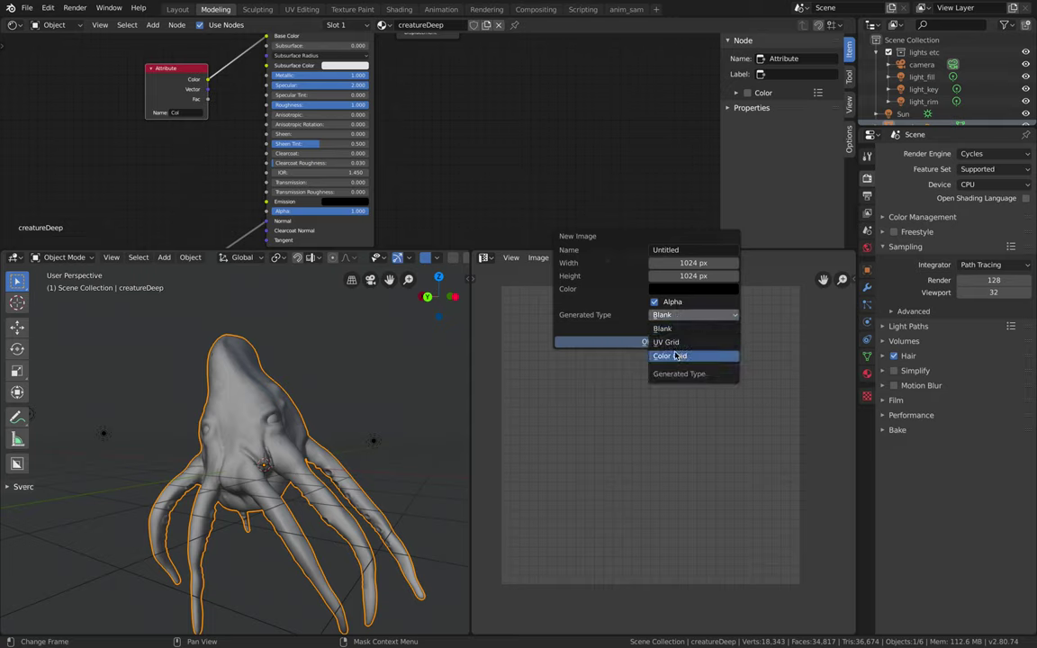
left_click(676, 357)
left_click(672, 343)
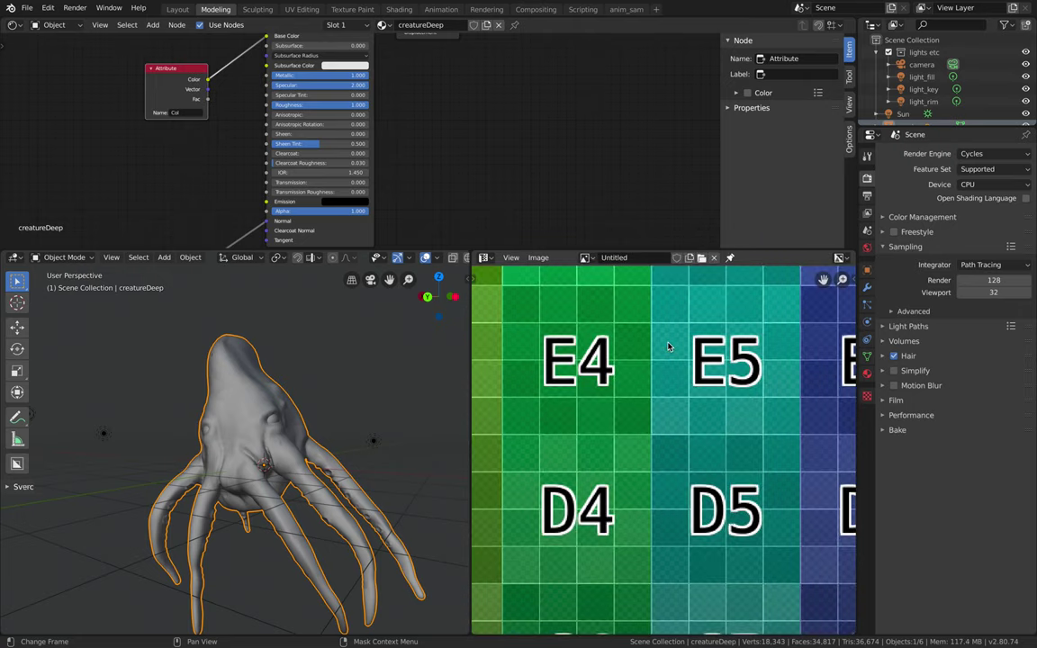
scroll(670, 344, "down", 3)
scroll(668, 347, "down", 2)
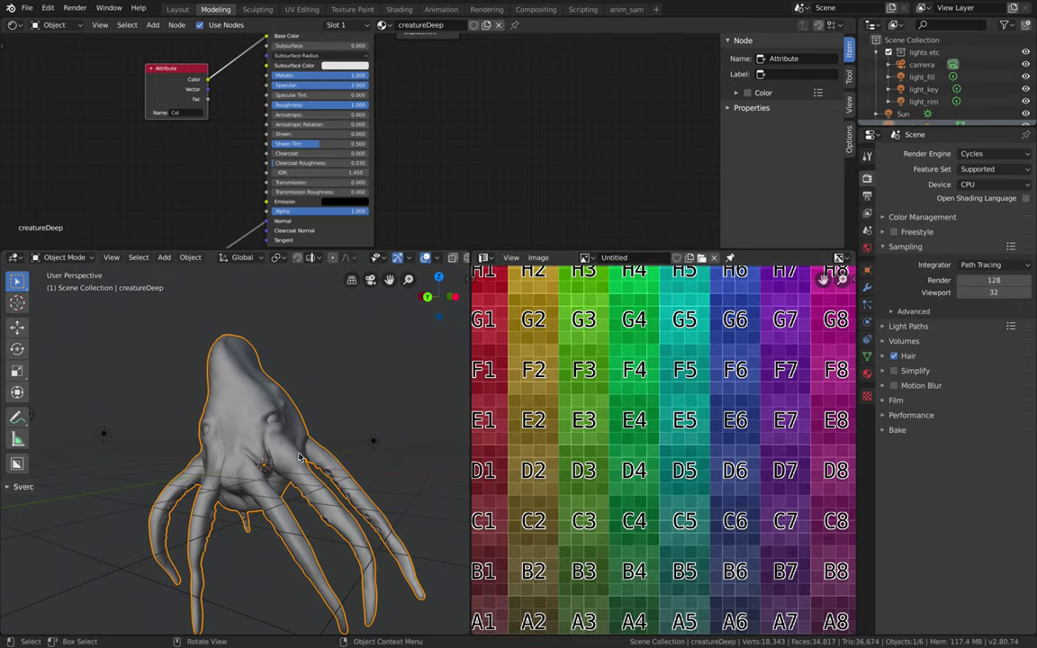
scroll(602, 441, "down", 1)
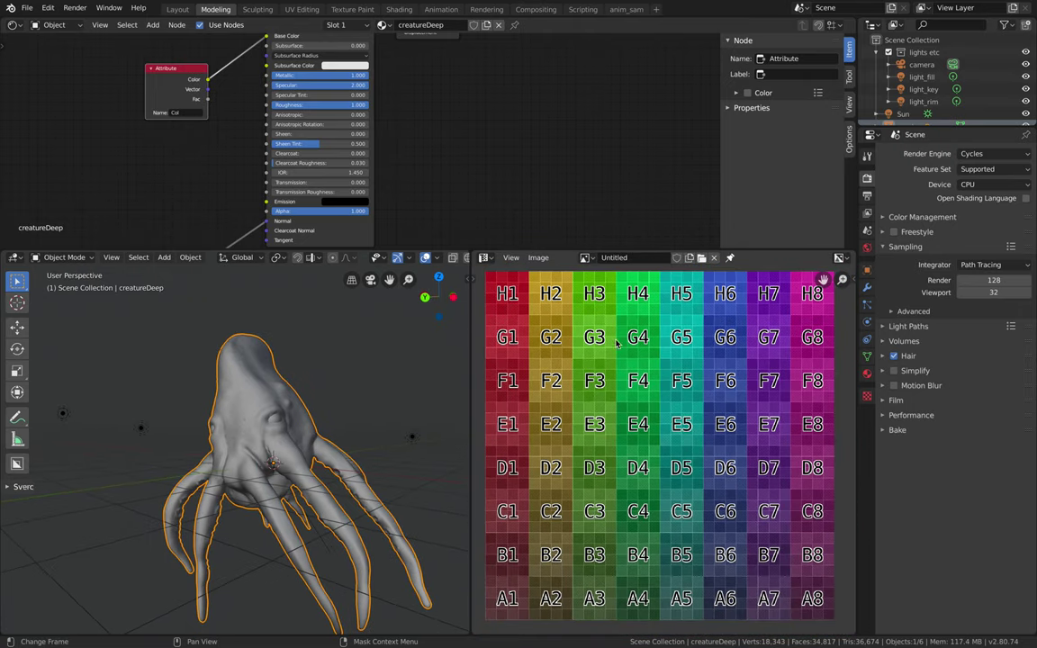
Step: Save the colour grid image as uv.png in the creatureDeep_by_SAM folder
middle_click_drag(283, 413, 315, 415)
left_click(539, 258)
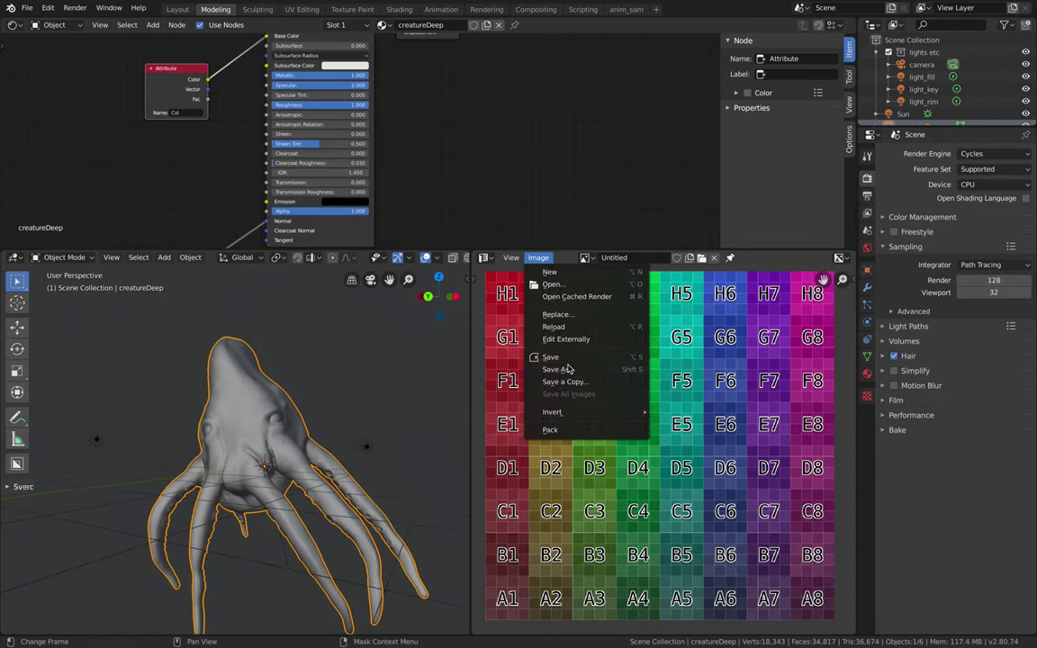
left_click(511, 325)
left_click(186, 55)
type("uv")
key("Return")
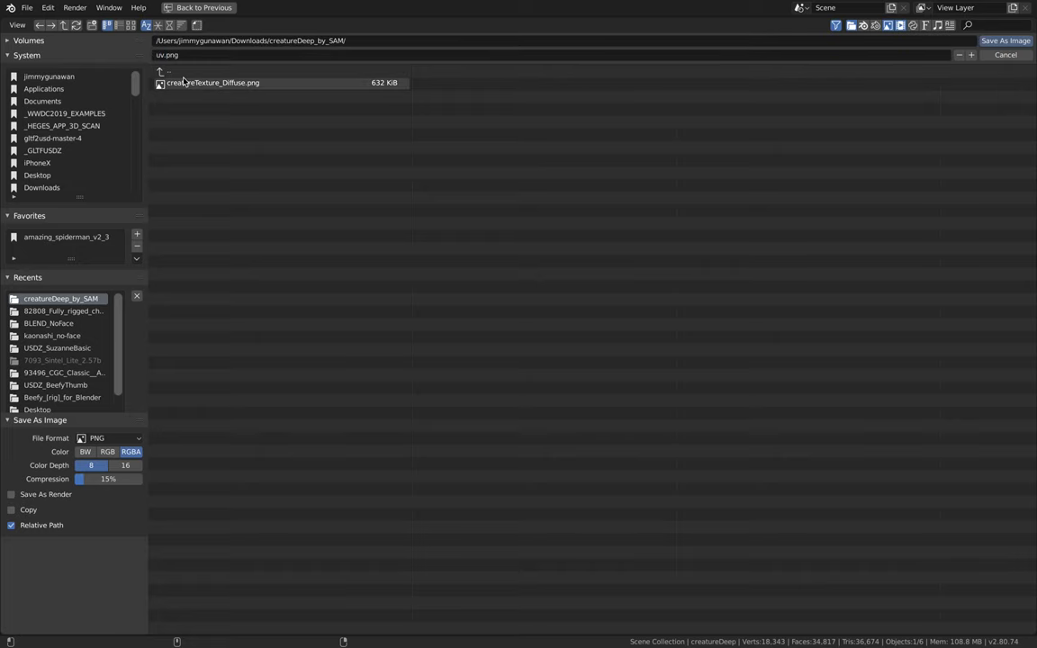
left_click(1006, 40)
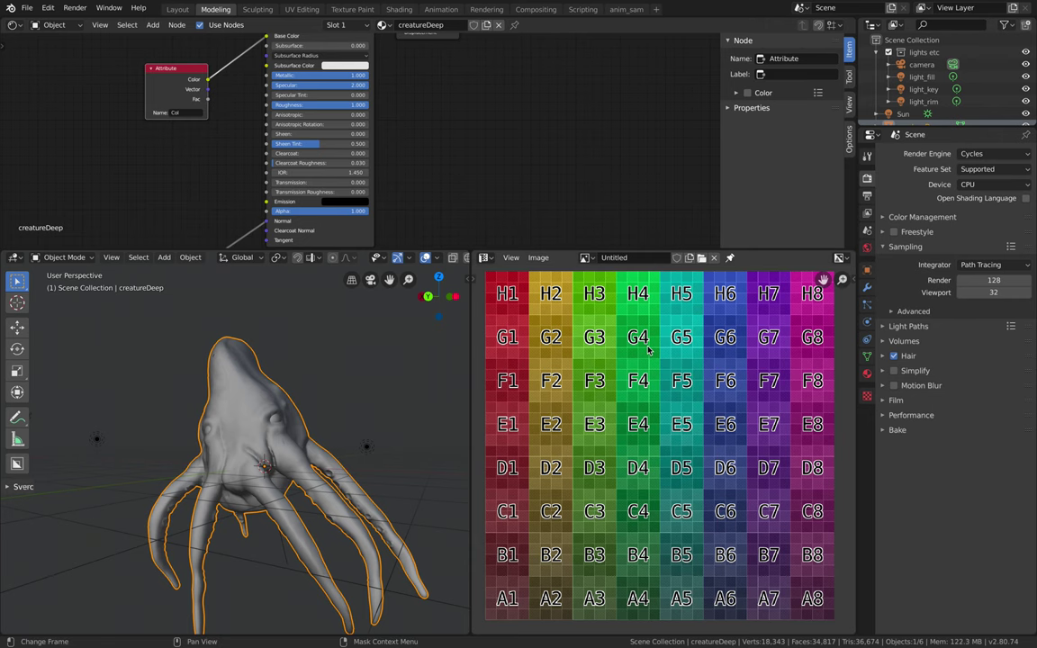
Step: Replace the Attribute node in the creature's material with a new Image Texture node
middle_click_drag(217, 135, 321, 158)
key("shift+a")
left_click(194, 151)
type("ima")
key("Return")
left_click(97, 110)
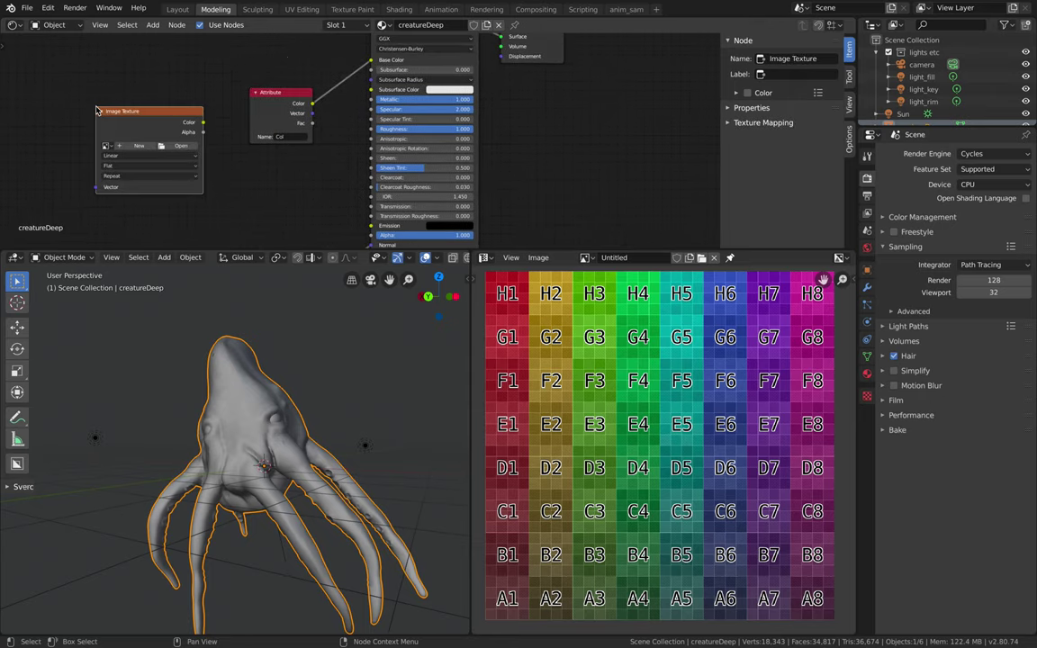
left_click(265, 93)
key("x")
left_click_drag(117, 110, 160, 109)
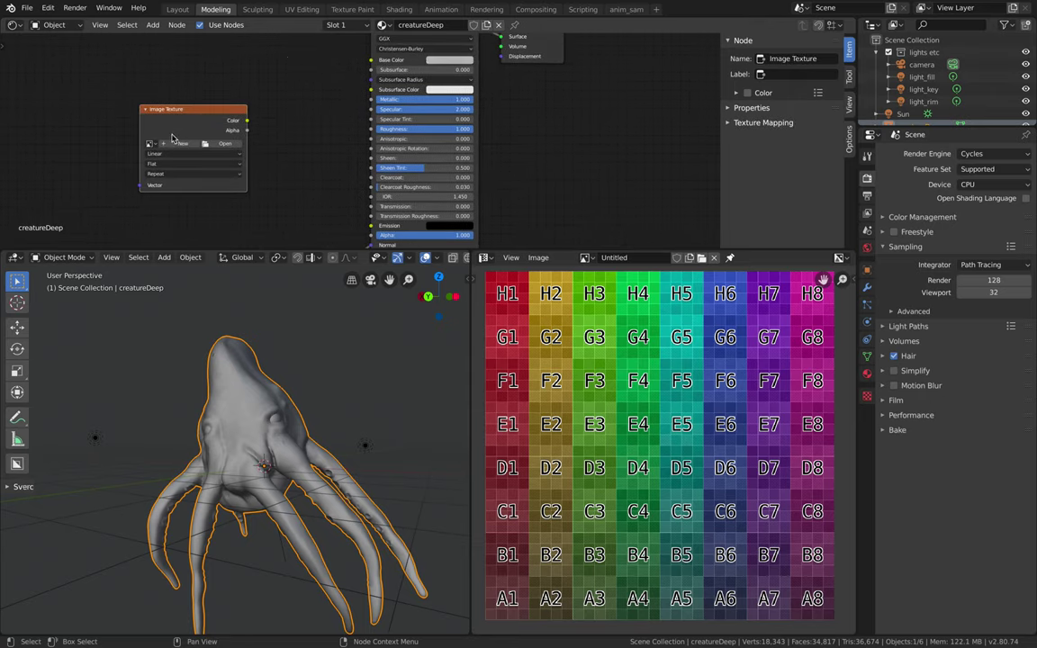
Step: Assign the Untitled colour grid to the Image Texture node and connect its Color output to the shader's Base Color
left_click(151, 143)
left_click(171, 166)
left_click_drag(246, 120, 369, 60)
Step: Preview the creature's material in LookDev shading and examine how the colour grid maps across its body and tentacles
middle_click_drag(243, 426, 297, 401)
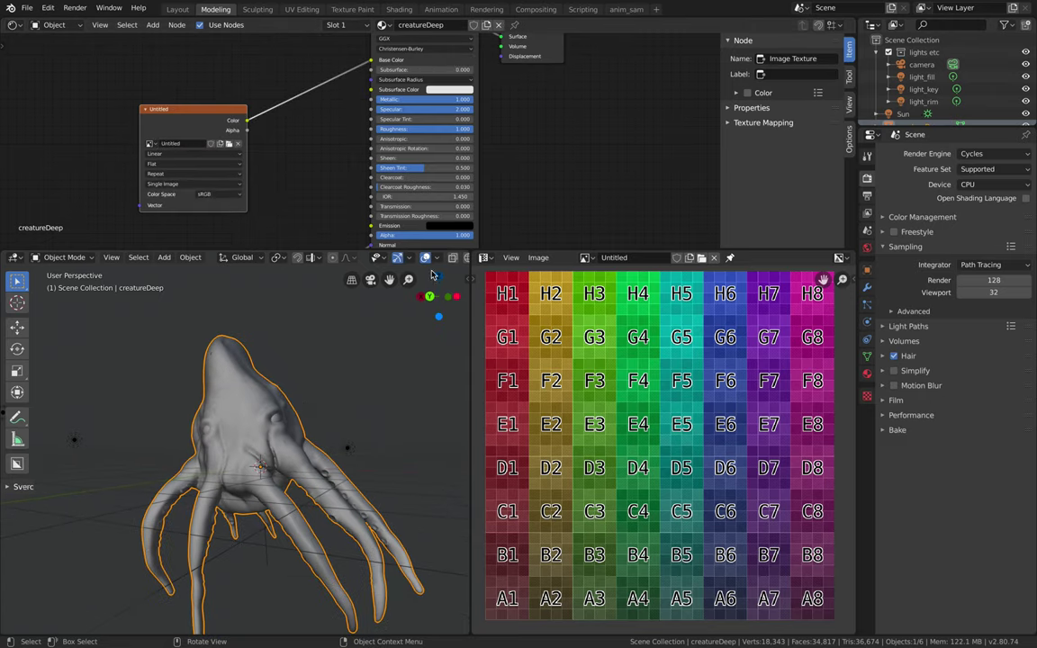
scroll(430, 273, "up", 1)
scroll(435, 259, "down", 3)
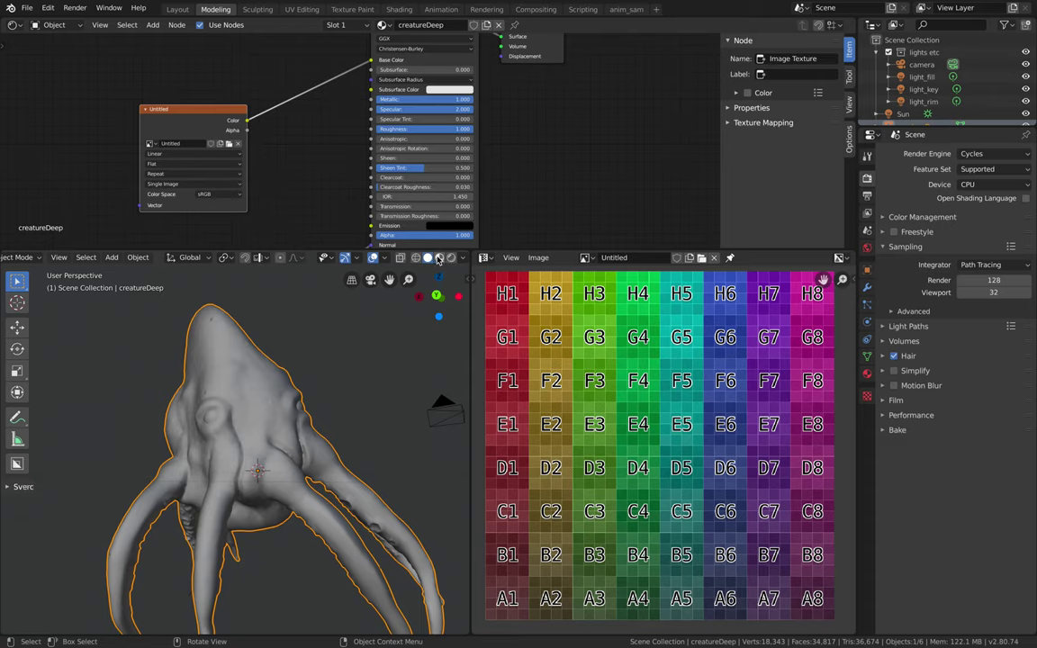
left_click(438, 259)
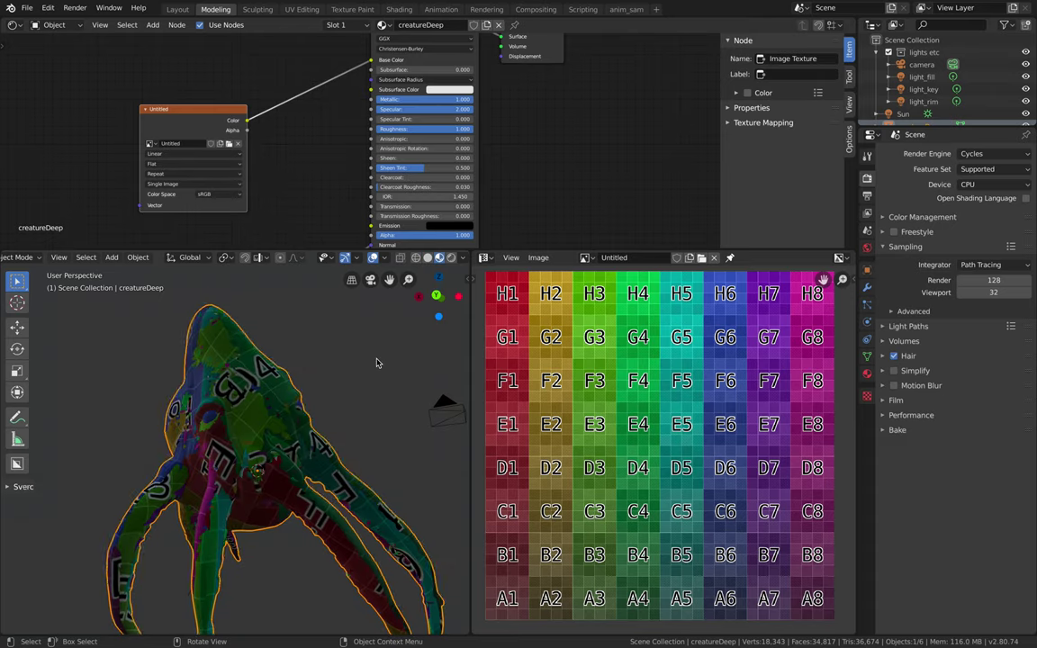
middle_click_drag(245, 460, 241, 416)
middle_click_drag(122, 448, 378, 436)
scroll(369, 356, "up", 1)
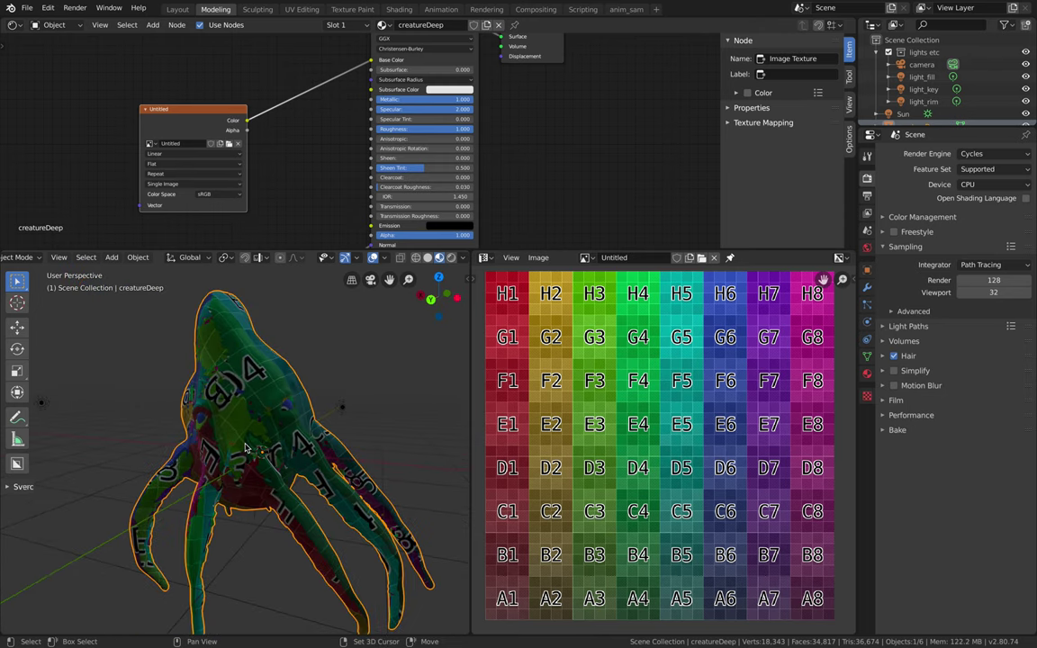
middle_click_drag(368, 350, 333, 389, "shift")
Step: Return the viewport to solid shading and save the Blender file
left_click(429, 259)
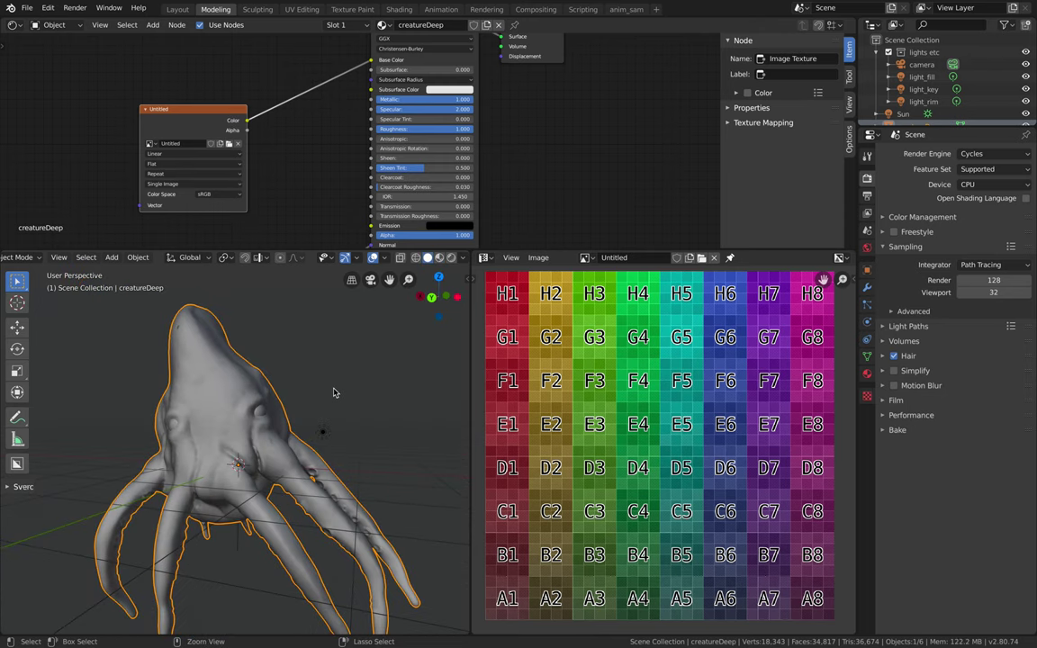
key("ctrl+s")
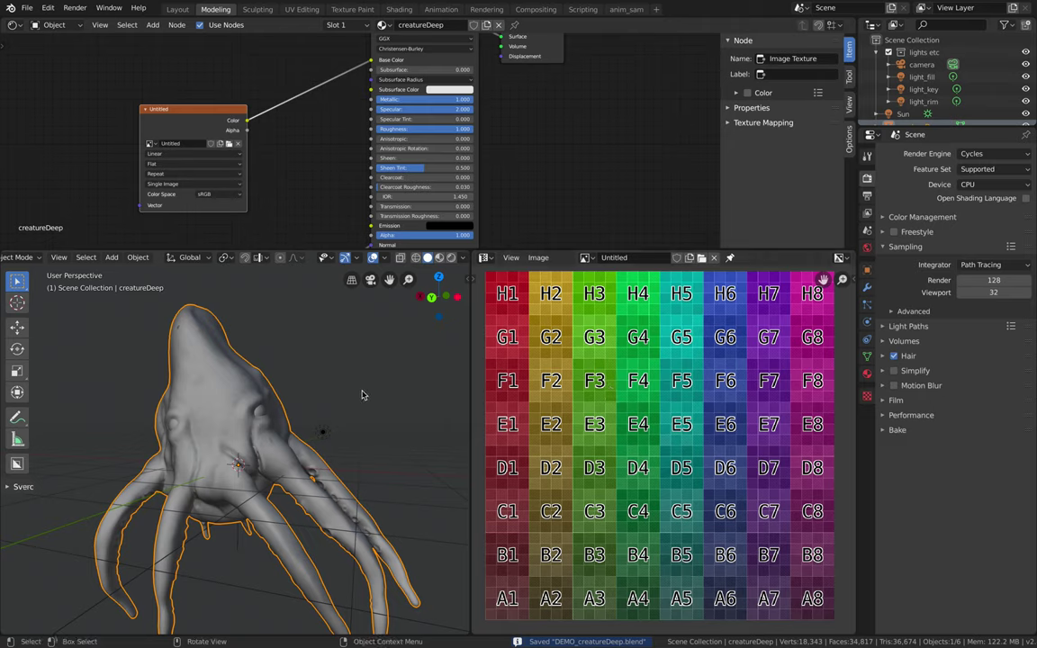
Step: Disconnect the Image Texture node from the shader's Base Color and shift it slightly in the node editor
left_click_drag(370, 59, 261, 89)
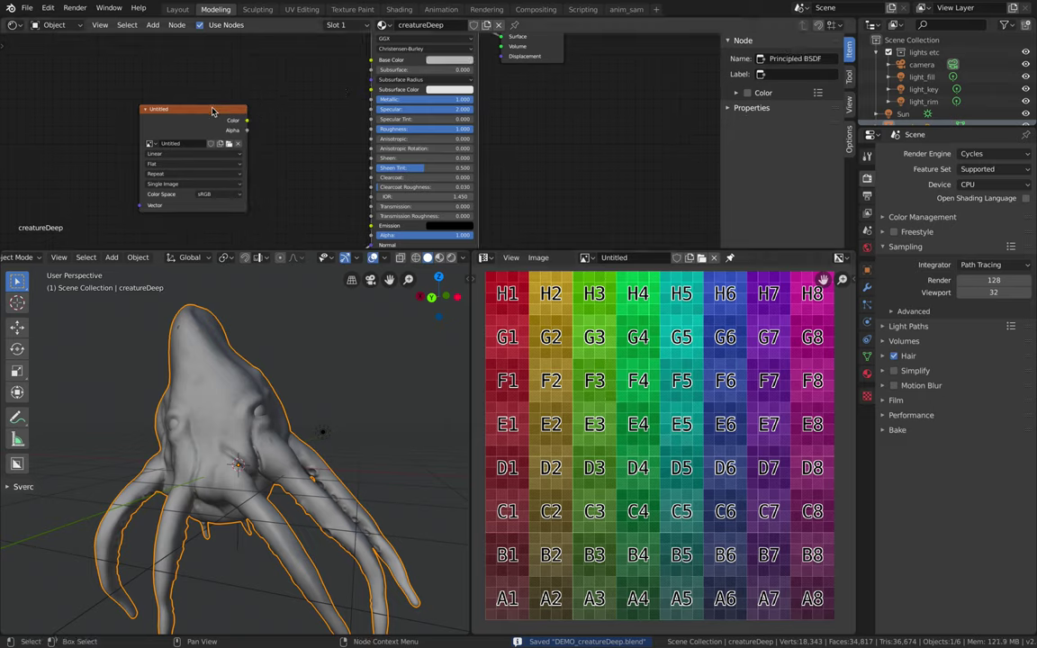
left_click_drag(205, 111, 225, 97)
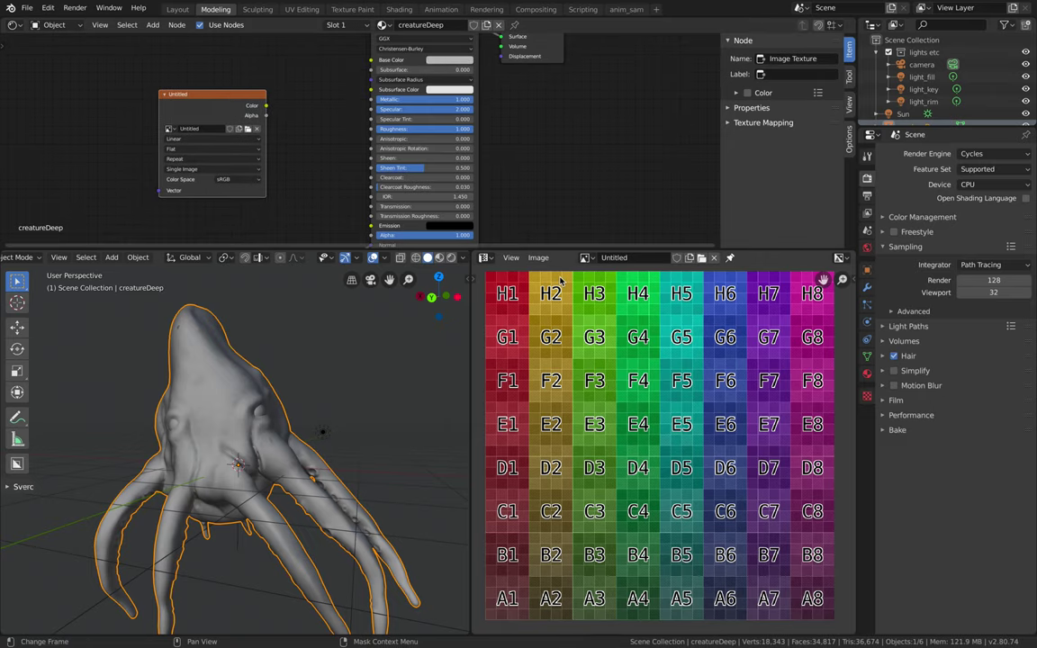
Step: Rename the Untitled image as CreatureTexDiffuse and save the Blender file
type("Crea")
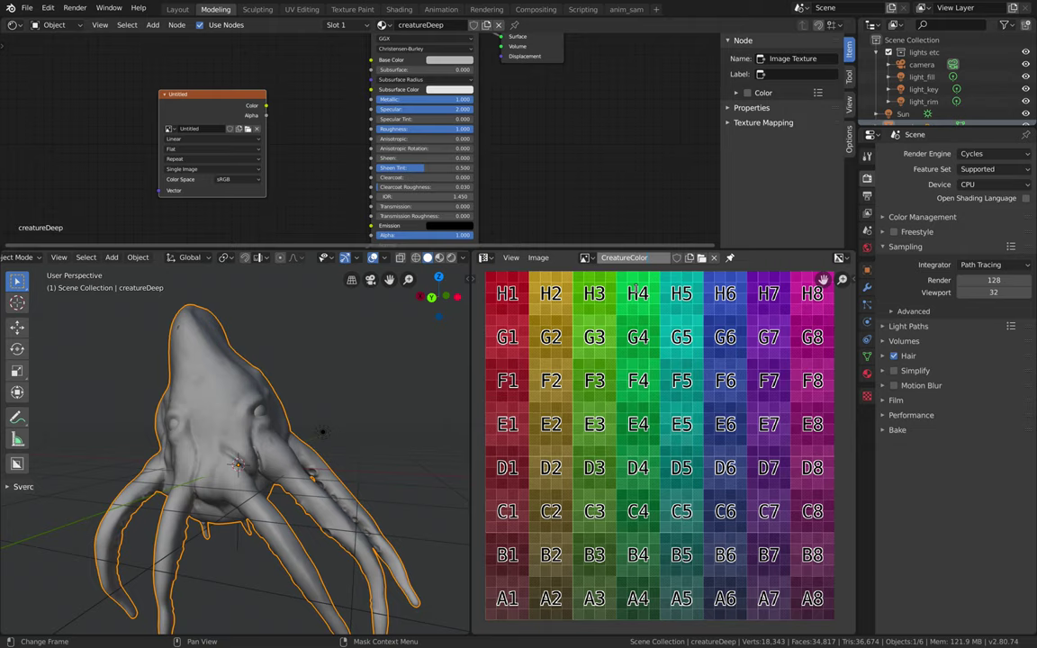
type("tureTexDiffuse")
key("Return")
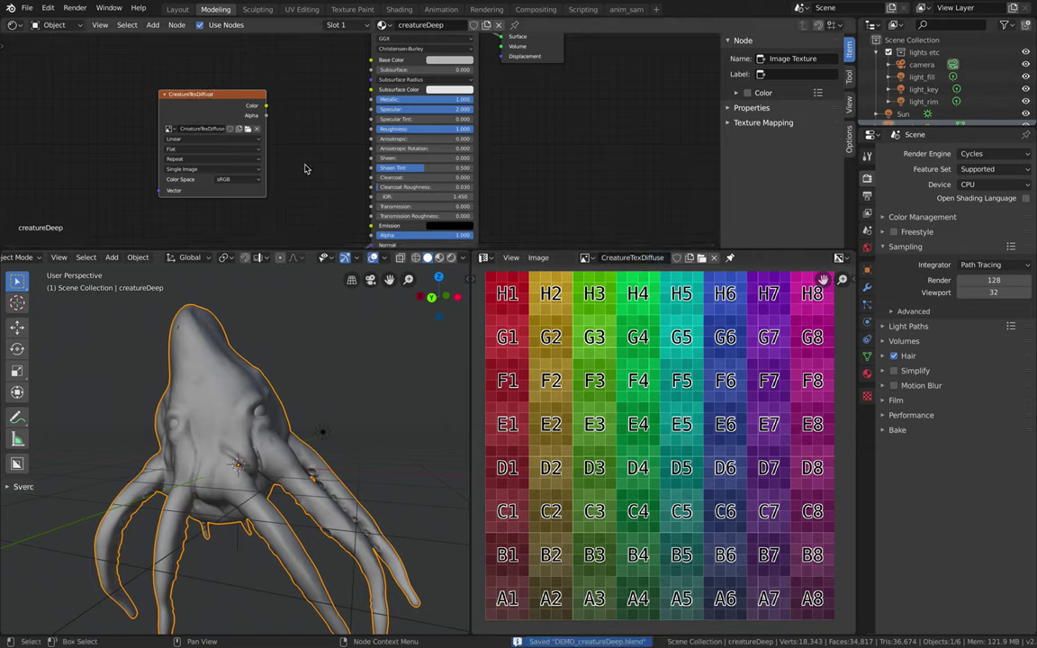
key("ctrl+s")
Step: Move the Image Texture node further from the shader and add an Attribute node between them
left_click_drag(209, 107, 205, 103)
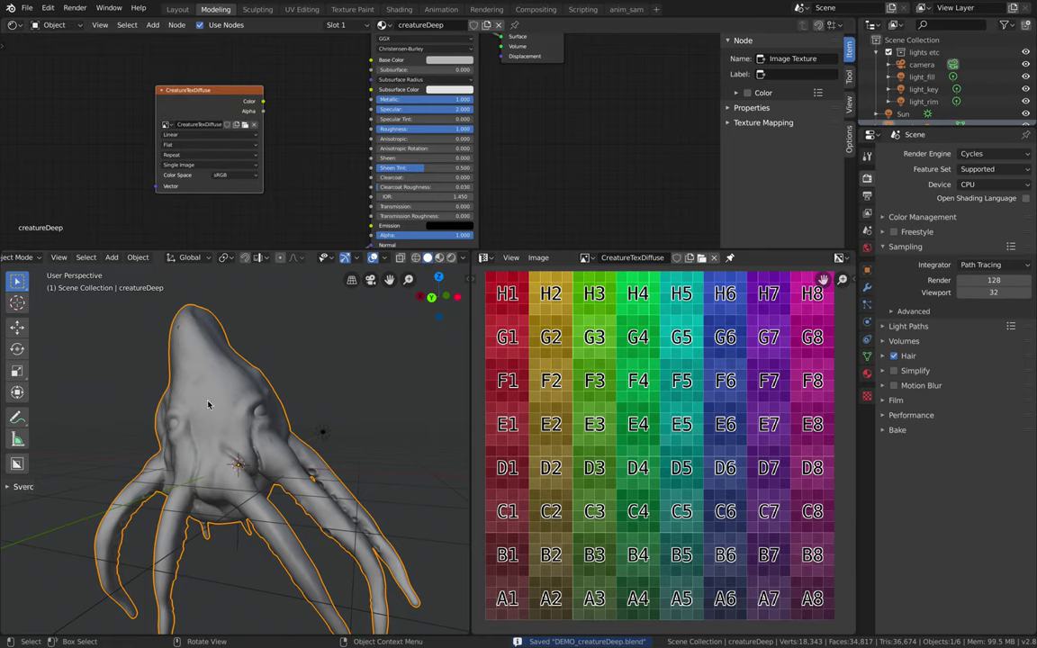
left_click_drag(220, 89, 160, 89)
key("shift+a")
left_click(210, 98)
type("att")
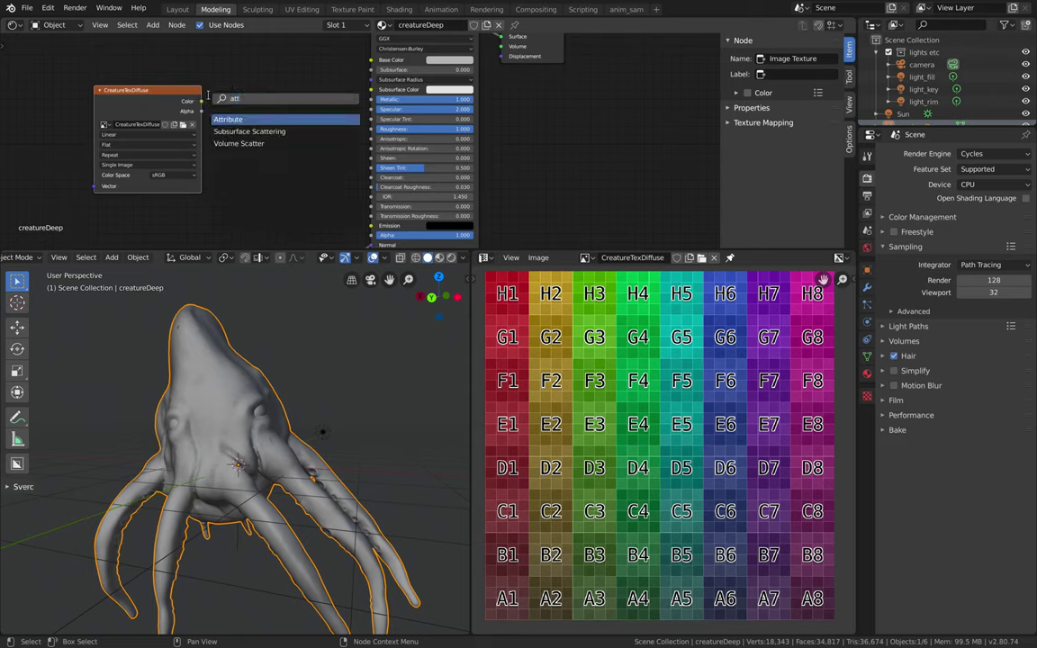
key("Return")
left_click(275, 130)
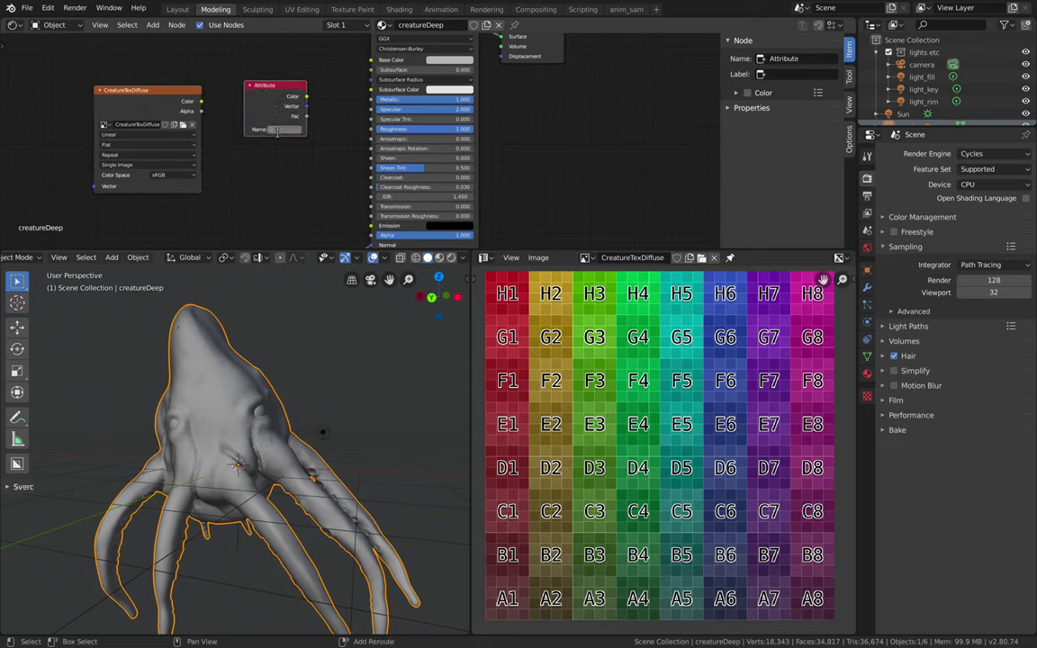
Step: Set the Attribute node's name to Col and connect its Color output to the Principled BSDF's Base Color
left_click(276, 132)
type("Colo")
left_click(289, 130)
type("r")
key("Return")
left_click_drag(306, 96, 371, 60)
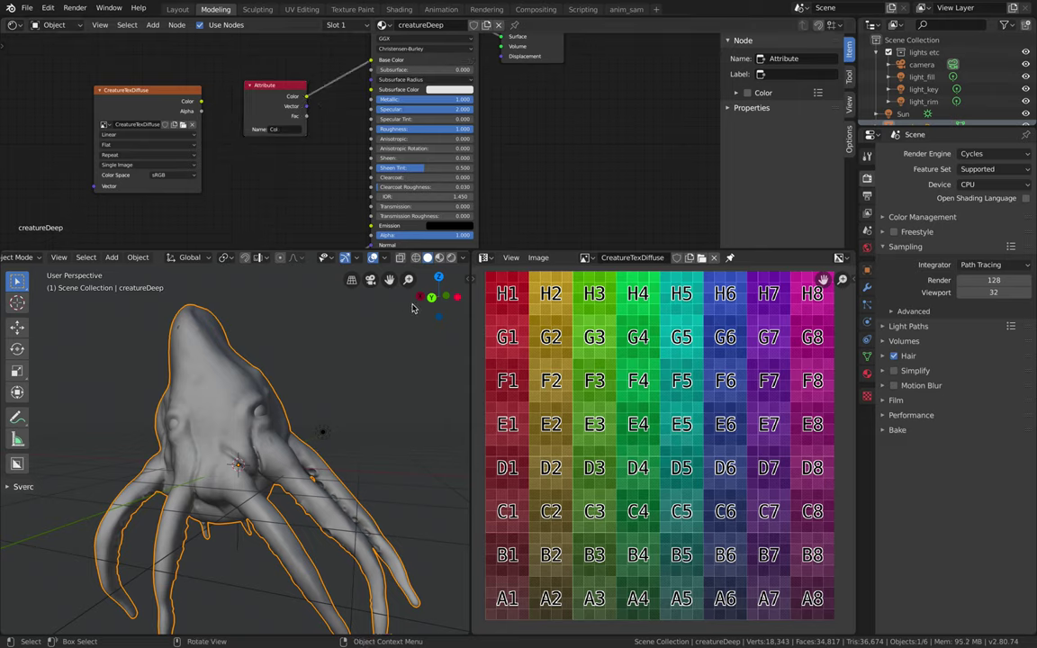
Step: Check the creature's vertex colours in LookDev shading, return to solid shading and save the Blender file
left_click(438, 258)
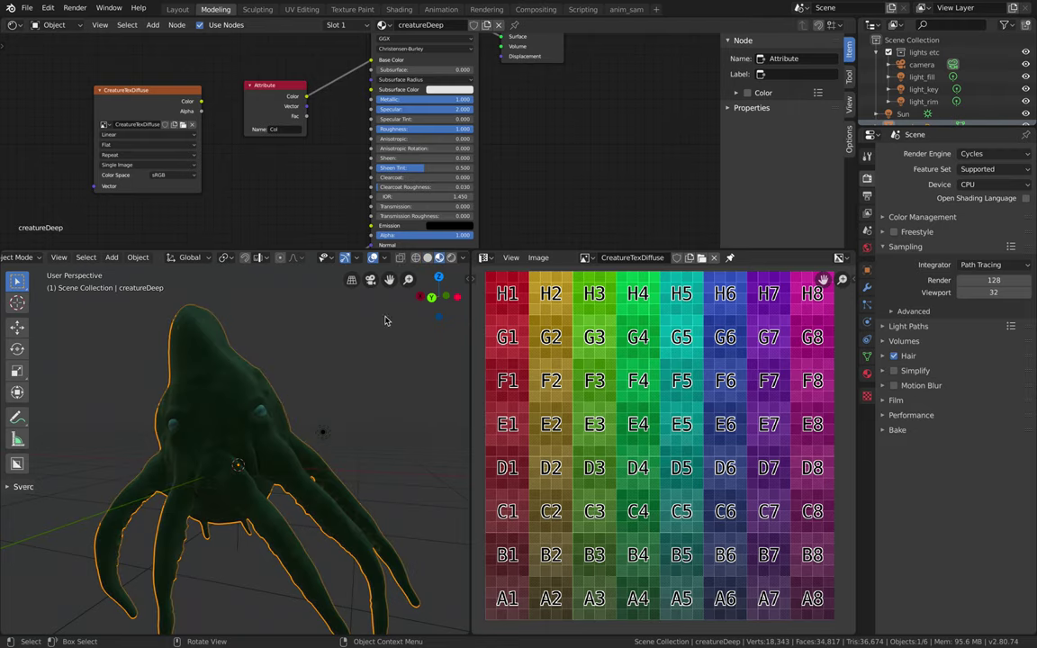
left_click(427, 258)
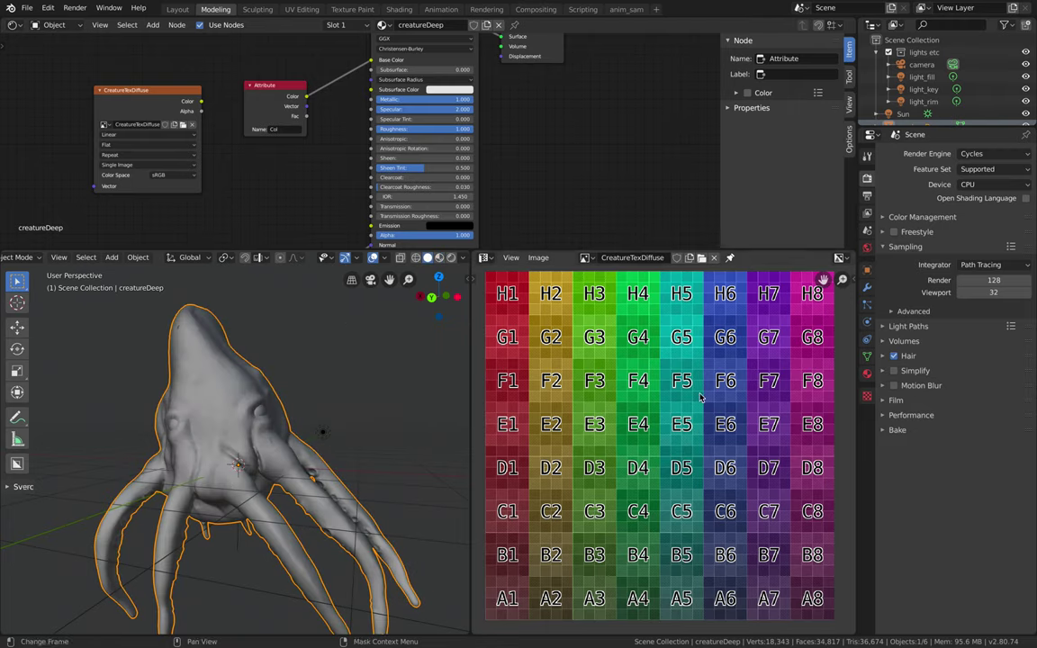
middle_click_drag(317, 391, 297, 407)
key("ctrl+s")
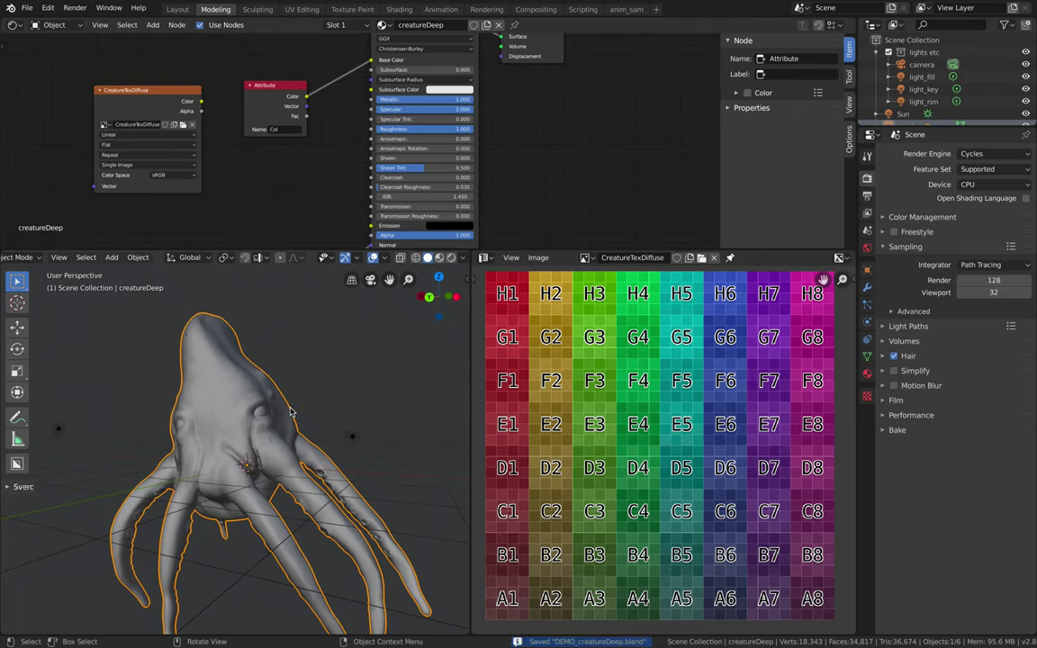
Step: Select the CreatureTexDiffuse node as the bake target and run a bake with the bake type set to Emit
left_click(148, 95)
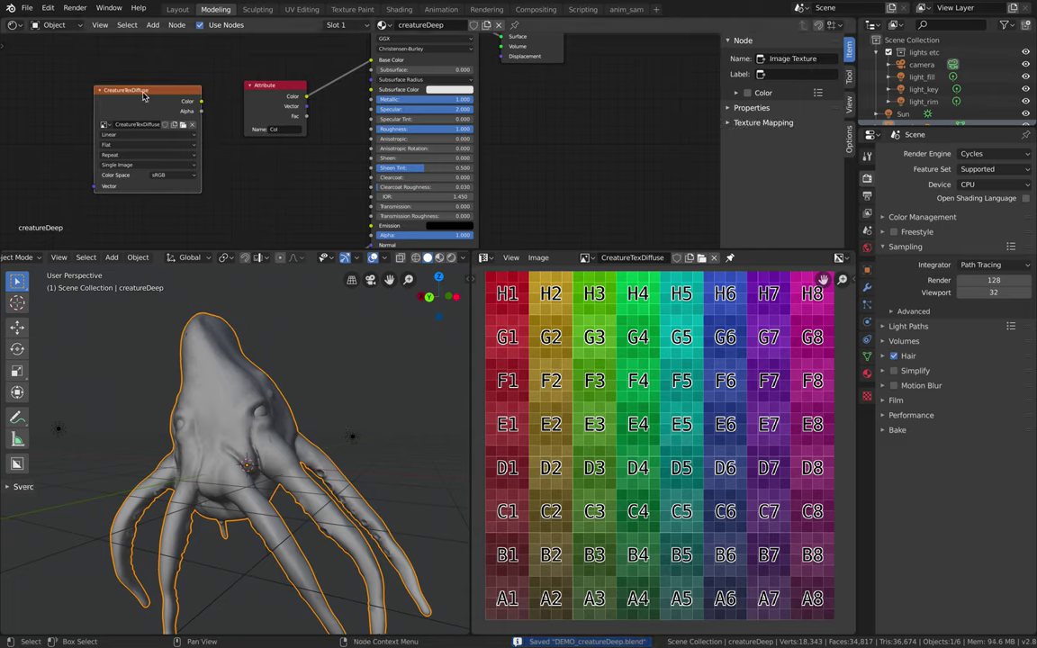
left_click_drag(143, 95, 138, 89)
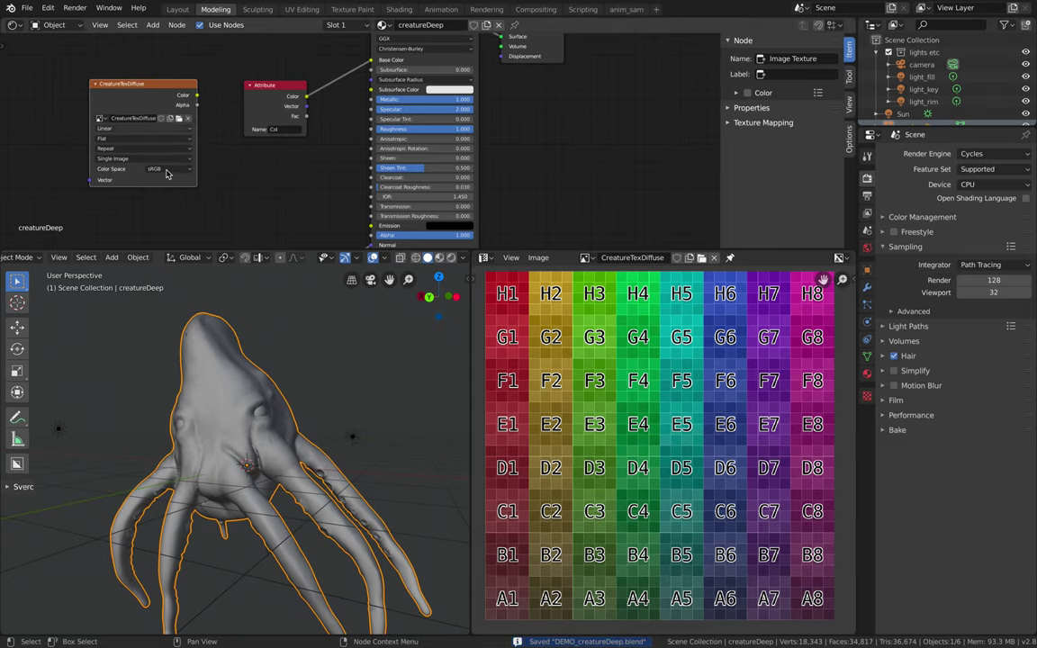
left_click(896, 429)
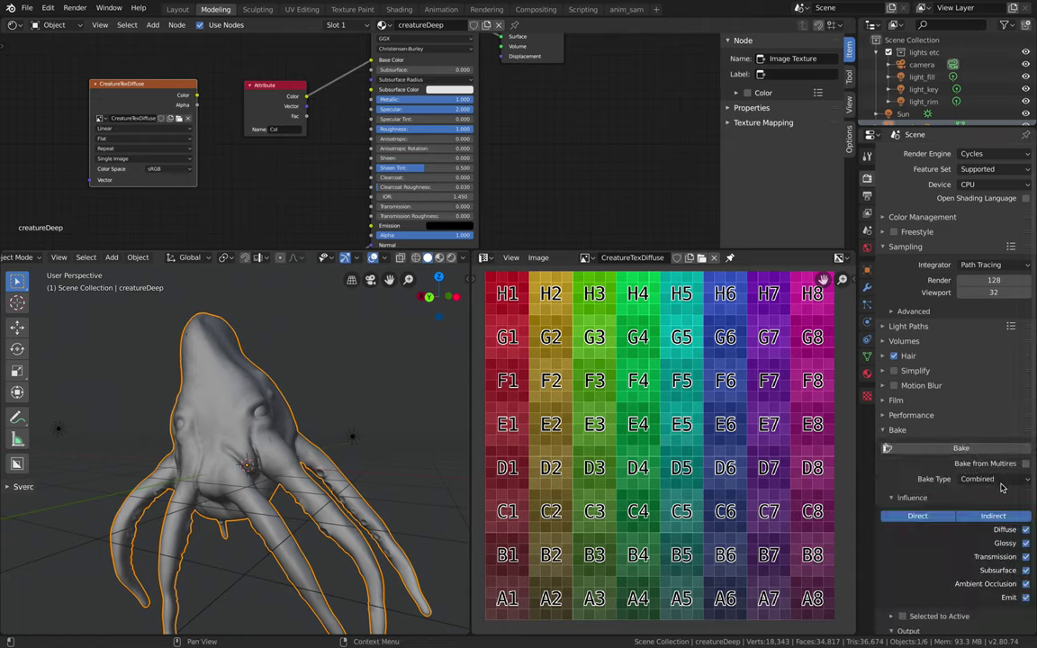
scroll(979, 461, "down", 2)
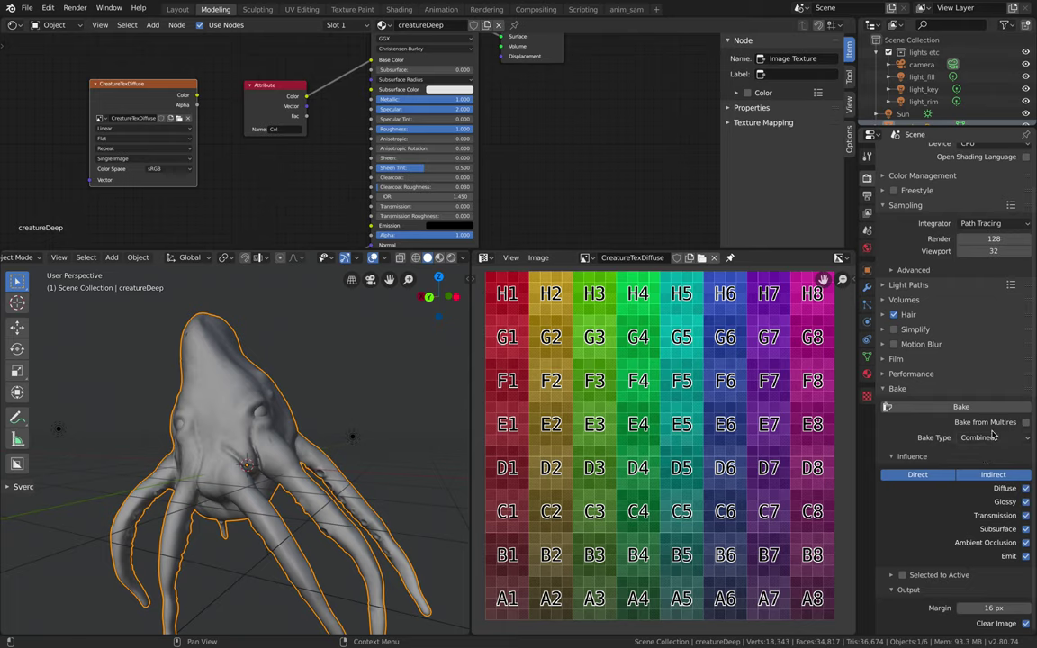
left_click(992, 438)
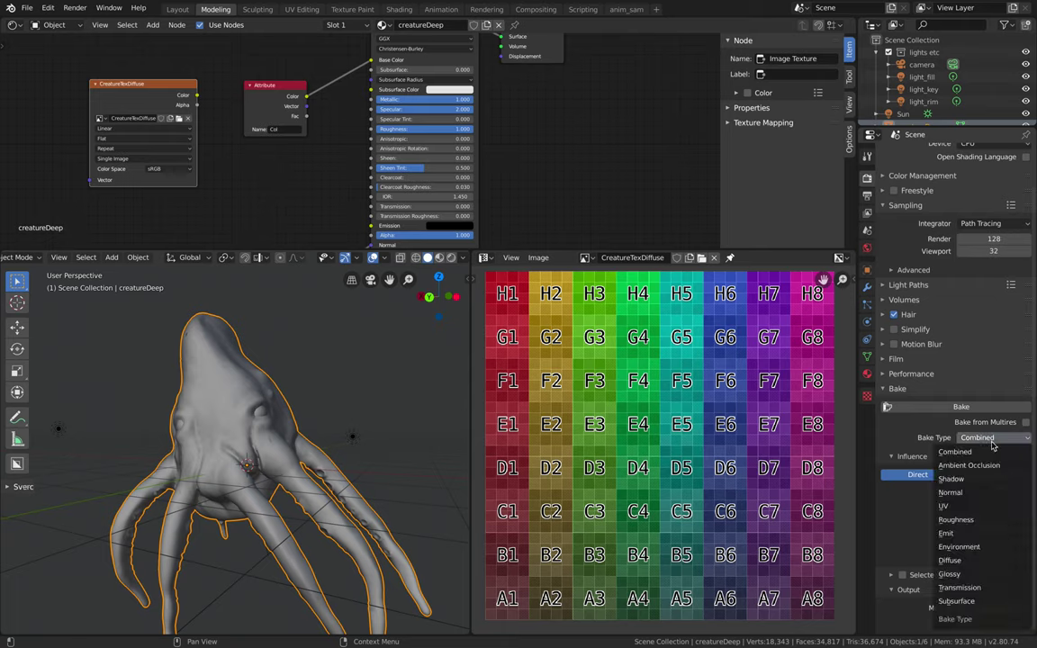
left_click(963, 533)
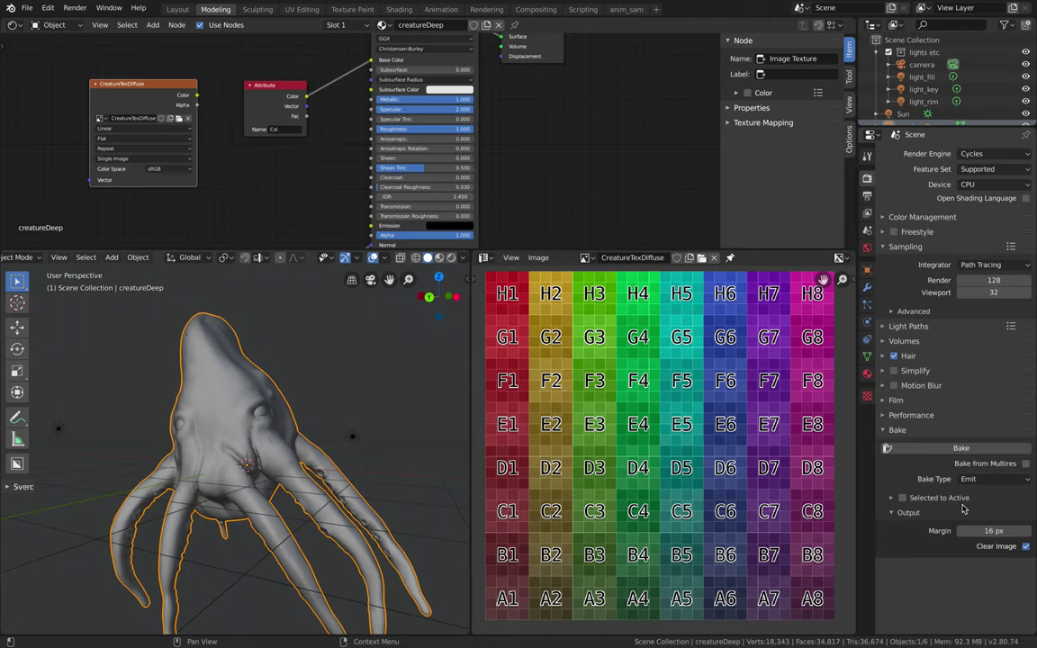
left_click(900, 448)
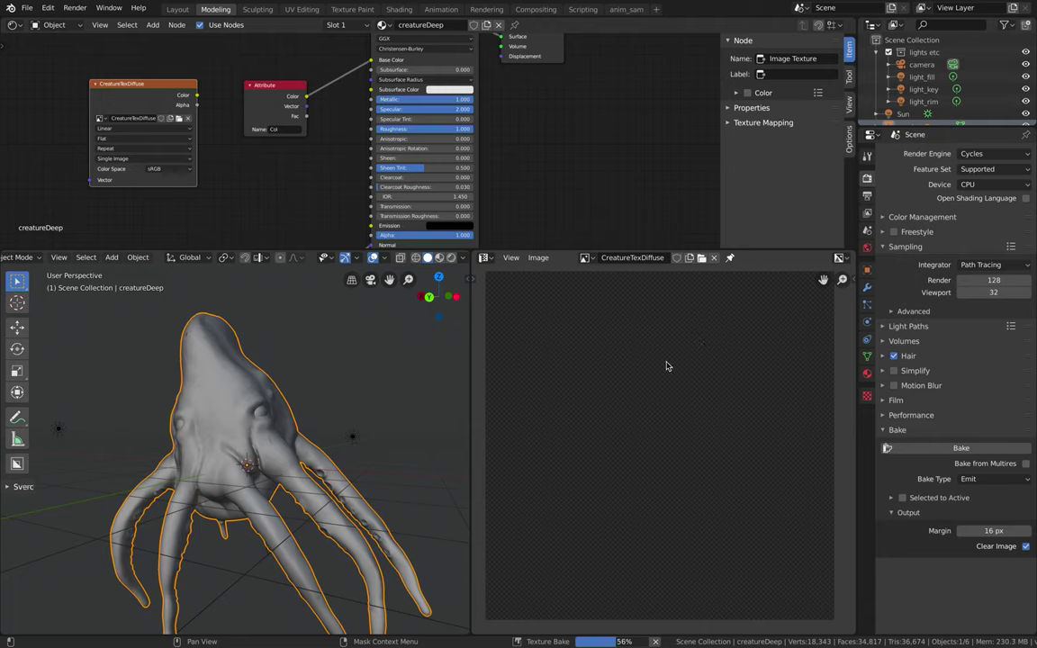
Step: Move the Material Output node away from the Principled BSDF and add an Emission node between them
middle_click_drag(408, 123, 385, 156)
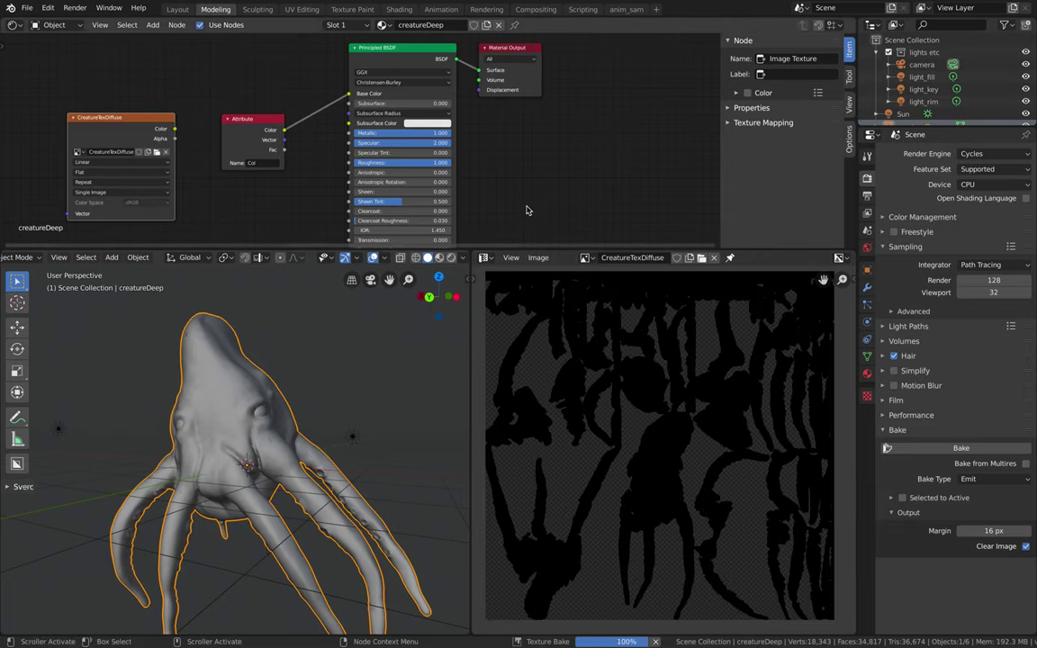
left_click_drag(509, 48, 596, 48)
key("shift+a")
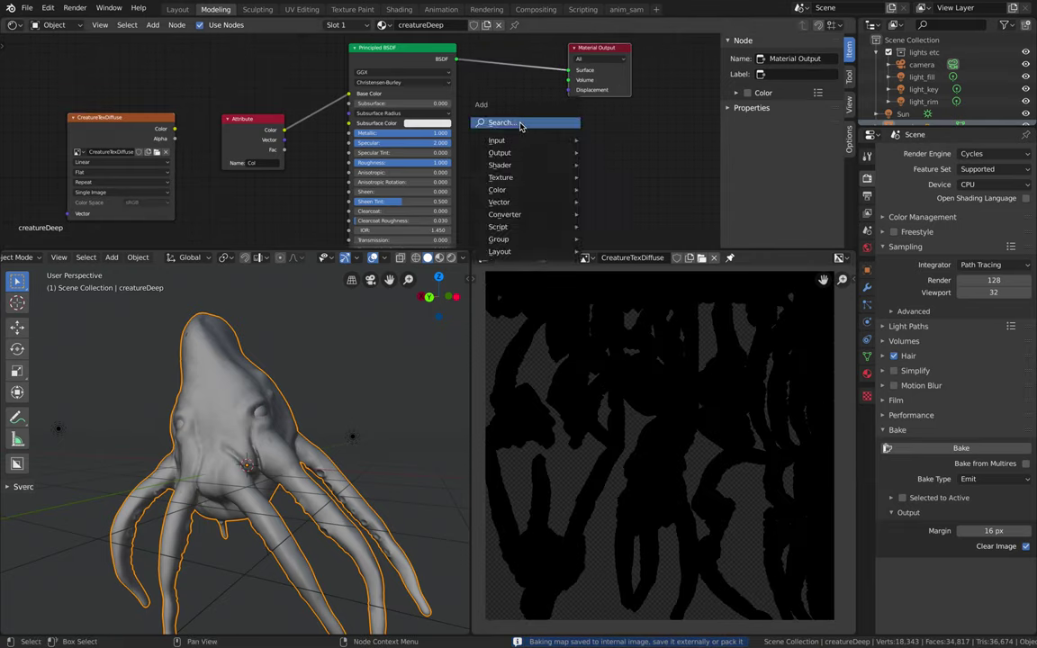
left_click(520, 124)
type("emis")
key("Return")
left_click(522, 130)
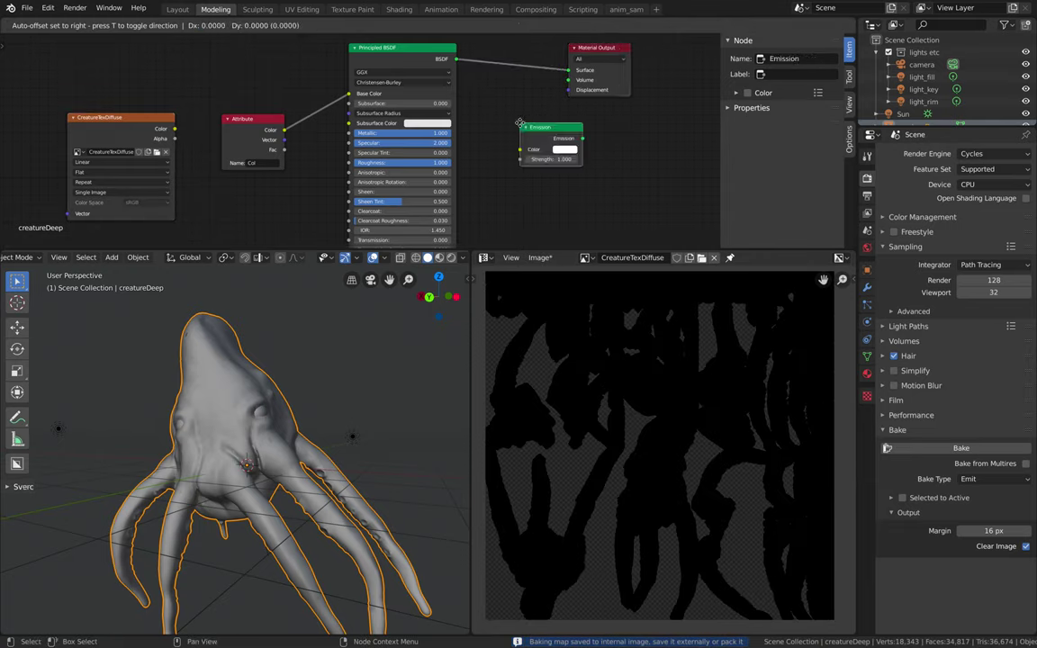
Step: Route the Attribute's Color through the Emission node into the Material Output's Surface and bake the Emit map into the CreatureTexDiffuse image
left_click_drag(291, 134, 633, 66)
left_click(962, 448)
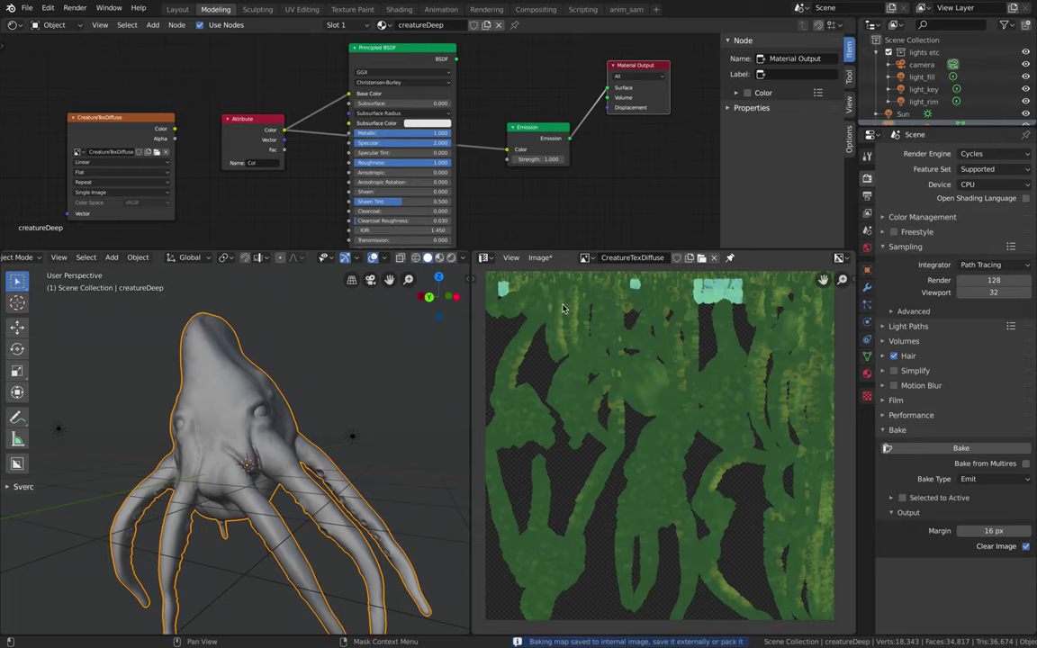
Step: Save the baked image as an RGBA PNG in the creatureDeep_by_SAM folder under a new name starting with uv_colo
left_click(540, 257)
left_click(566, 369)
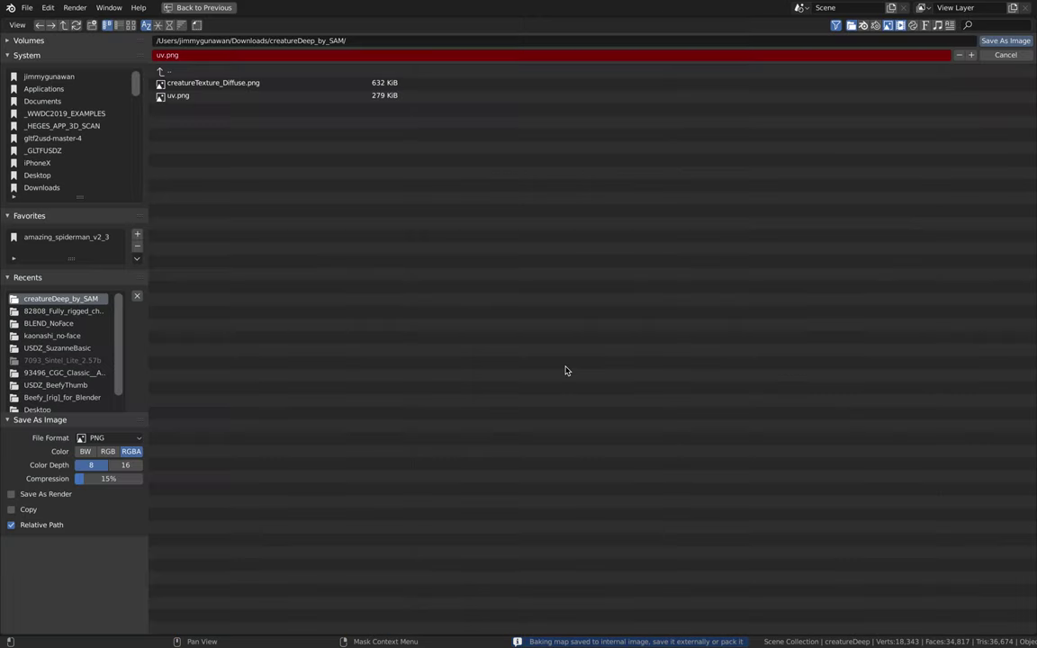
key("Return")
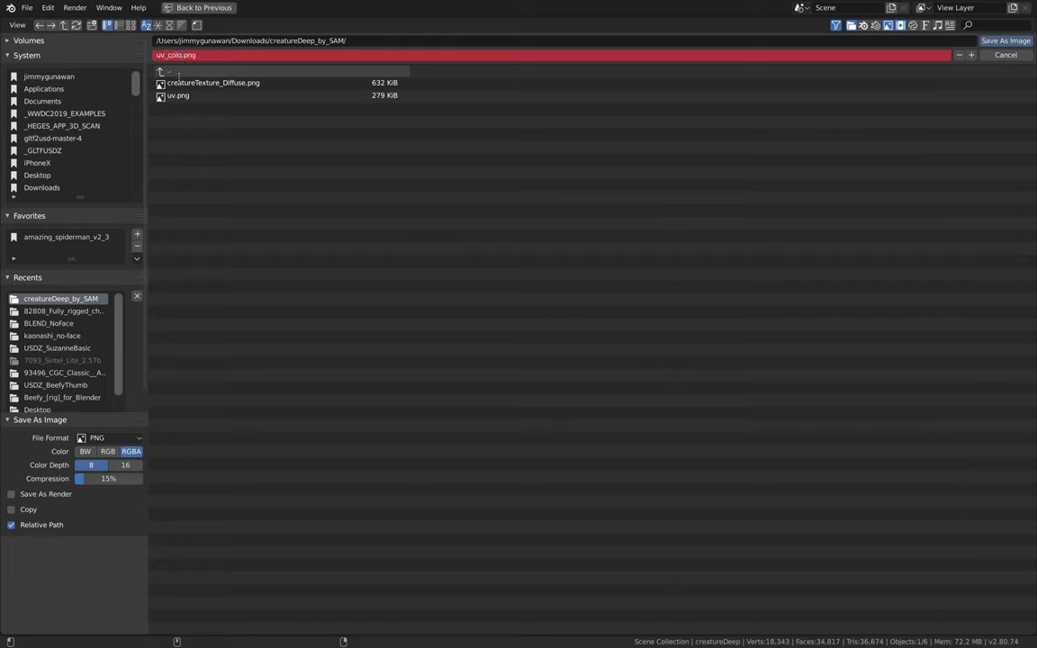
left_click(1003, 41)
Step: Delete the Attribute and Emission nodes from the creature's material
left_click(256, 120)
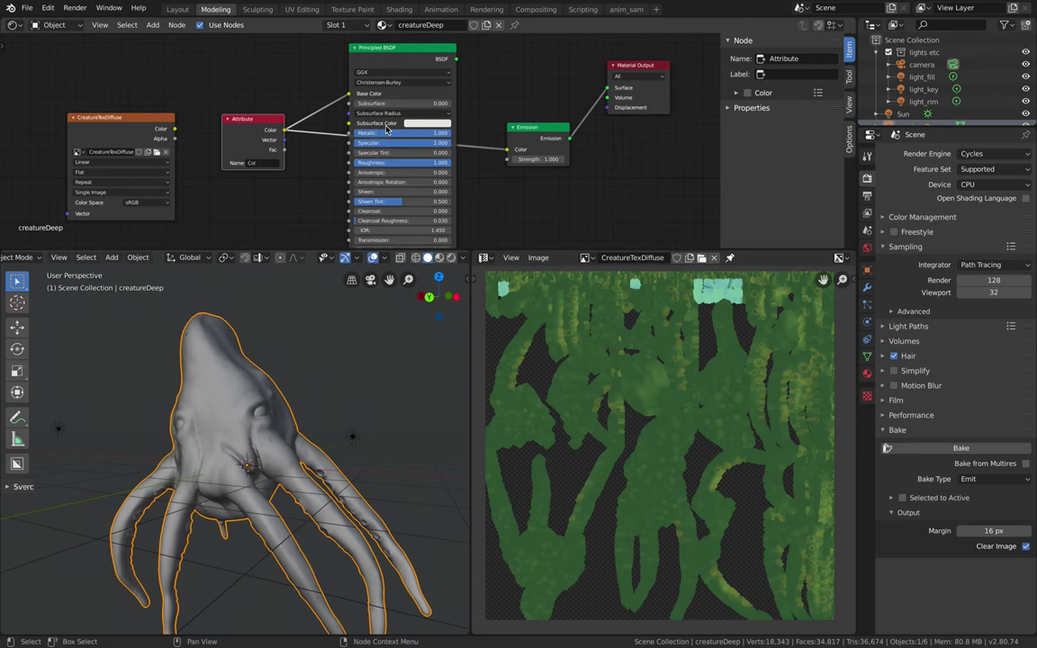
key("x")
left_click(533, 128)
key("x")
Step: Connect the Principled BSDF to the Material Output's Surface and the CreatureTexDiffuse Color output to Base Color
left_click_drag(418, 63, 607, 87)
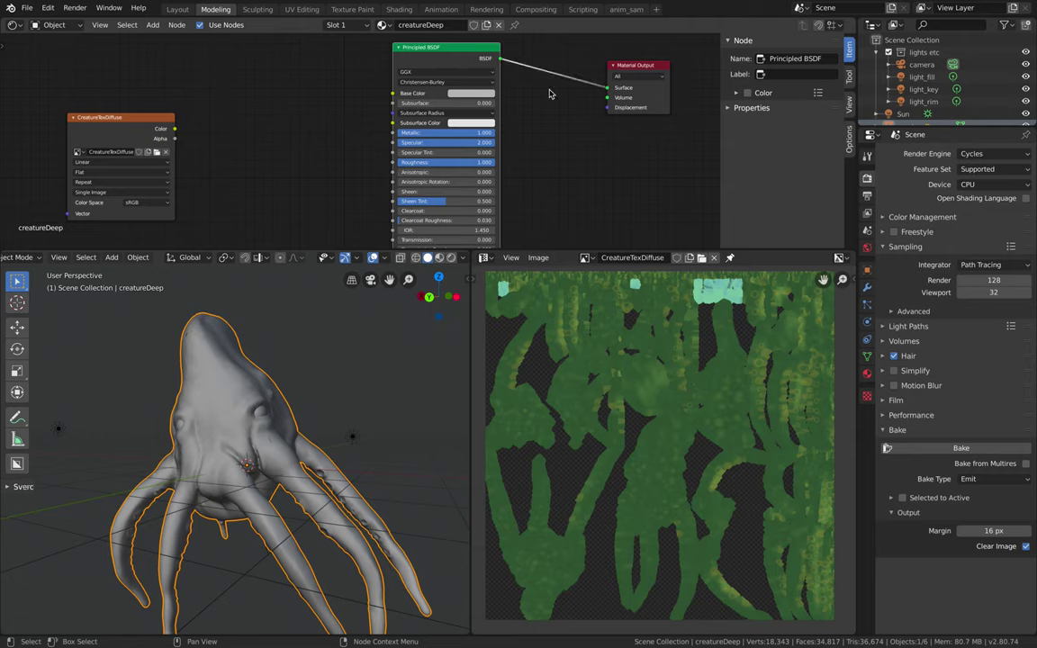
left_click_drag(156, 134, 390, 93)
left_click(229, 138)
double_click(185, 108)
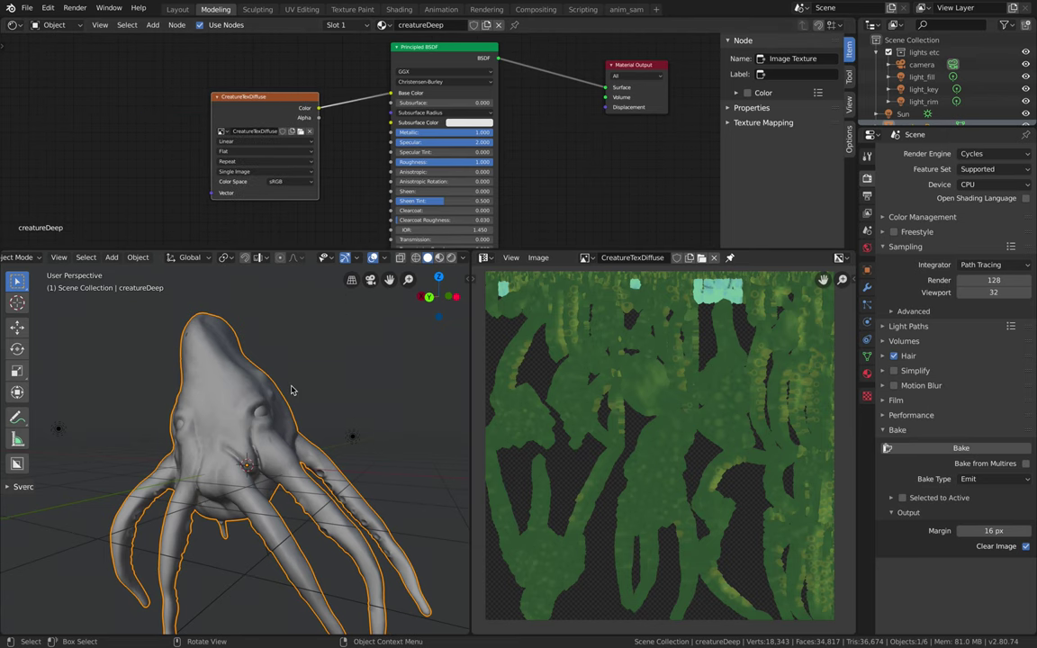
Step: Preview the baked texture on the creature in LookDev shading and inspect its modifiers and vertex colour layers
left_click(442, 268)
left_click(439, 259)
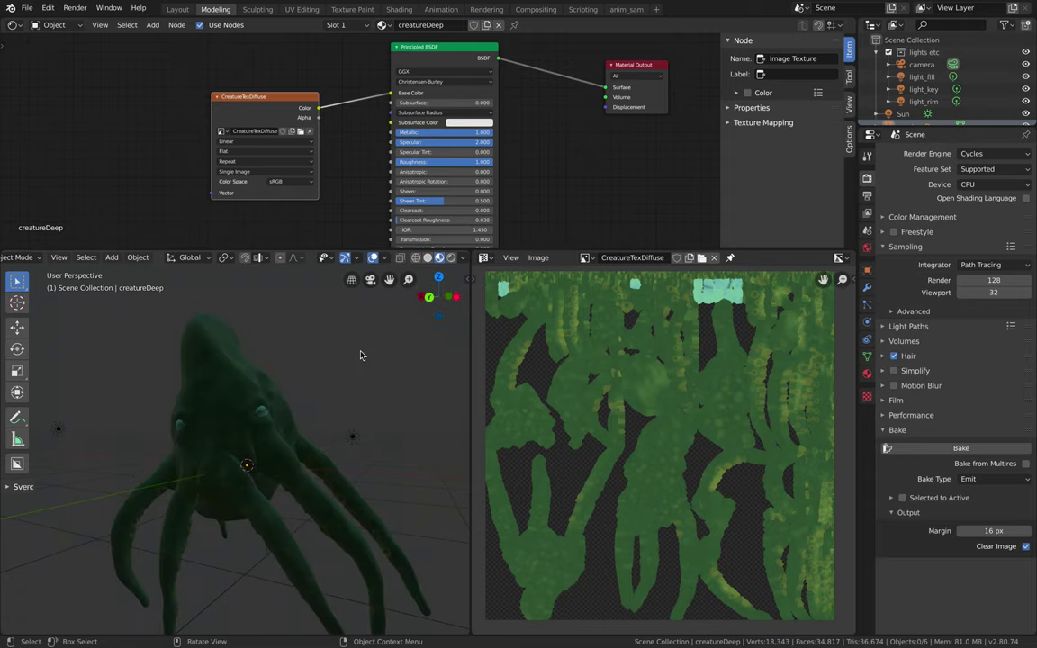
middle_click_drag(360, 353, 381, 347)
scroll(360, 353, "up", 1)
left_click(250, 412)
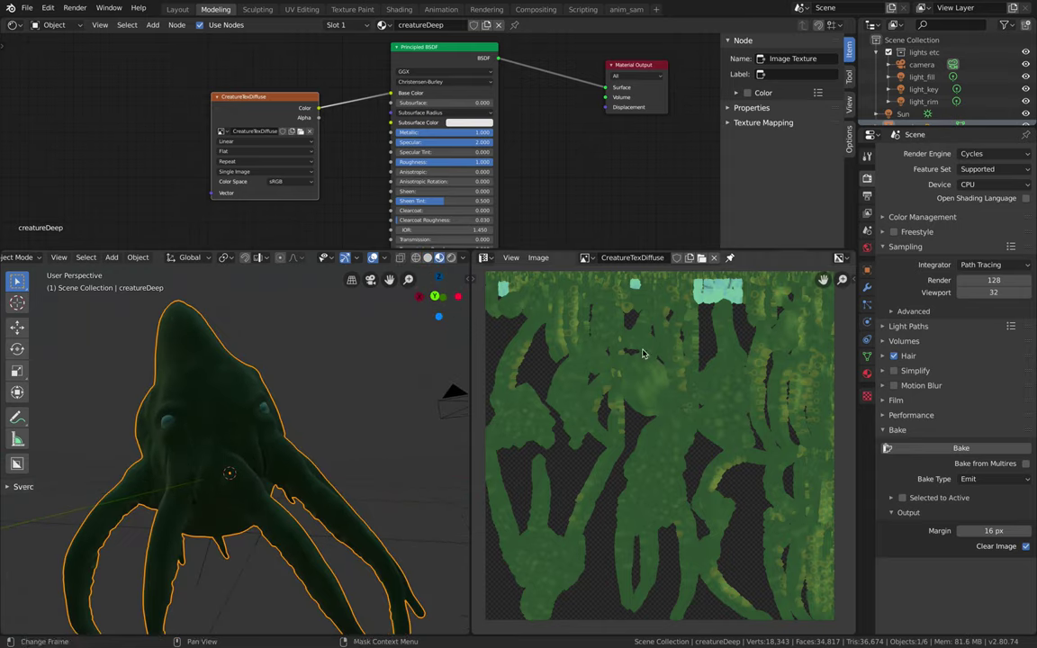
left_click(866, 286)
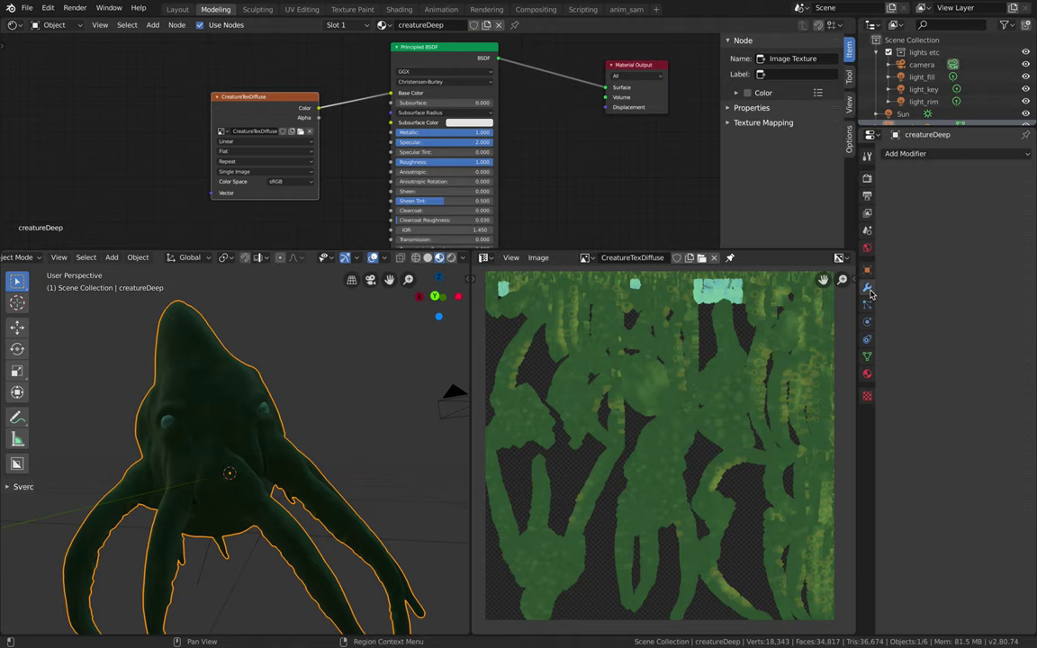
left_click(866, 357)
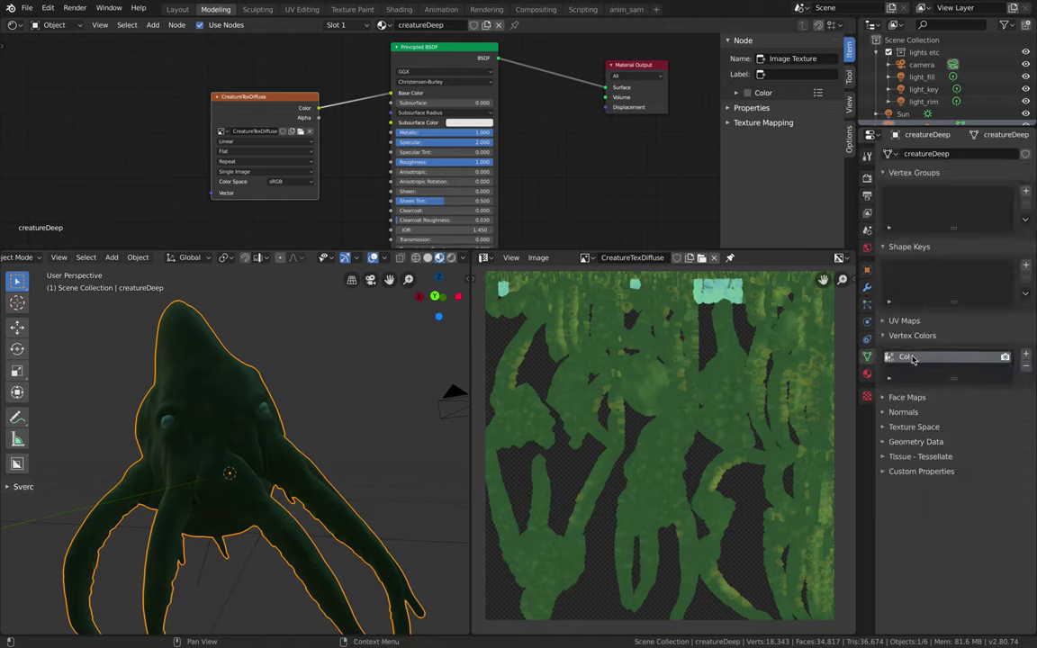
Step: Save the Blender file and return the viewport to solid shading
middle_click_drag(333, 408, 349, 390)
key("ctrl+s")
left_click(428, 257)
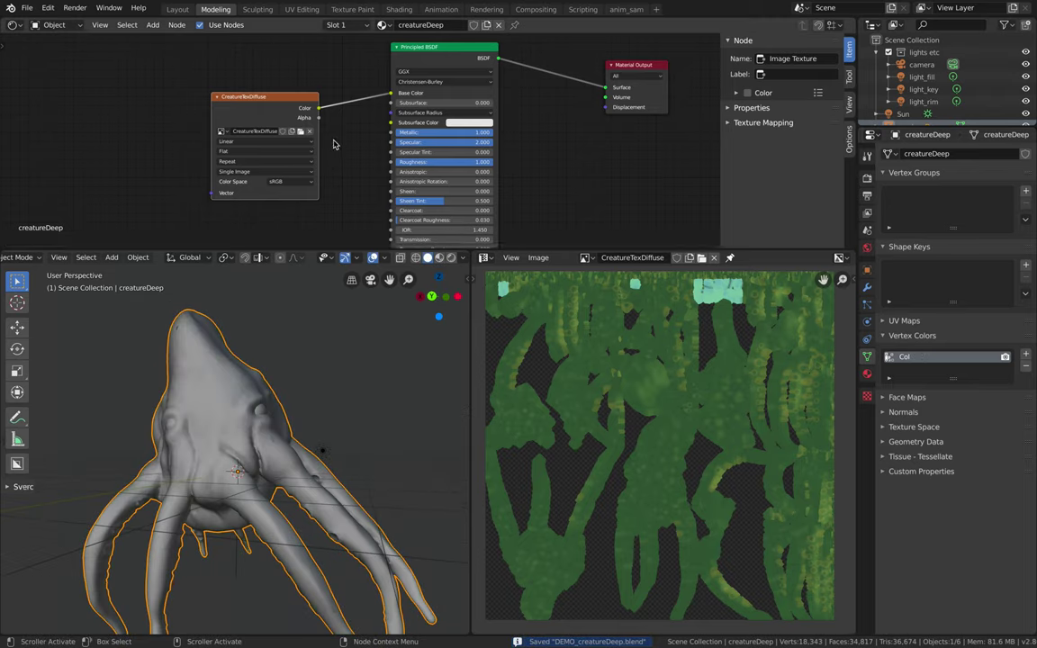
Step: Enlarge the shader editor and move the Normal/Map and Material Output nodes closer to the Principled BSDF
left_click_drag(498, 252, 497, 336)
middle_click_drag(509, 333, 511, 293)
left_click_drag(269, 319, 333, 230)
left_click_drag(627, 69, 550, 94)
scroll(547, 97, "up", 2)
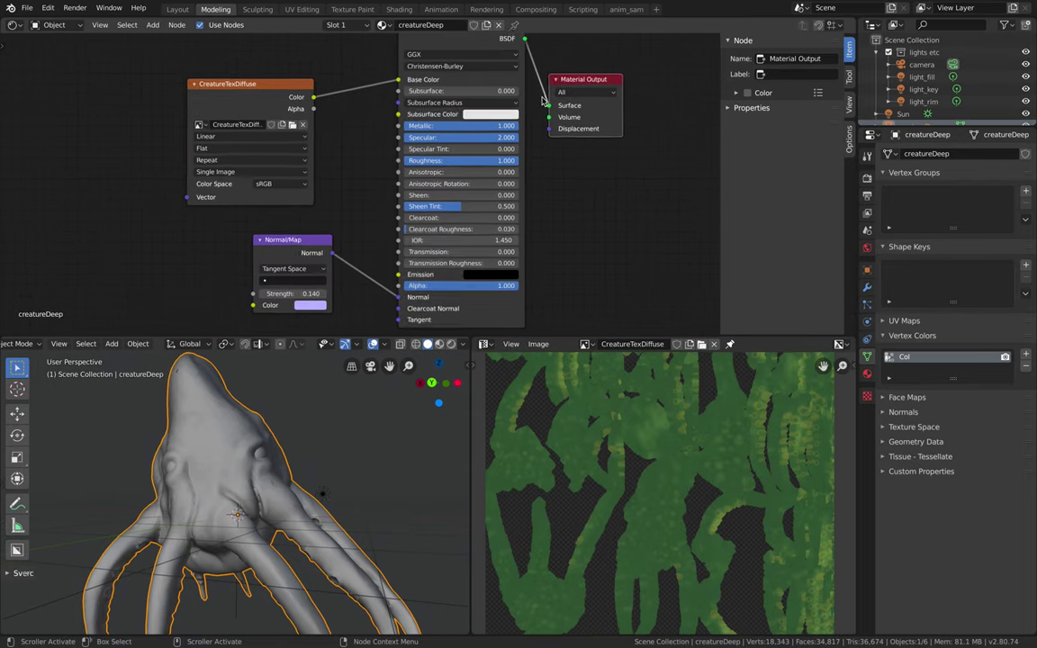
middle_click_drag(542, 98, 528, 96)
middle_click_drag(425, 155, 422, 147)
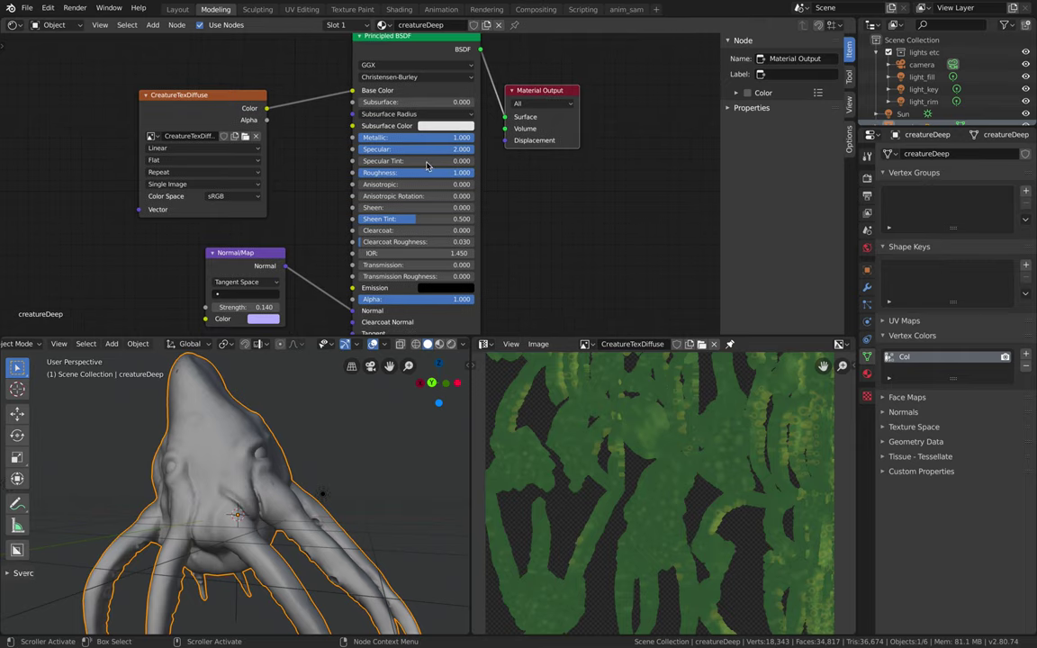
middle_click_drag(413, 180, 415, 176)
middle_click_drag(359, 226, 372, 205)
Step: Fine-tune the placement of the Normal/Map and Material Output nodes and save the Blender file
left_click_drag(287, 229, 301, 230)
left_click_drag(571, 67, 584, 76)
scroll(482, 111, "down", 2)
middle_click_drag(474, 97, 478, 111)
key("ctrl+s")
Step: Nudge the Principled BSDF node and place the CreatureTexDiffuse node closer to it, above the Normal/Map node
left_click(477, 107)
left_click(432, 52)
left_click_drag(435, 51, 439, 51)
left_click_drag(258, 112, 294, 99)
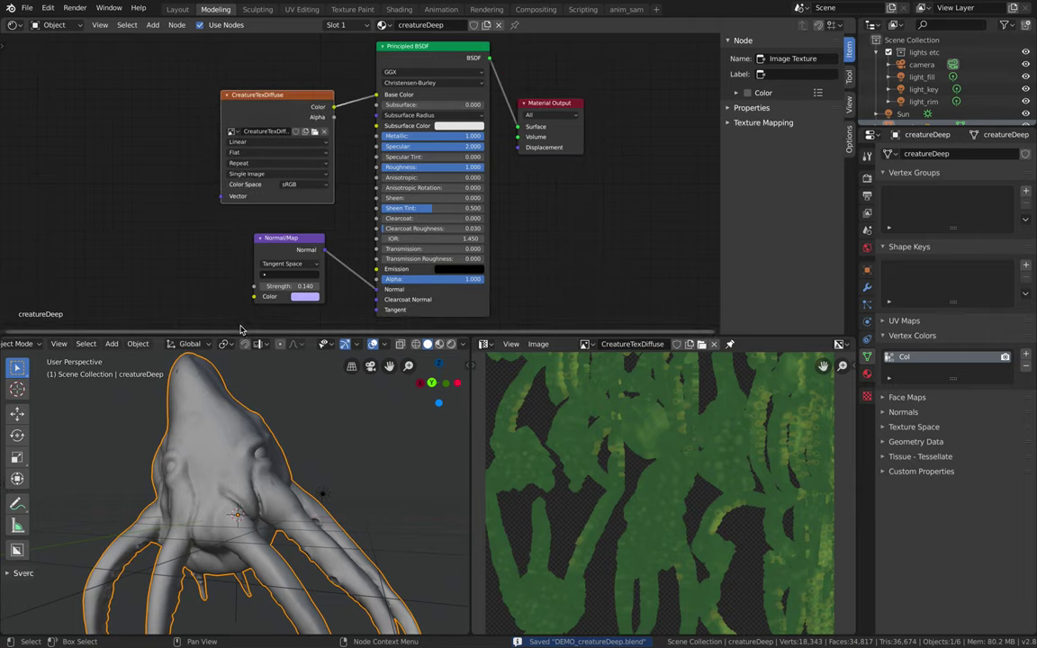
Step: Shrink the shader editor to give the 3D viewport more height and frame the whole creature in it
middle_click_drag(278, 437, 275, 340)
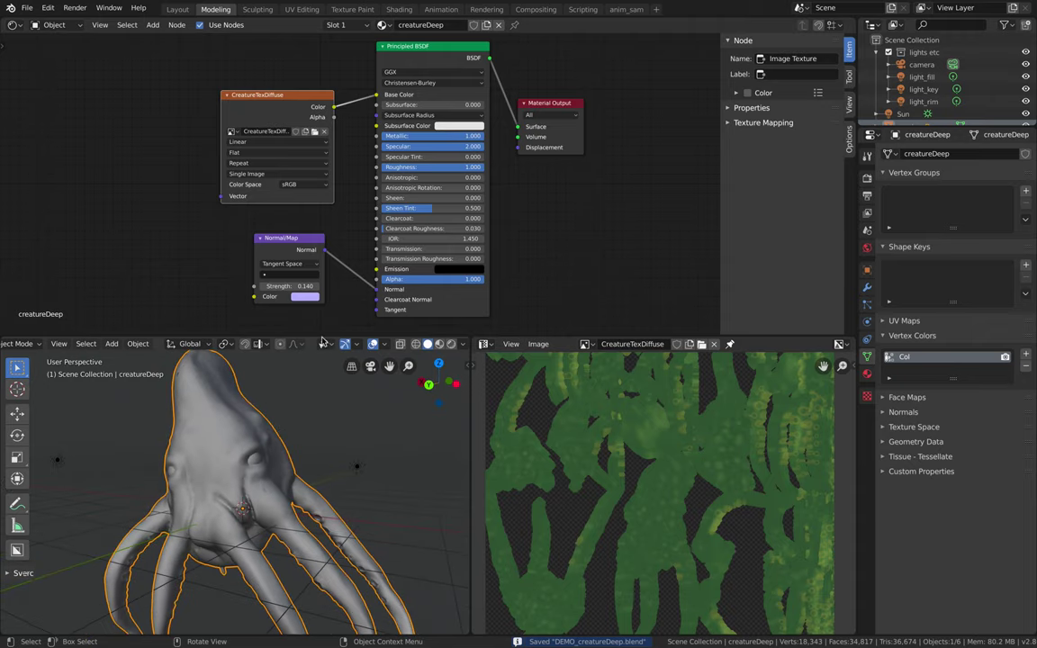
left_click_drag(288, 336, 286, 244)
middle_click_drag(241, 331, 270, 369)
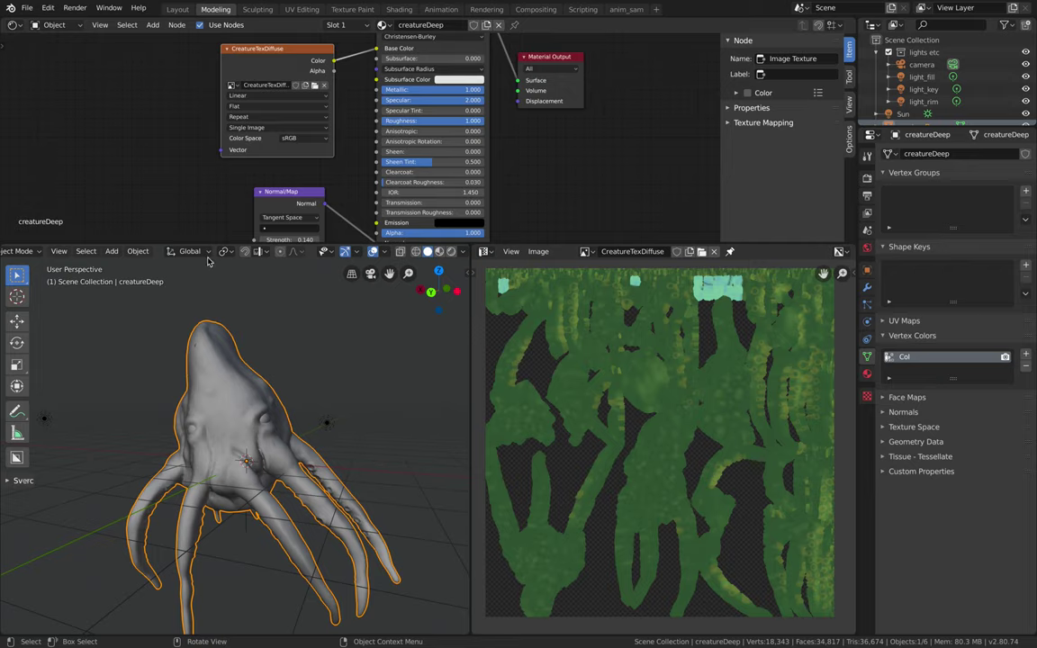
Step: Start a glTF 2.0 export with the format glTF Separate (.gltf + .bin + textures)
left_click(27, 8)
mouse_move(90, 187)
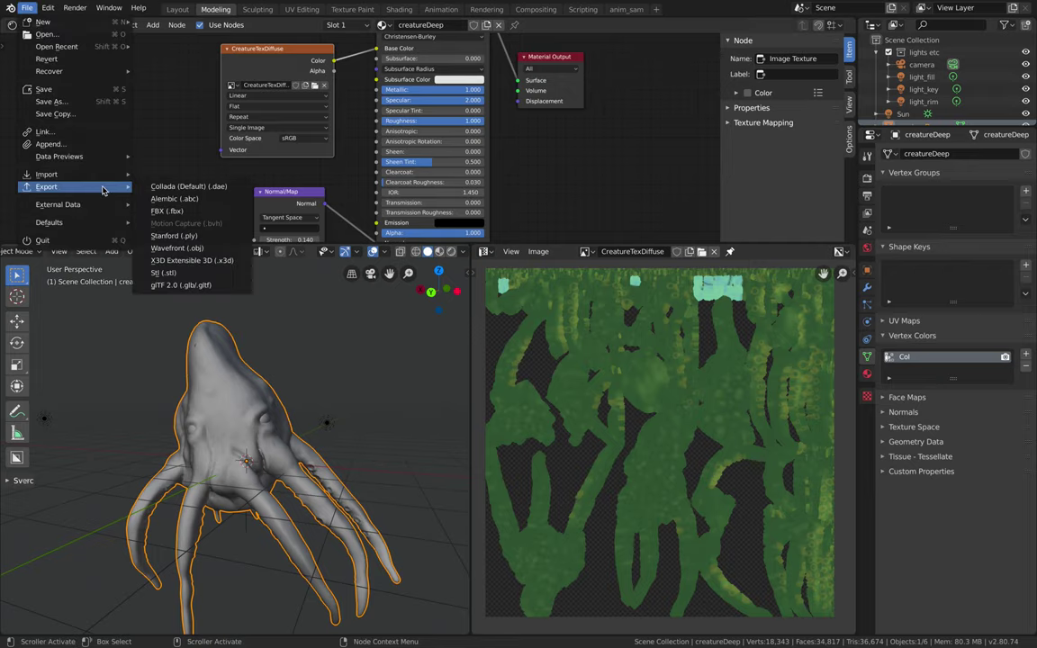
left_click(206, 286)
left_click(118, 472)
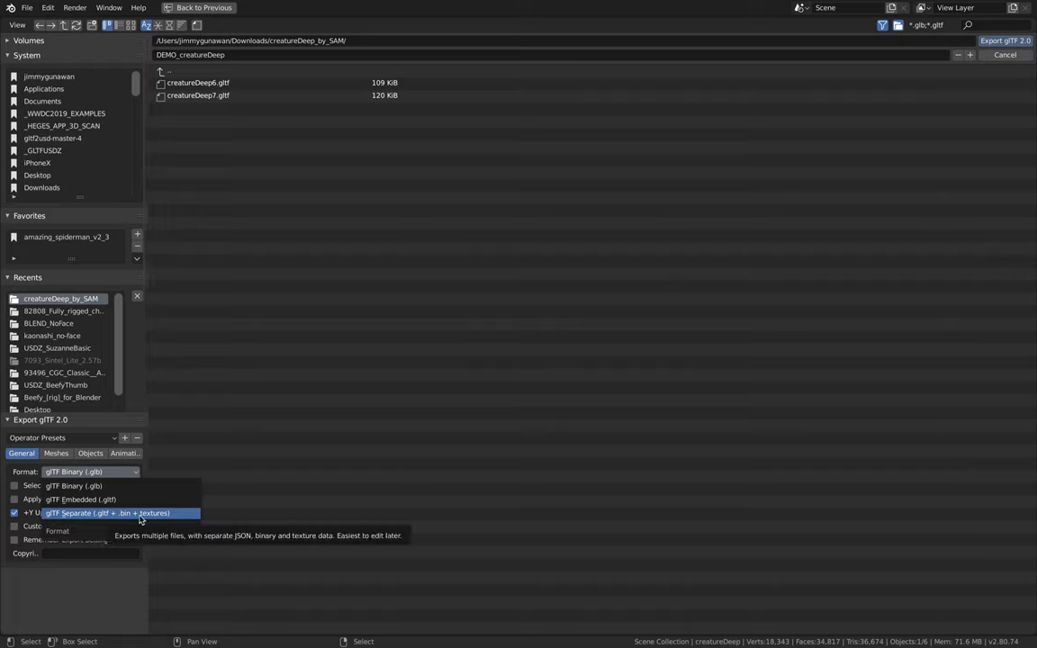
left_click(151, 521)
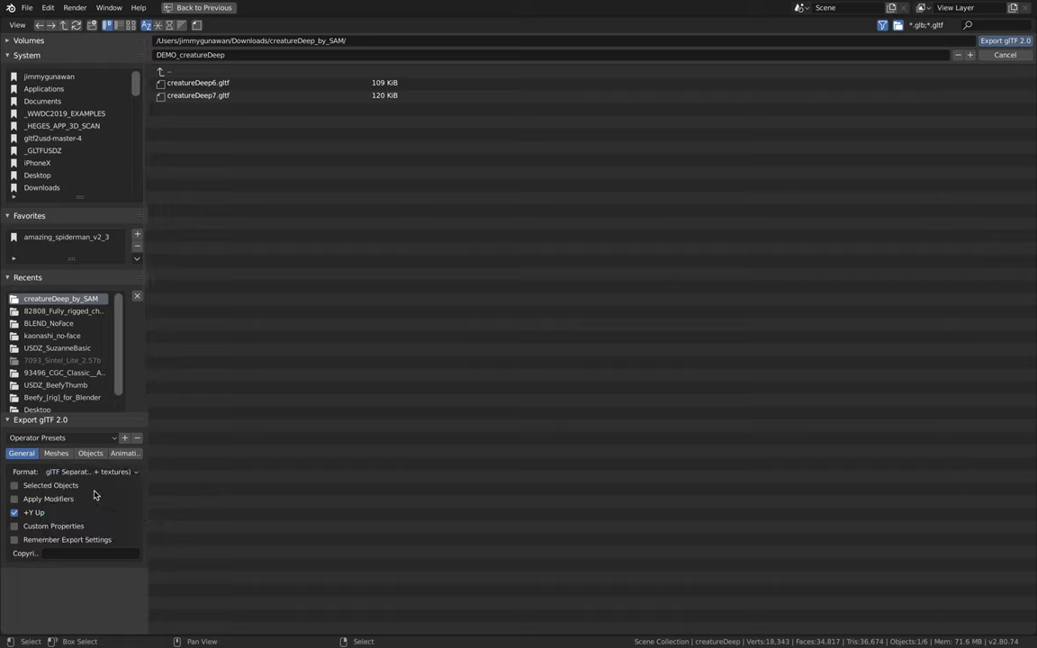
Step: Create a USDZ_CreatureDeep folder on the Desktop and export DEMO_creatureDeep as glTF into it
left_click(38, 174)
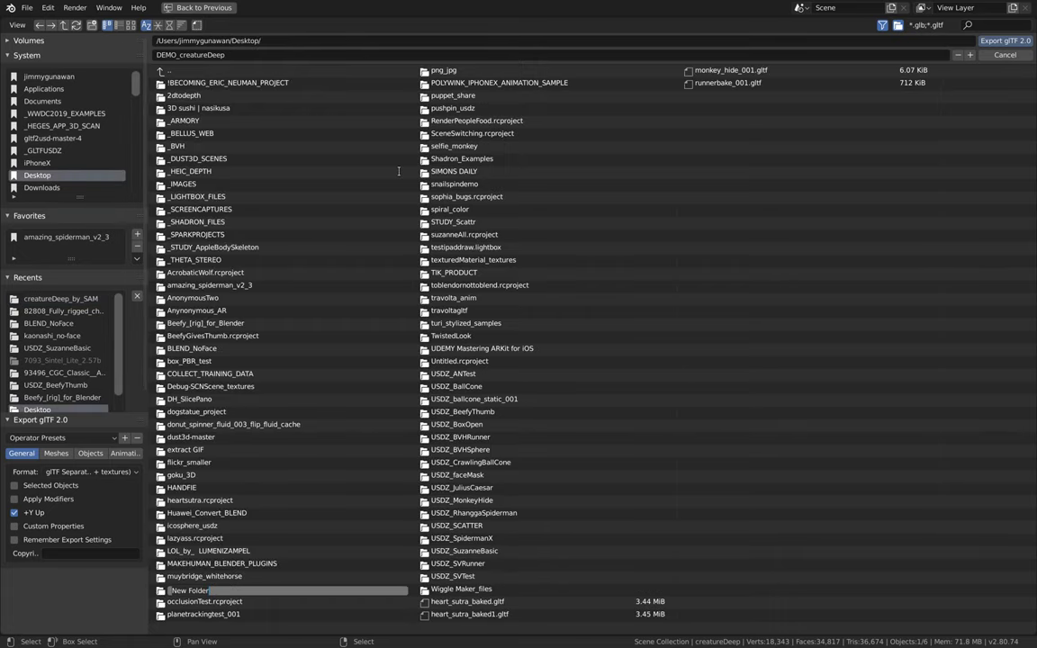
type("USD")
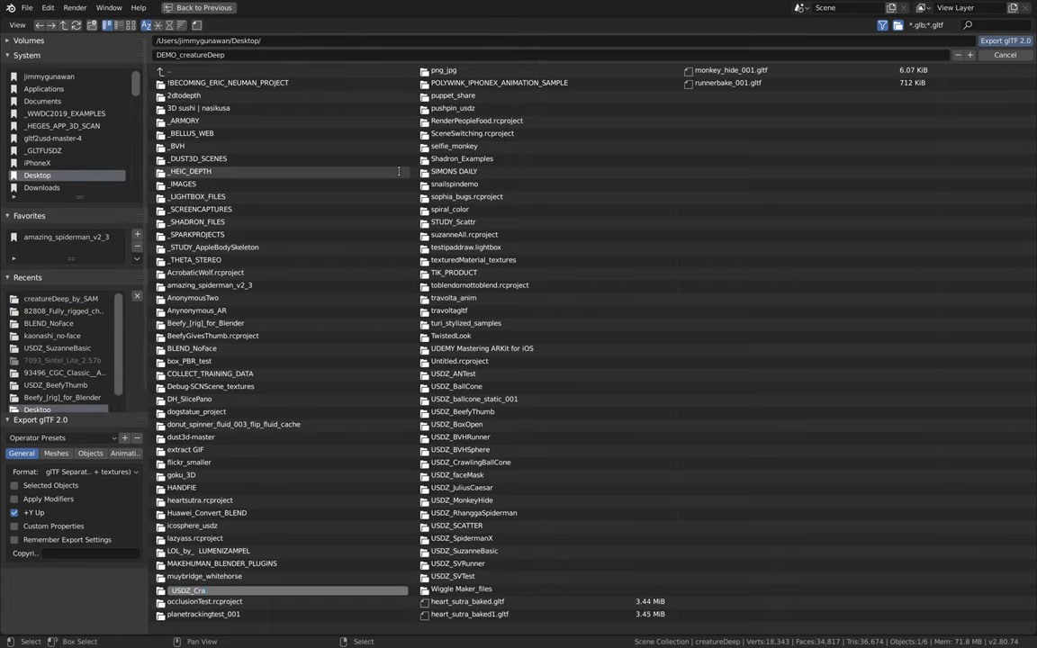
type("Z_CreatureDeep")
key("Return")
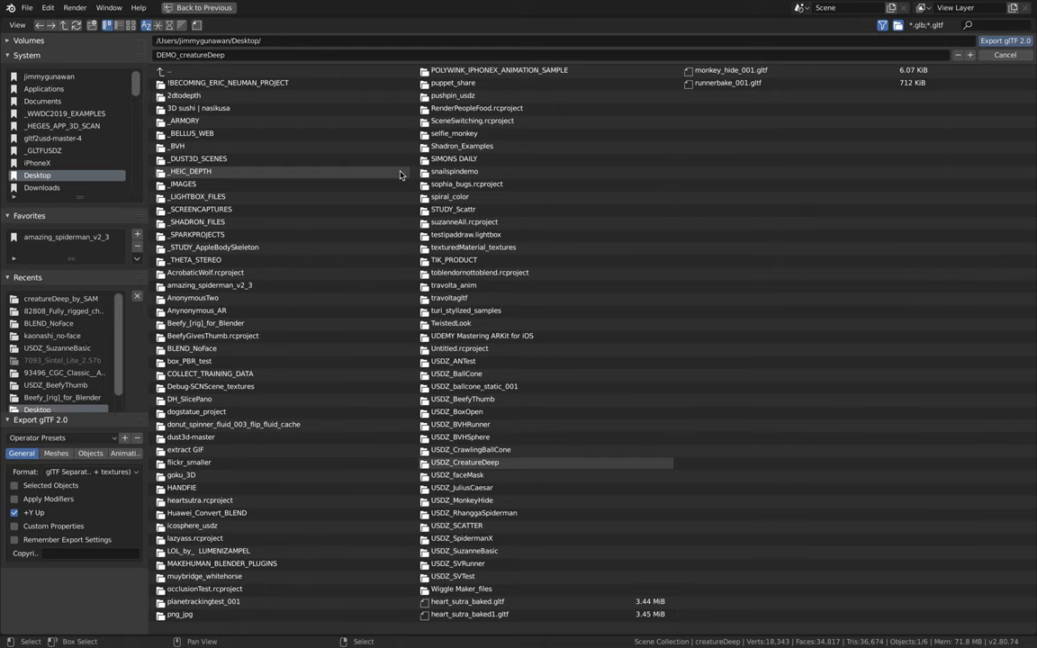
left_click(470, 465)
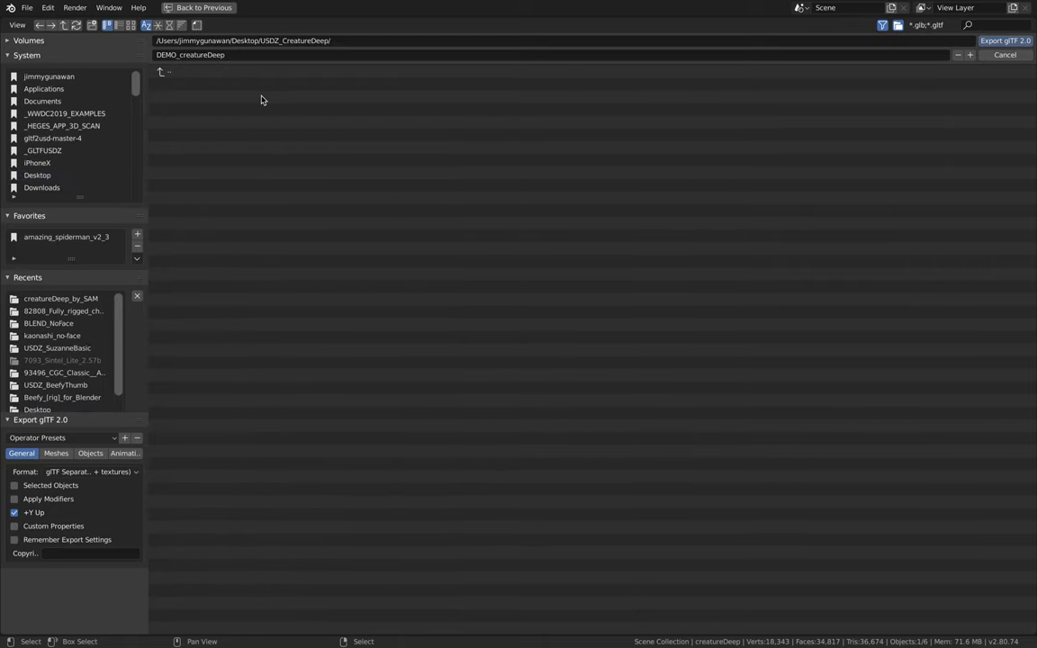
left_click(1005, 41)
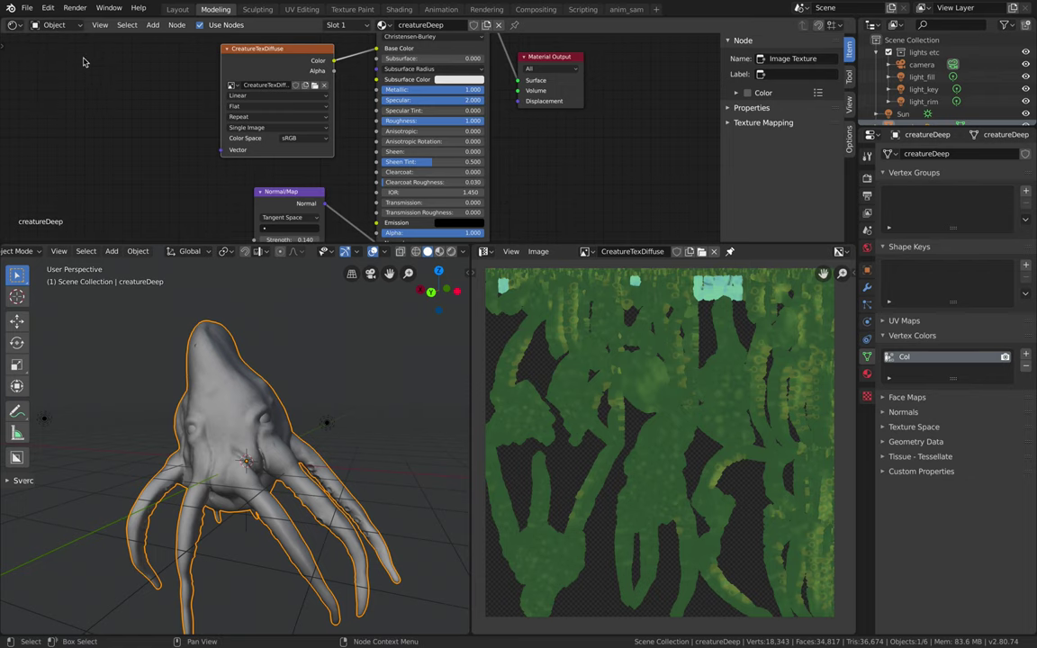
Step: Export the scene as DEMO_creatureDeep.fbx into the Desktop's USDZ_CreatureDeep folder
left_click(27, 8)
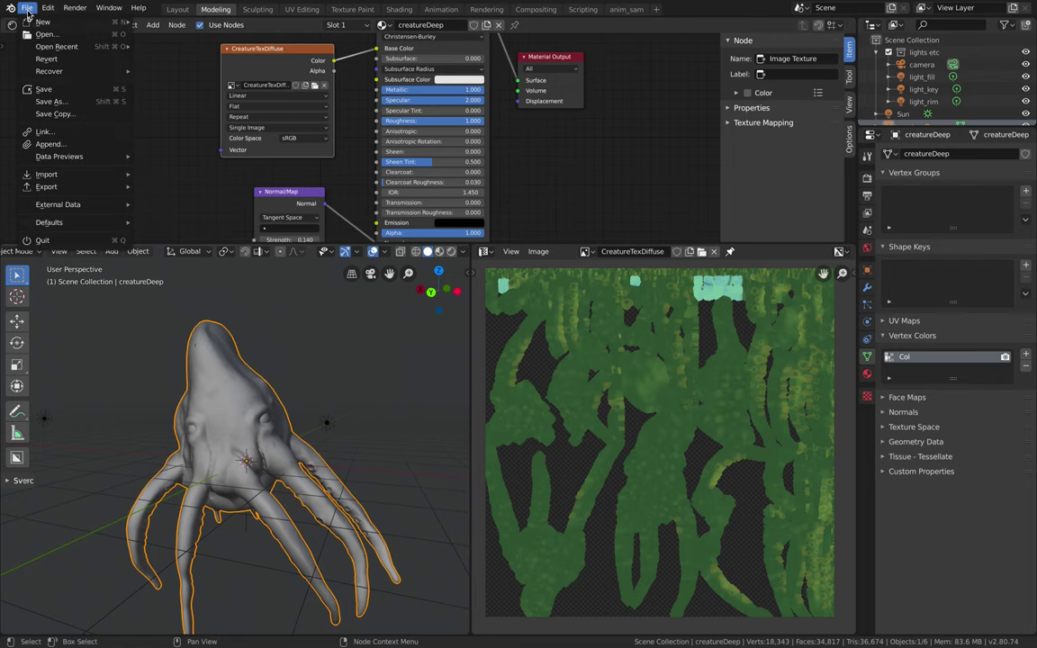
mouse_move(85, 186)
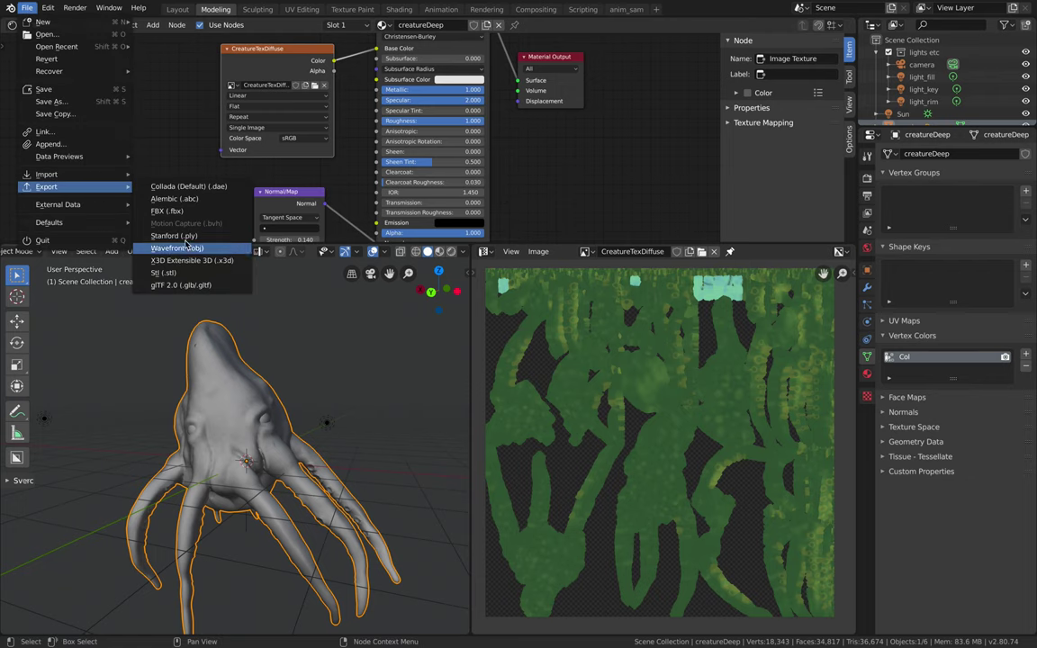
left_click(180, 210)
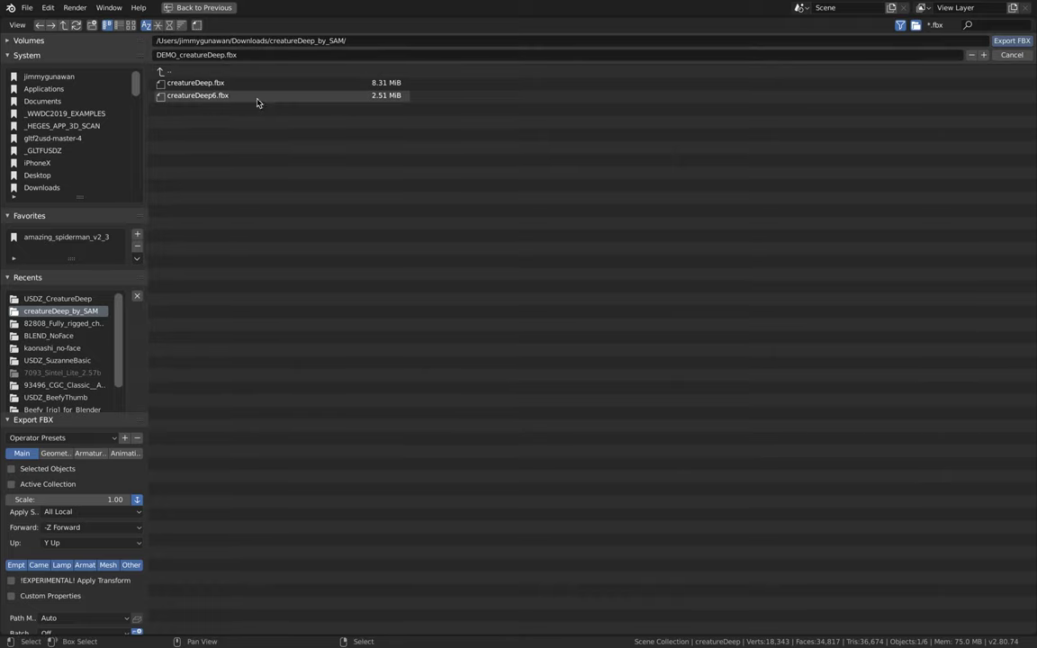
left_click(79, 174)
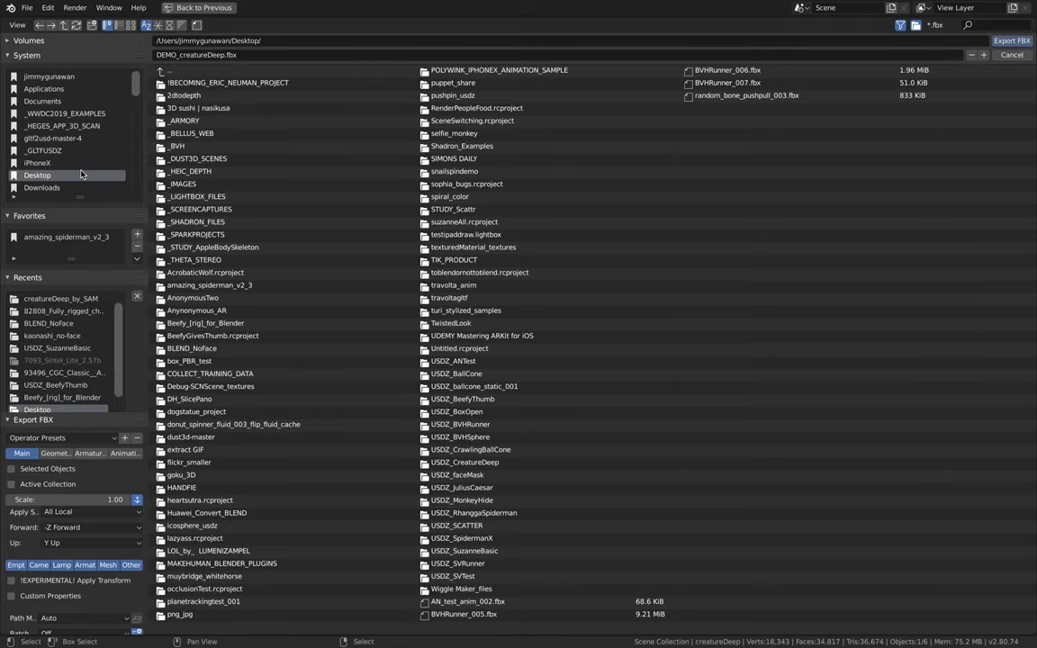
left_click(168, 26)
double_click(192, 83)
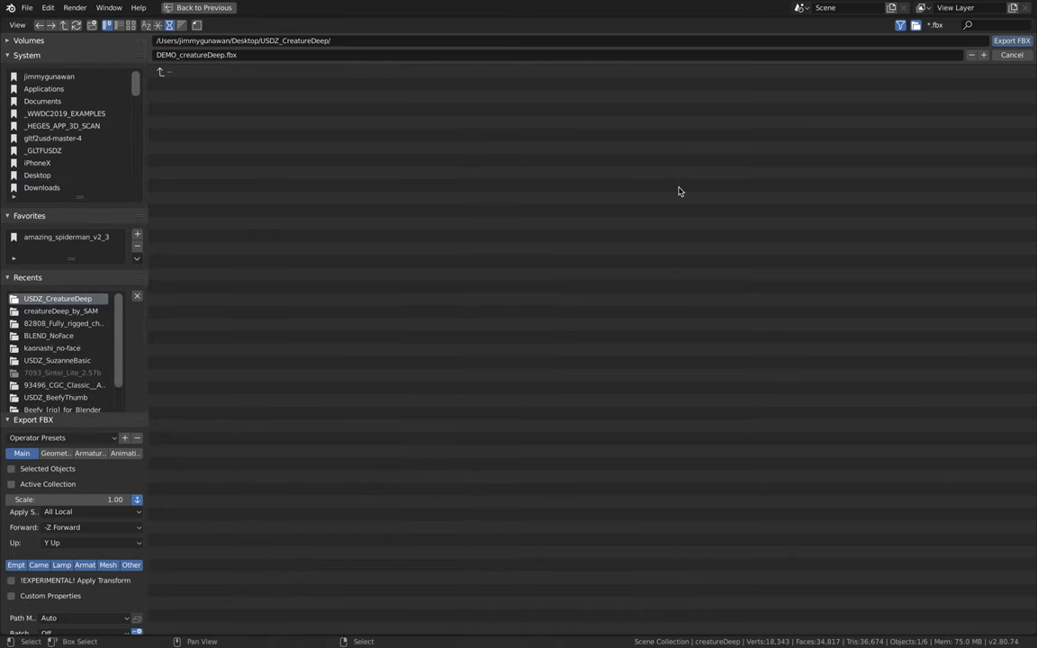
left_click(1010, 41)
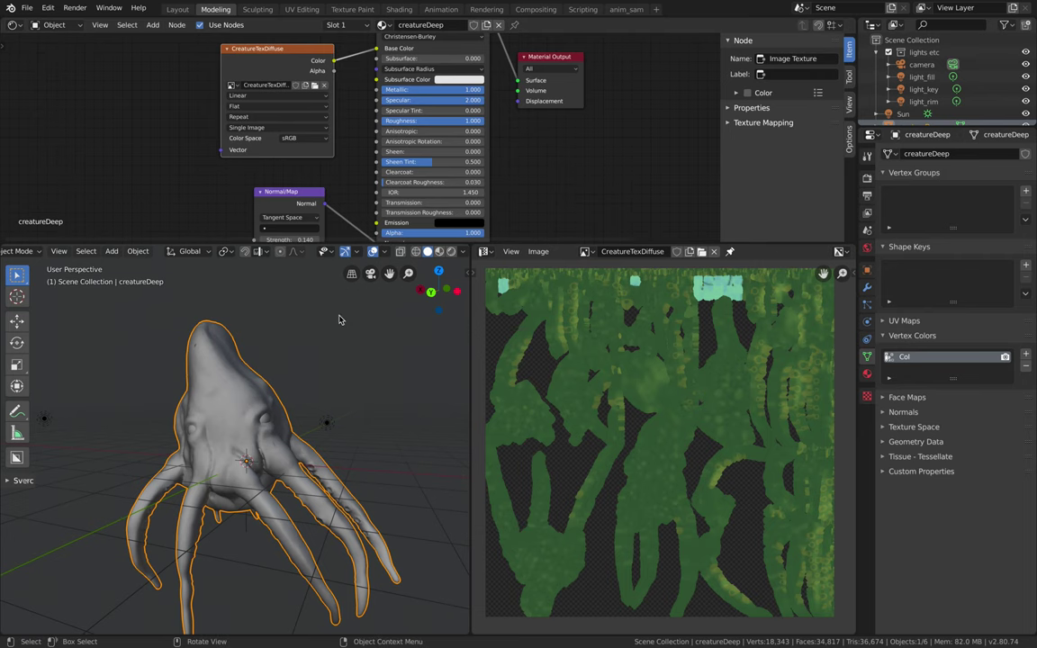
Step: Save the Blender file and switch to the macOS desktop
left_click(329, 361)
key("ctrl+s")
key("ctrl+Left")
key("ctrl+Left")
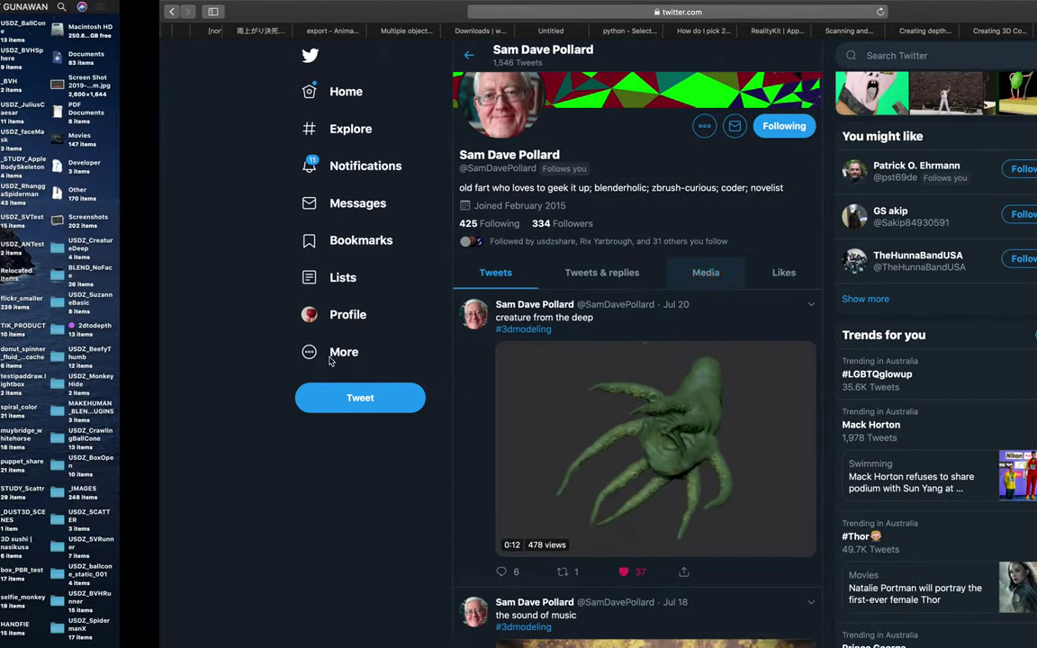
Step: Open and widen a Finder window, go to the usdpython folder in the home directory and launch USD.command in Terminal
left_click(772, 247)
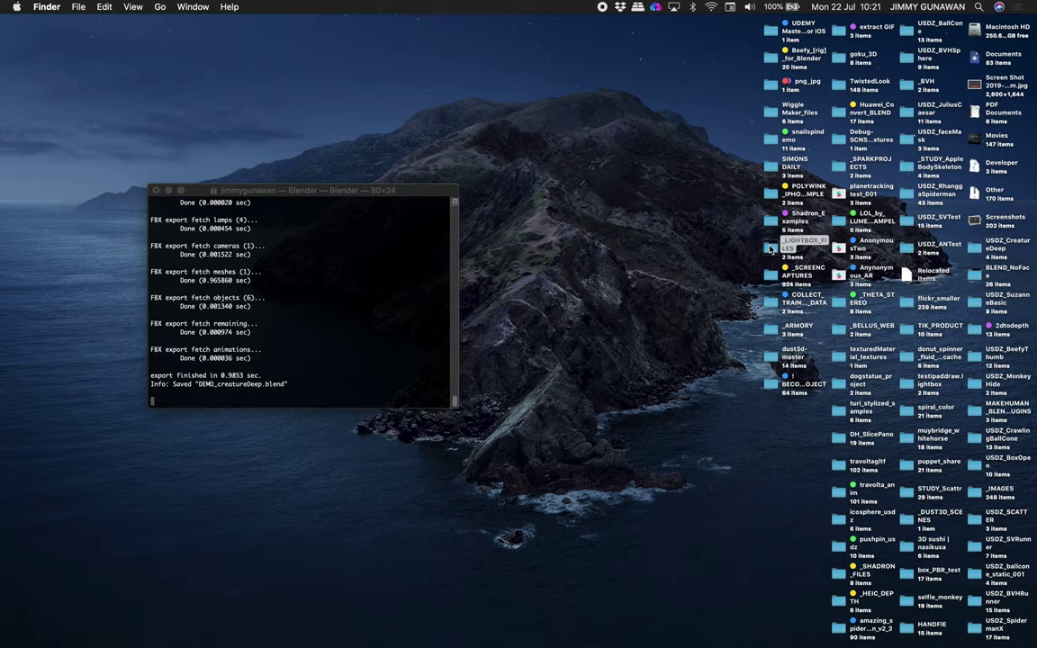
double_click(771, 247)
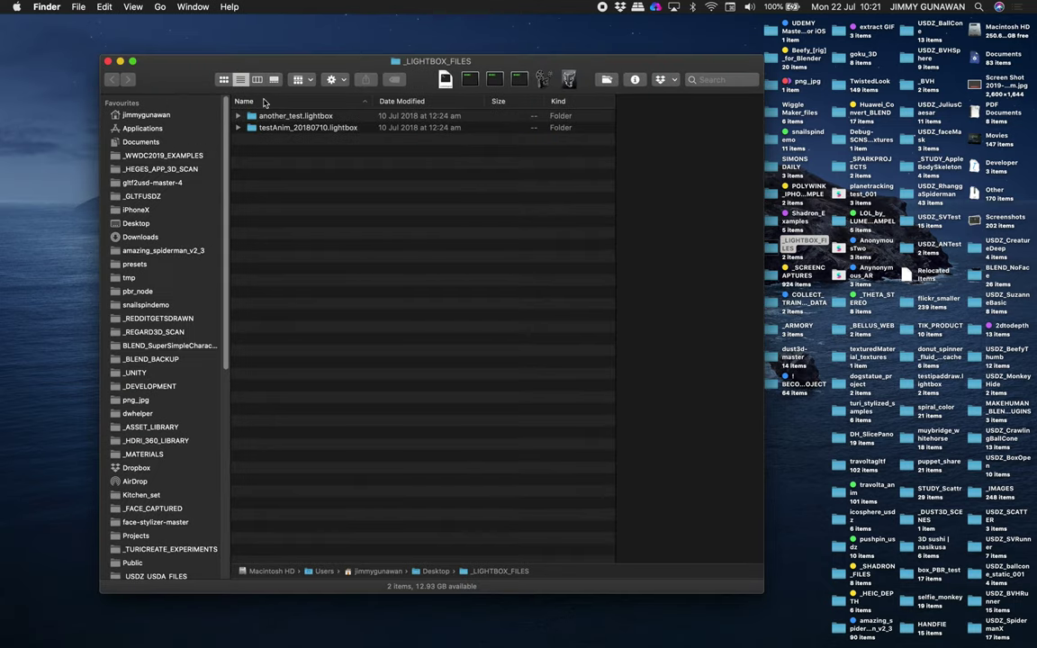
left_click_drag(762, 590, 825, 591)
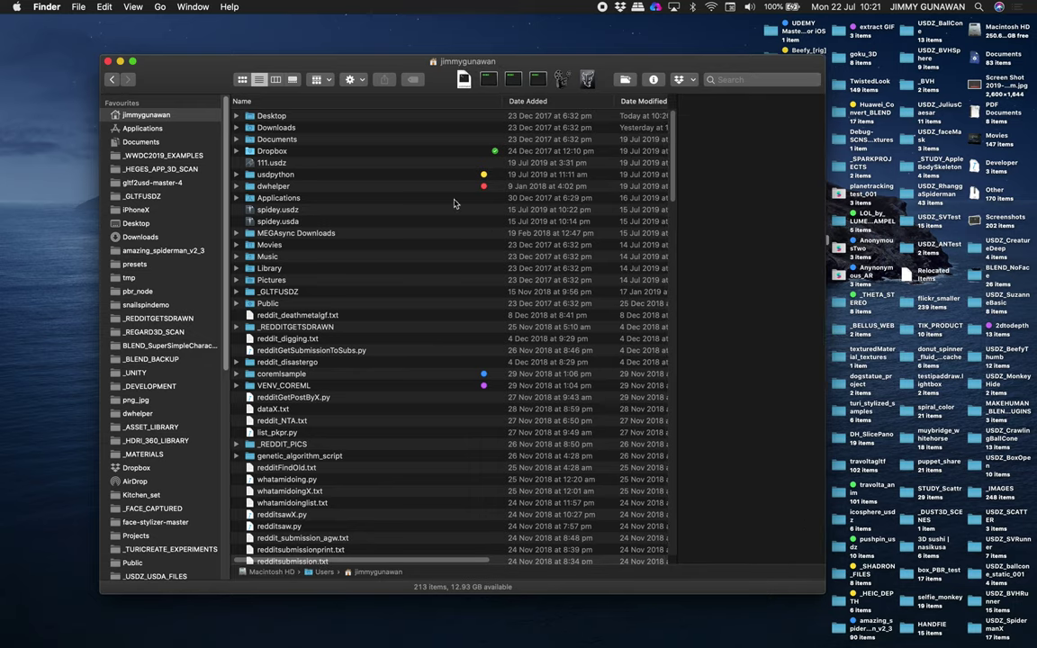
left_click(342, 174)
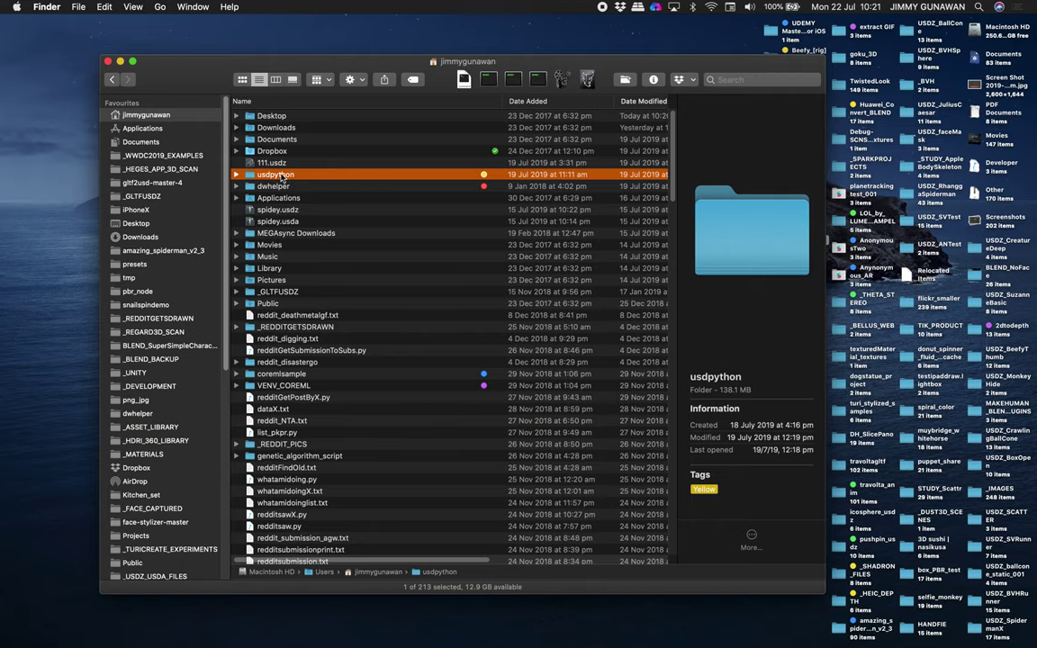
double_click(281, 177)
left_click(286, 165)
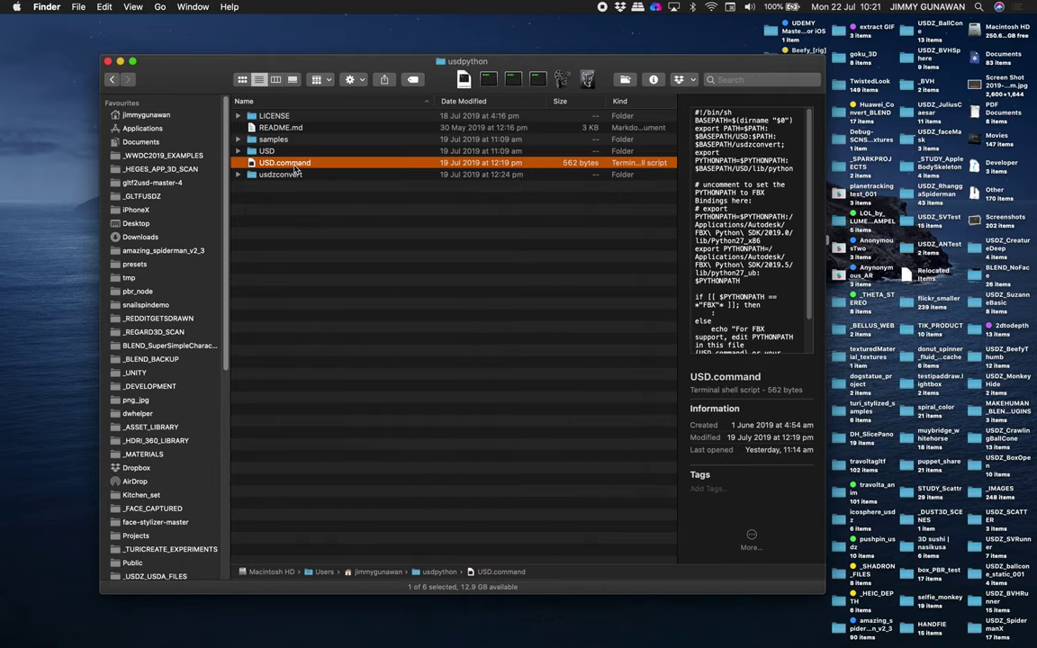
double_click(295, 167)
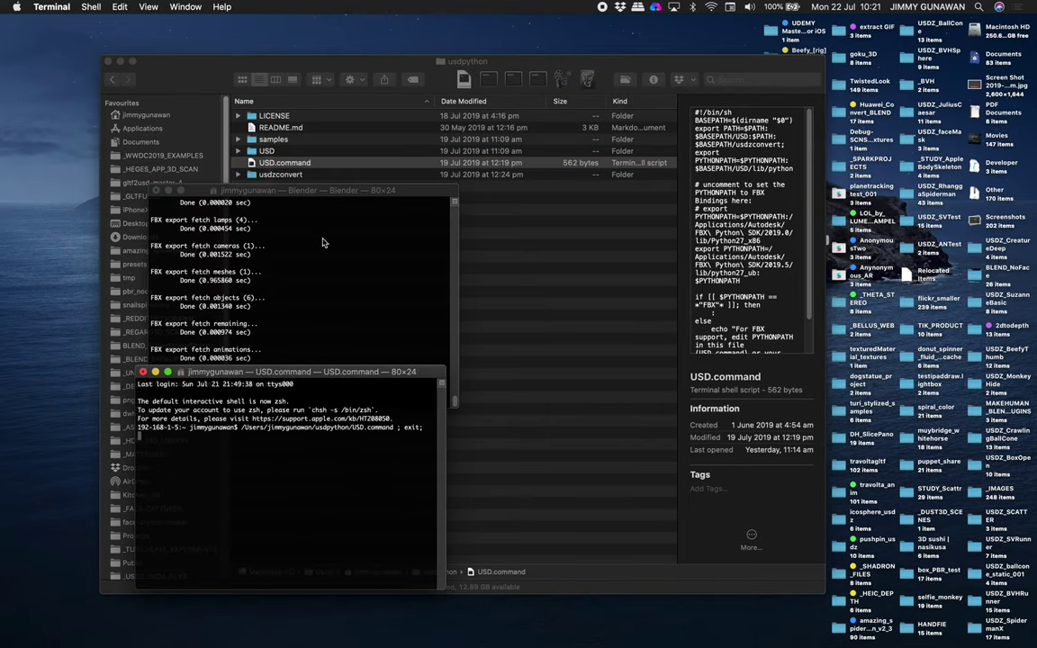
Step: Run usdzconvert without arguments to read its usage, repositioning and enlarging the Terminal window to fit the text
left_click_drag(360, 434, 353, 173)
left_click_drag(427, 380, 491, 469)
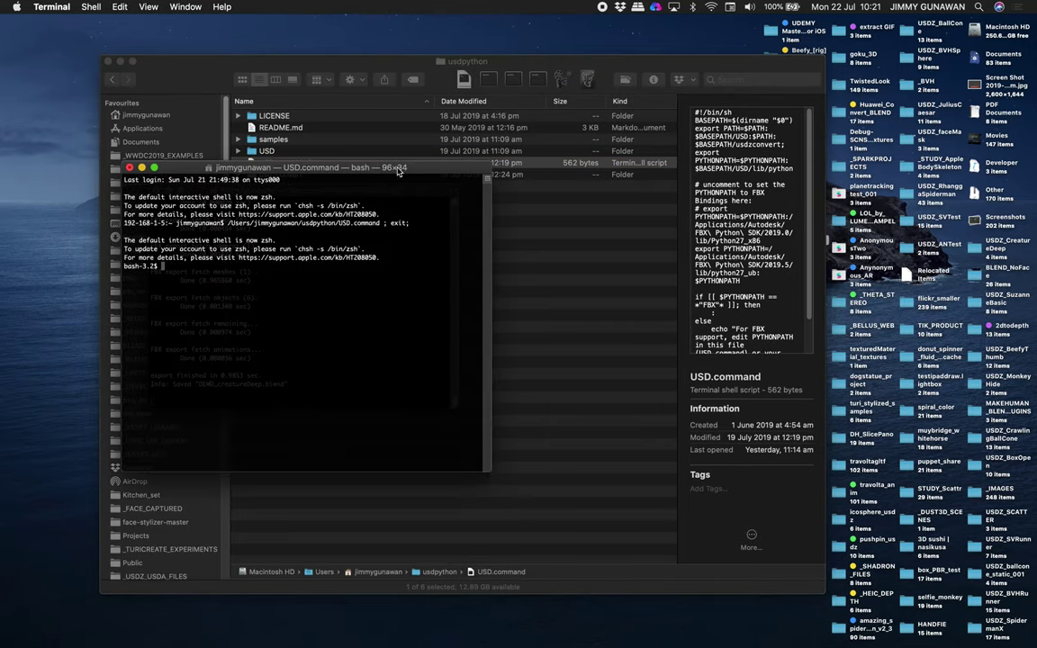
left_click_drag(398, 171, 507, 166)
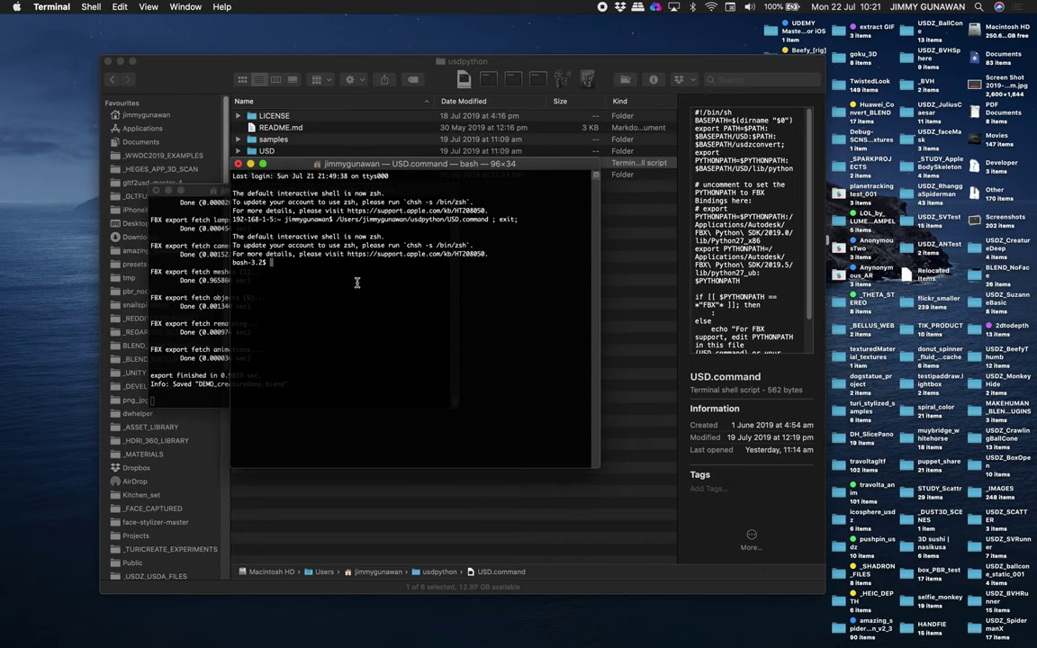
left_click_drag(400, 163, 360, 163)
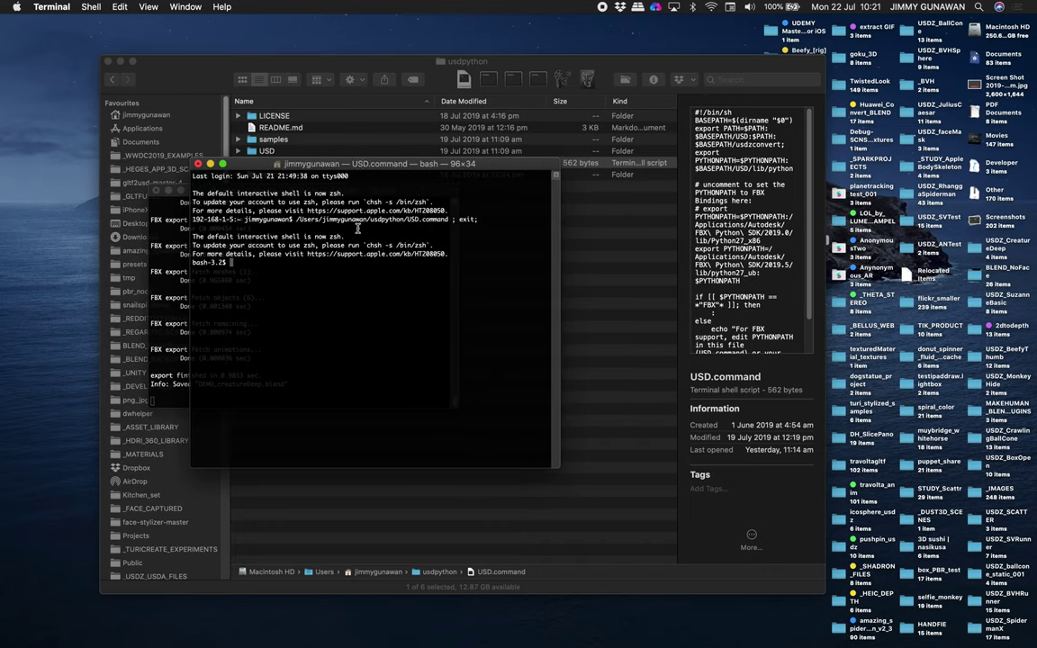
type("usdzconvert")
key("Return")
left_click_drag(339, 165, 149, 151)
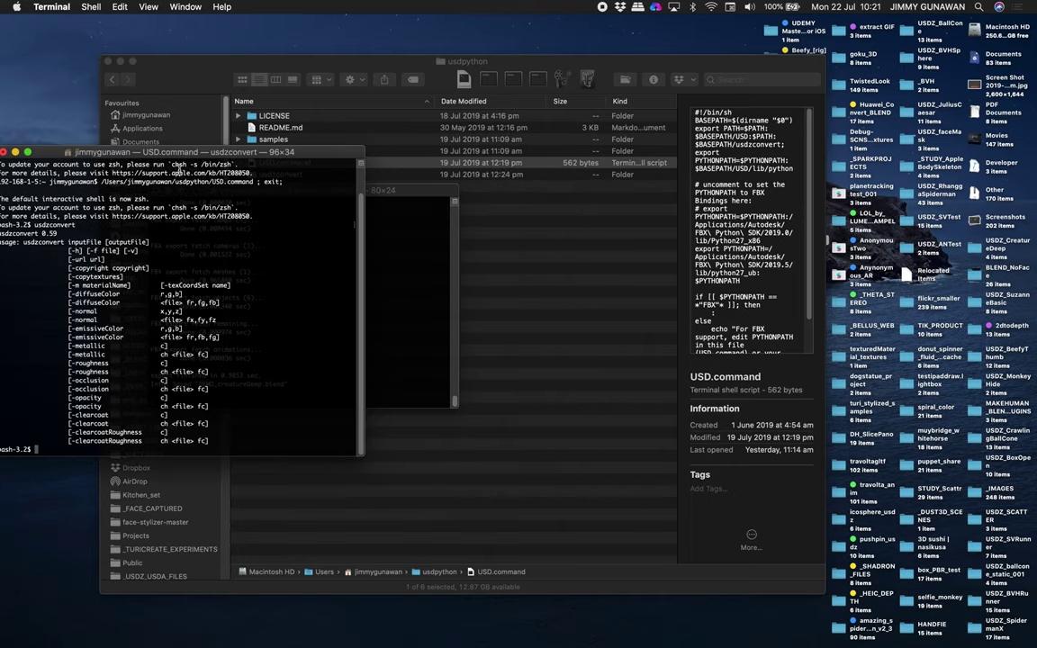
left_click_drag(288, 154, 334, 128)
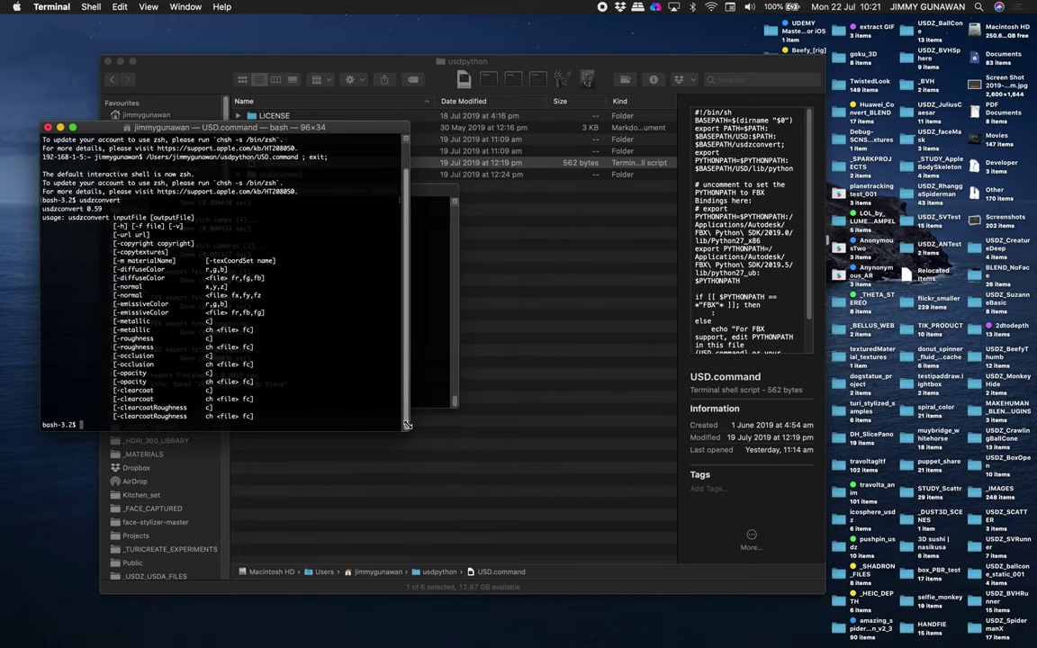
left_click_drag(410, 432, 425, 543)
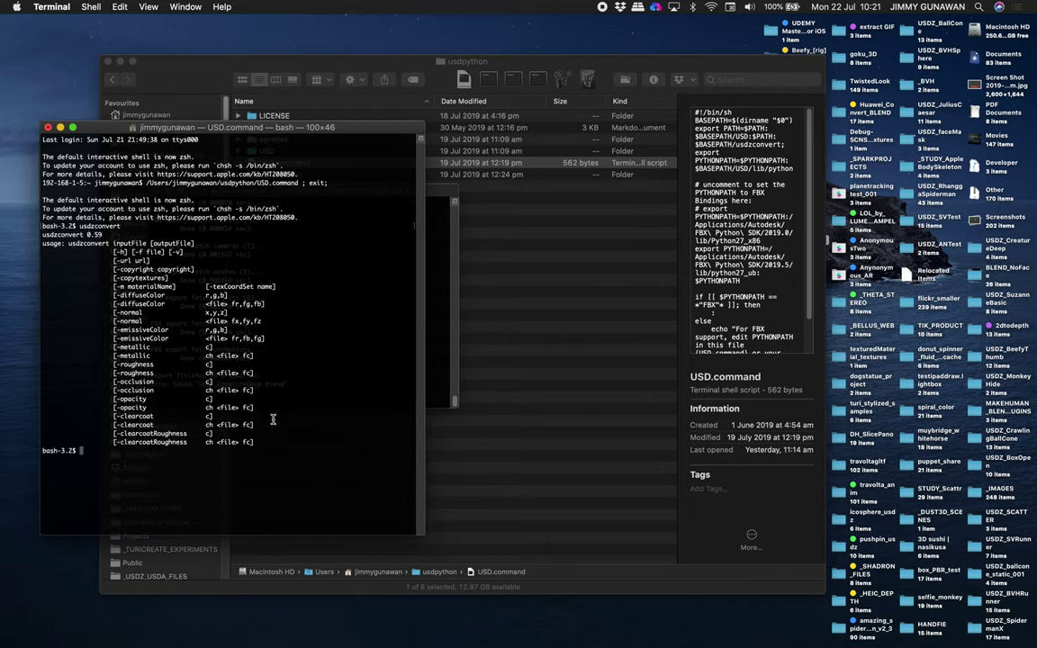
Step: Convert DEMO_creatureDeep.fbx from the Desktop's USDZ_CreatureDeep folder to USDZ with the usdzconvert command
type("usdzconvert")
left_click_drag(514, 75, 701, 68)
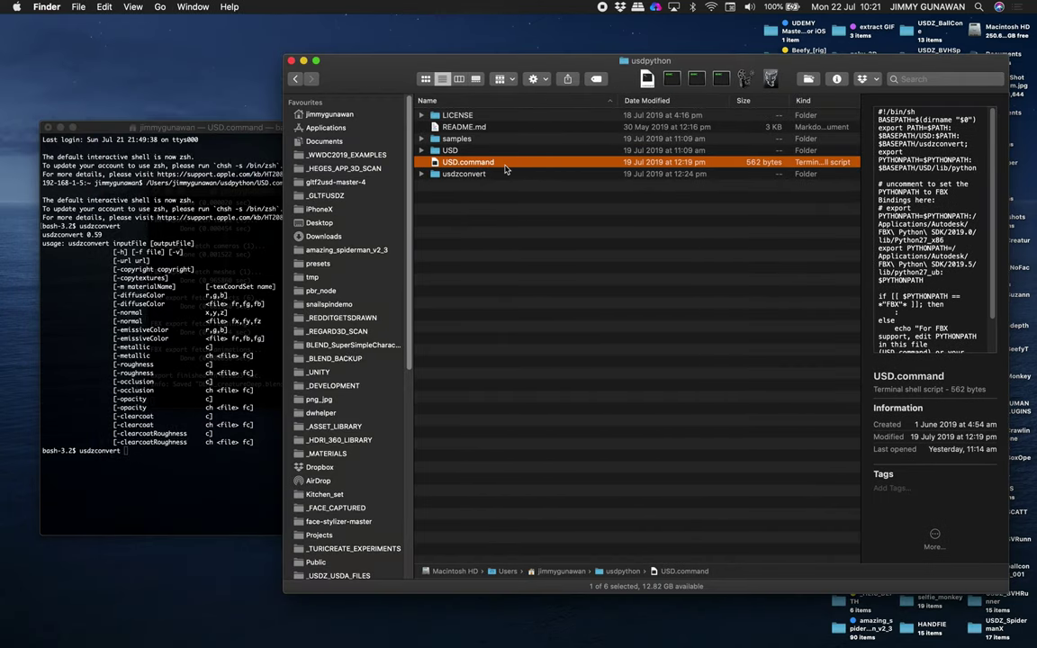
left_click(340, 224)
double_click(477, 112)
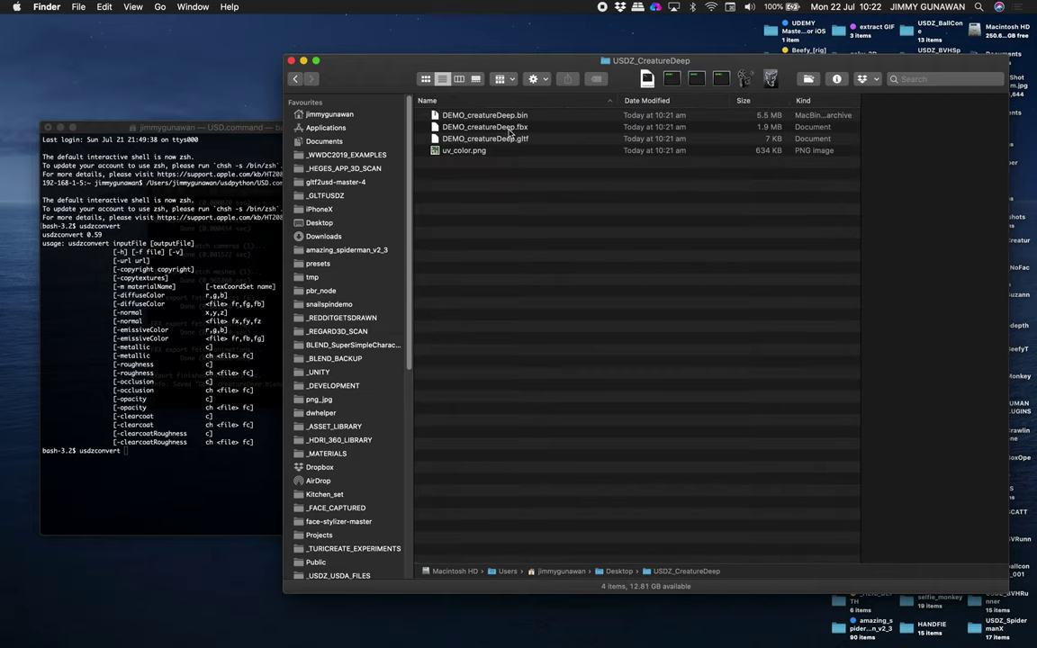
left_click(520, 117)
left_click(469, 139)
left_click(464, 127)
left_click_drag(463, 127, 185, 386)
key("Return")
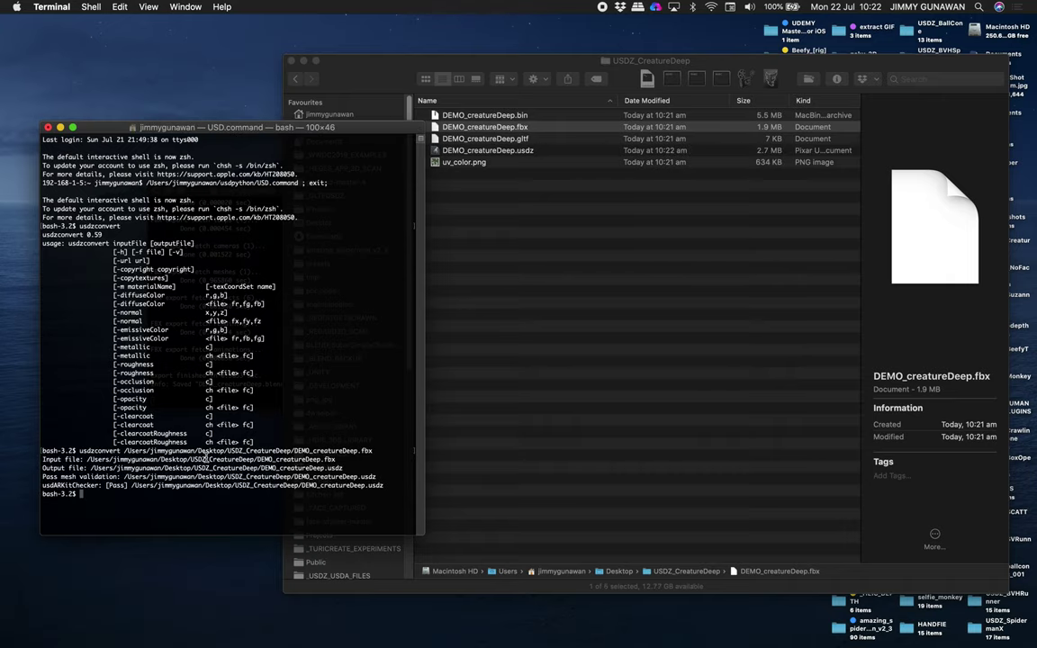
Step: Preview DEMO_creatureDeep.usdz with Quick Look and examine the creature's shape and texture from several angles
left_click(432, 270)
key("Down")
key("Down")
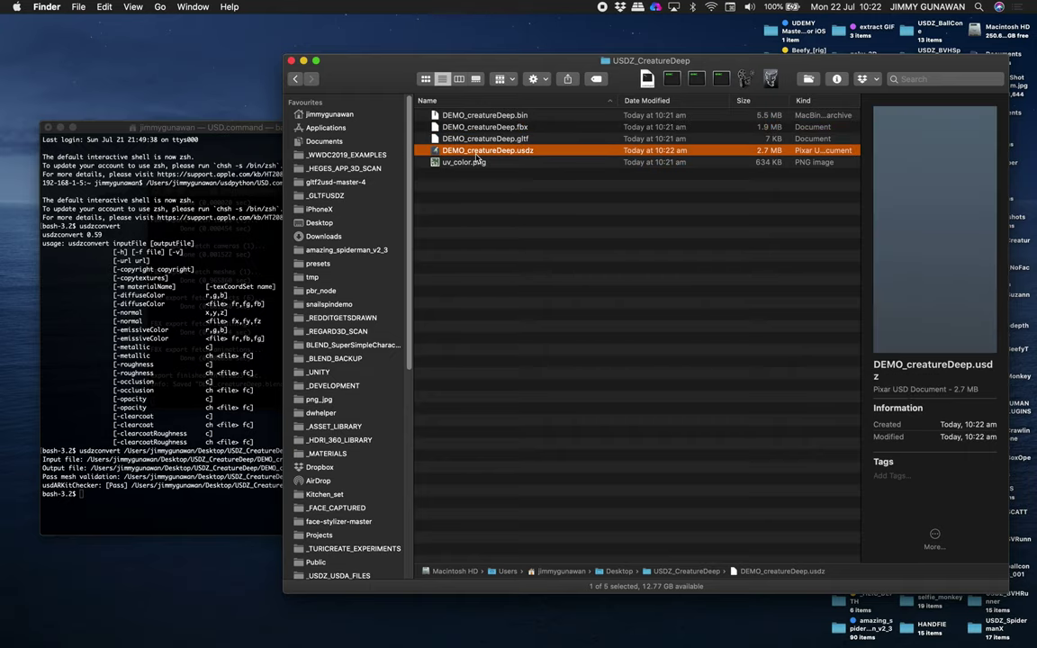
key("space")
left_click_drag(500, 203, 511, 304)
scroll(511, 305, "up", 5)
left_click_drag(595, 320, 567, 327)
scroll(615, 318, "down", 3)
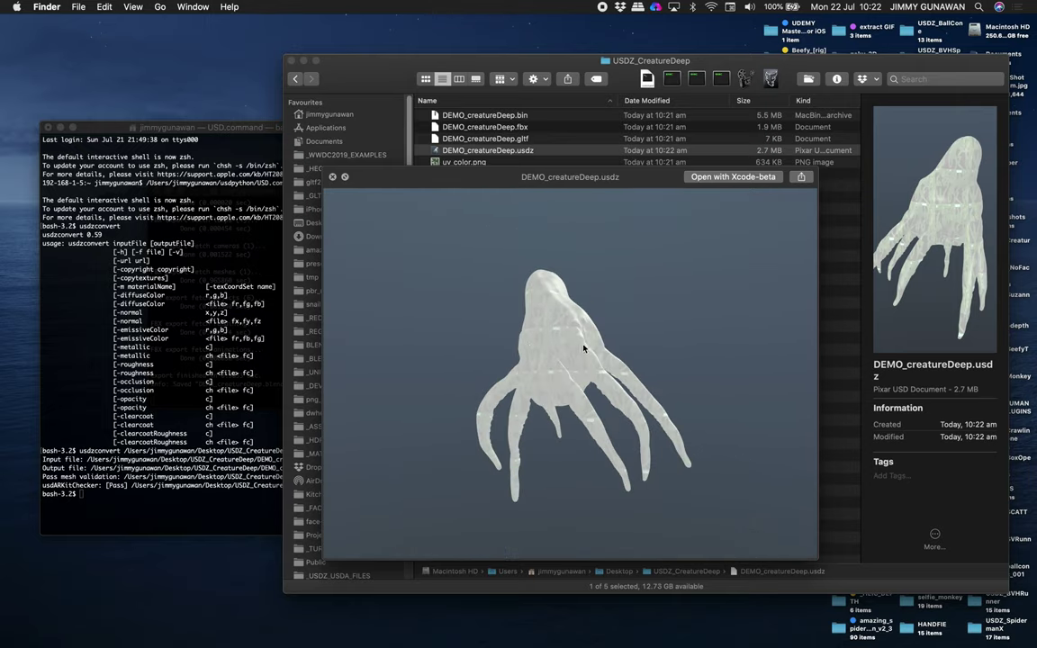
left_click_drag(501, 289, 478, 233)
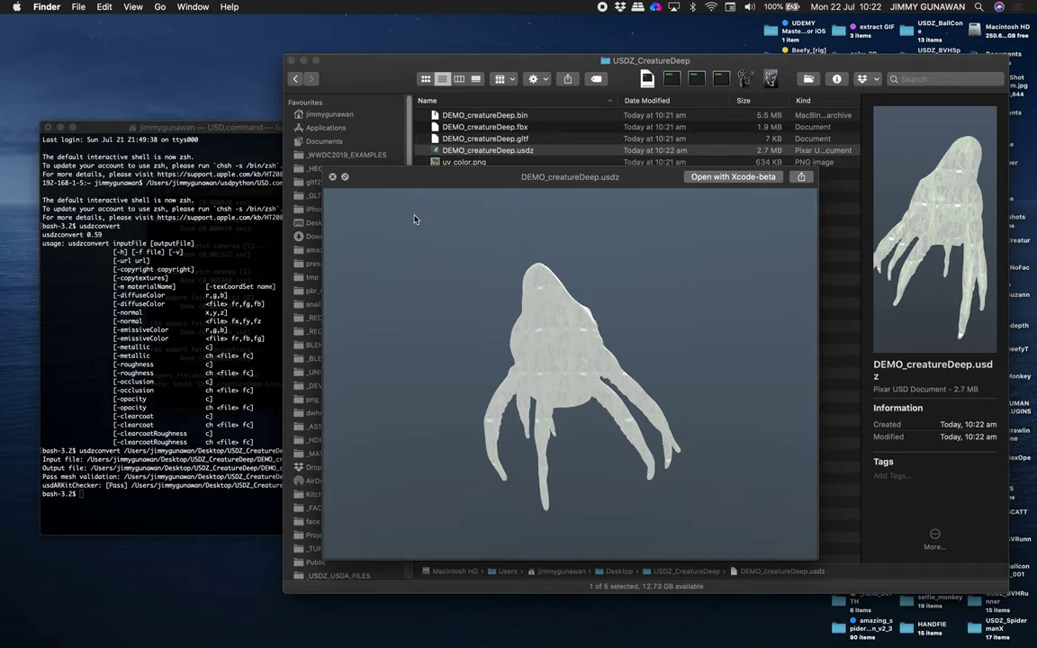
Step: Close the Quick Look preview and convert DEMO_creatureDeep.gltf to USDZ with the usdzconvert command in Terminal
left_click(333, 177)
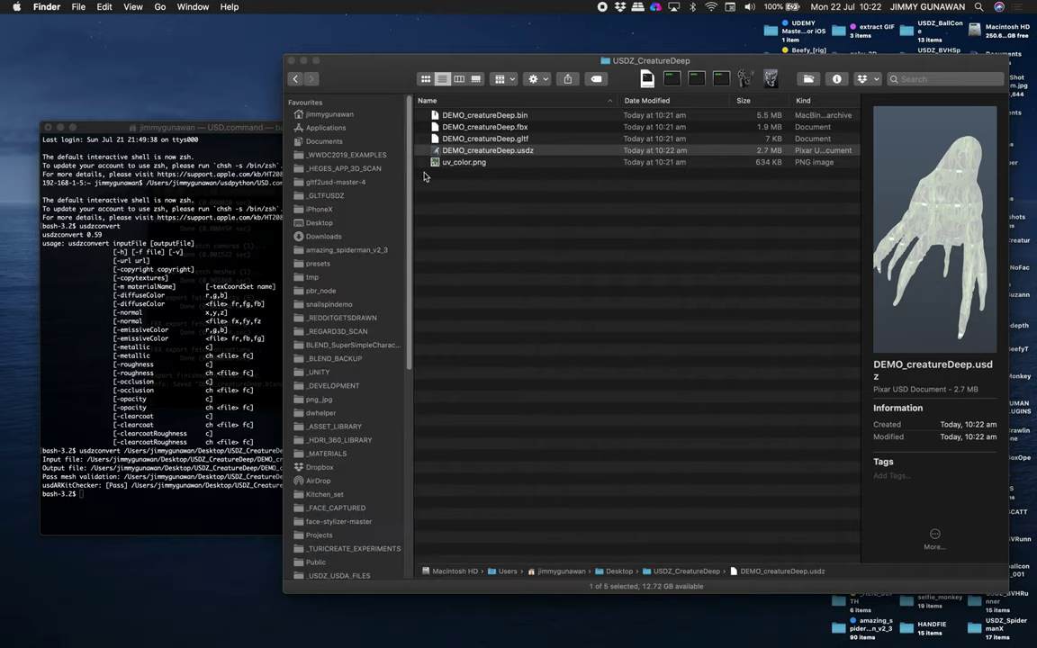
left_click(210, 303)
type("usd")
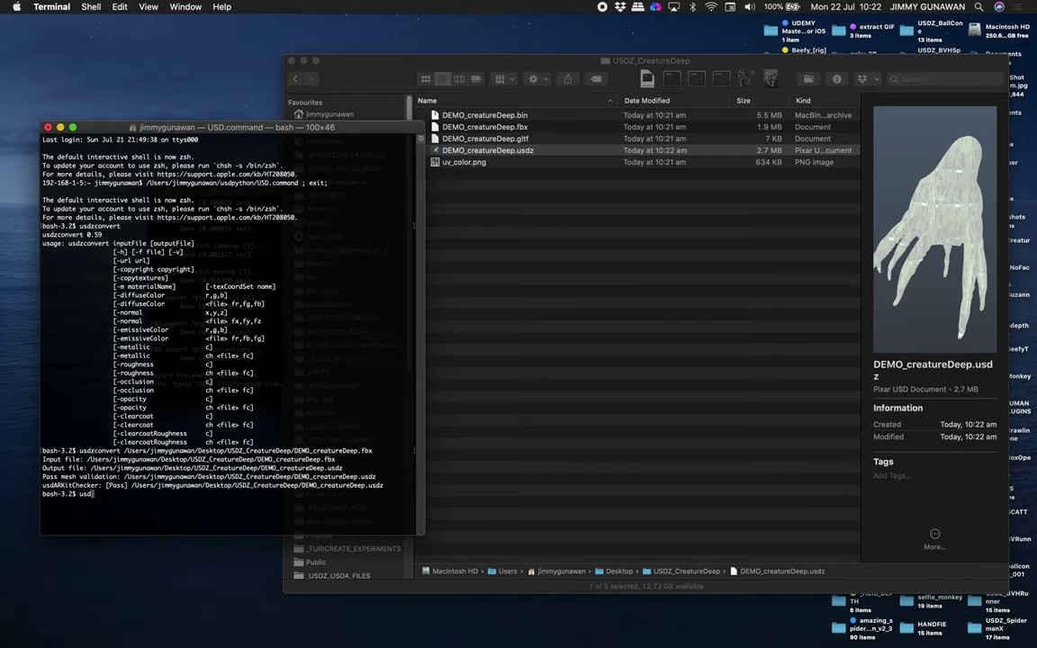
left_click(478, 217)
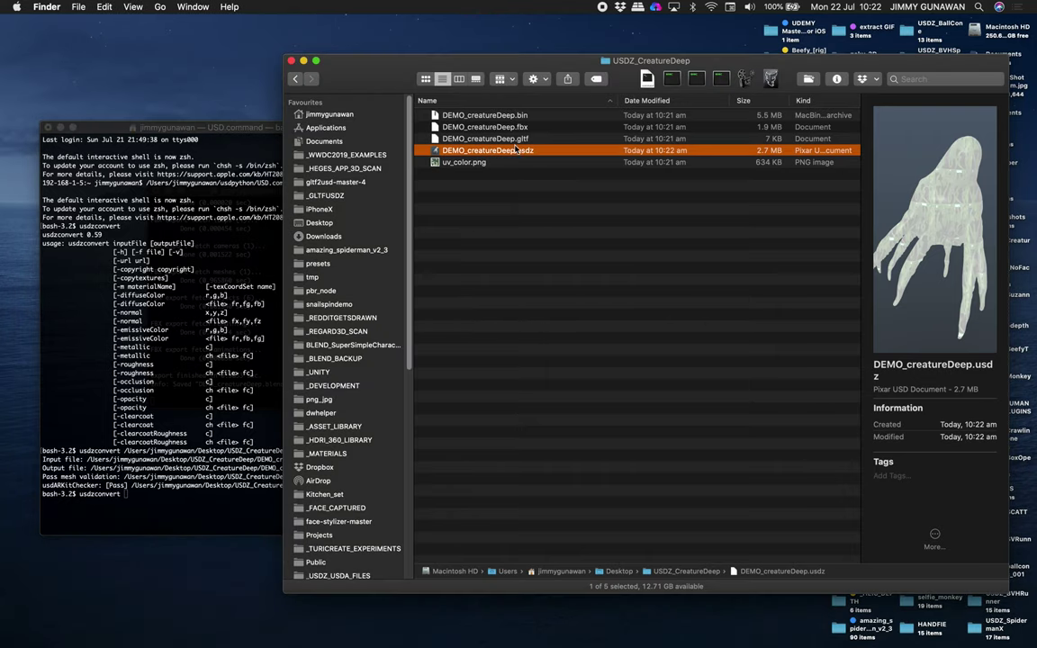
left_click(516, 126)
left_click_drag(464, 139, 232, 322)
left_click(232, 322)
key("Return")
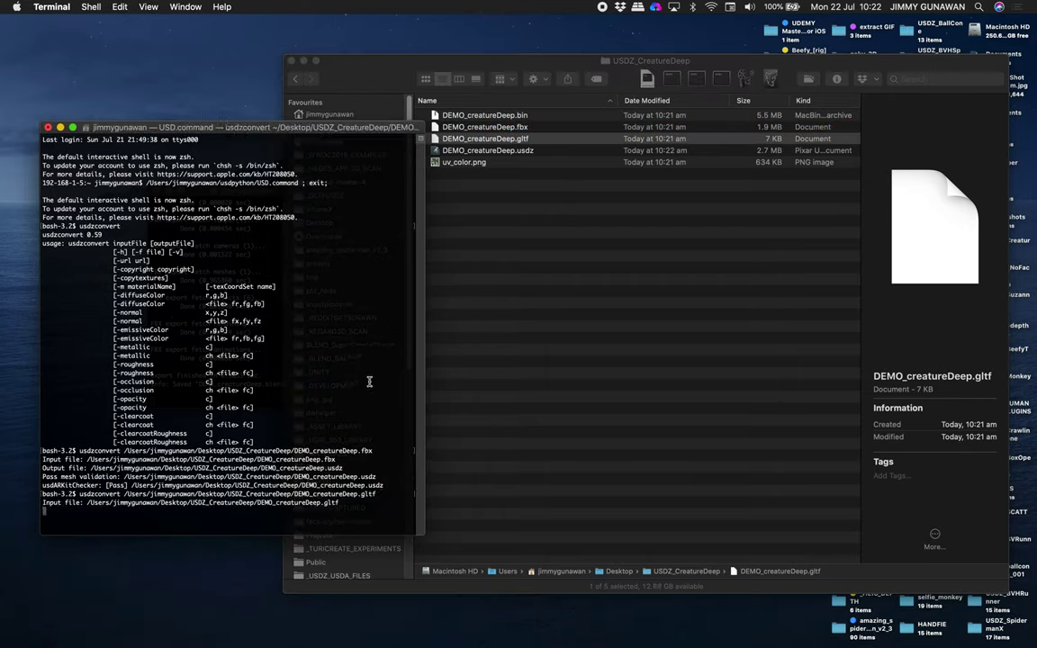
Step: Preview the reconverted DEMO_creatureDeep.usdz with Quick Look and examine the creature's texture from different angles
left_click(468, 243)
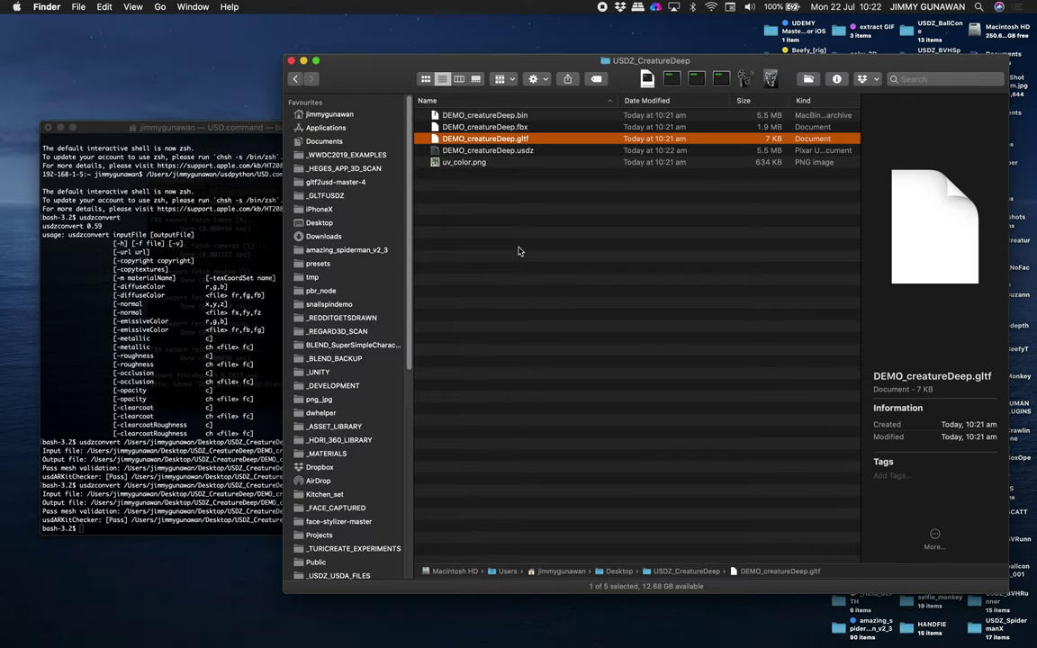
left_click(472, 150)
key("space")
left_click_drag(582, 210, 667, 280)
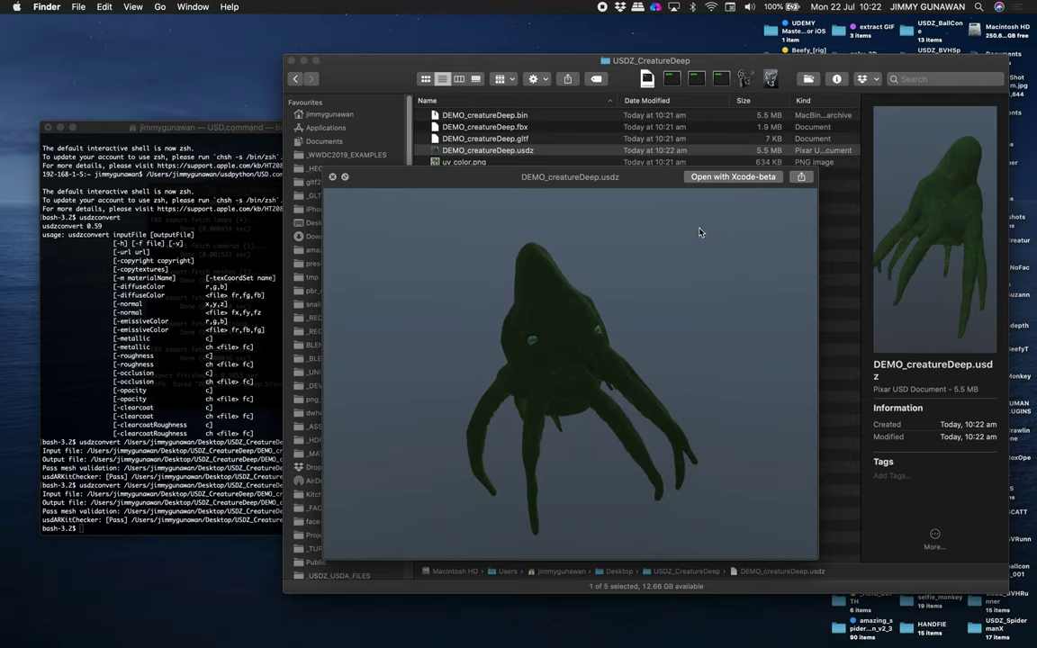
left_click_drag(699, 232, 456, 327)
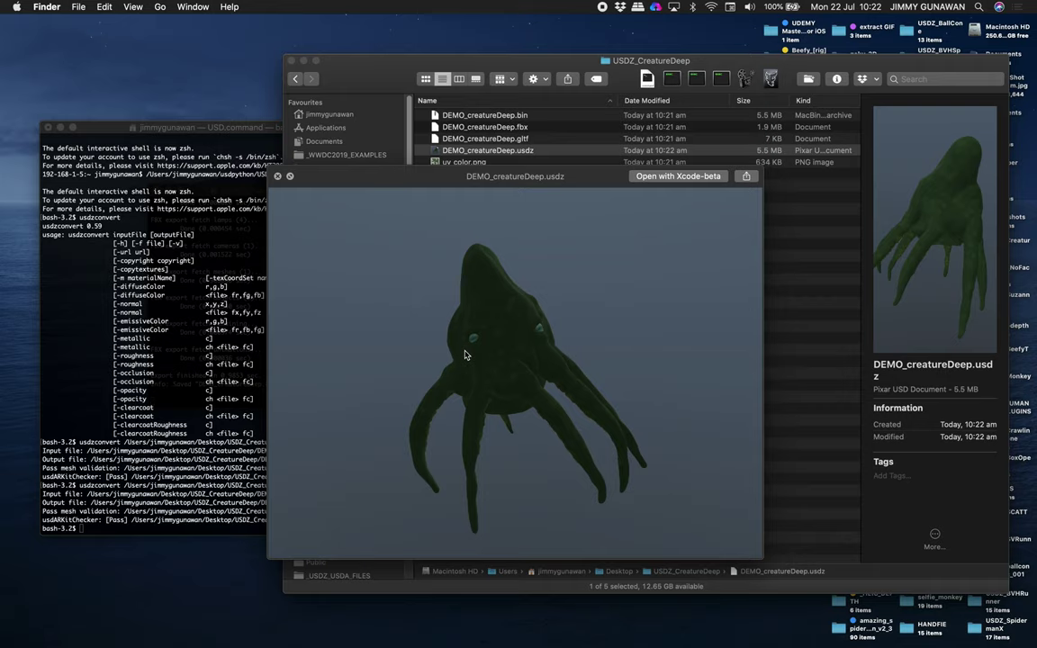
left_click(278, 177)
Step: Switch to Blender, widen the 3D viewport beside the image editor and add an armature to the scene
key("ctrl+Right")
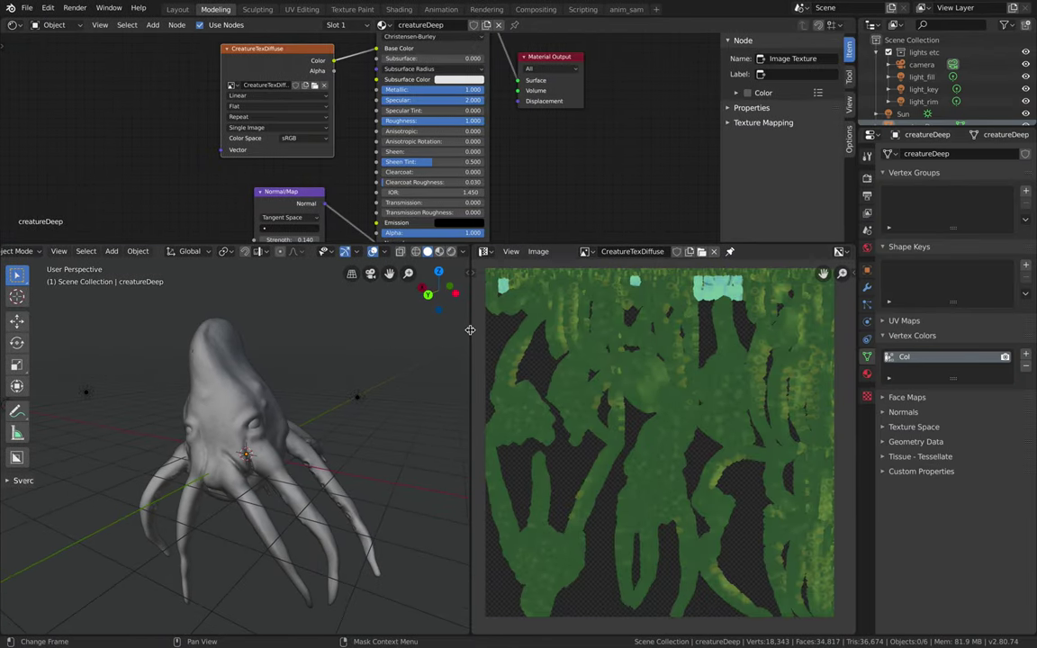
left_click_drag(470, 333, 653, 341)
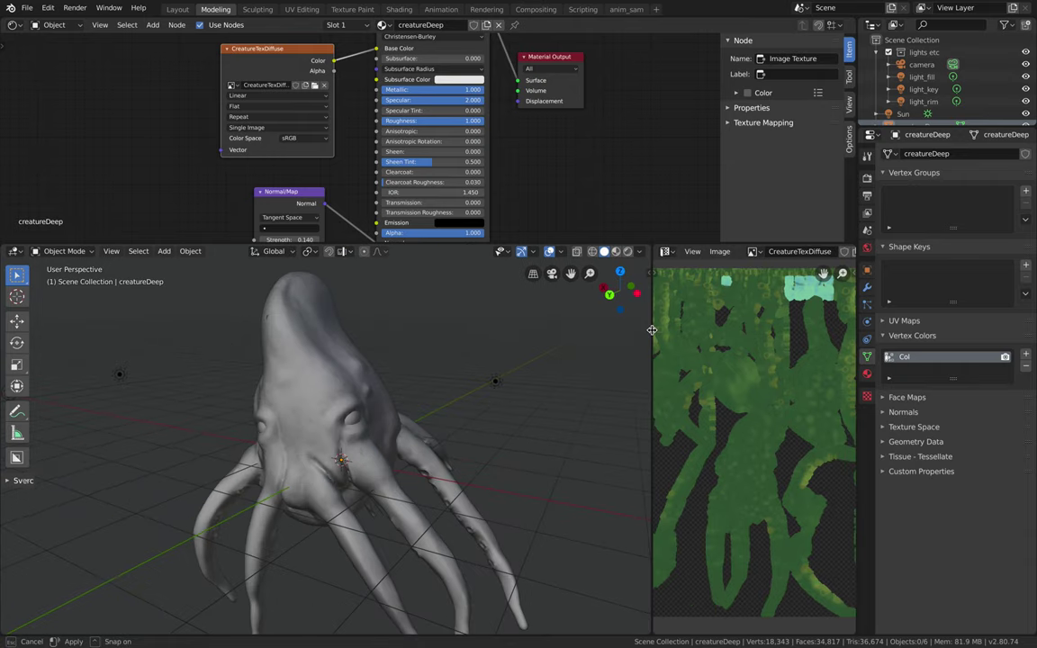
left_click(347, 358)
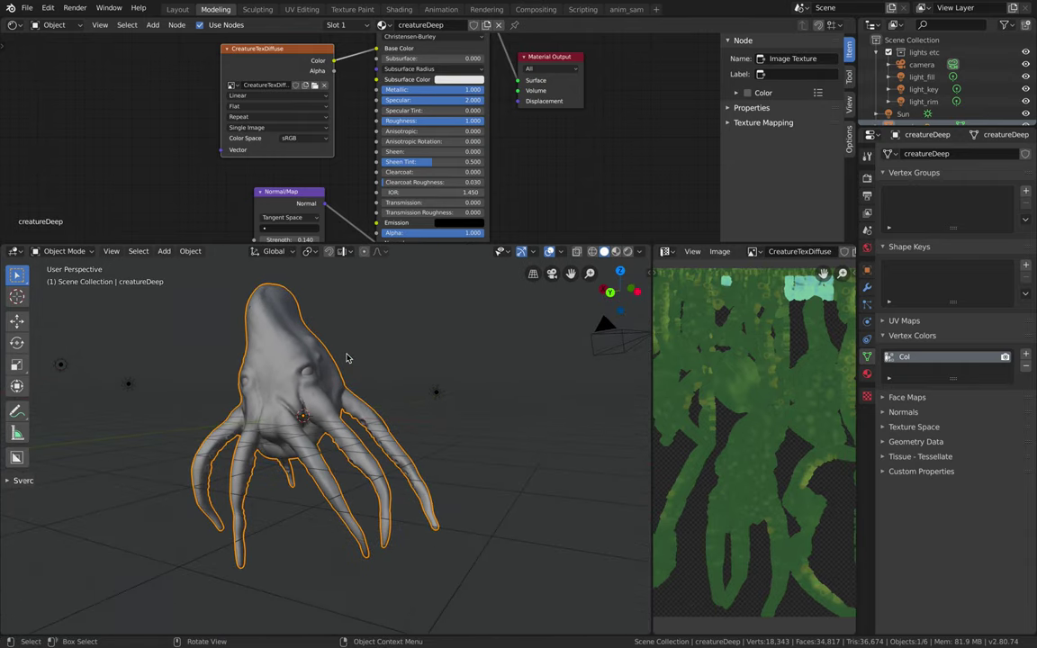
key("shift+a")
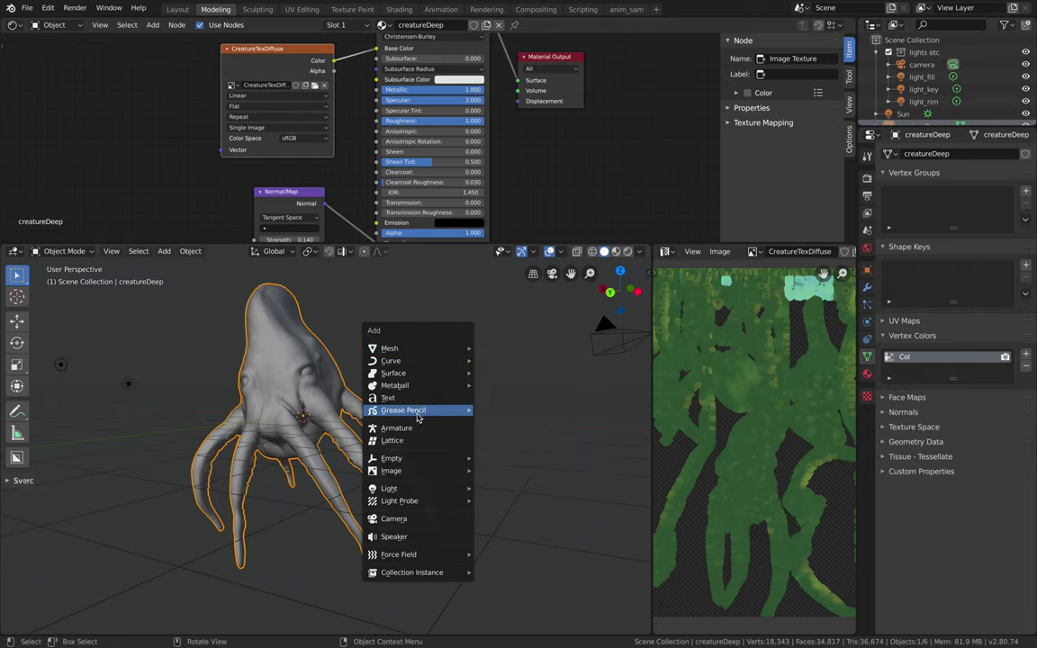
left_click(417, 429)
Step: Move the new armature out beside the creature to inspect its bone, and clear its location
key("g")
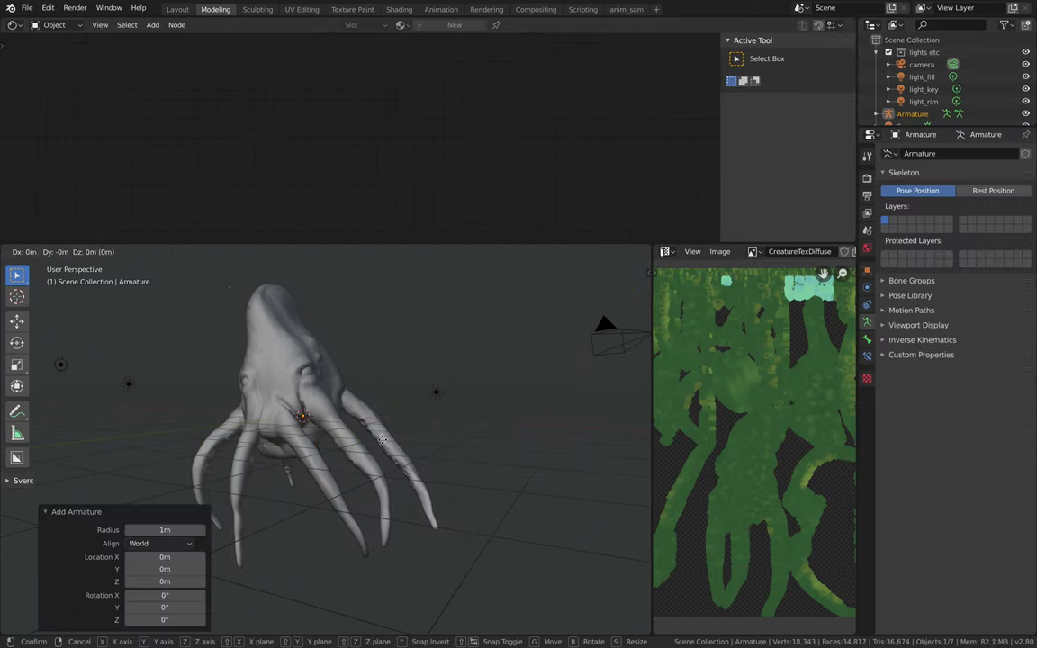
left_click(470, 406)
middle_click_drag(460, 405, 453, 401)
key("g")
left_click(439, 402)
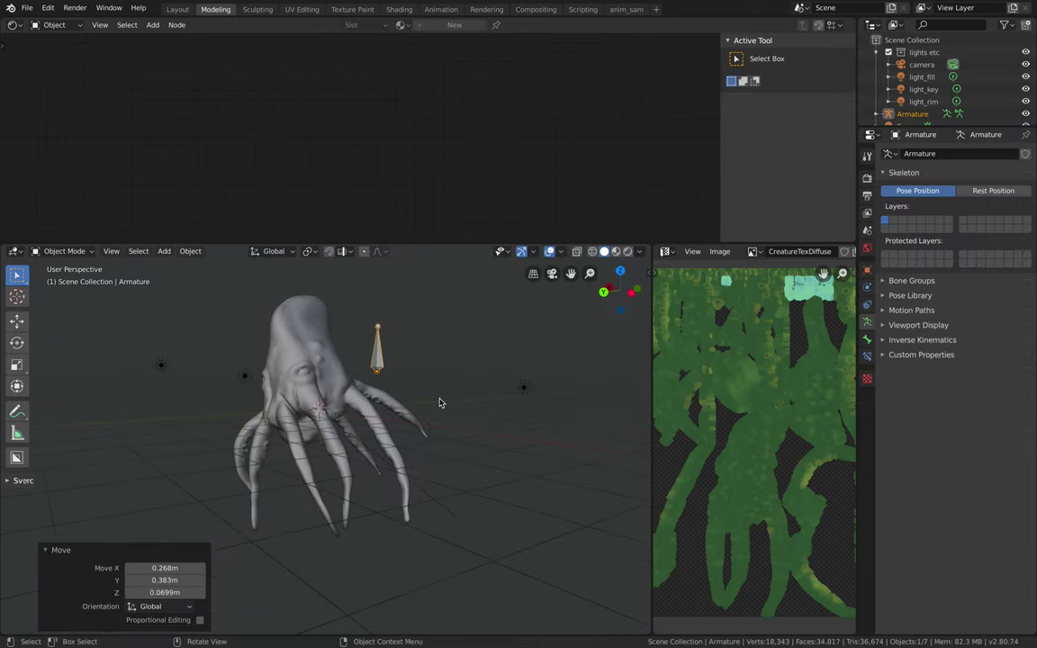
key("alt+g")
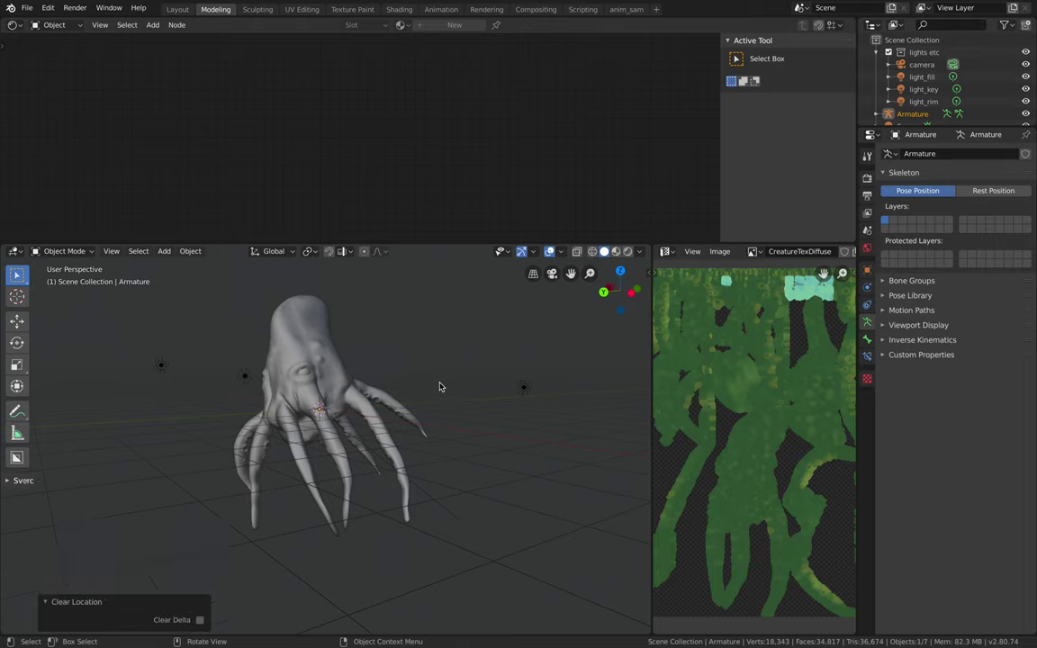
Step: Turn on In Front in the armature's Viewport Display settings so its bones draw over the creature mesh
scroll(440, 383, "up", 1)
middle_click_drag(430, 359, 440, 380, "shift")
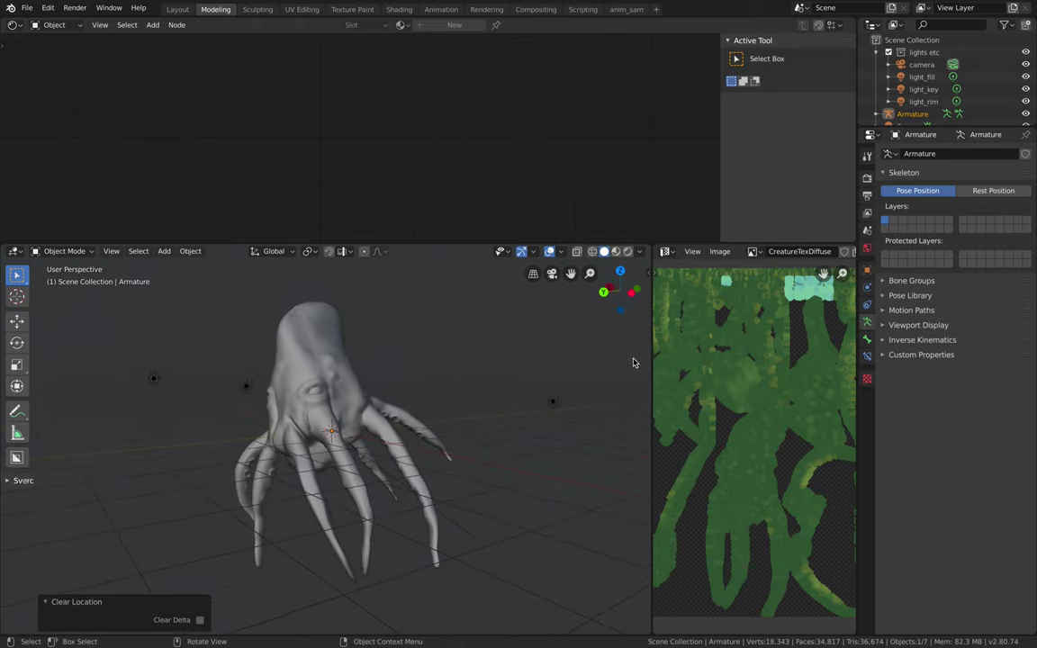
middle_click_drag(607, 371, 606, 371)
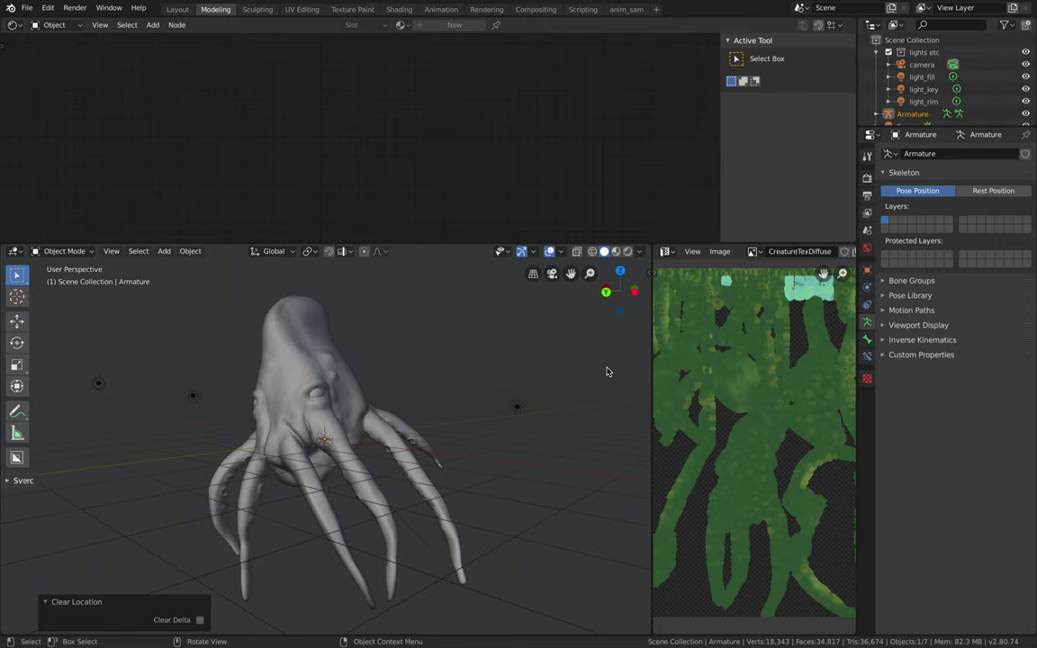
left_click(894, 326)
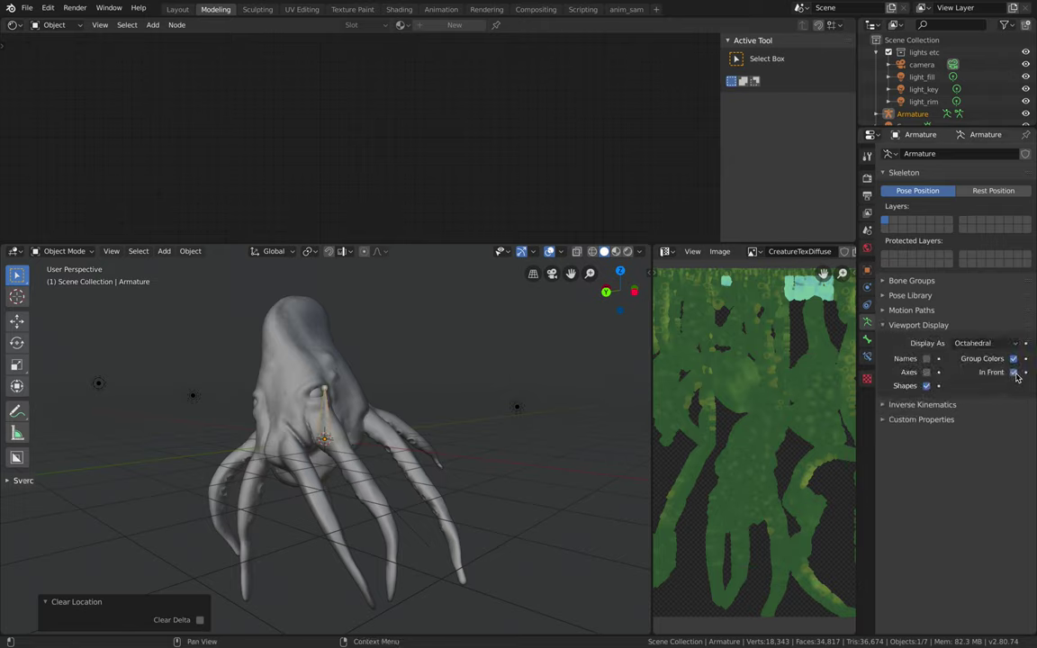
middle_click_drag(490, 389, 554, 397)
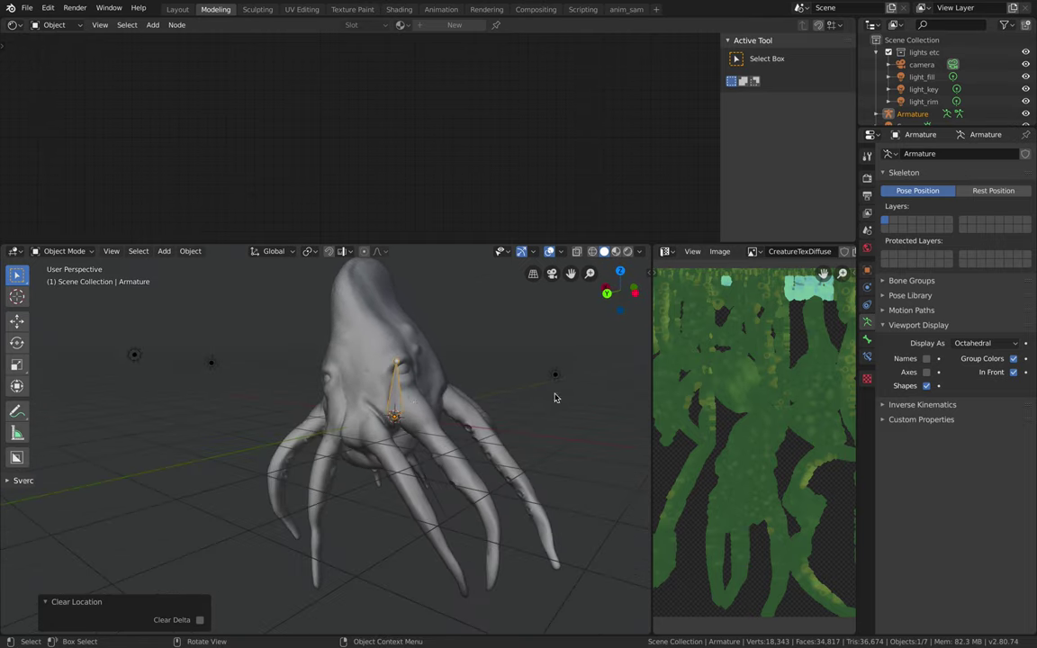
left_click(1013, 372)
left_click(867, 307)
left_click(867, 322)
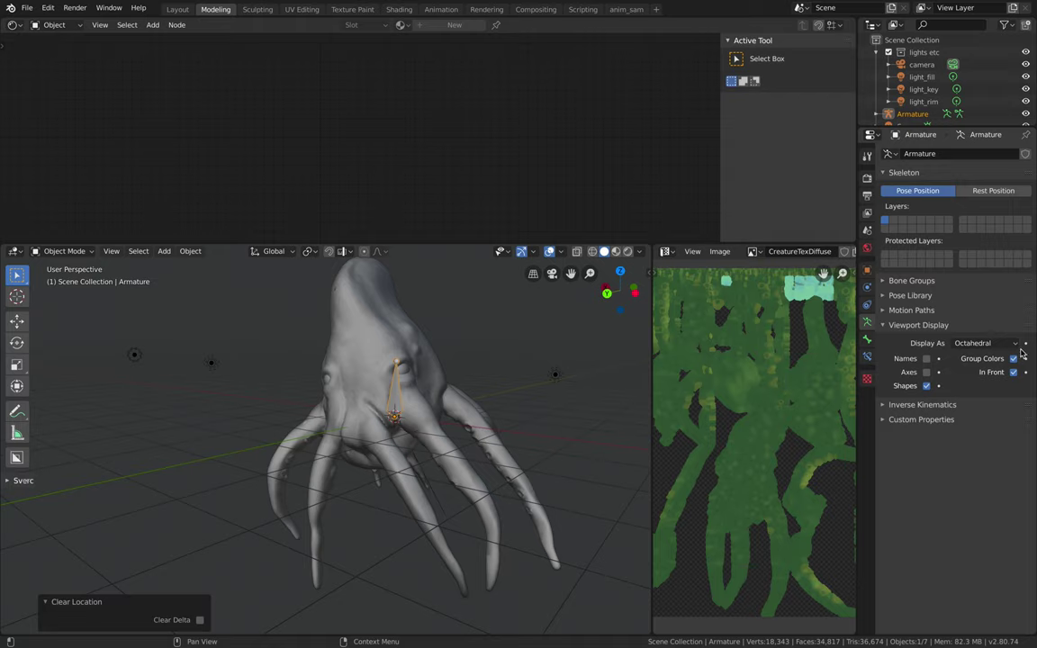
Step: Enter Edit Mode on the armature and shift its bone slightly to sit centrally inside the creature's body
middle_click_drag(585, 389, 408, 363)
middle_click_drag(527, 397, 293, 404)
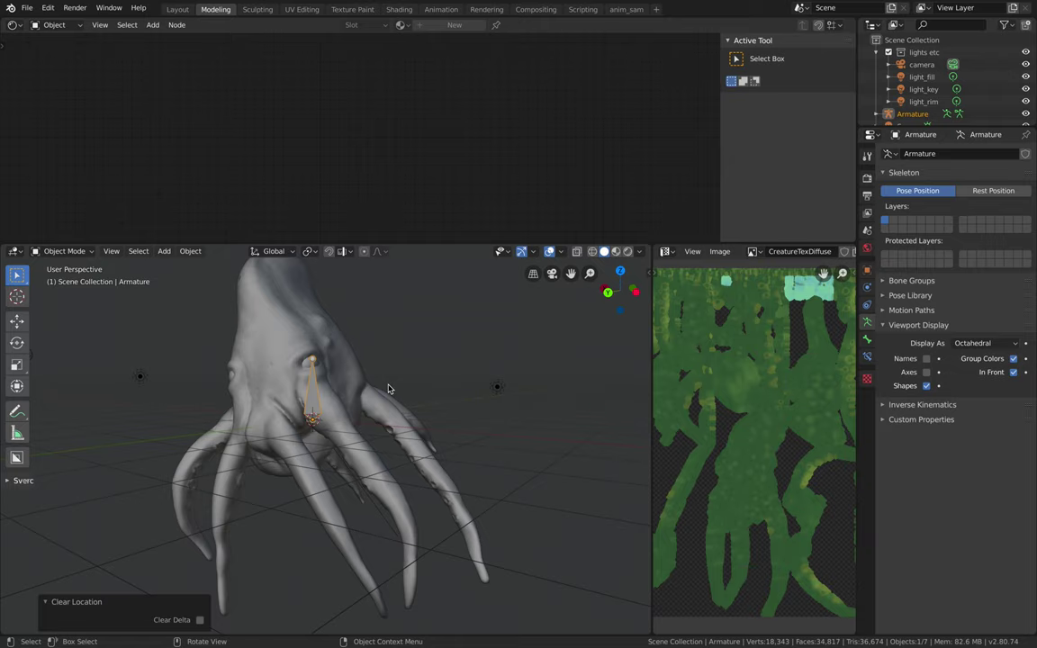
middle_click_drag(382, 380, 400, 405)
left_click(72, 251)
left_click(62, 279)
left_click(344, 402)
key("g")
left_click(329, 398)
Step: Extrude a second bone from the first bone's upper tip toward the top of the creature's head
left_click(329, 358)
scroll(329, 358, "down", 1)
key("e")
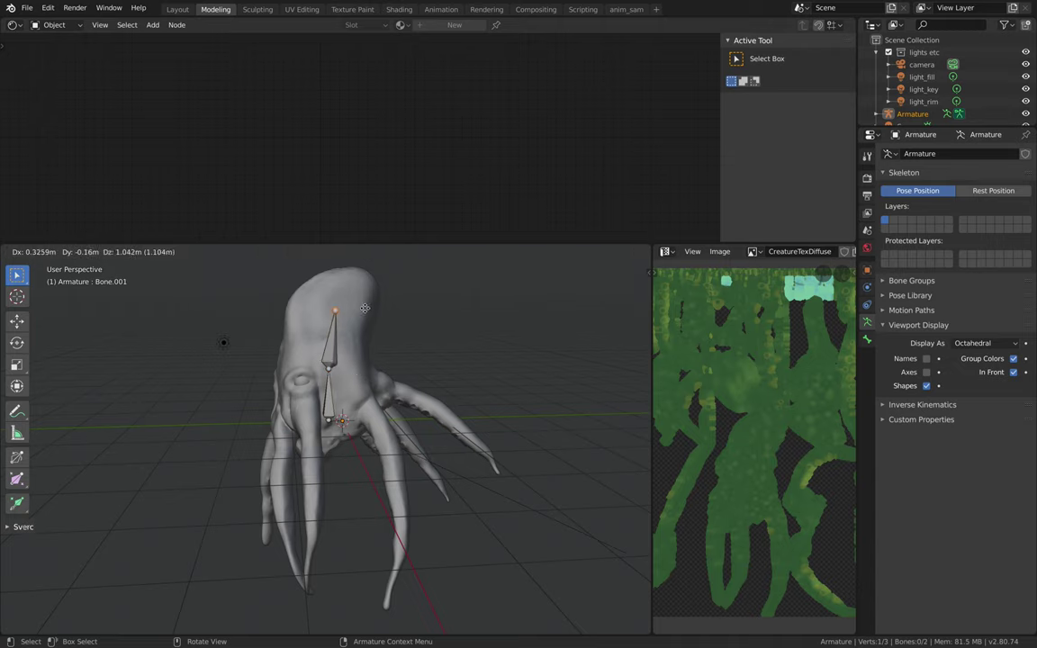
left_click(358, 290)
Step: Try to extrude a chain of five bones from the root bone's base down one front tentacle without snapping
middle_click_drag(332, 362, 352, 429)
left_click(284, 386)
key("e")
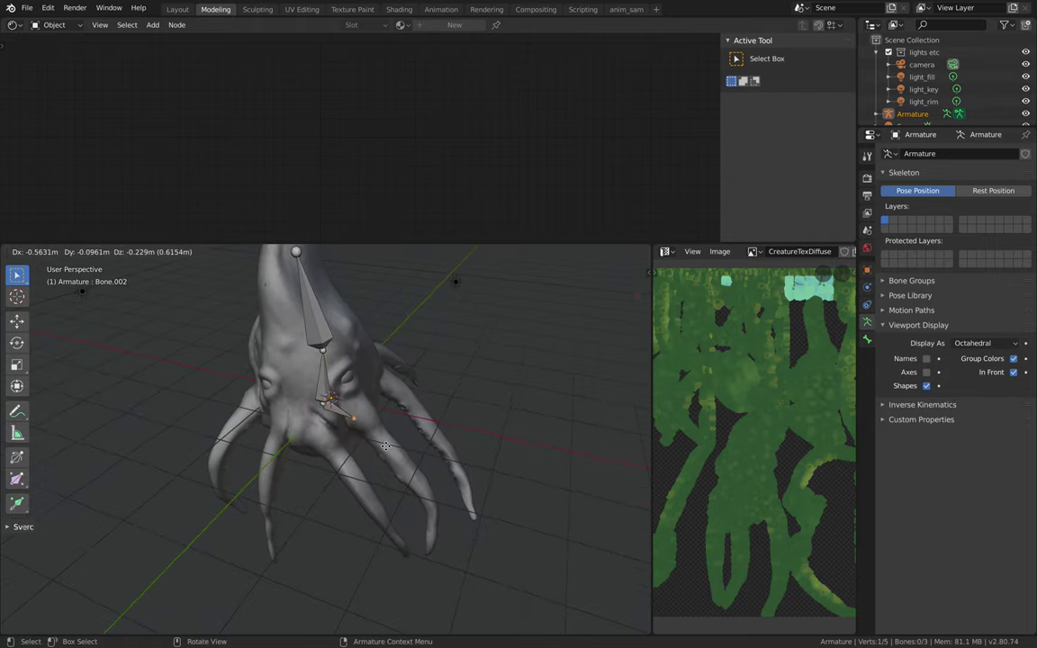
left_click(404, 451)
key("e")
left_click(425, 483)
key("e")
left_click(448, 507)
key("e")
left_click(461, 537)
key("e")
left_click(455, 576)
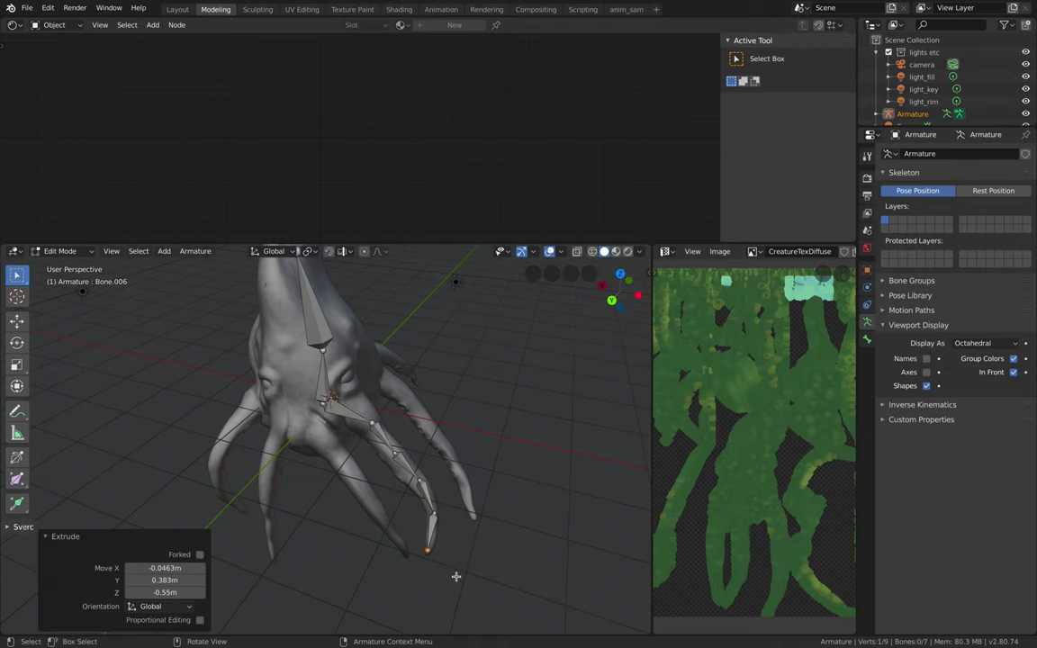
Step: Check the tentacle bones from the side and undo the whole extruded chain
middle_click_drag(455, 576, 475, 452)
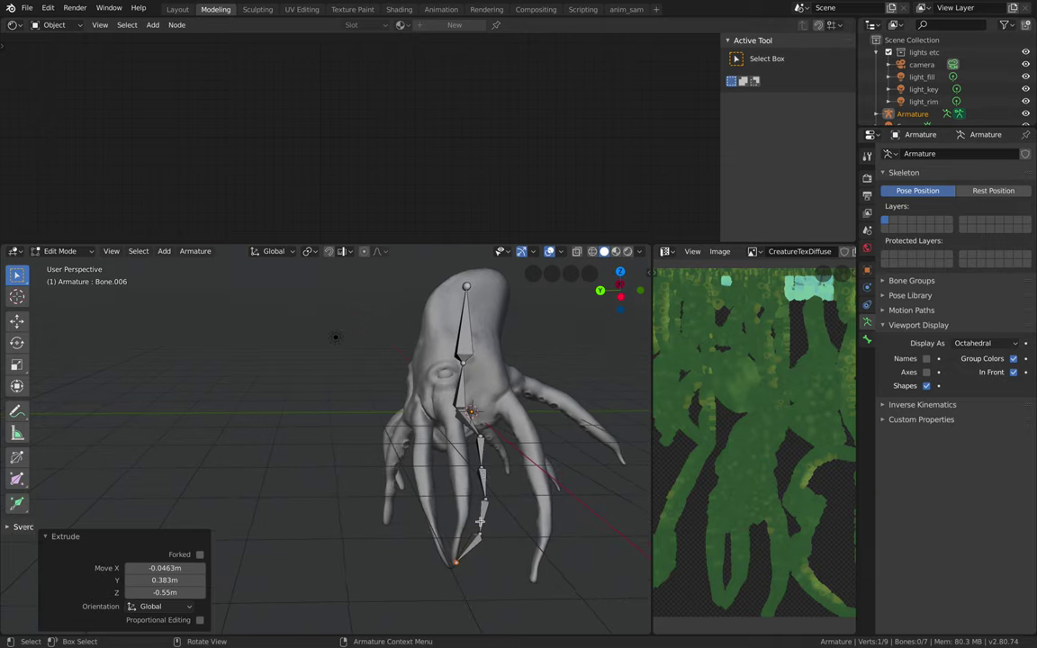
key("ctrl+z")
scroll(459, 439, "up", 2)
key("ctrl+z")
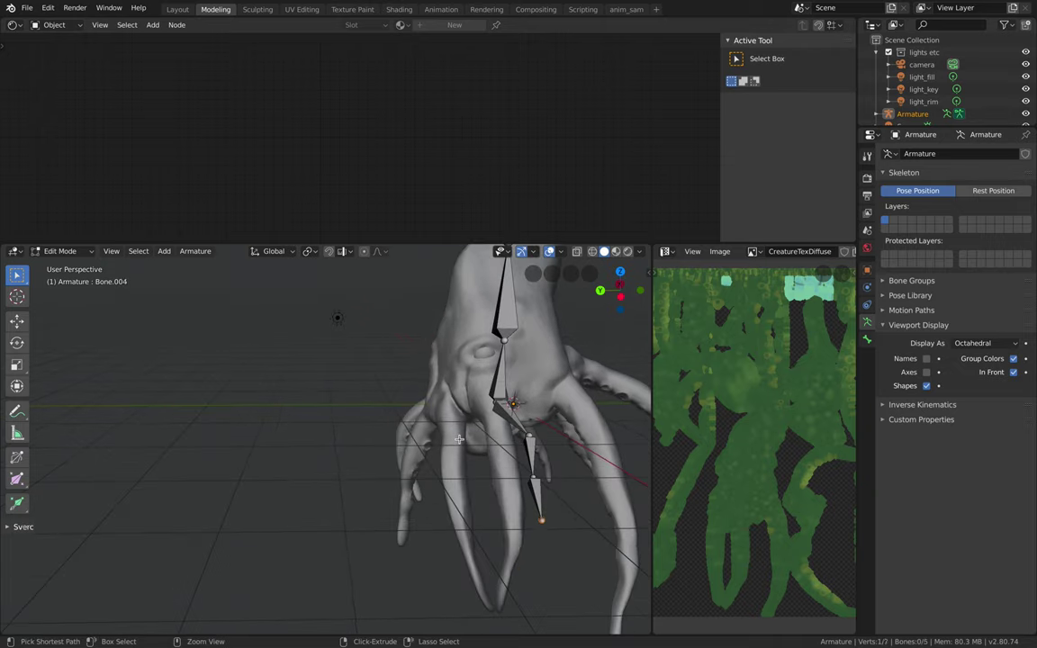
middle_click_drag(459, 439, 434, 414)
key("ctrl+z")
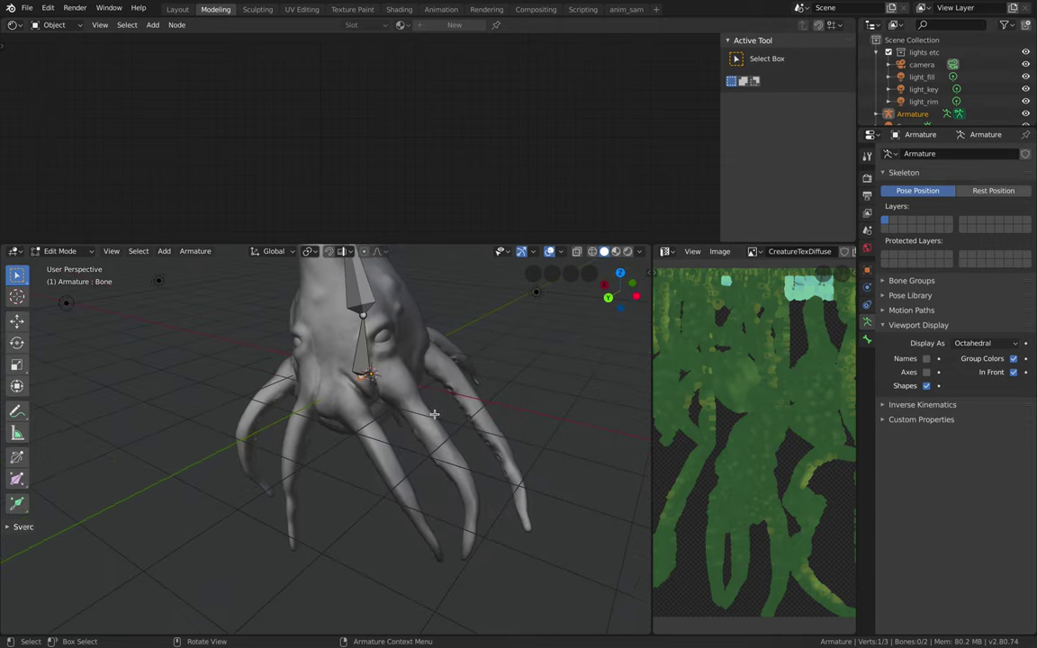
Step: Enable snapping with Volume as the snap type and Center as the snap target
left_click(329, 254)
left_click(348, 252)
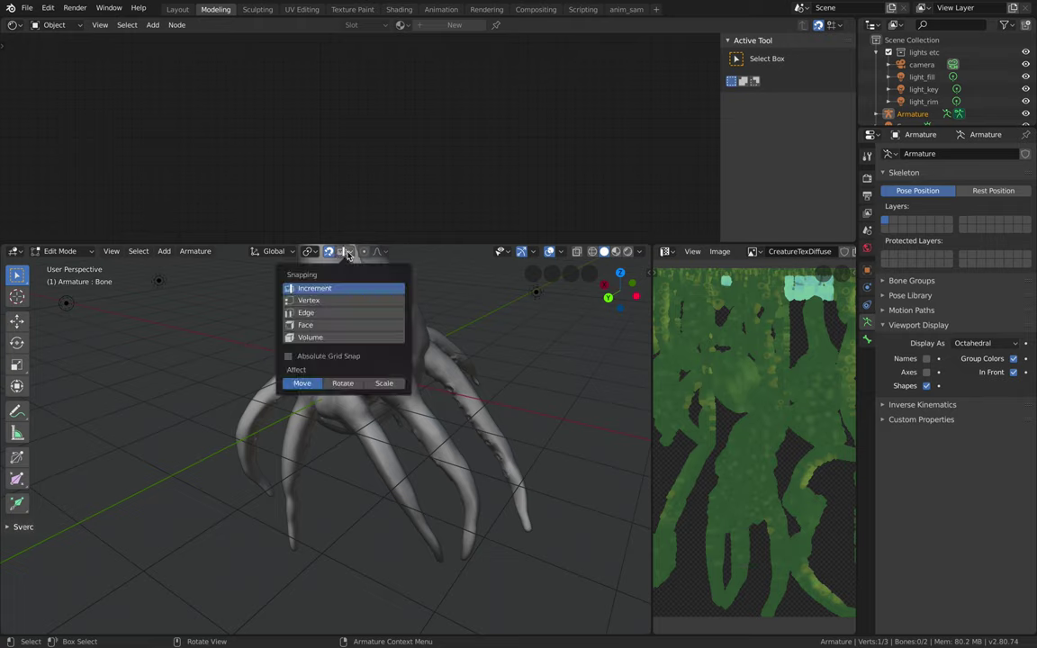
left_click(333, 339)
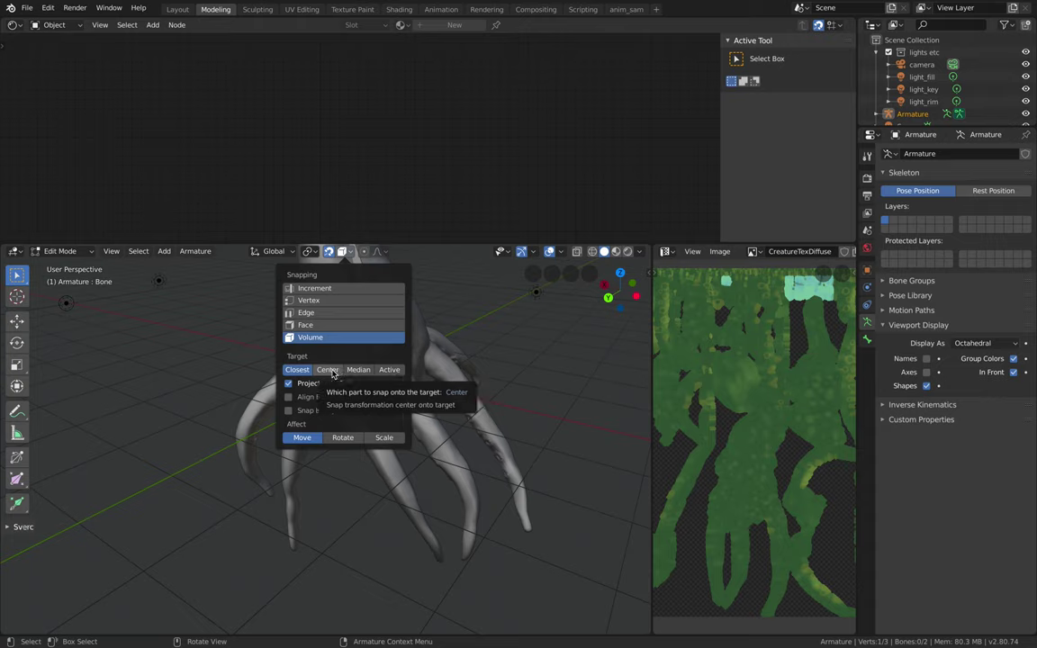
left_click(327, 371)
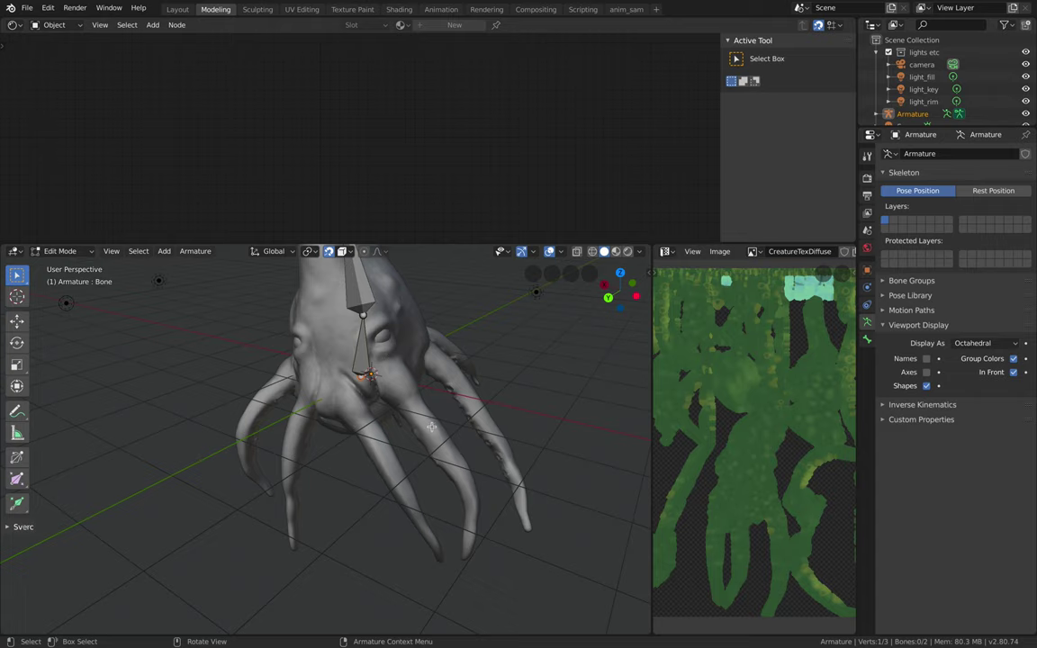
Step: Extrude a chain of four volume-snapped bones from the root bone's base down to the front tentacle's tip, redoing misplaced segments
middle_click_drag(430, 425, 322, 391)
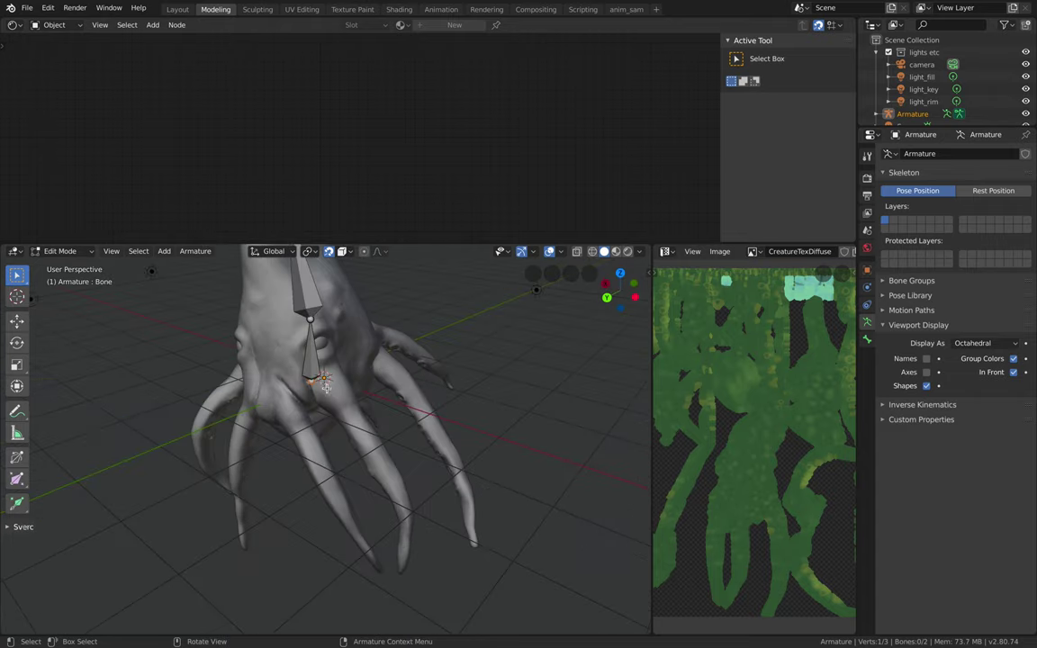
key("e")
left_click(349, 408)
key("e")
left_click(366, 438)
key("e")
left_click(399, 482)
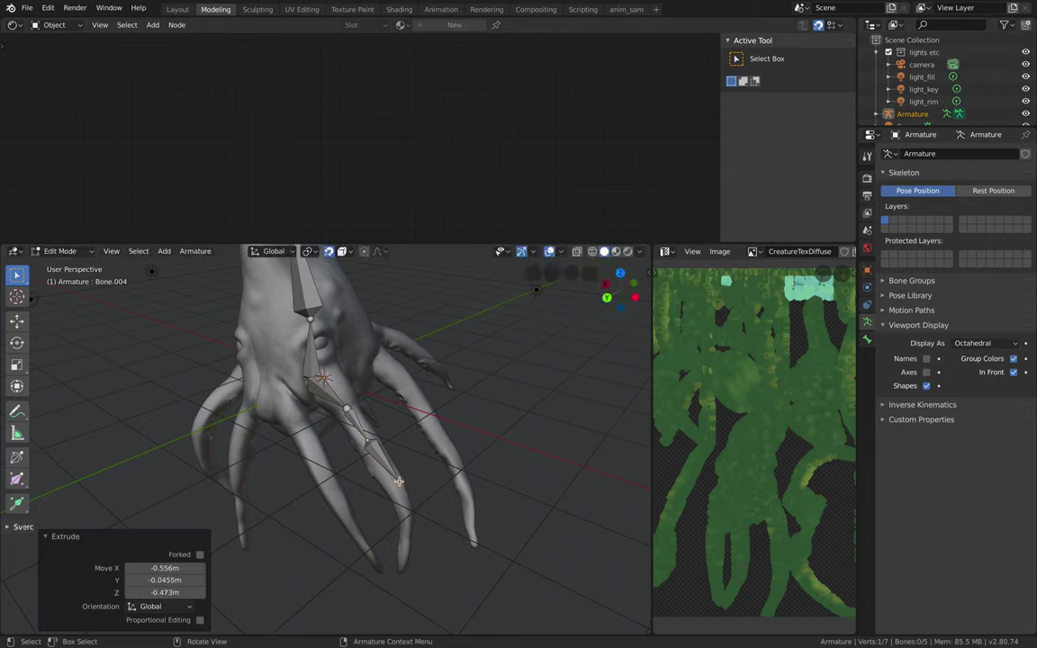
key("ctrl+z")
key("e")
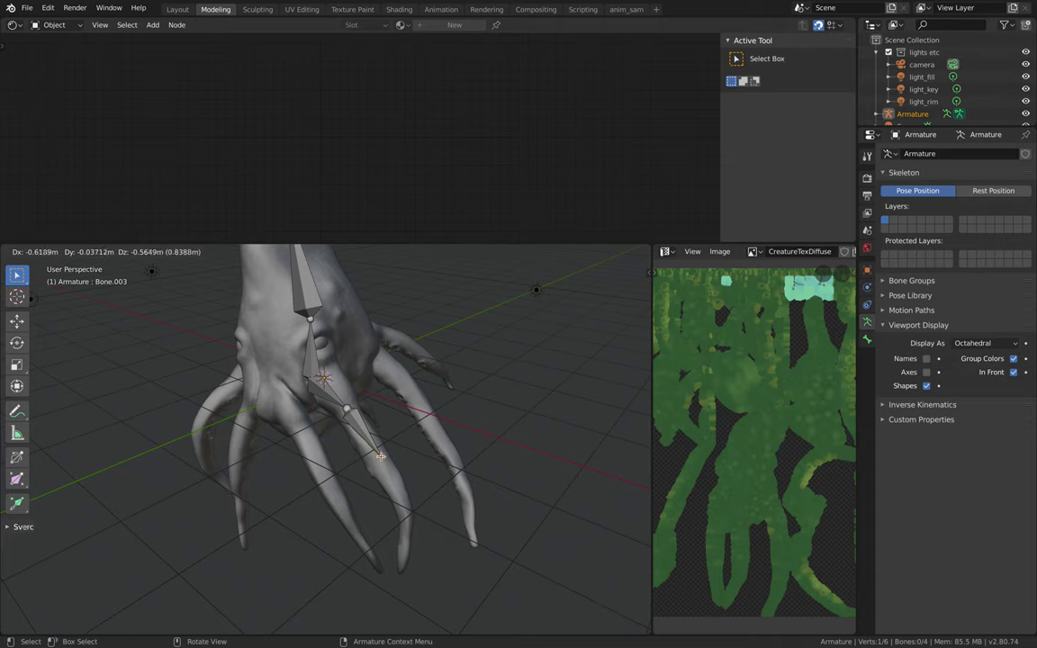
left_click(406, 506)
key("e")
left_click(409, 557)
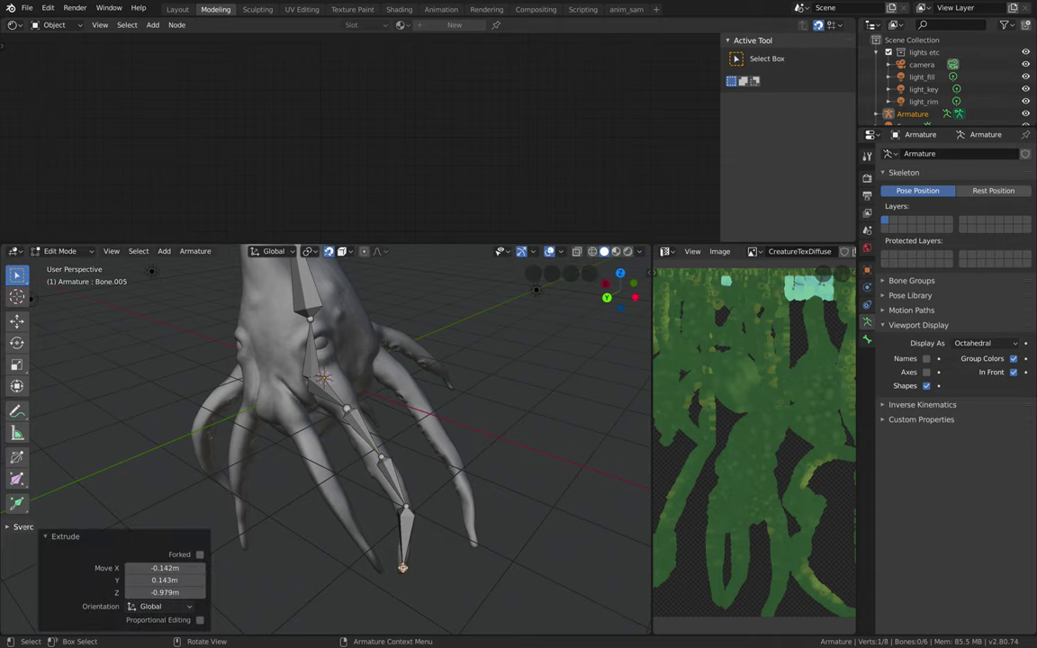
Step: Extrude another four-bone chain from the root bone's base along the neighbouring front tentacle to its tip
middle_click_drag(408, 557, 332, 459)
left_click(305, 416)
key("e")
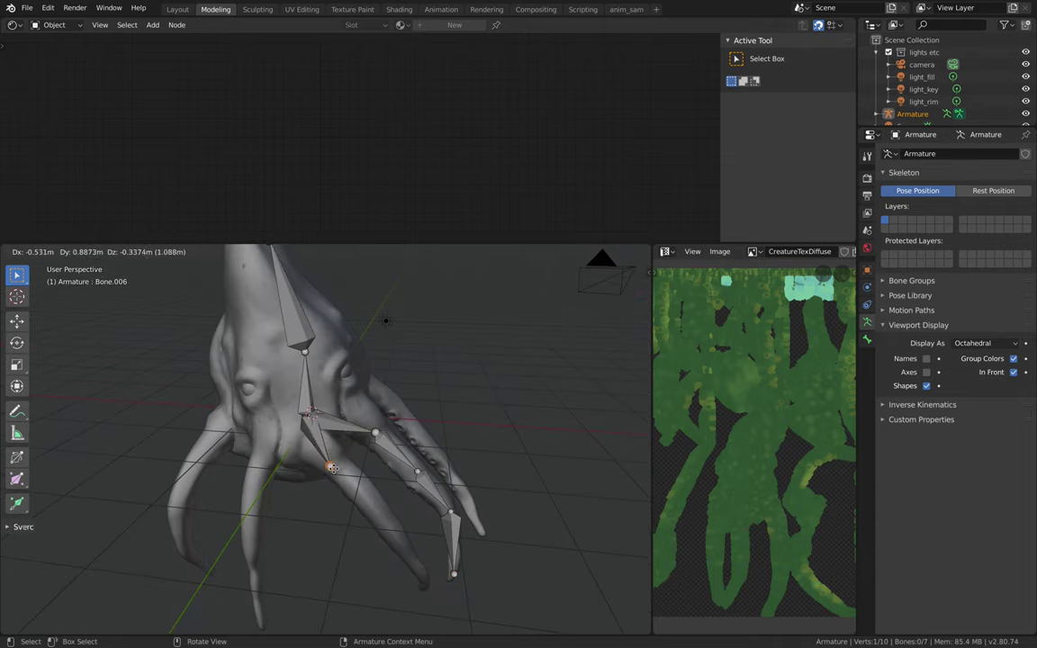
left_click(337, 470)
key("e")
left_click(377, 504)
key("e")
left_click(401, 542)
key("e")
left_click(427, 581)
Step: Extrude a chain of four volume-snapped bones from the root bone's base down the long middle tentacle to its tip
middle_click_drag(427, 581, 373, 412)
left_click(403, 437)
key("e")
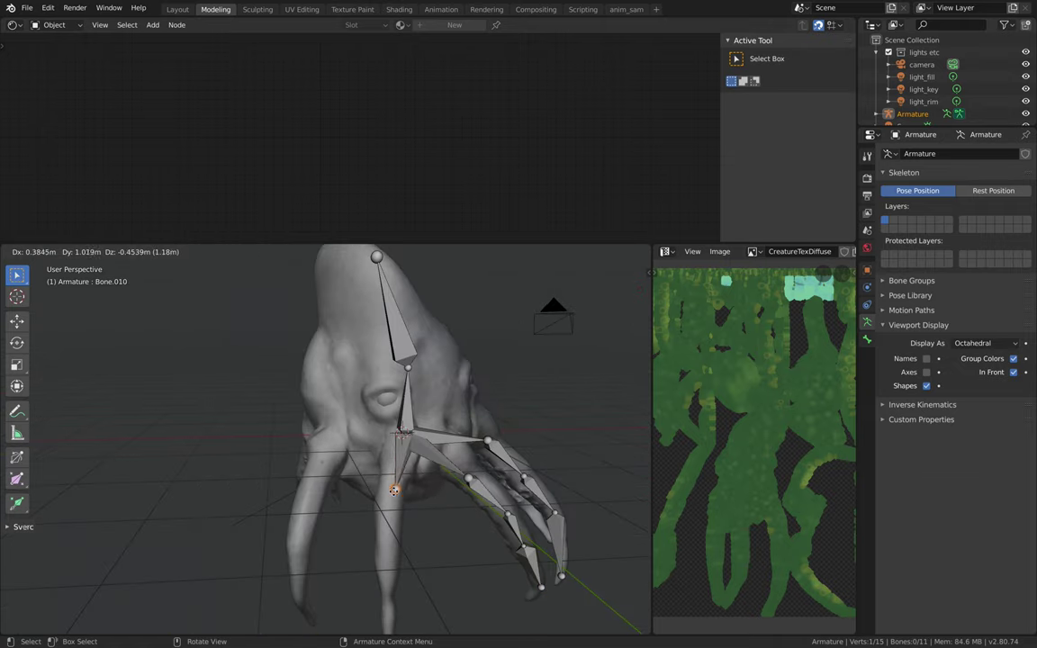
left_click(387, 507)
middle_click_drag(393, 541, 386, 506, "shift")
key("e")
left_click(388, 589)
key("e")
left_click(389, 633)
middle_click_drag(388, 633, 384, 601, "shift")
key("e")
left_click(387, 611)
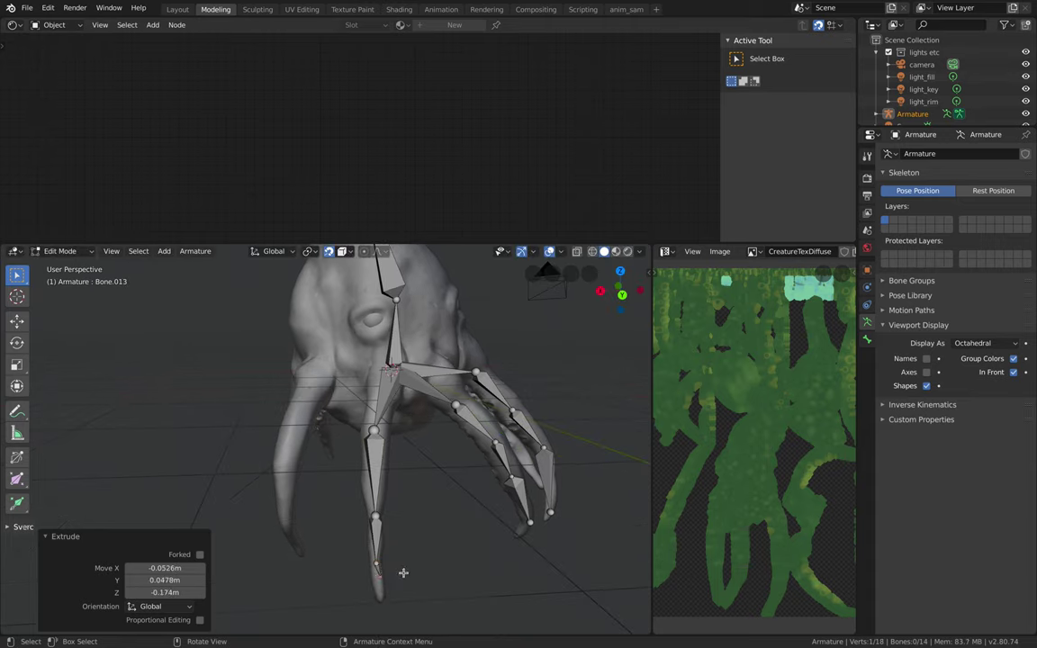
key("e")
left_click(343, 540)
Step: Extrude a bone from the root bone's base to the adjacent side tentacle, undo the two extra segments and reposition its end joint
middle_click_drag(343, 540, 432, 378)
left_click(351, 304)
key("e")
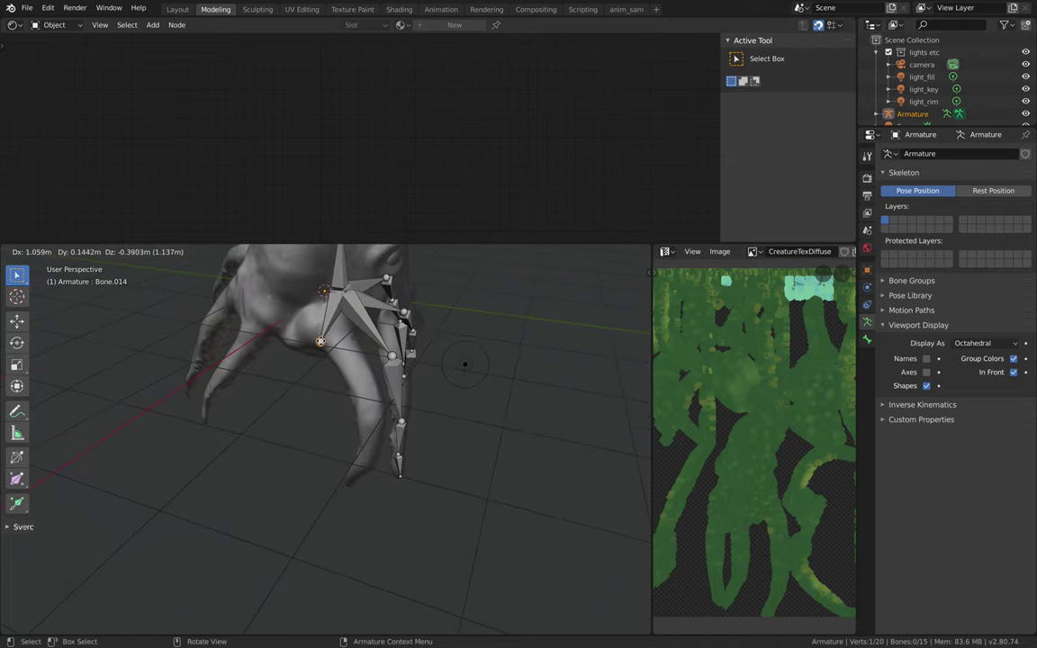
left_click(330, 346)
key("e")
left_click(358, 366)
key("e")
left_click(366, 400)
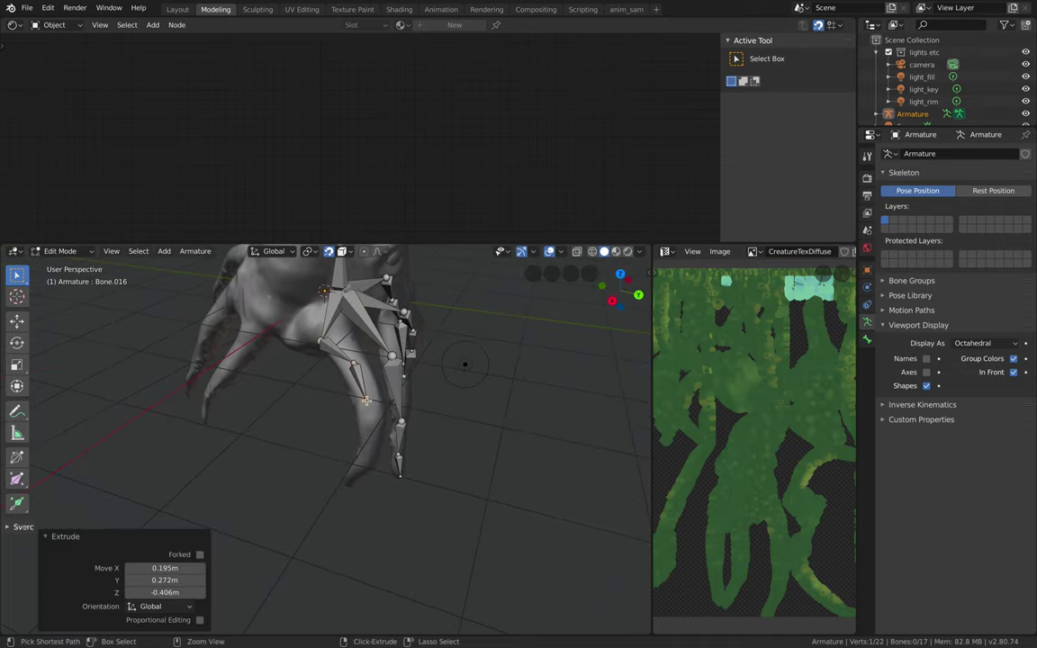
key("ctrl+z")
key("ctrl+z")
key("g")
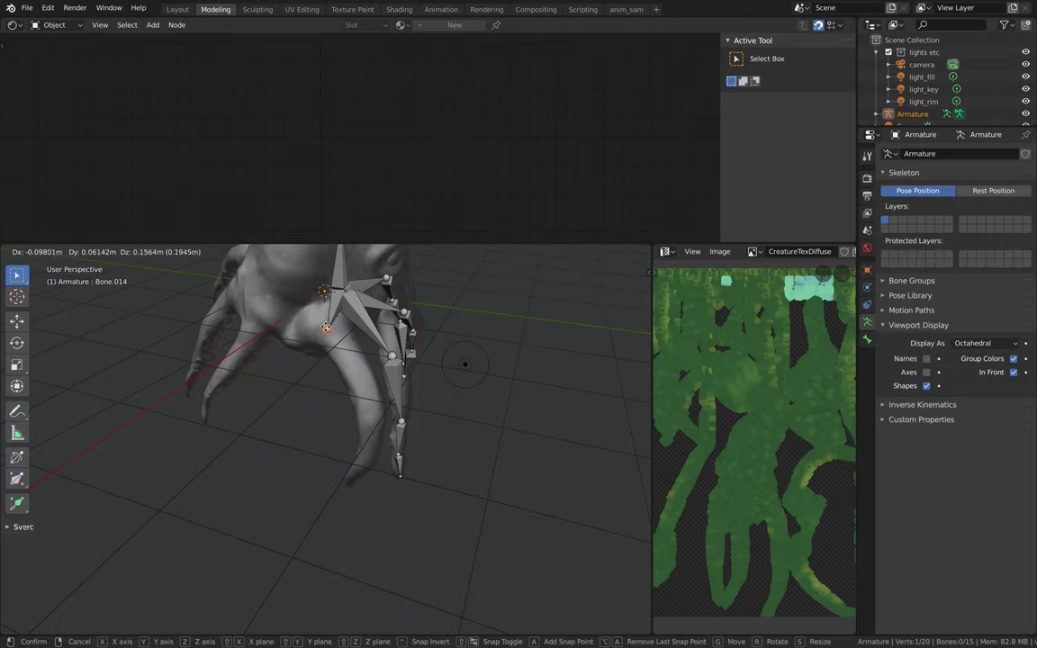
left_click(324, 324)
Step: Extrude four more snapped bones from that joint along the curved side tentacle to its tip
key("e")
left_click(347, 364)
key("e")
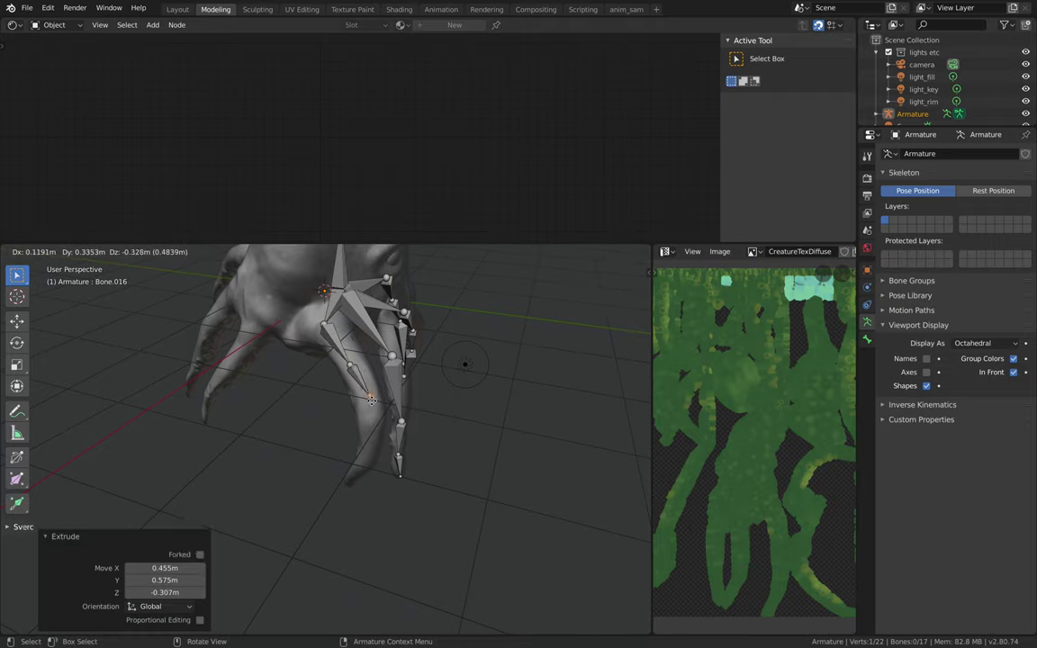
left_click(371, 407)
key("e")
left_click(379, 452)
key("e")
left_click(351, 483)
Step: Return to Object Mode, frame the armature in the viewport, save the file and select the armature
middle_click_drag(441, 407, 412, 388)
key("ctrl+Tab")
left_click(352, 402)
left_click(111, 252)
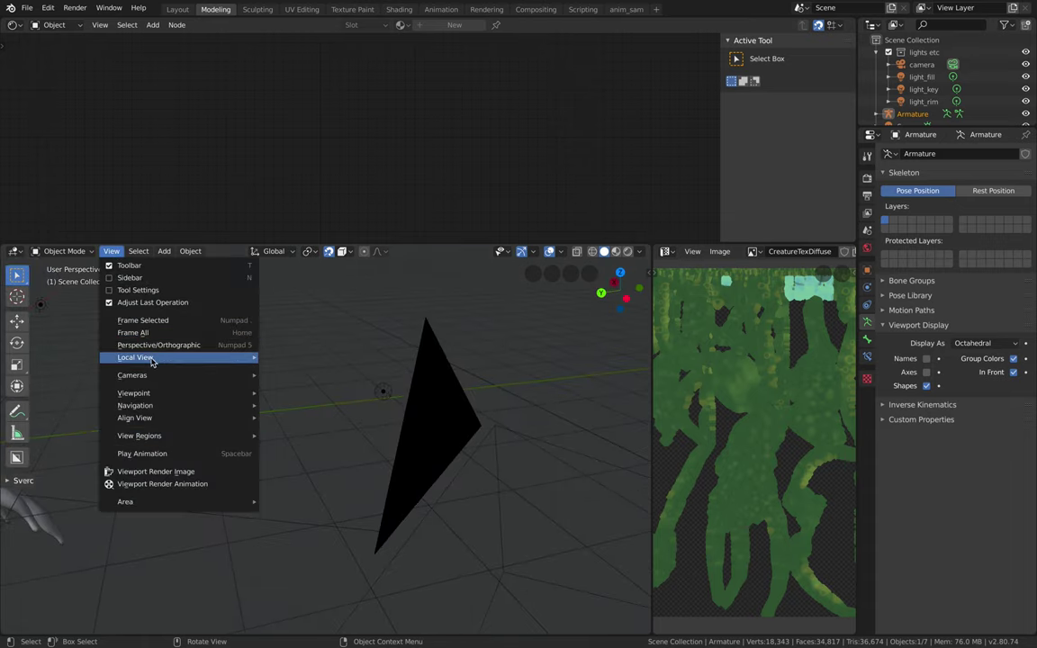
left_click(144, 321)
mouse_move(335, 410)
middle_mouse_down()
mouse_move(346, 414)
mouse_move(328, 406)
middle_mouse_up()
key("ctrl+s")
key("a")
key("a")
left_click(306, 387)
left_click(273, 331)
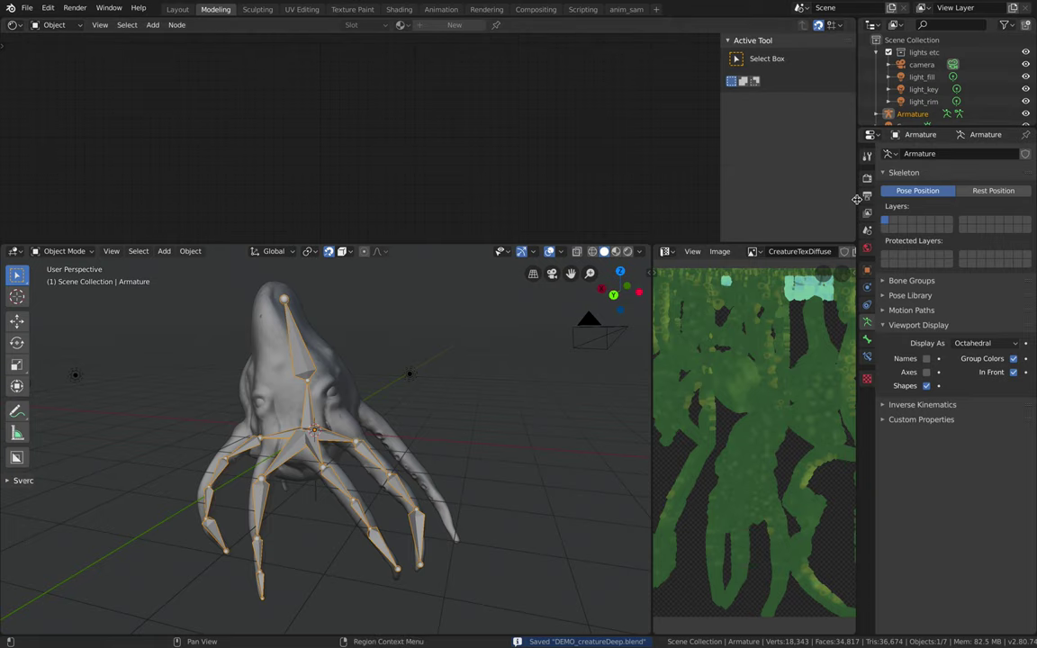
Step: Widen the properties area and briefly display the armature's bone names in the viewport before hiding them again
left_click_drag(857, 199, 845, 200)
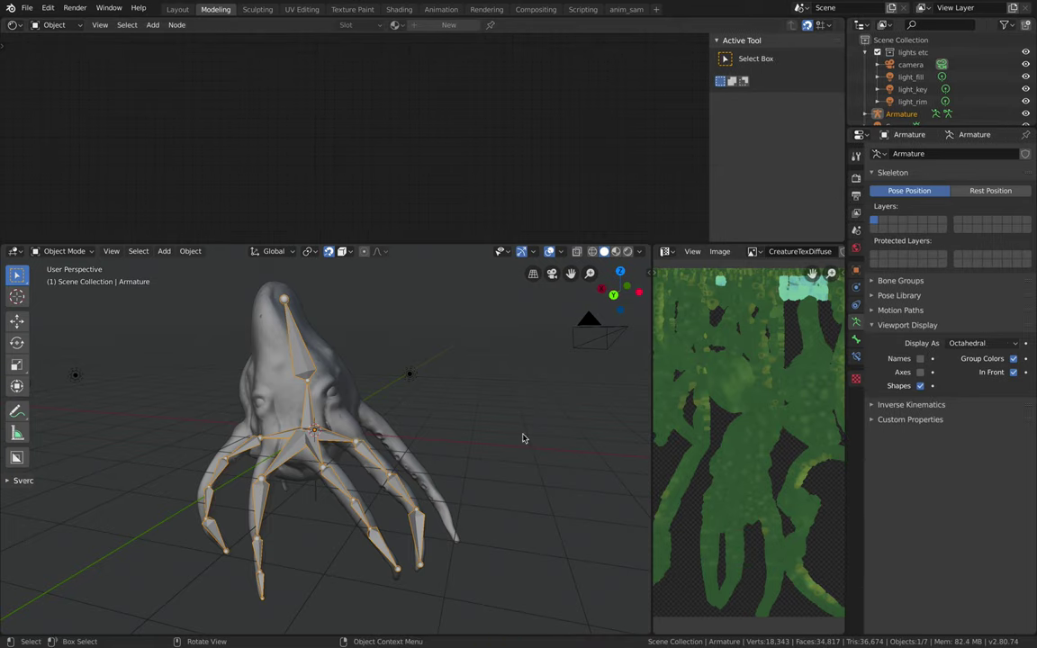
left_click(920, 359)
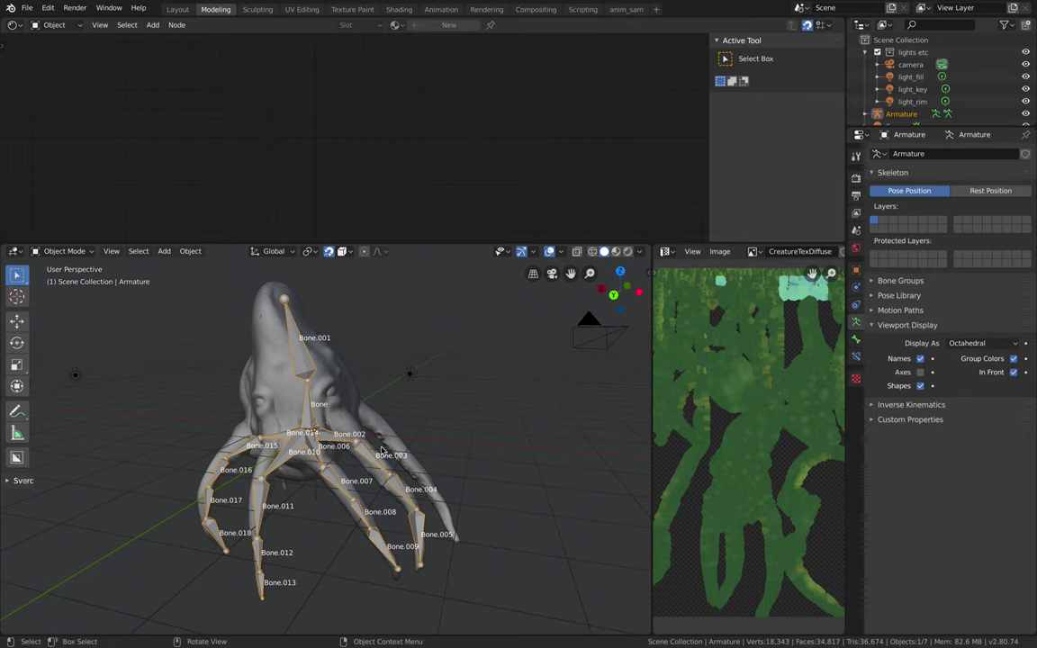
left_click(919, 358)
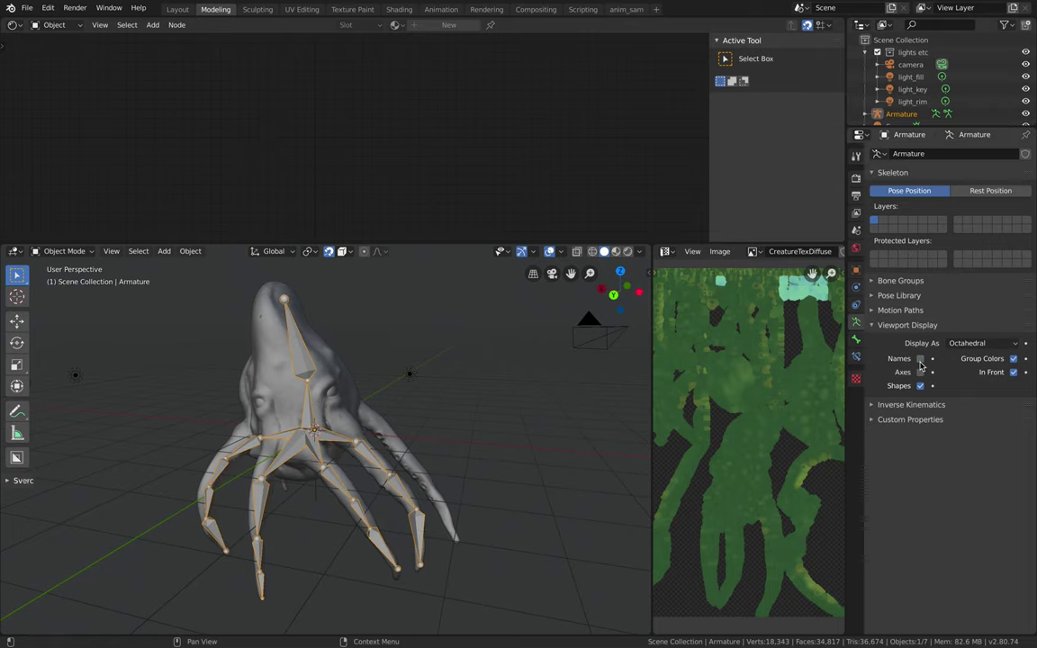
Step: Select the creature mesh and the armature, and parent the mesh to the armature with automatic weights
middle_click_drag(412, 461, 336, 387)
left_click(338, 375)
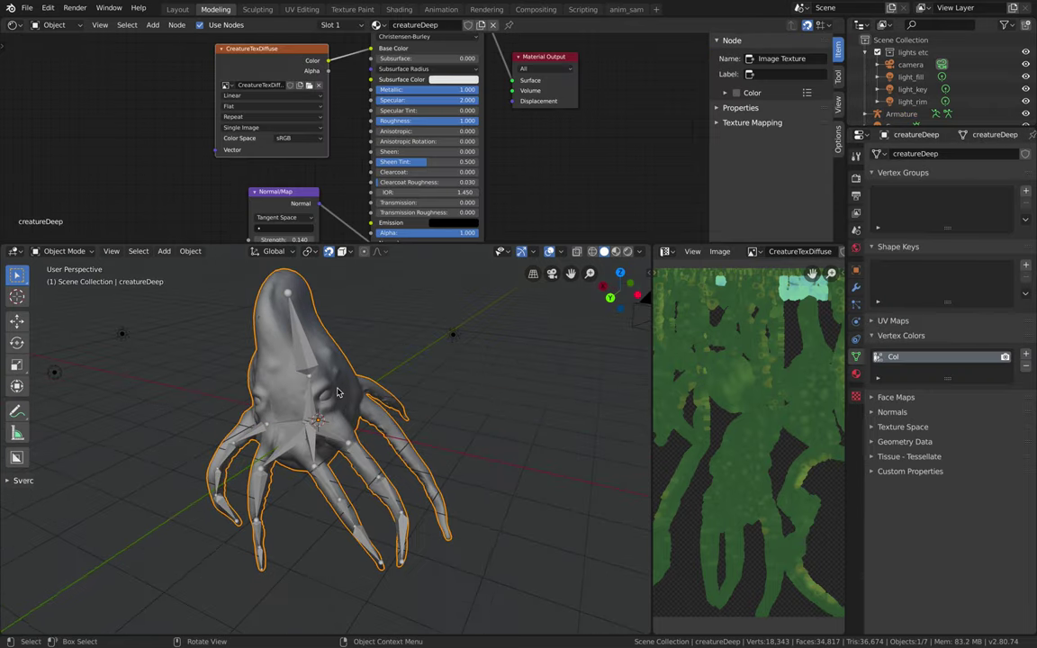
left_click(318, 431, "shift")
middle_click_drag(318, 431, 313, 437)
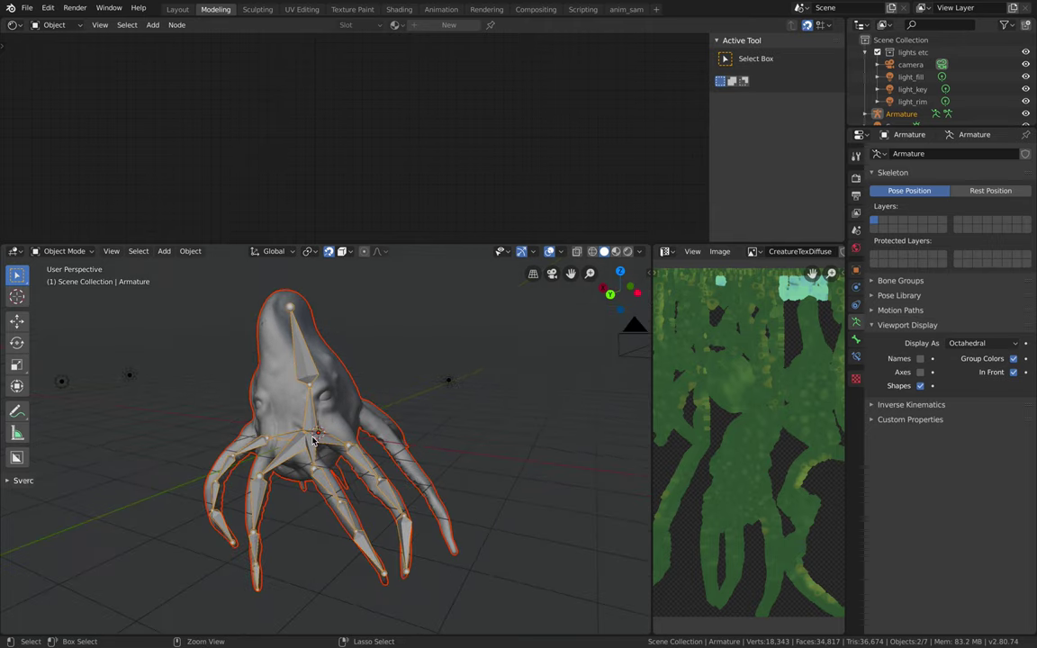
key("ctrl+p")
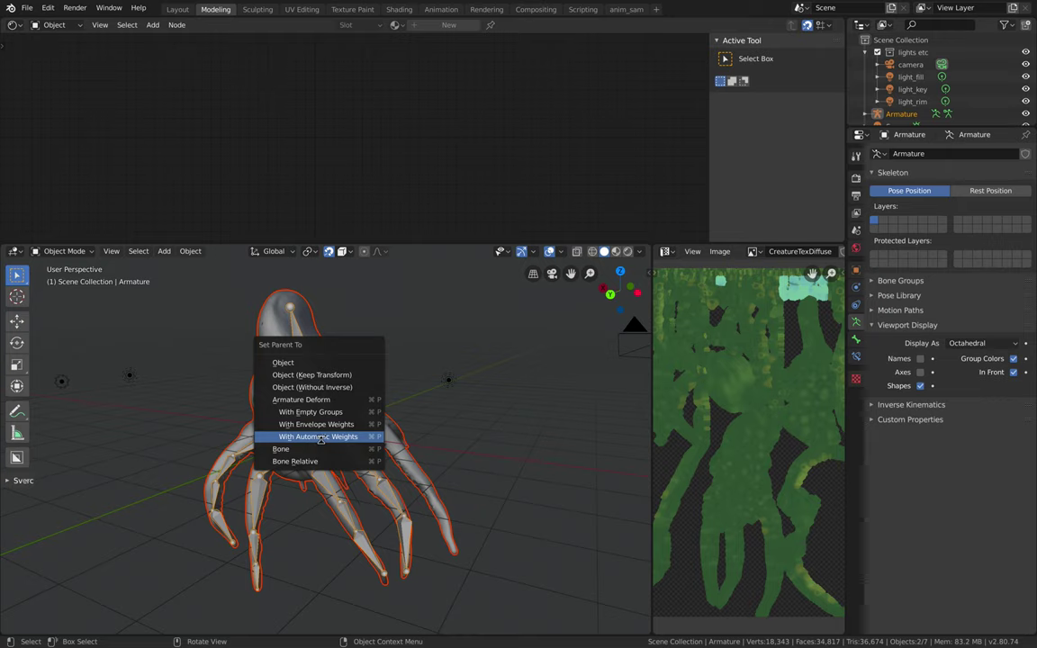
left_click(320, 437)
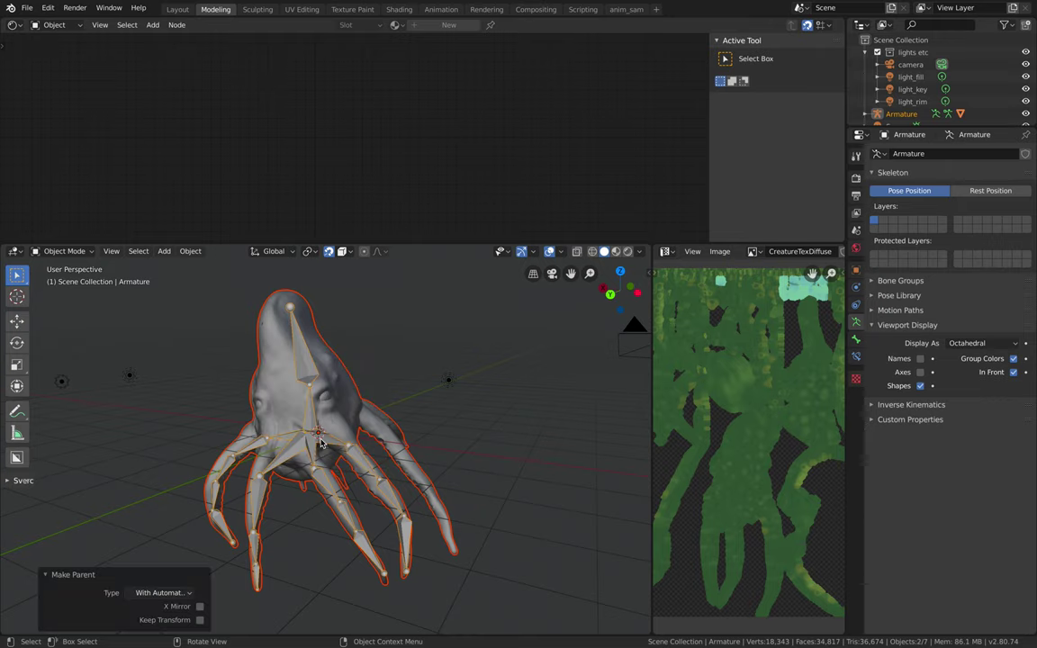
Step: Select only the armature and switch it to Pose Mode
middle_click_drag(312, 438, 378, 459)
left_click(386, 425)
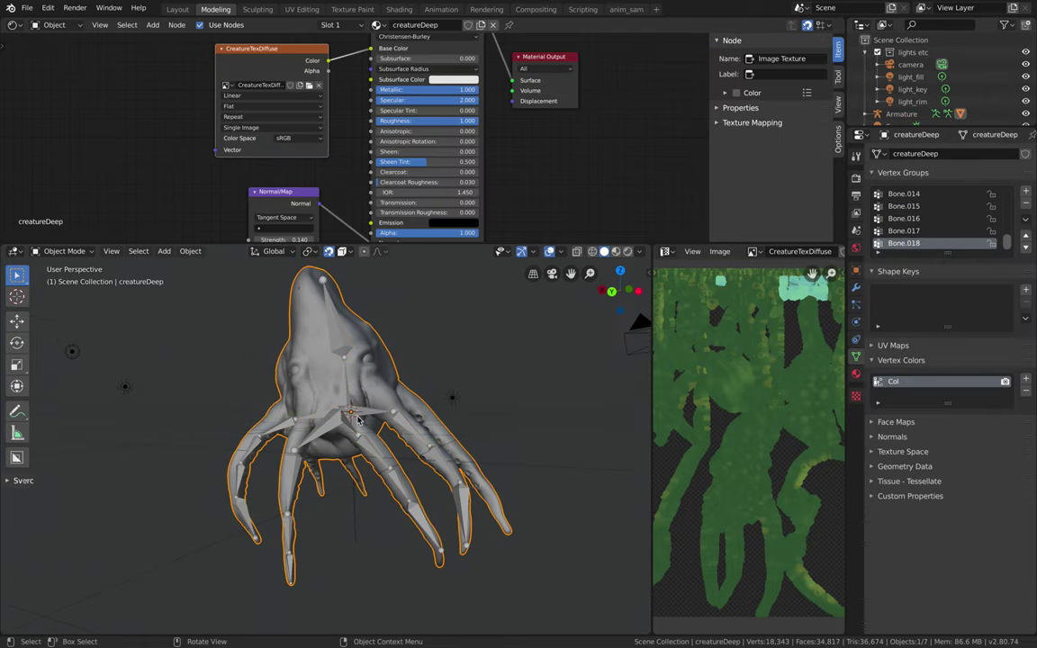
left_click(358, 418)
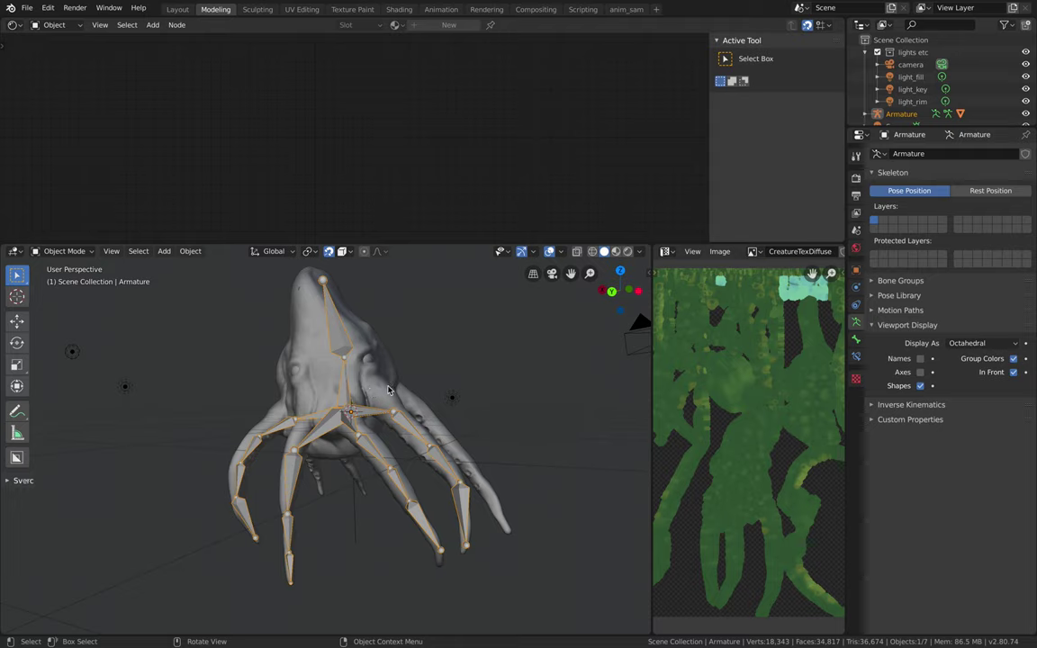
key("ctrl+Tab")
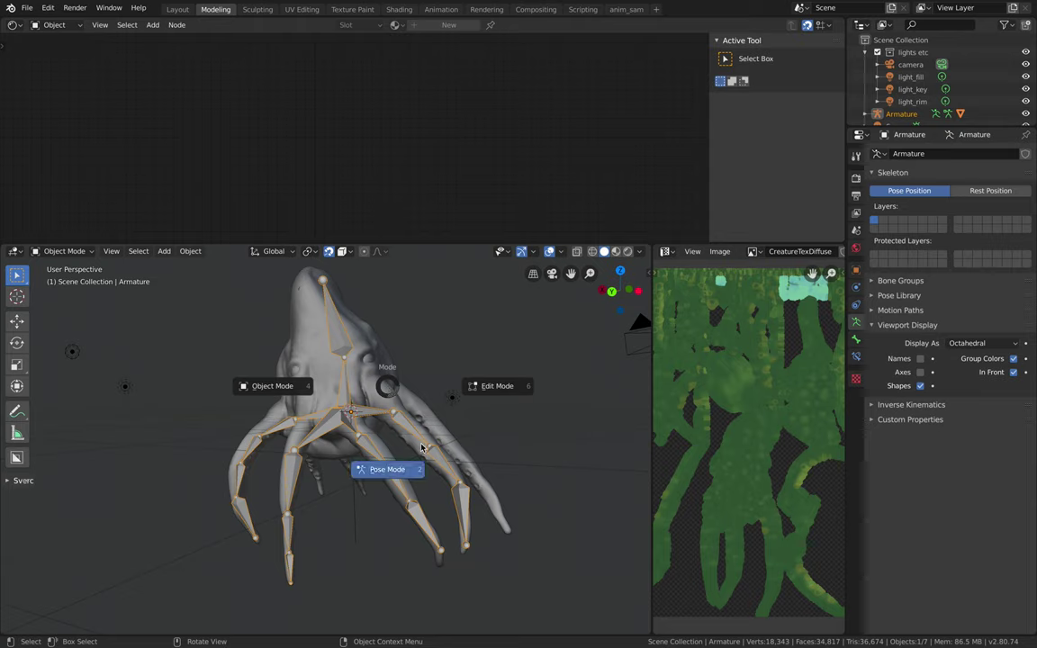
left_click(396, 466)
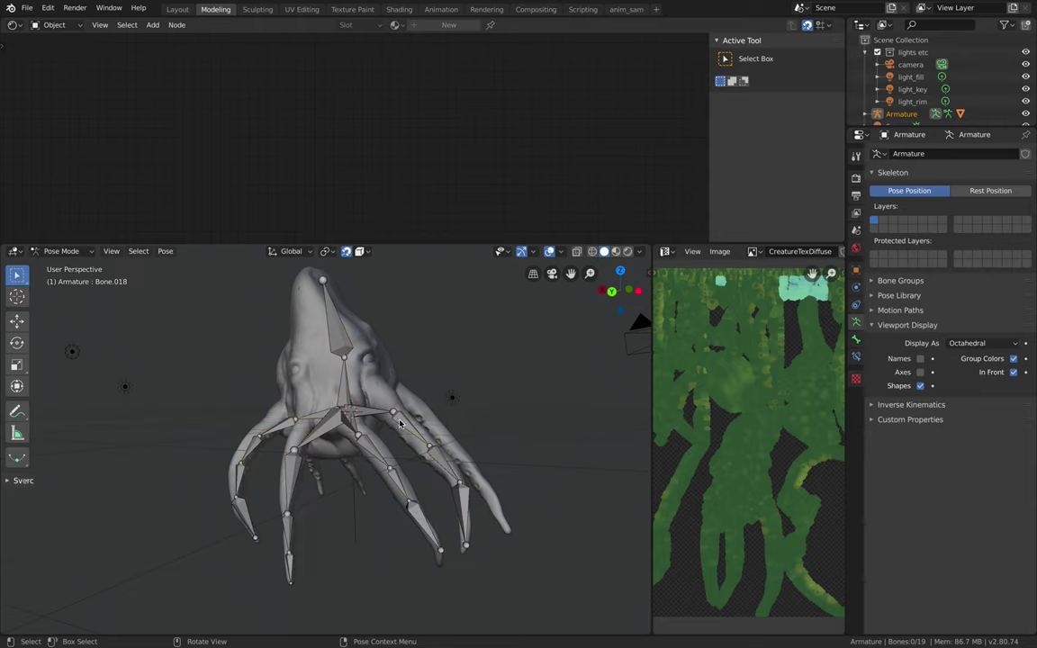
Step: Trackball-rotate Bone.003, the second bone of the front tentacle chain, twice with an angle of 1°
key("r")
key("r")
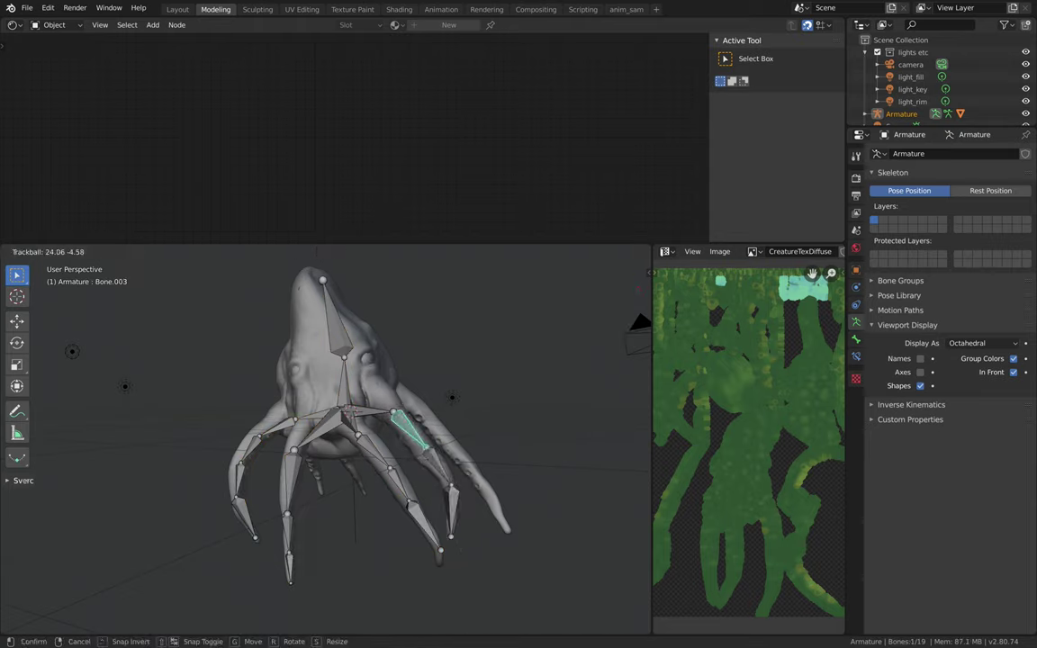
key("1")
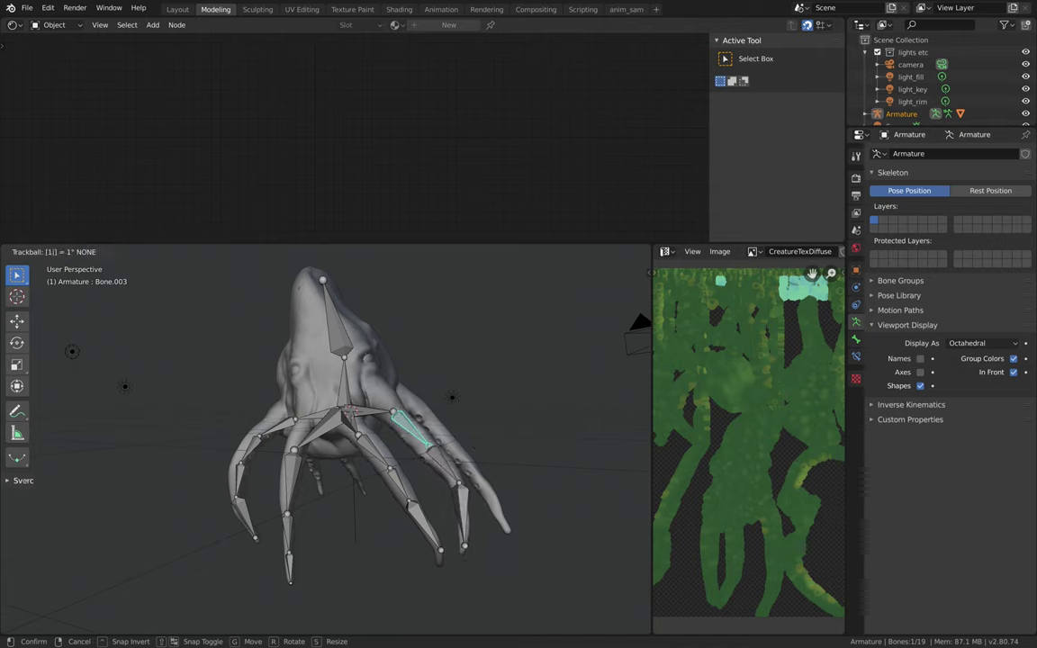
key("Return")
key("r")
key("r")
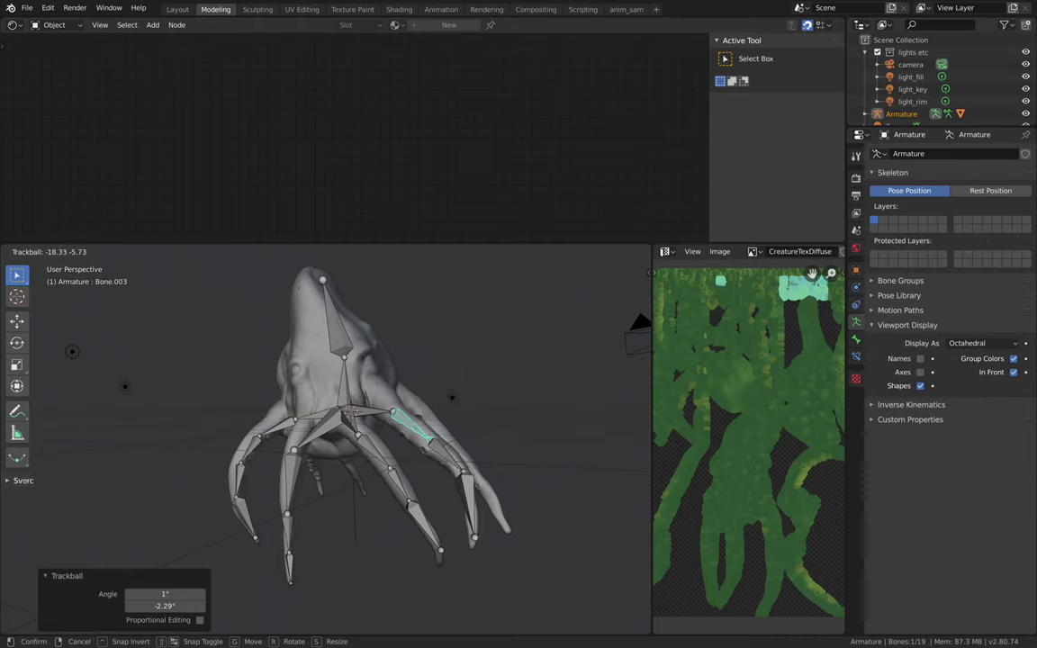
key("1")
key("Return")
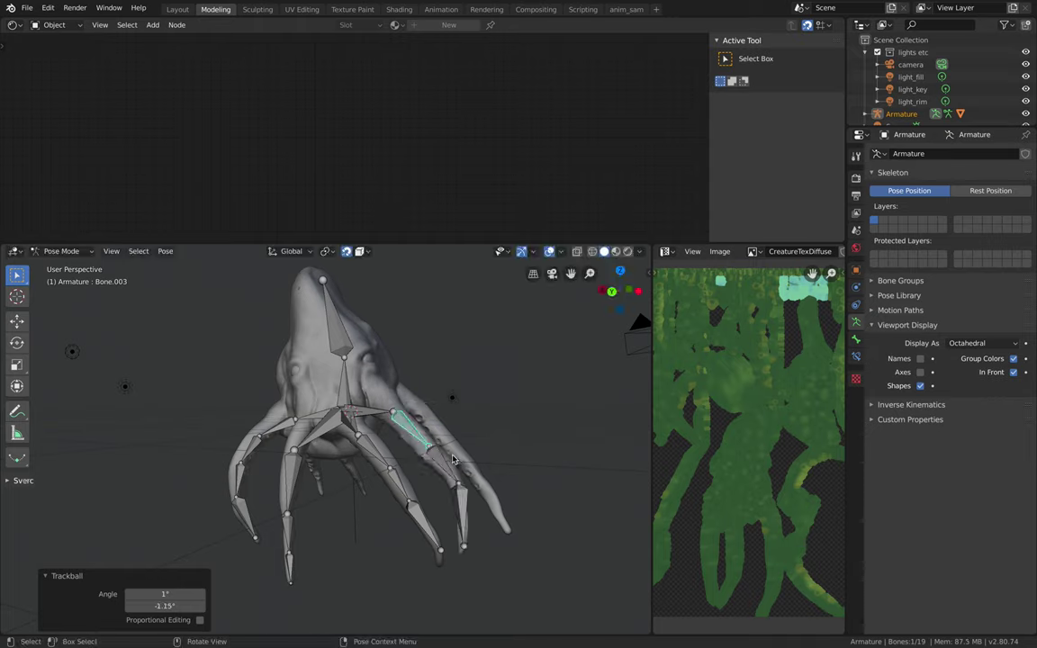
Step: Trackball-rotate the next bone in that chain, Bone.004, with an angle of 1°
left_click(449, 462)
key("r")
key("r")
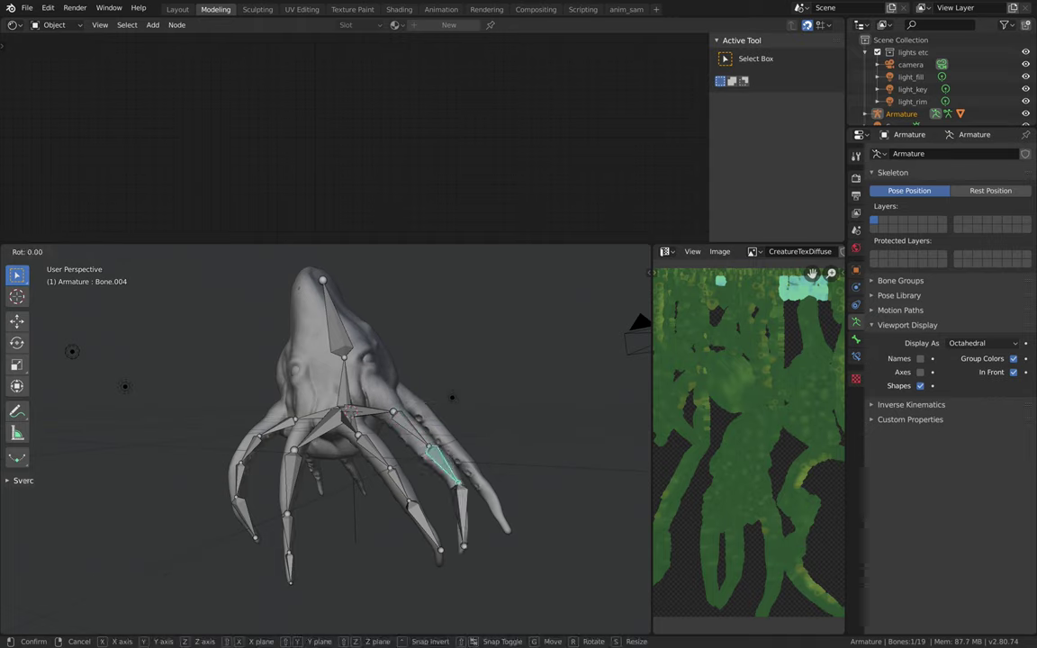
key("1")
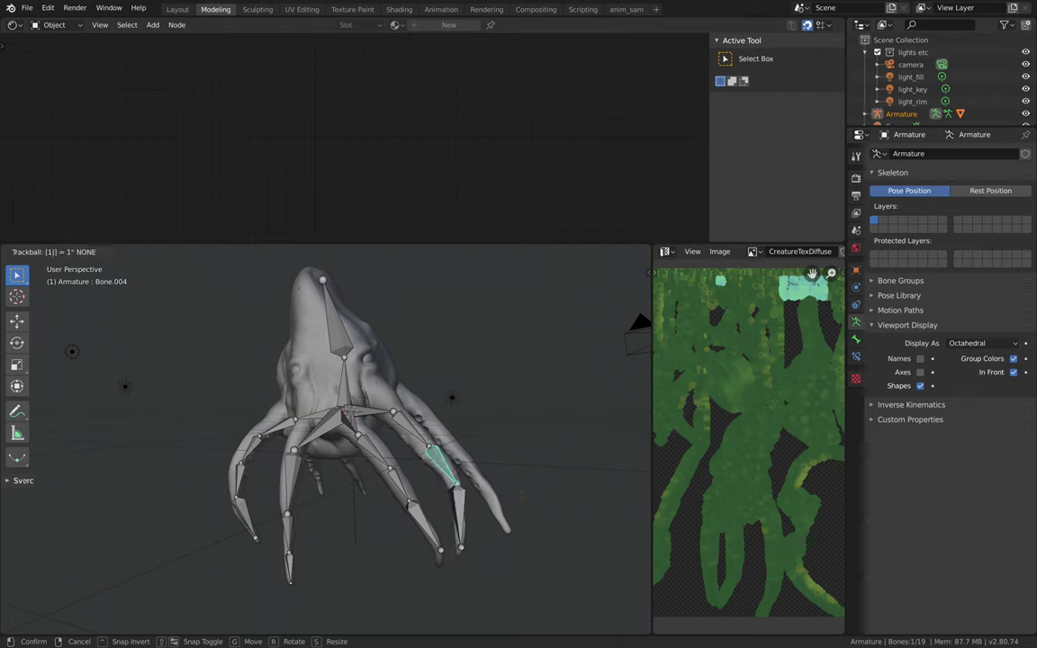
key("Return")
Step: Select all bones, show their transform values and raise the Y quaternion rotation across them to about 0.274
middle_click_drag(524, 446, 525, 446)
key("a")
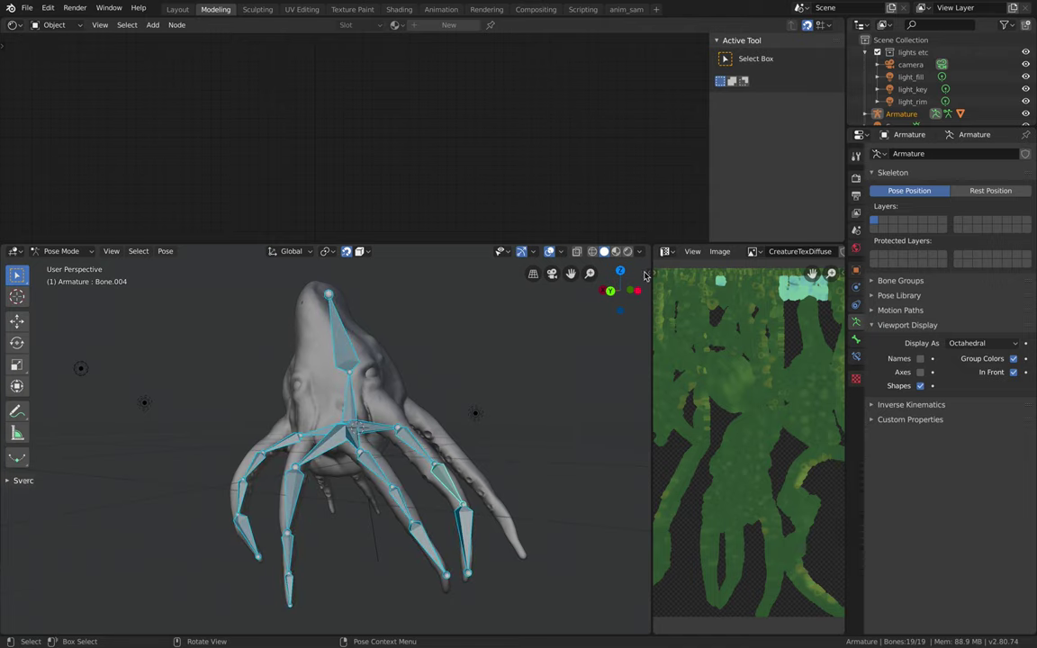
key("n")
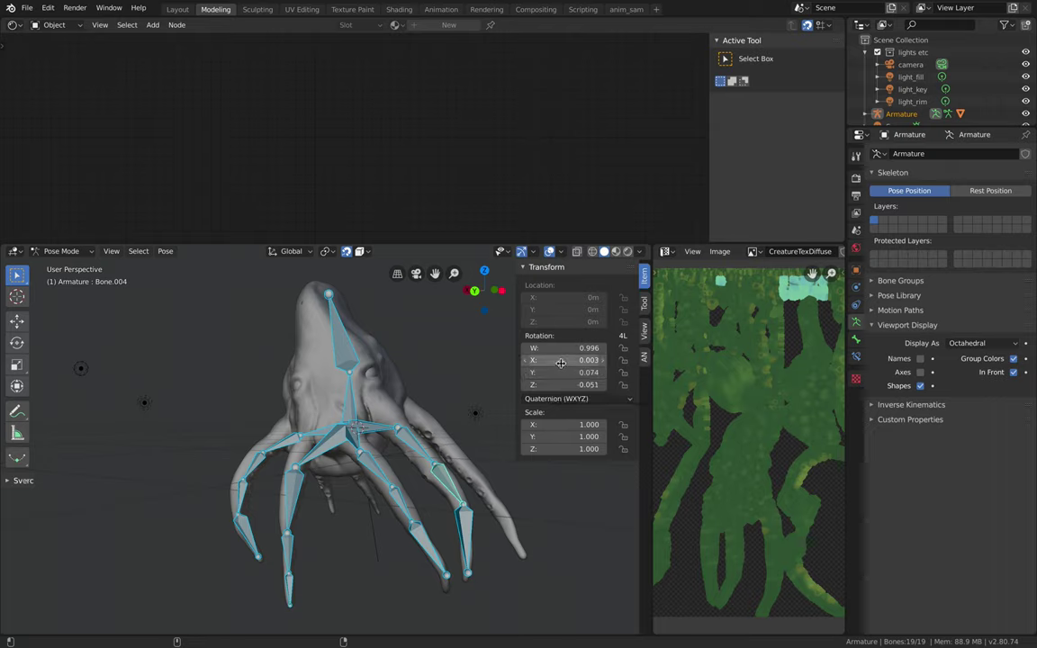
left_click_drag(558, 372, 594, 372)
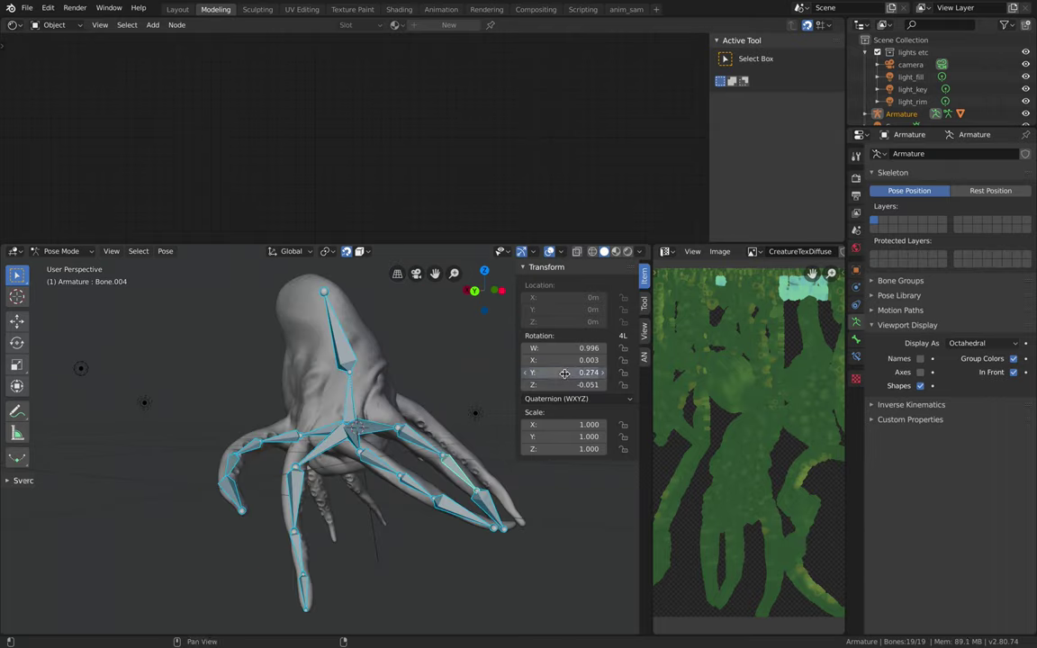
Step: Set the quaternion rotation to X 0.03, Y 0 and Z 0, and insert a rotation keyframe at frame 1
left_click_drag(563, 359, 569, 385)
type("0")
key("Return")
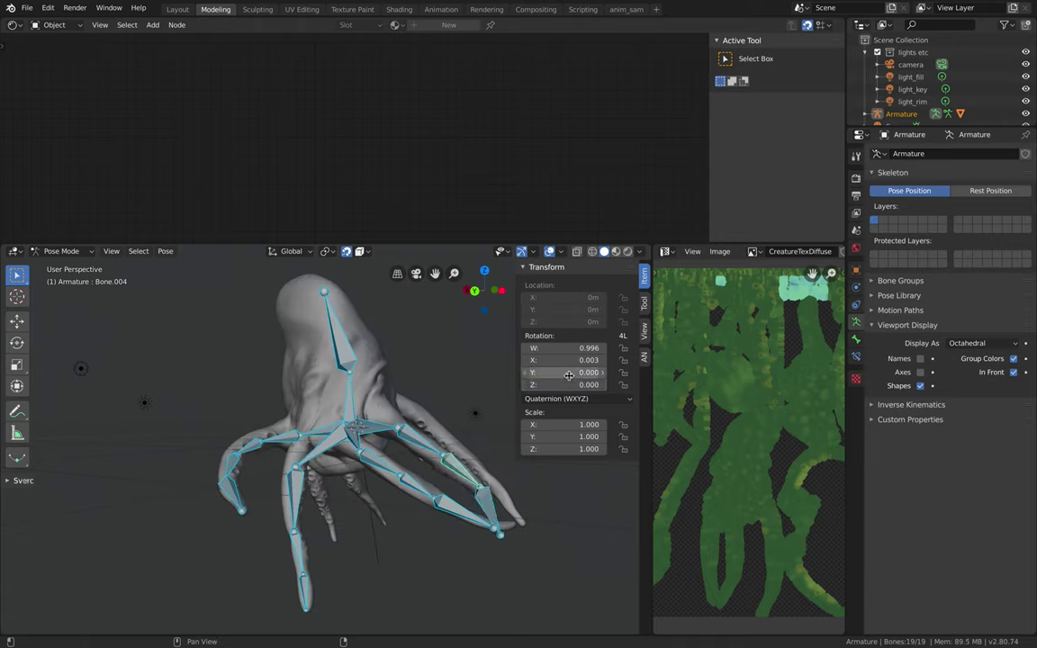
left_click(571, 360)
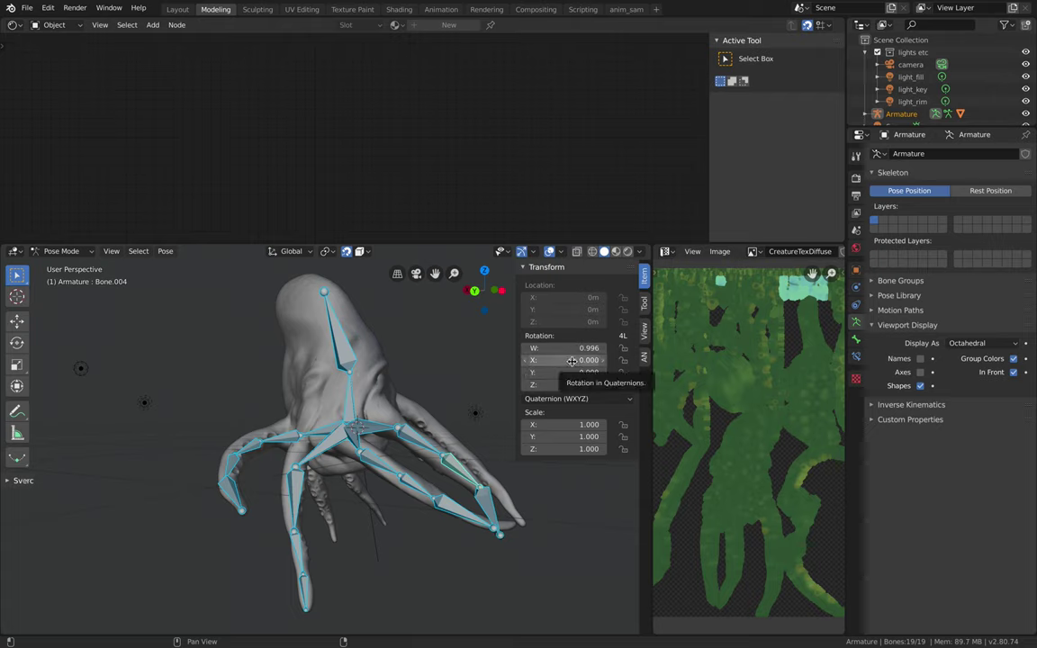
type("0.03")
key("Return")
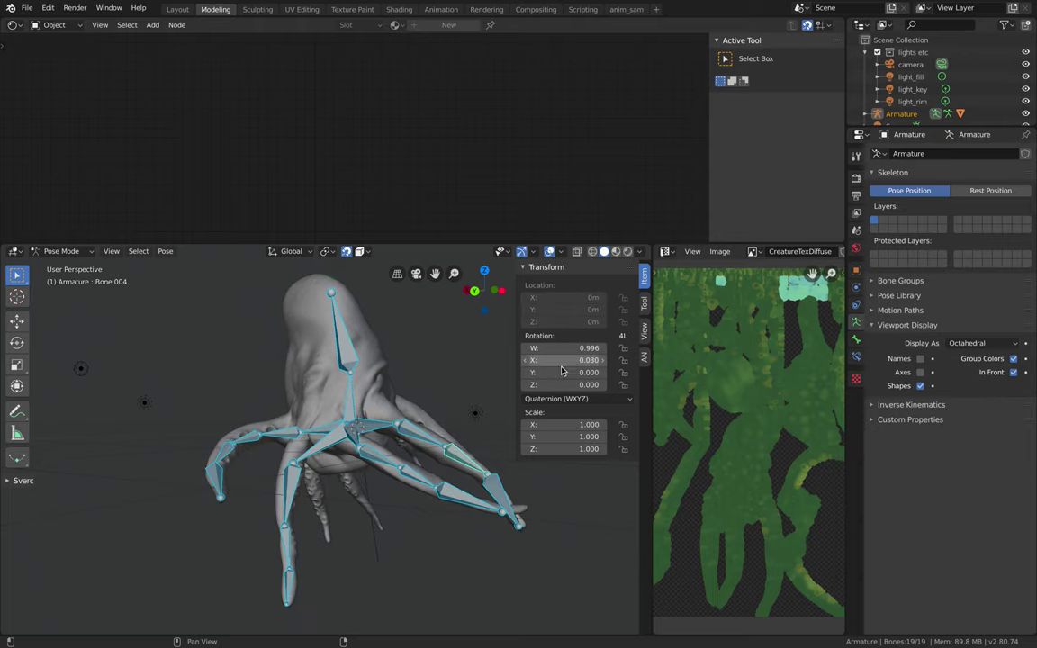
key("i")
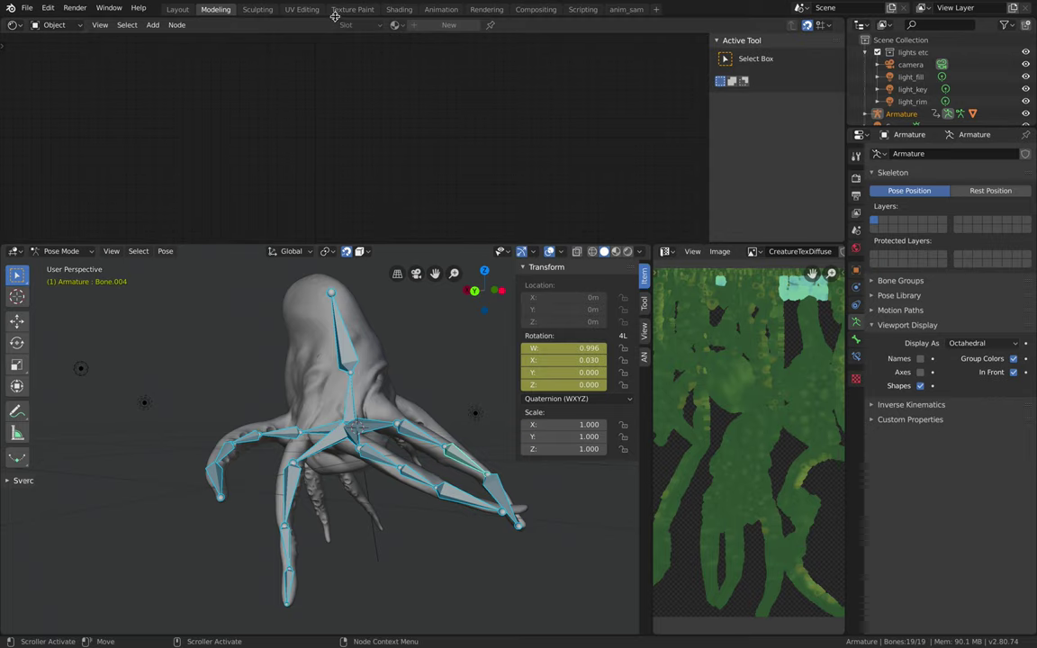
Step: Switch to the Animation workspace, show the bone transform values in the viewport and move the playhead to frame 20
left_click(440, 9)
scroll(539, 300, "up", 8)
middle_click_drag(539, 300, 834, 95)
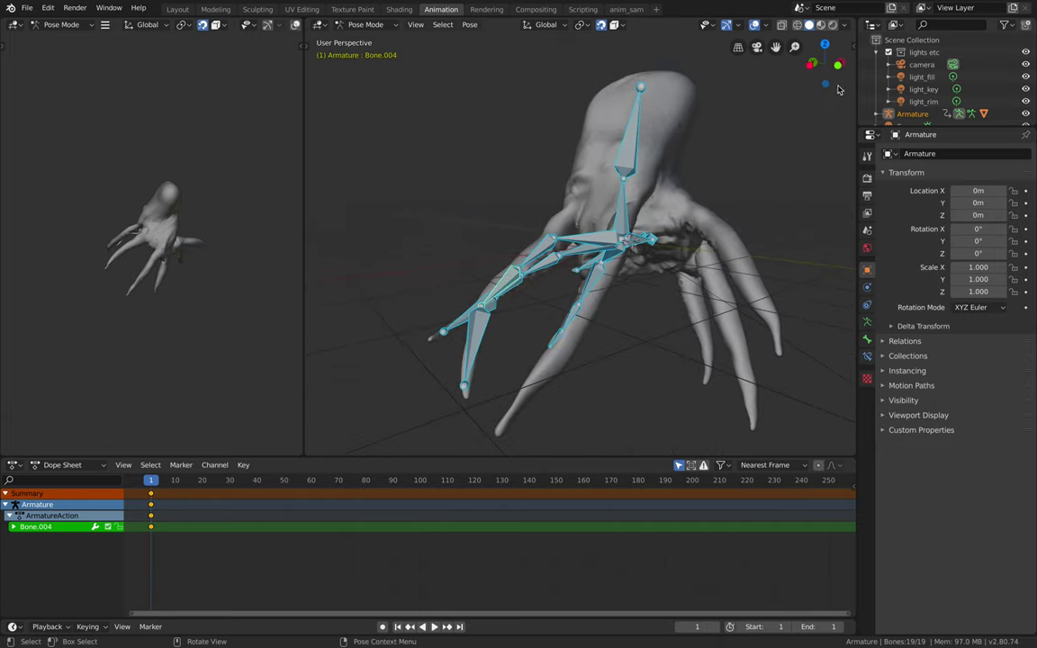
left_click(849, 46)
middle_click_drag(665, 199, 752, 144)
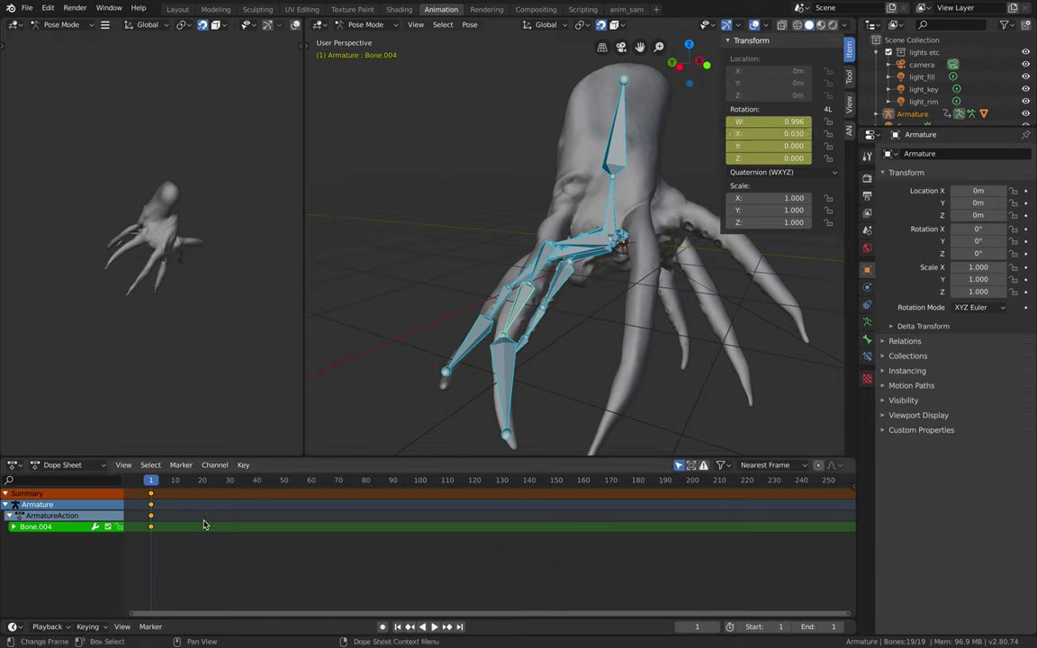
left_click(203, 481)
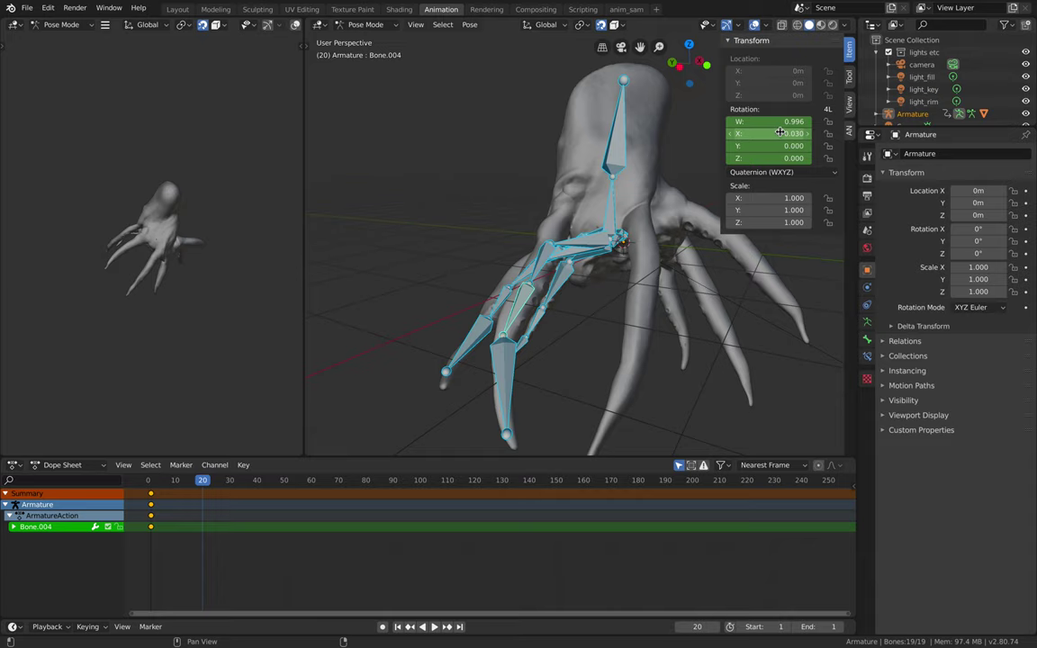
Step: Set the bones' X quaternion rotation to 0 and insert a rotation keyframe at frame 20
type("0")
key("Return")
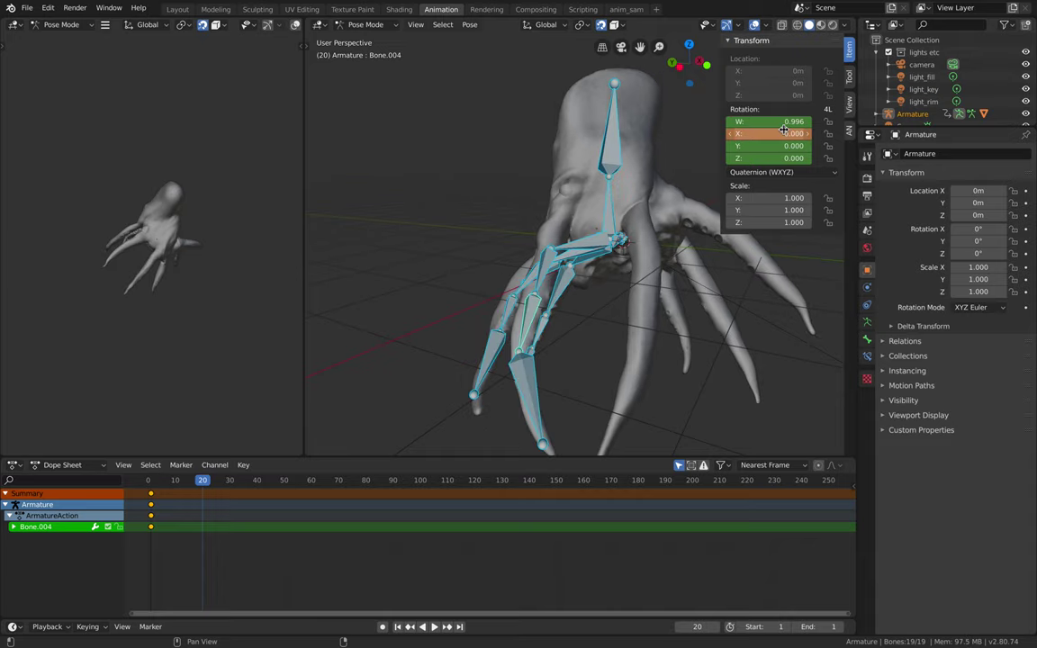
middle_click_drag(636, 226, 644, 234)
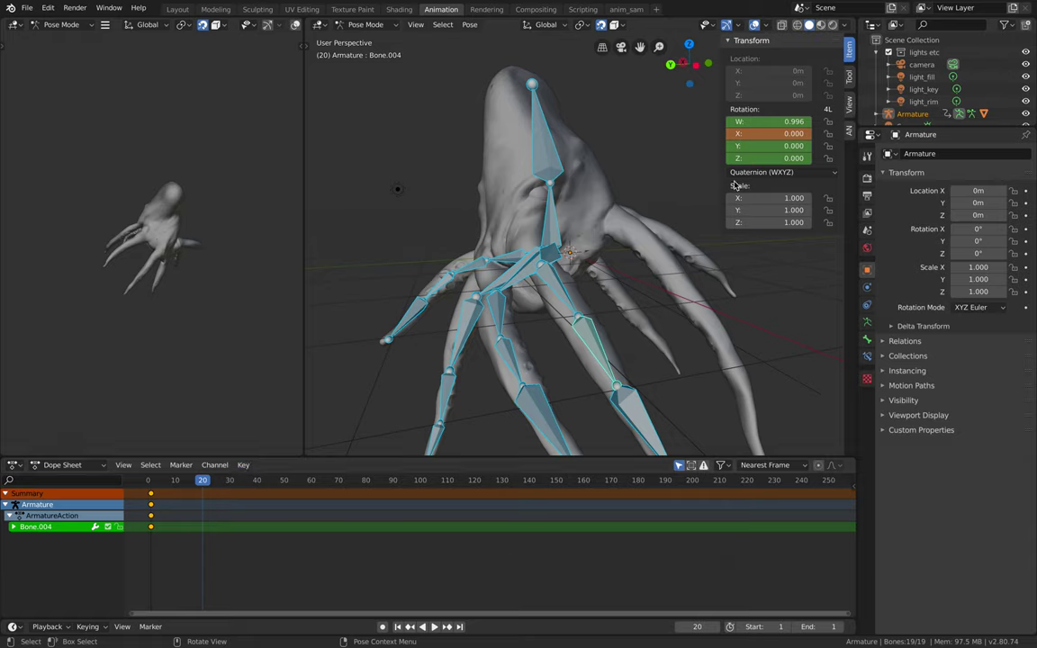
key("i")
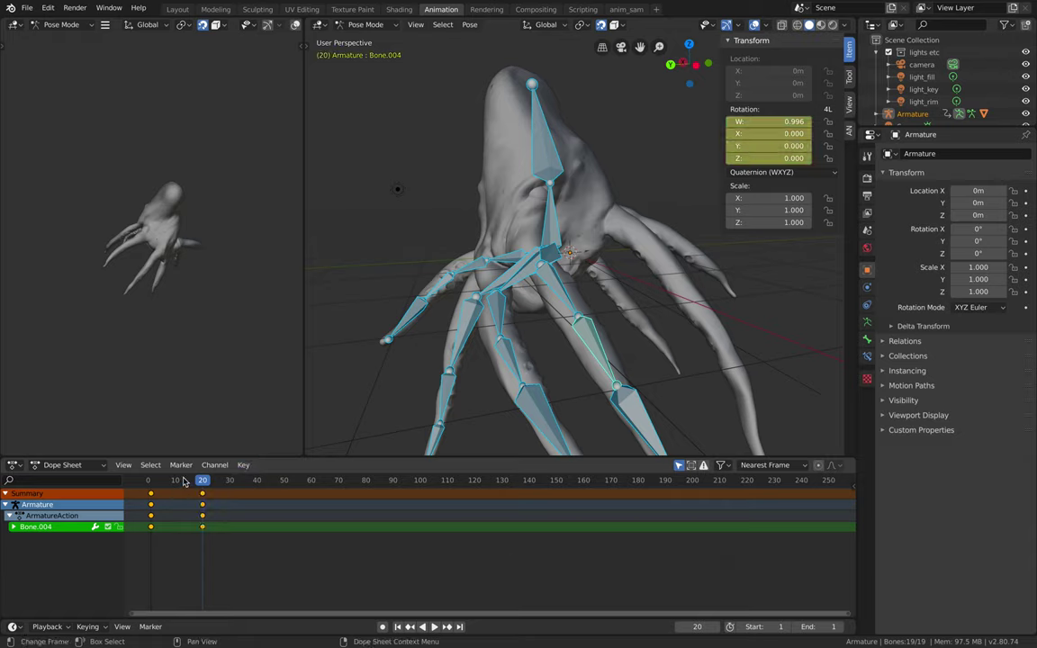
key("space")
Step: At frame 1, try an X rotation of -0.05 on all bones, raise it to 0.15 and keyframe the pose
left_click_drag(151, 481, 151, 483)
middle_click_drag(330, 387, 533, 256)
key("alt+a")
key("a")
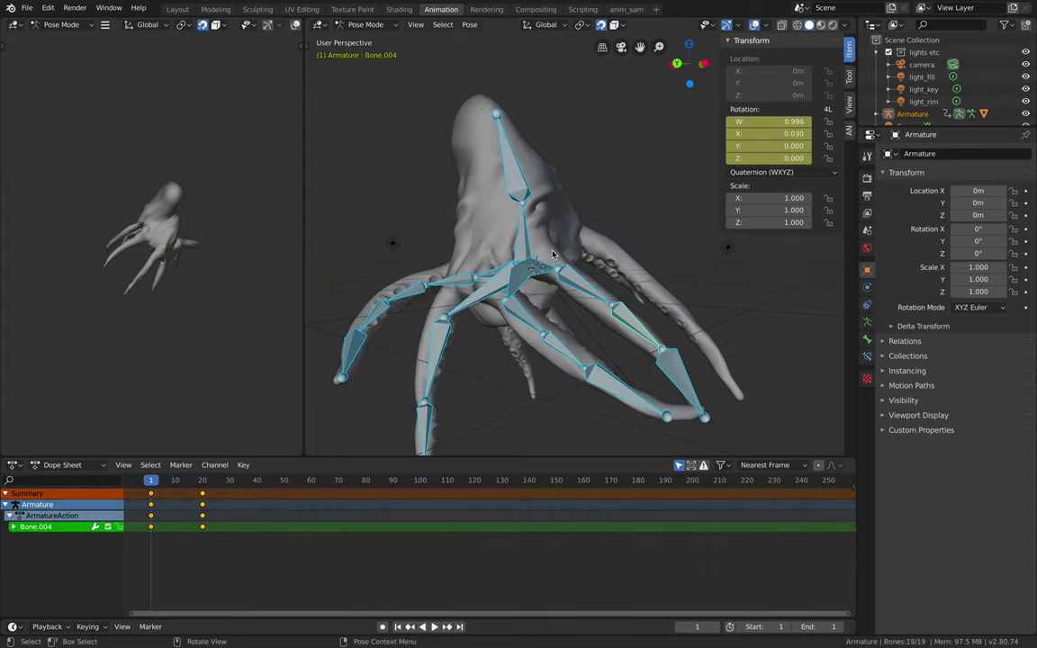
left_click(764, 134)
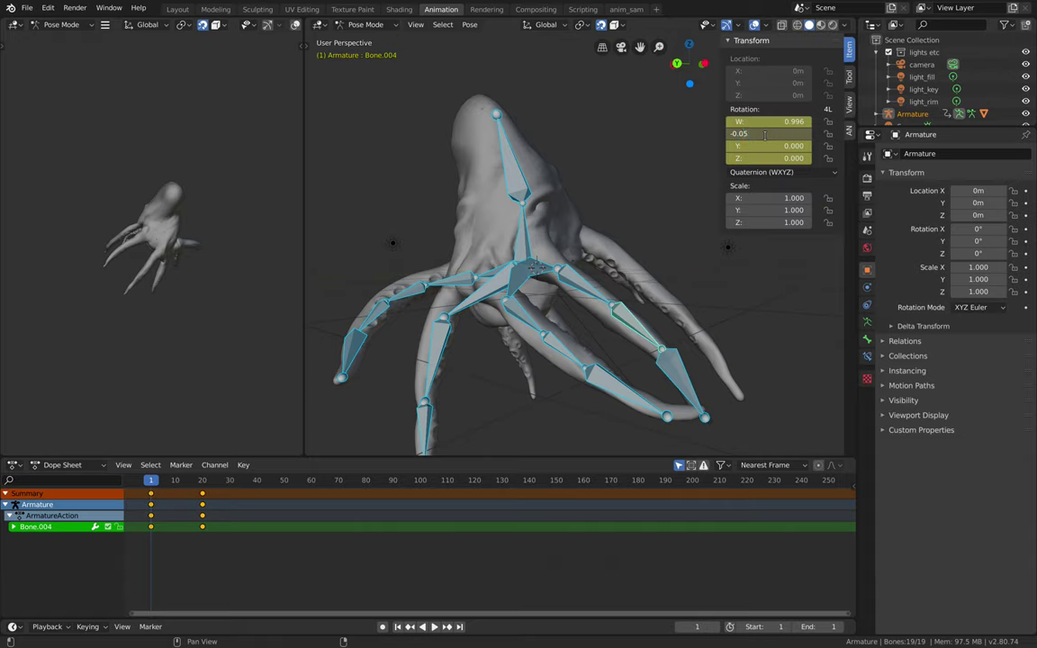
type("-0.05")
key("Return")
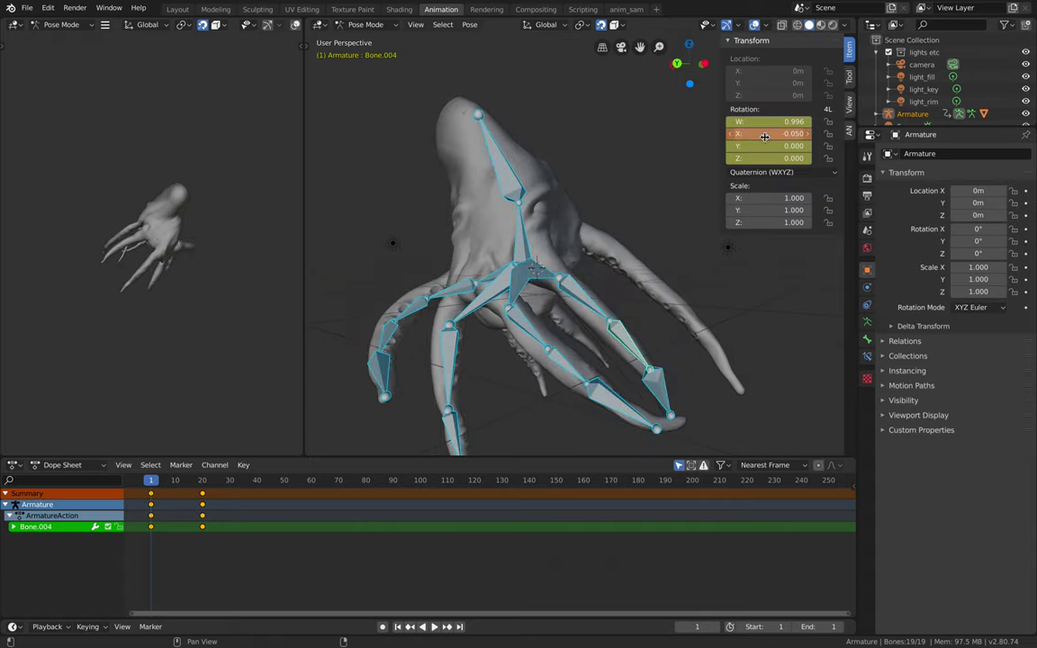
mouse_move(764, 136)
left_mouse_down()
mouse_move(729, 136)
mouse_move(783, 136)
mouse_move(764, 133)
left_mouse_up()
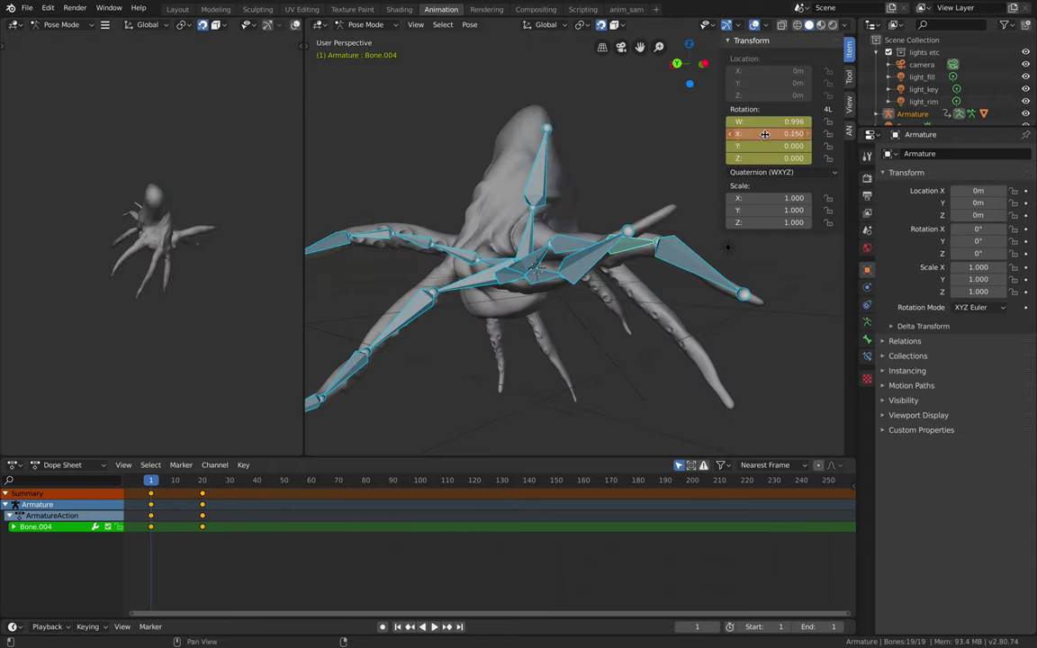
key("i")
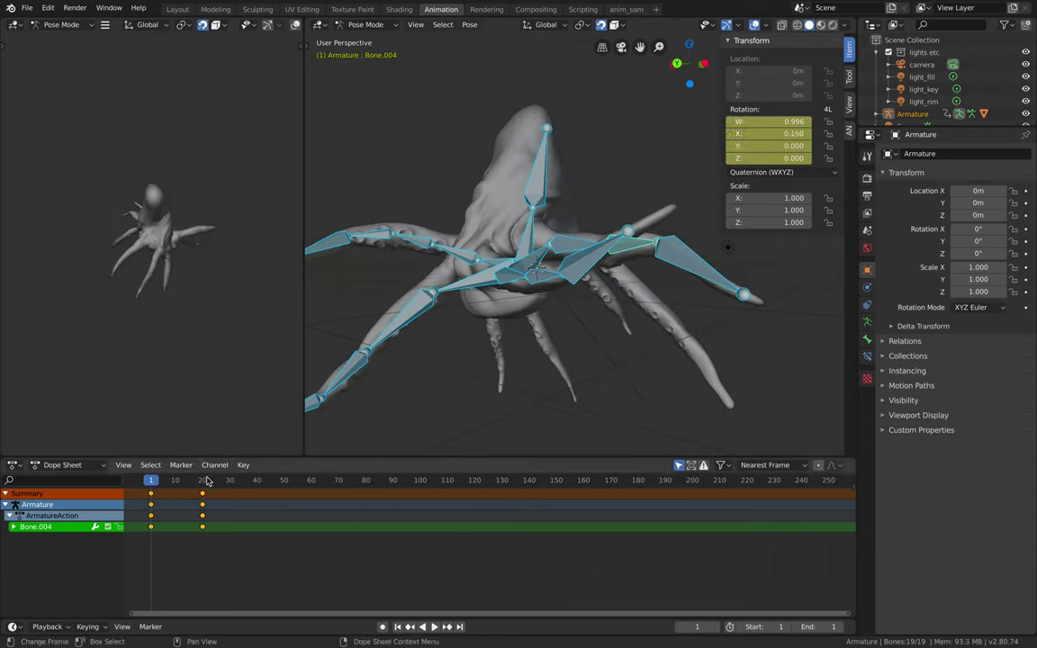
Step: At frame 20, lower Bone.004's X quaternion rotation to -0.2 and keyframe it
left_click_drag(206, 481, 206, 481)
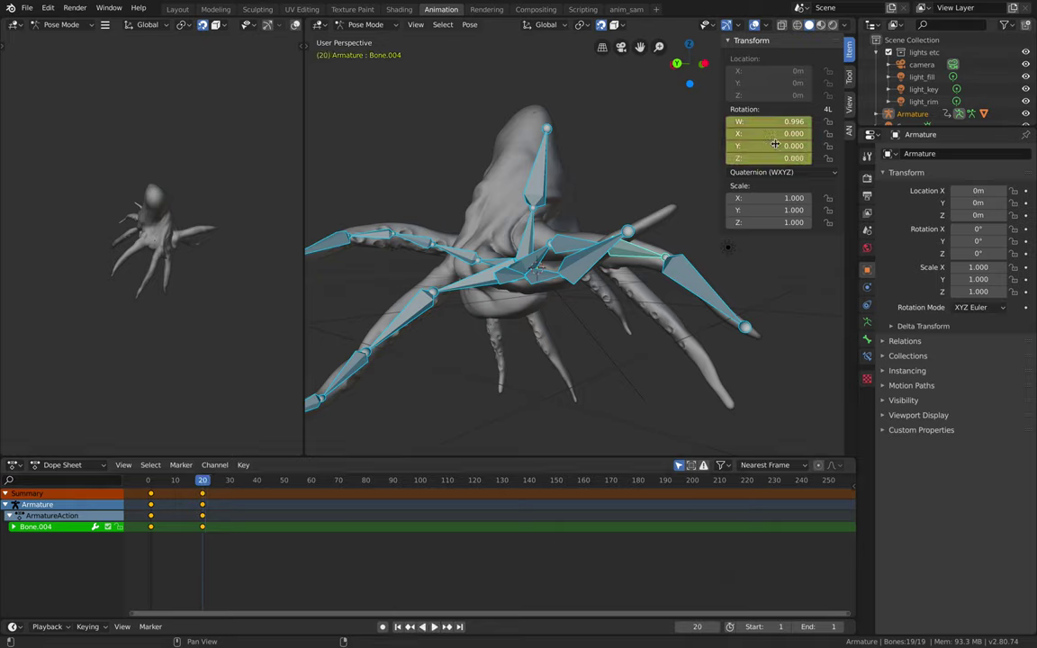
key("space")
mouse_move(765, 133)
left_mouse_down()
mouse_move(756, 133)
mouse_move(774, 133)
mouse_move(752, 133)
mouse_move(768, 133)
left_mouse_up()
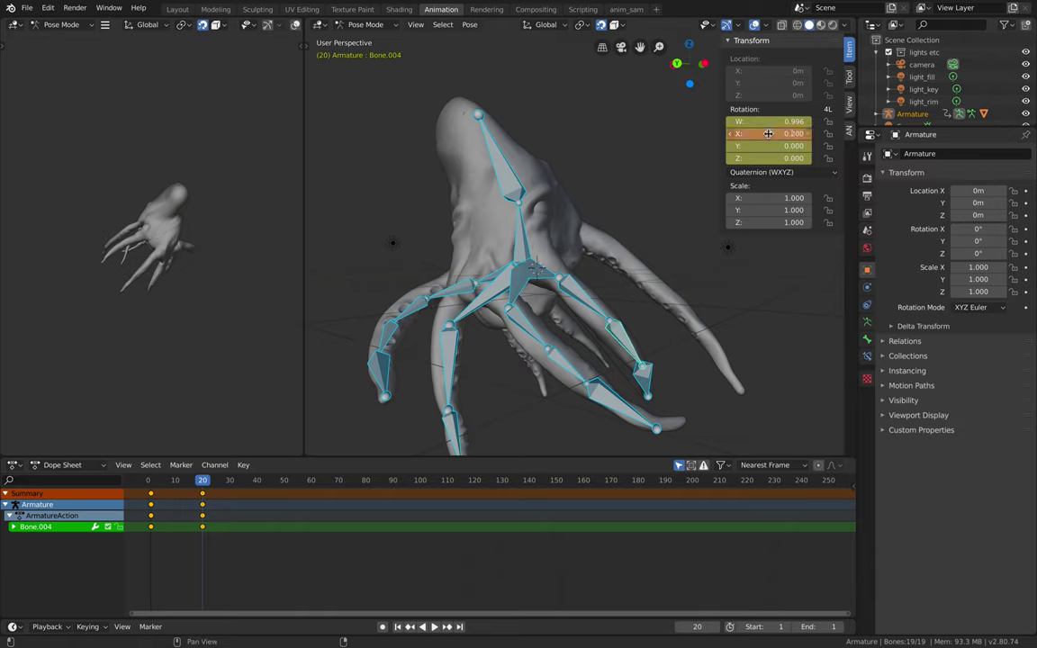
key("i")
Step: At frame 12, select all bones with the root Bone active, set X rotation to 0.15 and keyframe location, rotation and scale
left_click_drag(200, 490, 180, 435)
middle_click_drag(396, 398, 464, 368)
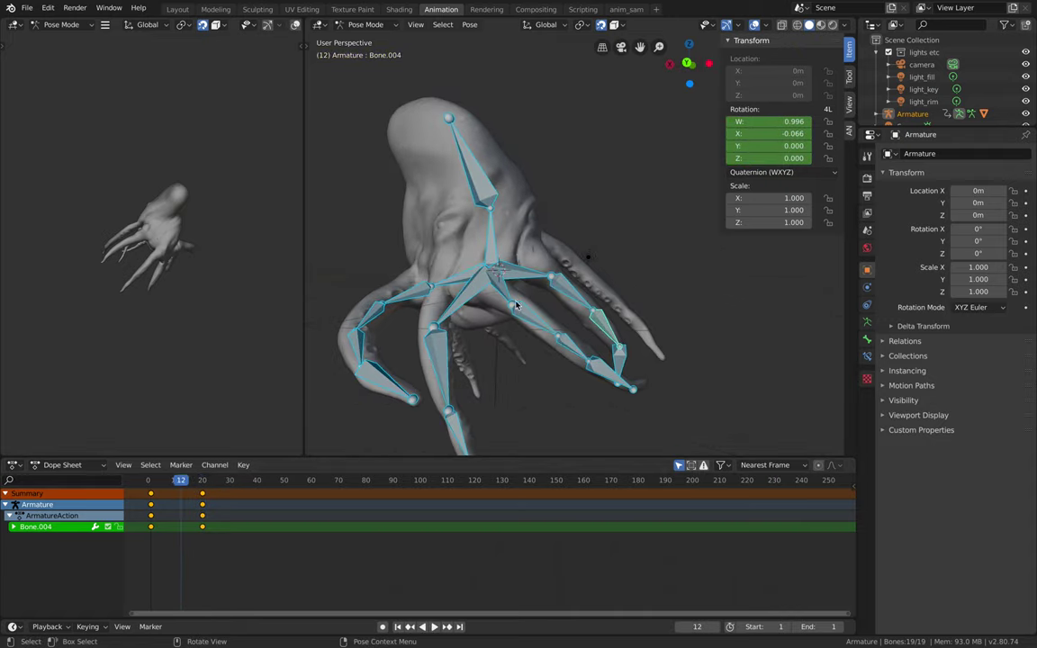
left_click(500, 276)
middle_click_drag(501, 276, 520, 270)
left_click(509, 262)
key("a")
key("alt+a")
key("a")
key("alt+a")
key("a")
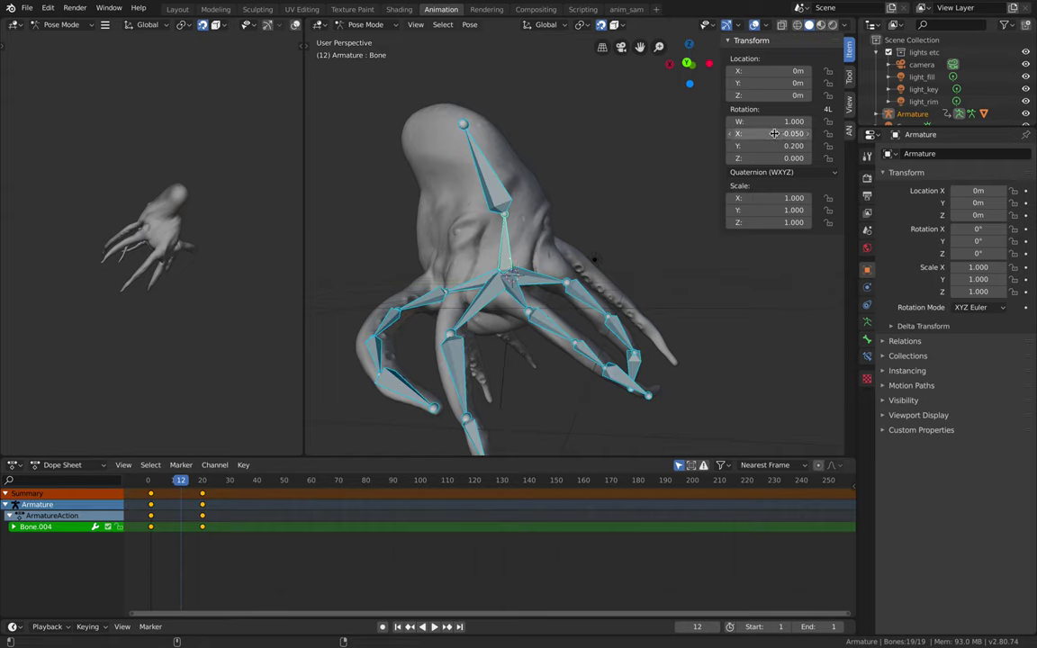
mouse_move(774, 133)
left_mouse_down()
mouse_move(738, 133)
mouse_move(810, 133)
mouse_move(774, 133)
left_mouse_up()
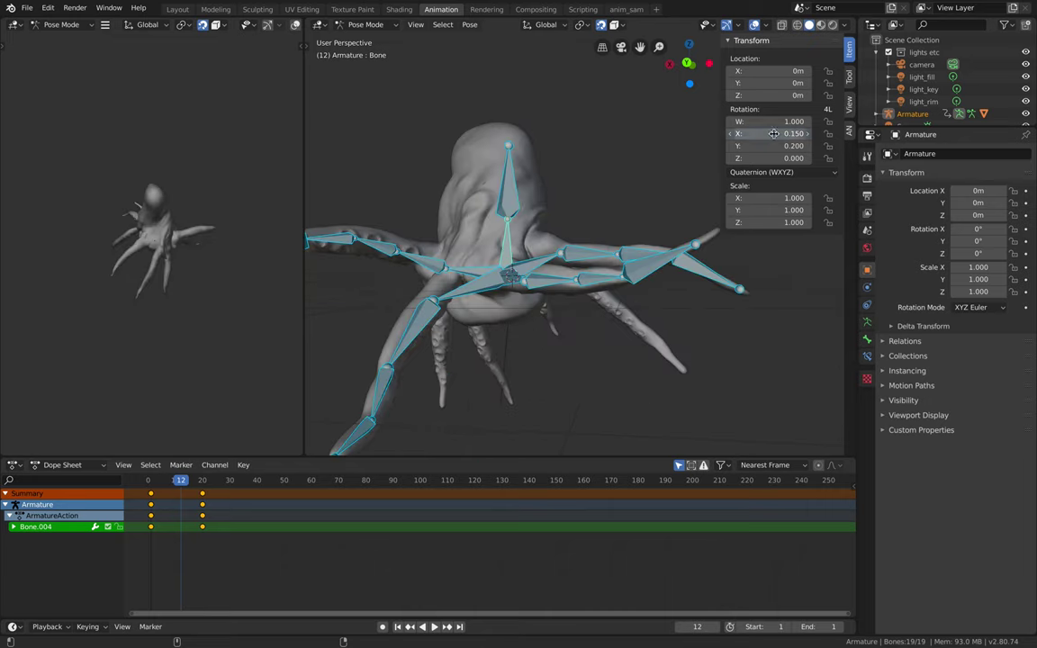
key("i")
left_click(609, 197)
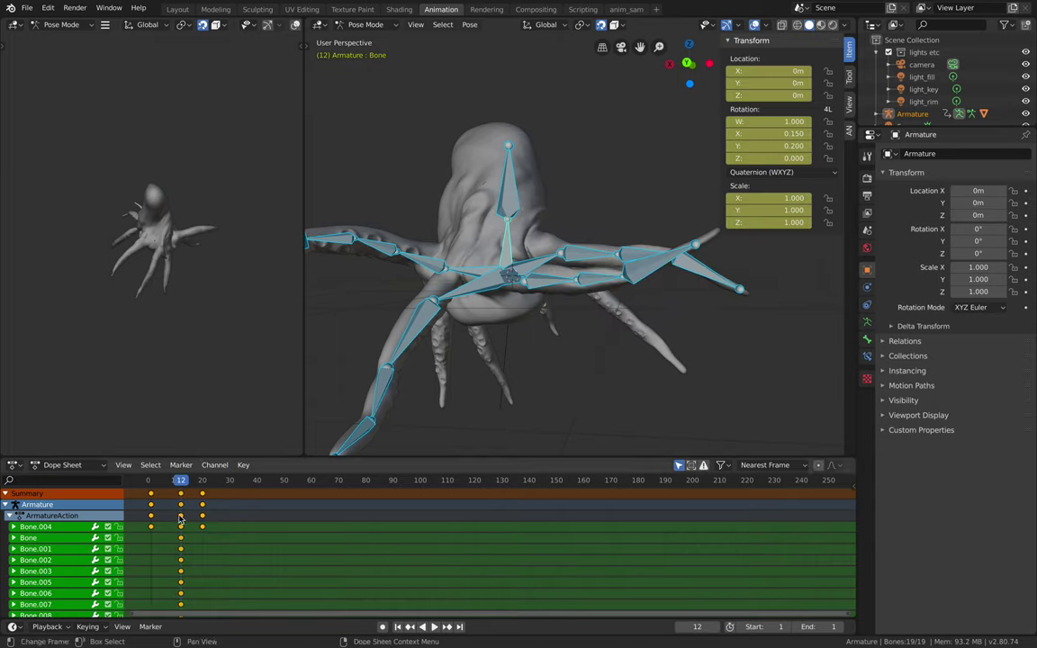
Step: Delete the keyframes at frames 1 and 20 and shift the frame 12 keyframes to about frame 4
right_click(202, 490)
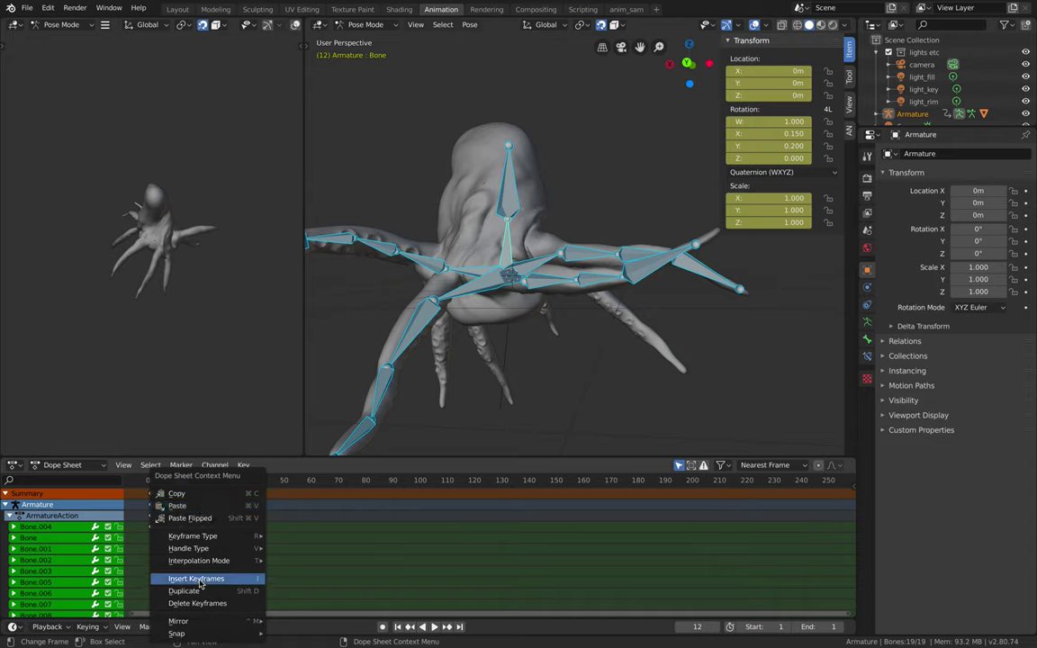
mouse_move(216, 535)
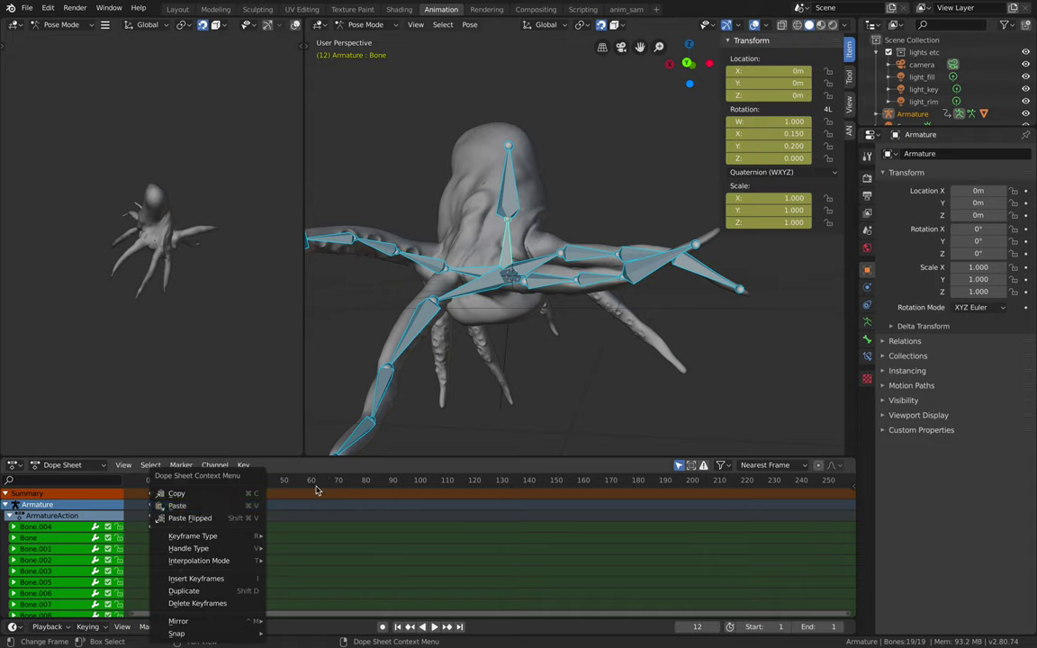
left_click(268, 500)
key("x")
left_click(245, 563)
key("x")
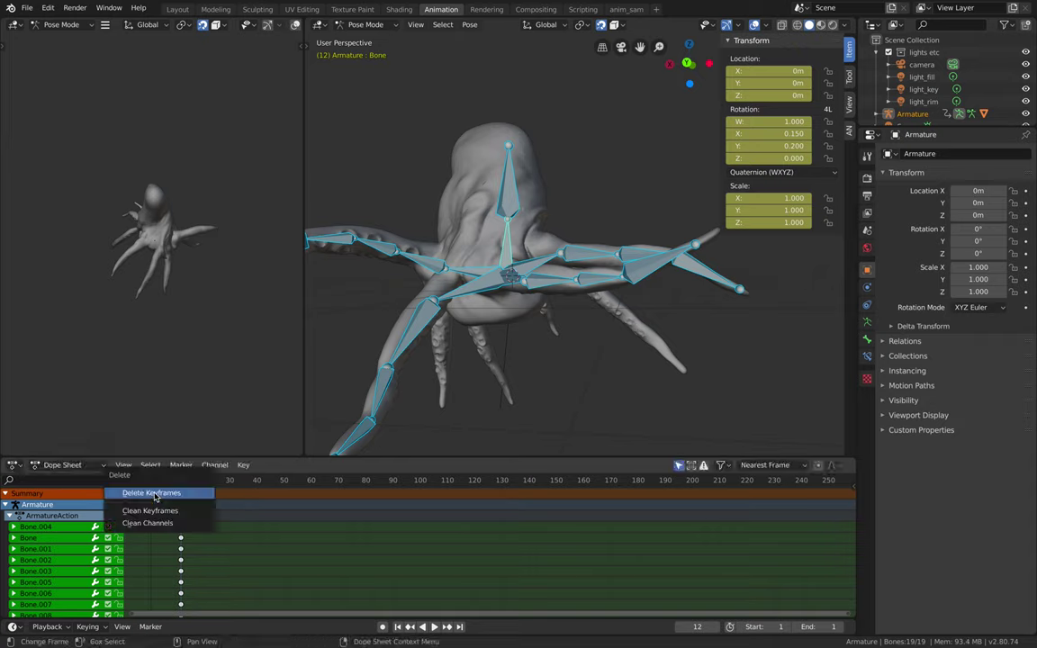
left_click(175, 495)
mouse_move(182, 497)
left_mouse_down()
mouse_move(159, 496)
mouse_move(168, 484)
left_mouse_up()
Step: At frame 19, set the X rotation of all bones to -0.05 and keyframe location, rotation and scale
middle_click_drag(493, 290, 477, 295)
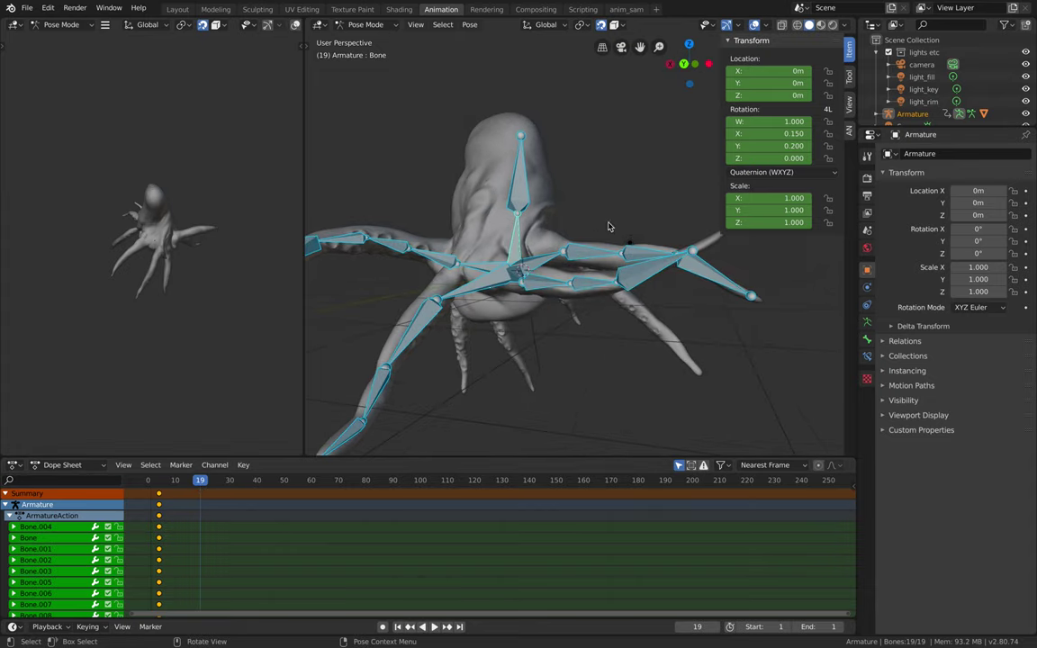
mouse_move(768, 132)
left_mouse_down()
mouse_move(733, 132)
mouse_move(770, 133)
left_mouse_up()
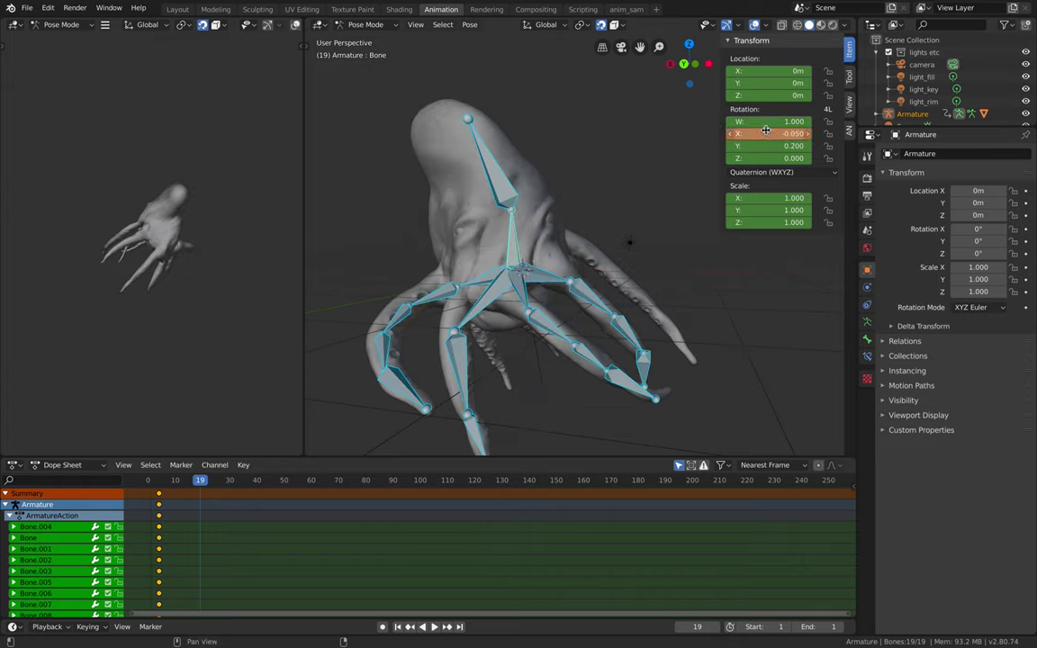
middle_click_drag(643, 164, 643, 167)
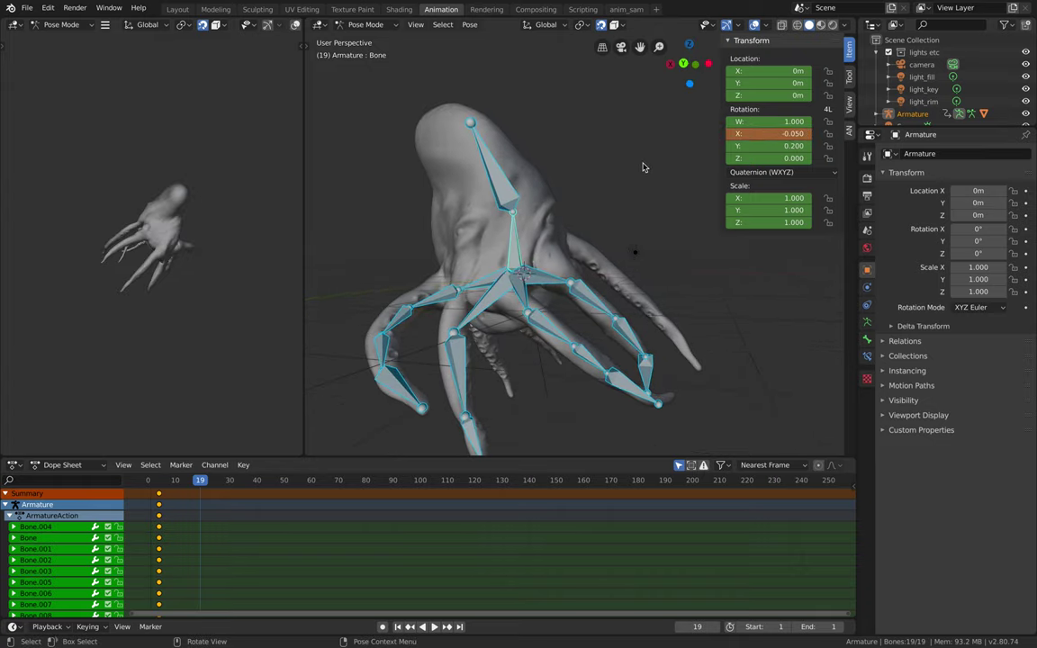
key("i")
left_click(643, 164)
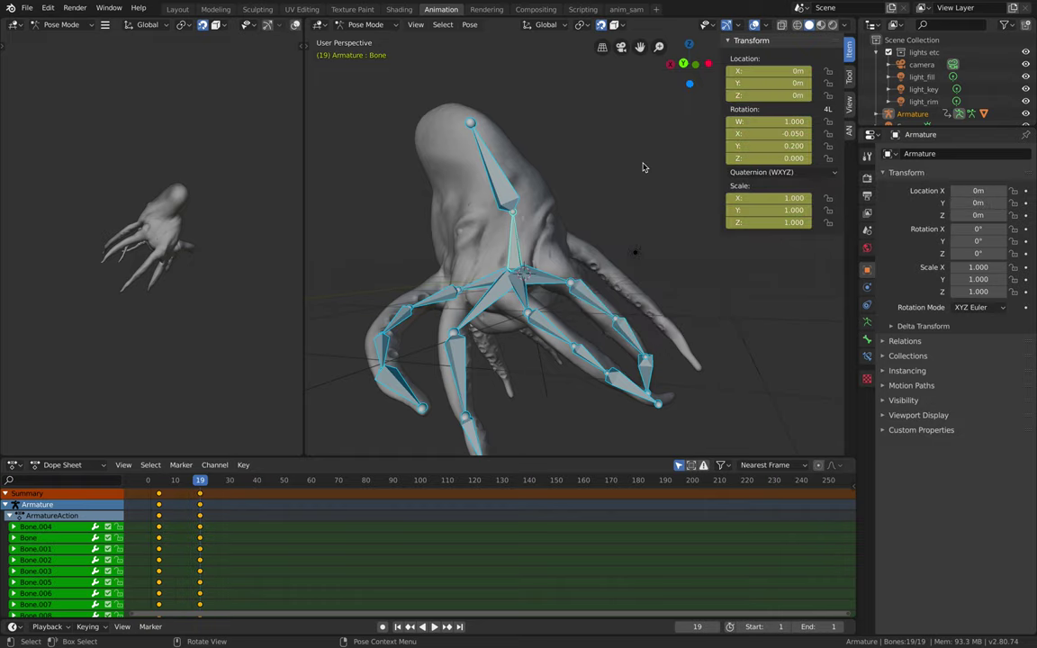
Step: Duplicate the two keyframe columns to about frames 43 and 59, and play the looped motion
key("space")
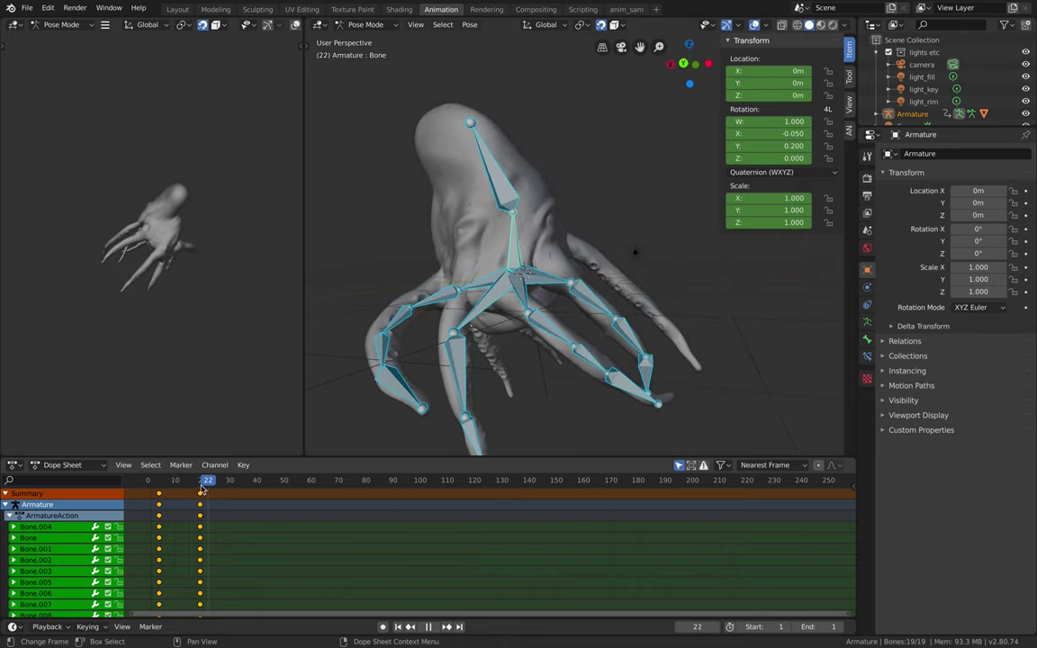
key("shift+d")
left_click(264, 496)
left_click(201, 493)
key("shift+d")
left_click(309, 492)
left_click(149, 483)
key("space")
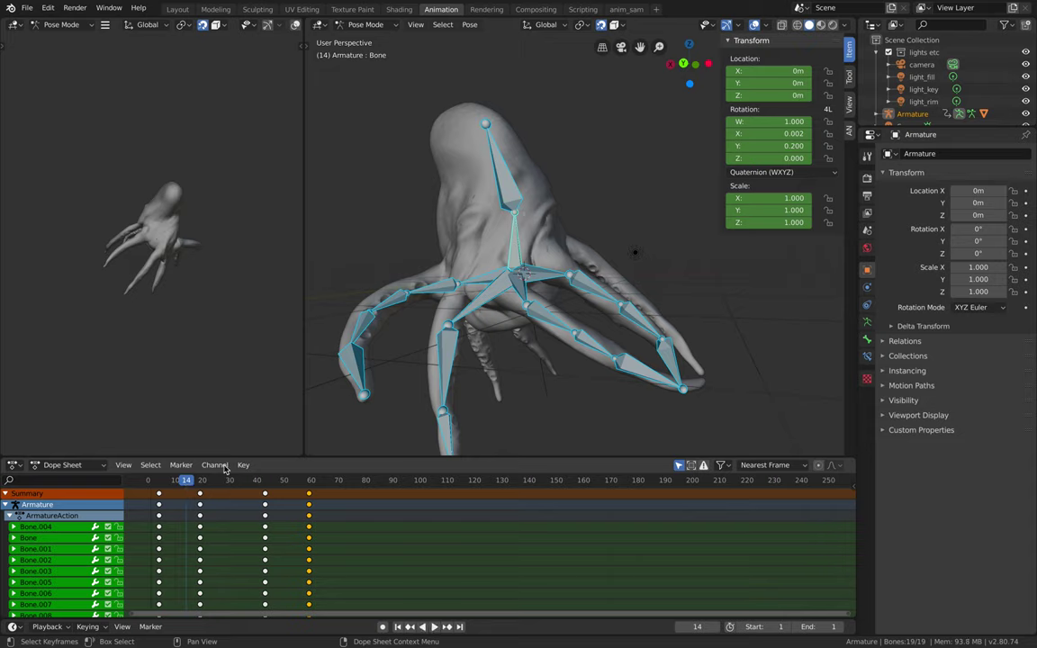
Step: At frame 14, rotate Bone.007 slightly downward and turn on auto keying
left_click(520, 346)
key("space")
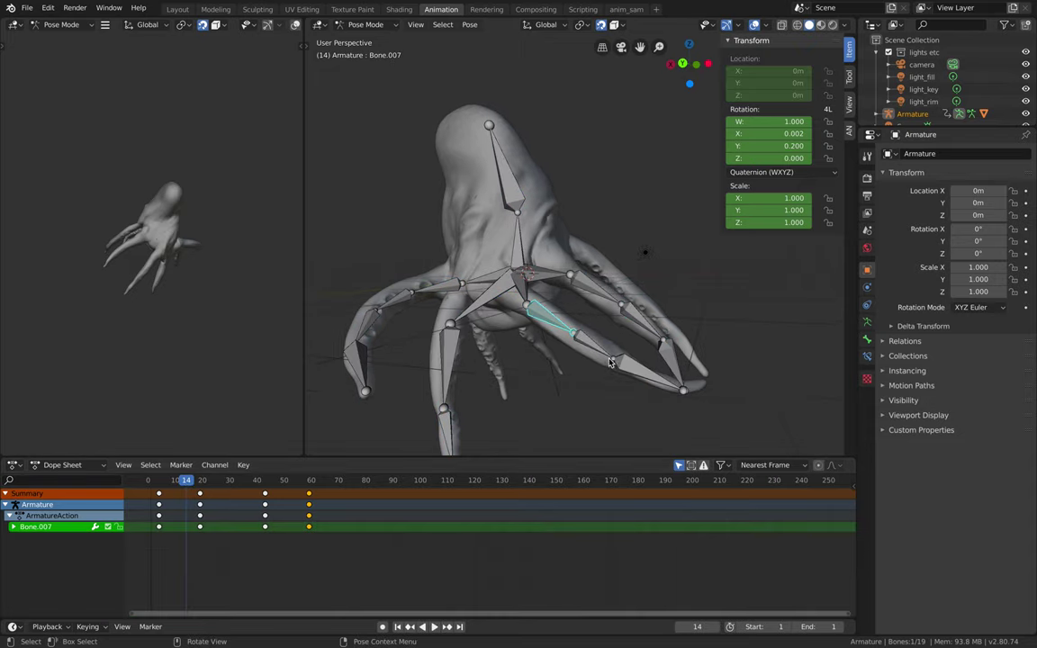
key("r")
left_click(585, 361)
left_click(605, 365)
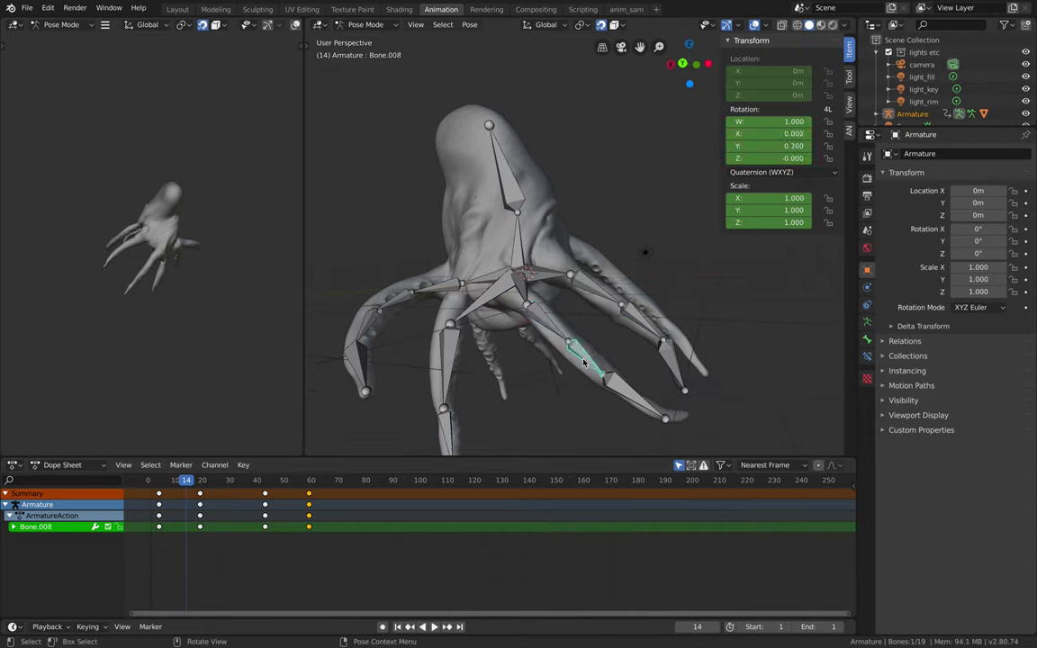
left_click(381, 627)
Step: Rotate Bone.008 and the tip bone of the same tentacle downward at frame 14
key("r")
left_click(586, 364)
key("r")
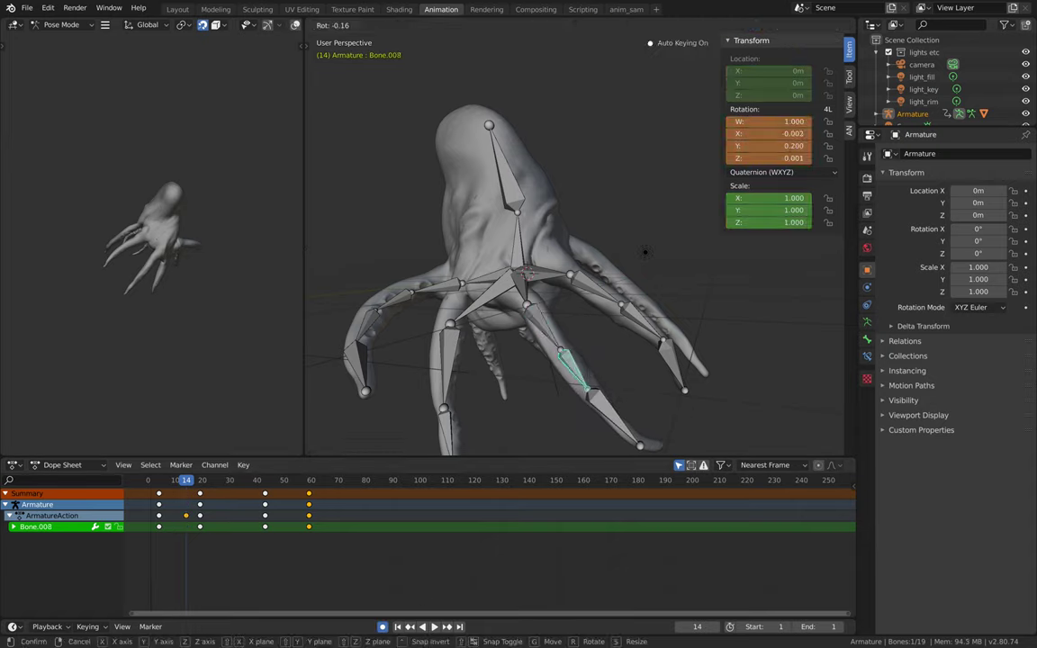
left_click(599, 381)
left_click(588, 414)
key("r")
left_click(594, 410)
Step: Bend the neighbouring tentacle at frame 14 by rotating its three outer bones, ending with Bone.005
left_click(592, 295)
key("r")
left_click(632, 335)
left_click(631, 333)
key("r")
left_click(620, 342)
left_click(609, 383)
key("r")
left_click(627, 385)
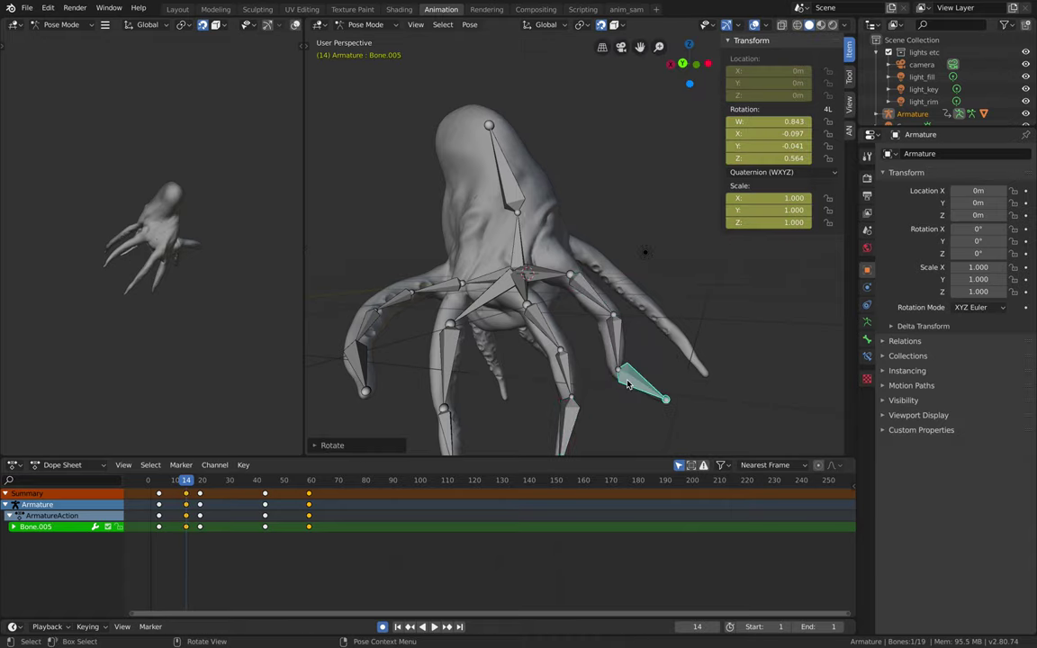
Step: Curl the front tentacle inward at frame 14, rotating its tip Bone.013 by about -59°, and preview the animation
left_click(451, 339)
key("r")
left_click(468, 339)
middle_click_drag(477, 338, 544, 364)
left_click(466, 405)
key("r")
left_click(531, 369)
left_click(474, 383)
key("r")
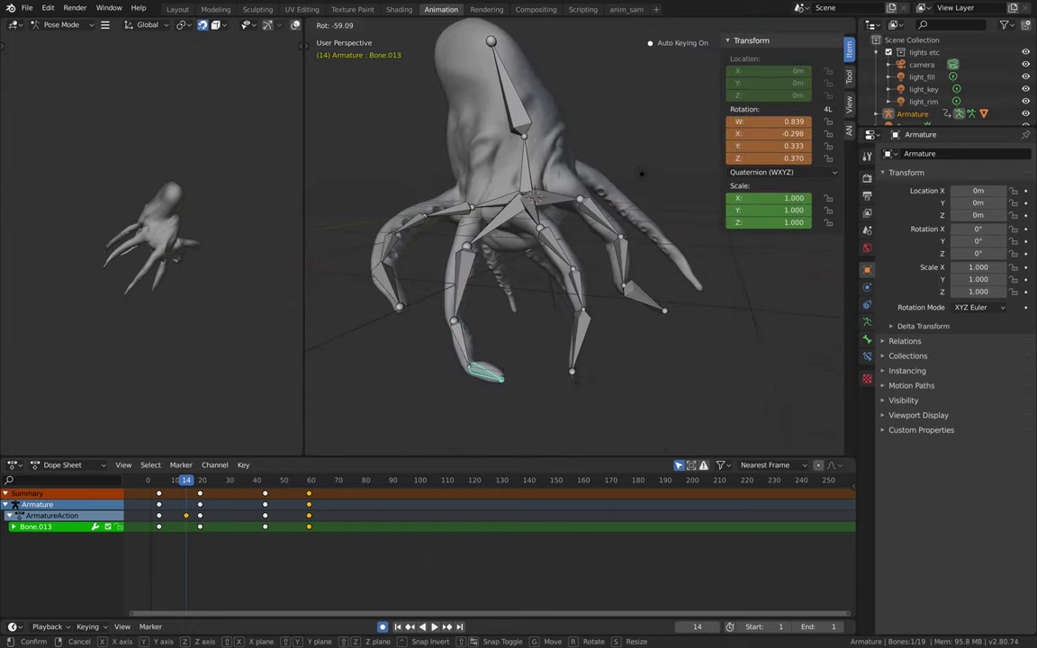
key("Return")
key("space")
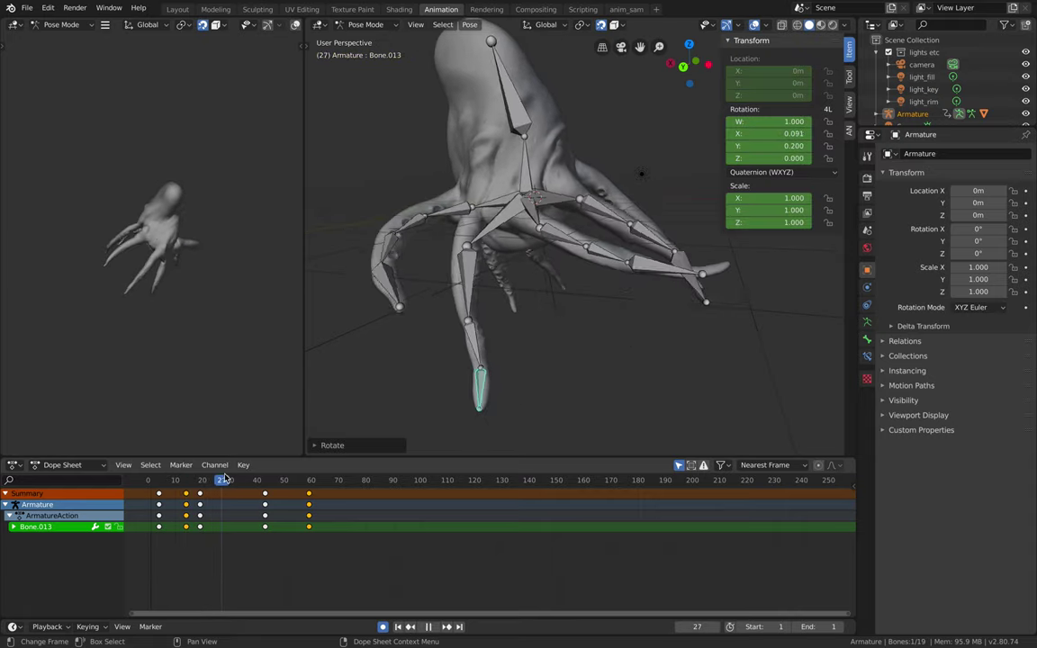
key("space")
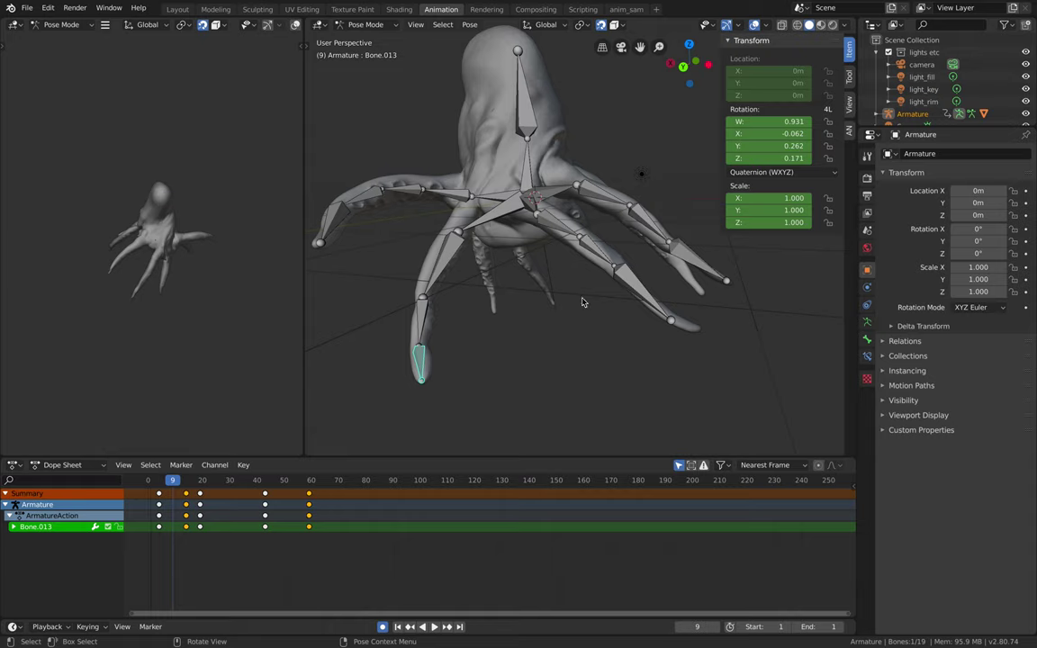
Step: At frame 30, rotate Bone.007, Bone.008 and Bone.009 so that the tentacle bends downward
key("space")
mouse_move(212, 482)
left_mouse_down()
mouse_move(158, 482)
mouse_move(231, 482)
left_mouse_up()
left_click(545, 220)
key("r")
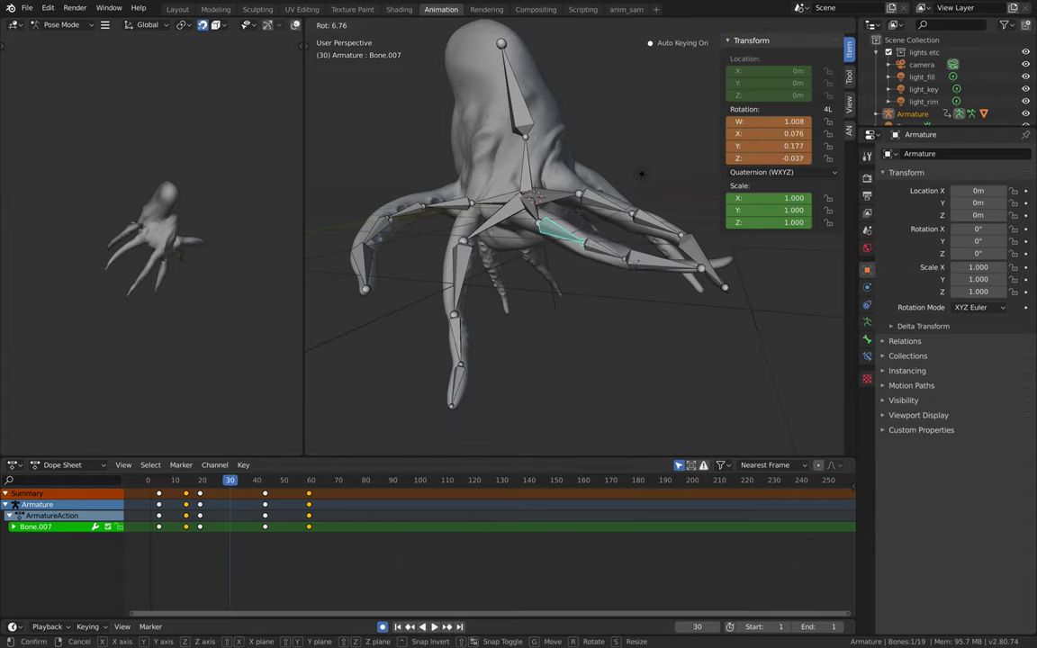
left_click(634, 267)
left_click(617, 259)
key("r")
left_click(637, 304)
left_click(637, 297)
key("r")
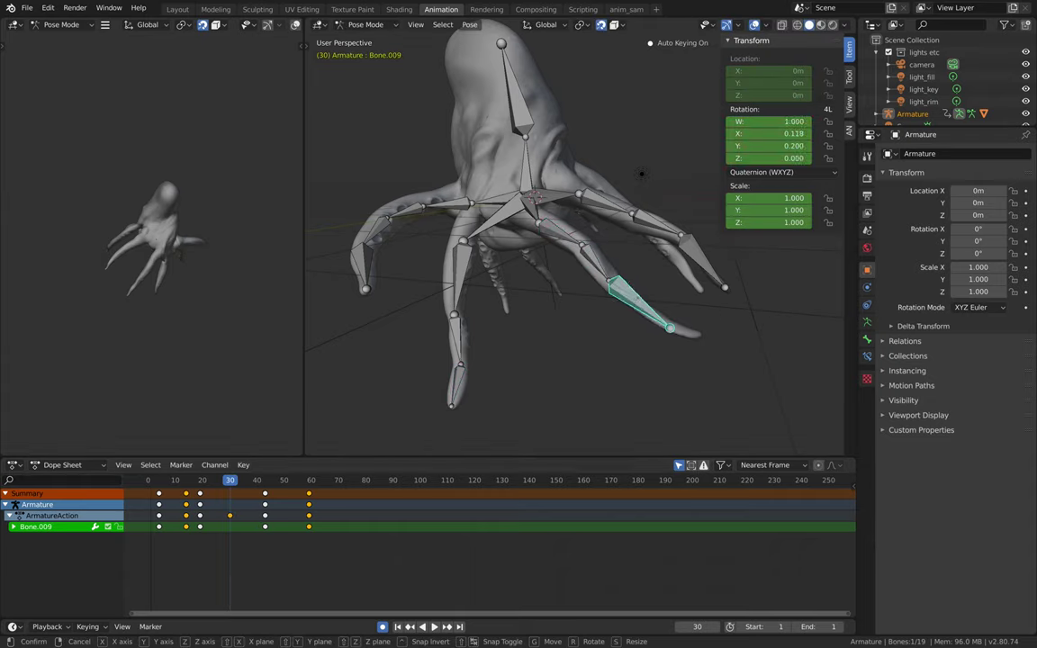
left_click(613, 346)
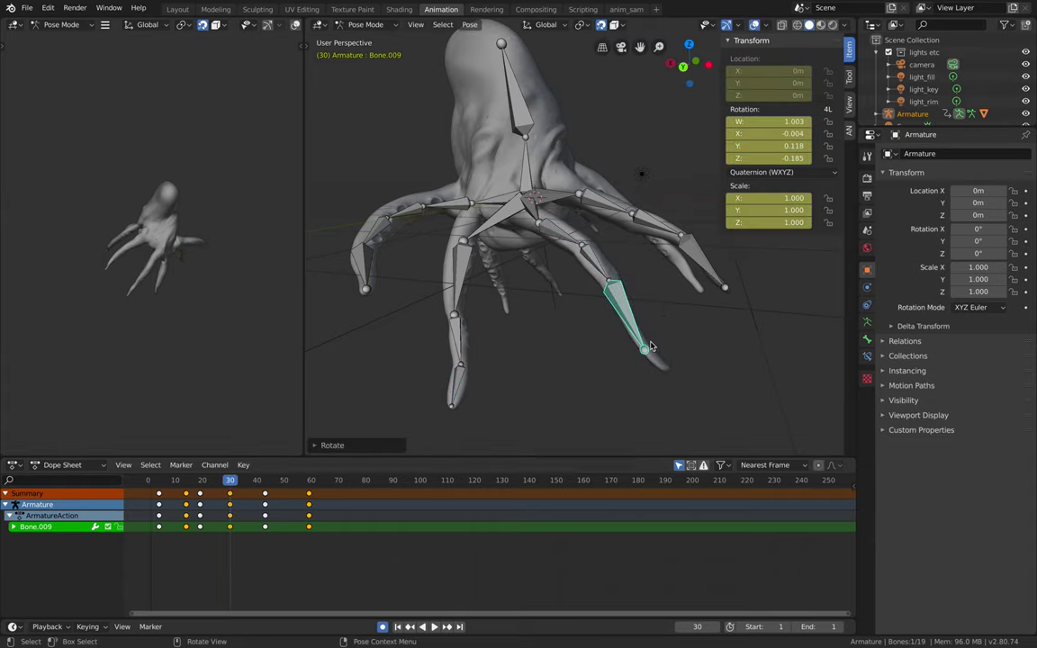
Step: Swing the front tentacle outward at frame 30 by rotating Bone.011 and Bone.012
left_click(459, 338)
key("r")
left_click(424, 321)
left_click(453, 270)
key("r")
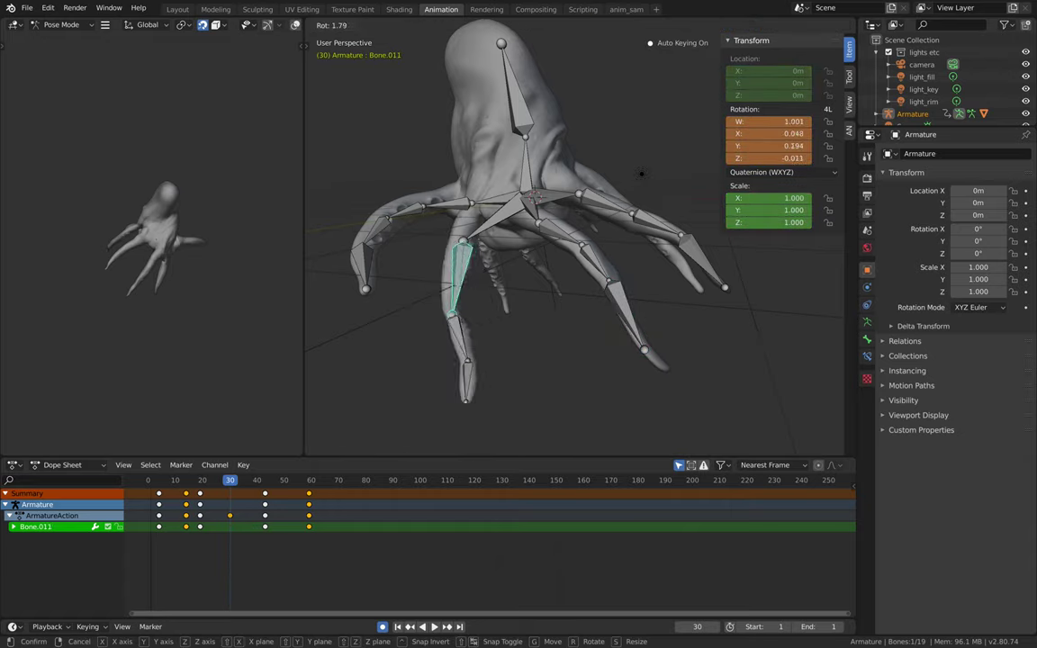
left_click(445, 293)
left_click(432, 331)
key("r")
left_click(633, 254)
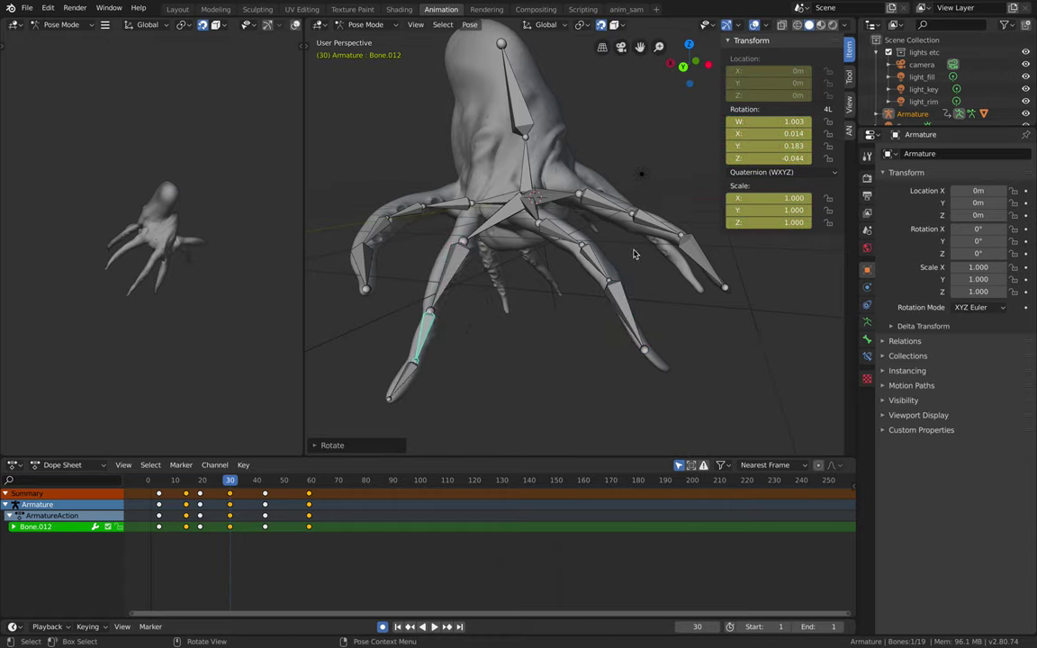
Step: At frame 30, bend the right-hand tentacle downward by rotating its three outer bones, from Bone.003 to Bone.005
left_click(615, 208)
key("r")
left_click(610, 218)
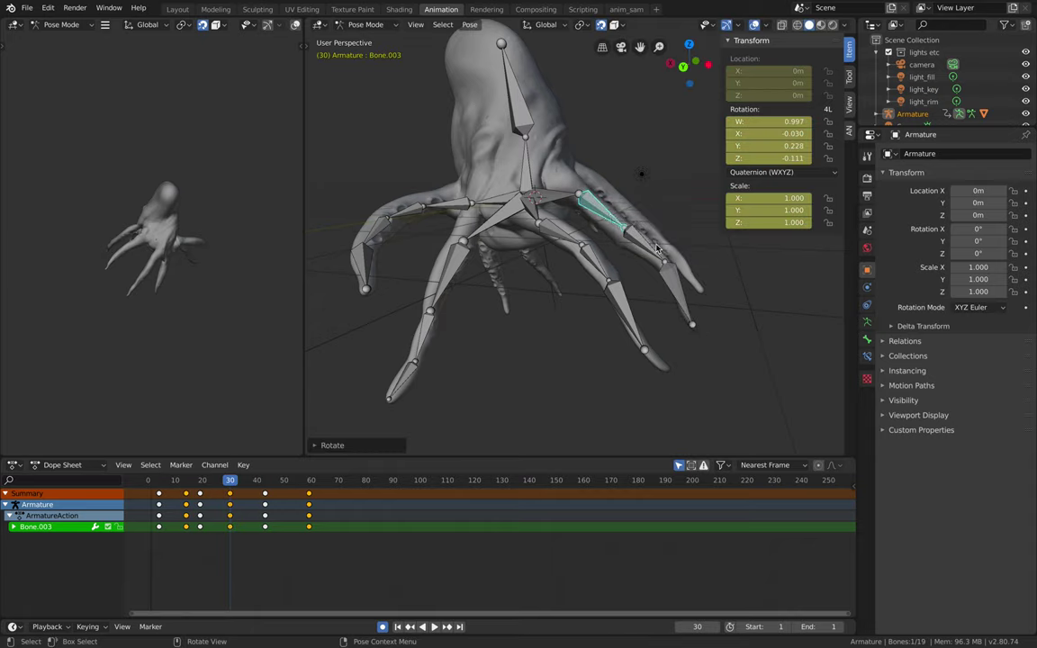
left_click(653, 248)
key("r")
left_click(650, 268)
left_click(660, 294)
key("r")
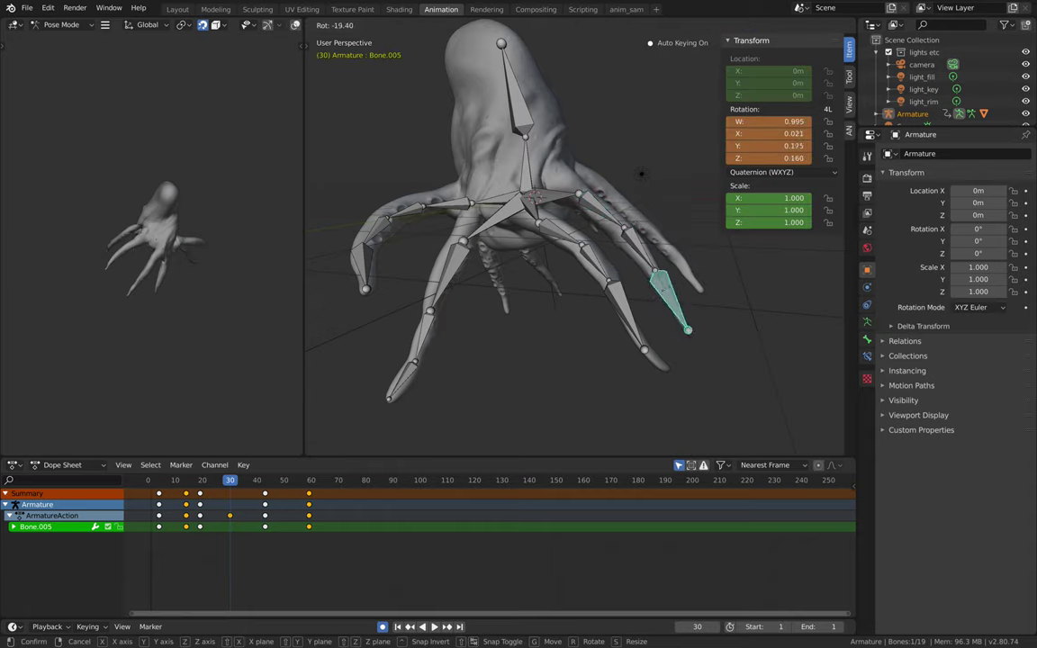
left_click(642, 174)
Step: Scrub back to frame 21 to check the in-between pose from another angle, and save the file
left_click_drag(229, 480, 206, 457)
middle_click_drag(300, 407, 294, 414, "shift")
middle_click_drag(378, 332, 387, 360)
key("ctrl+s")
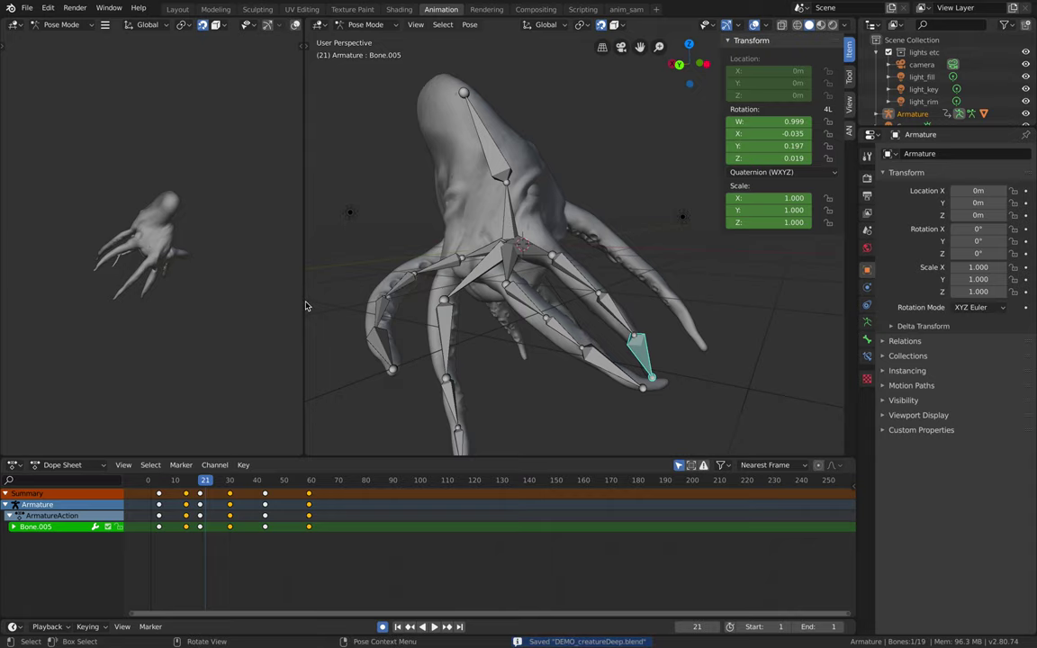
Step: Widen the main 3D viewport, save the file again, and switch the armature from Pose Mode to Object Mode
left_click_drag(303, 299, 175, 299)
middle_click_drag(351, 302, 383, 341)
key("ctrl+s")
left_click(237, 25)
left_click(231, 37)
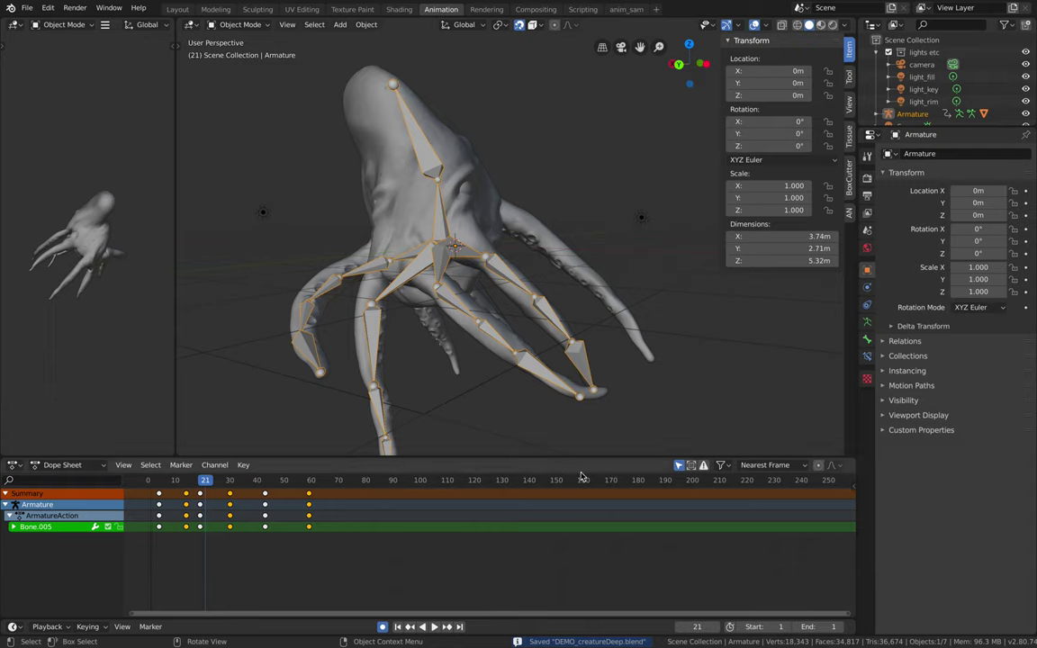
Step: Play the animation repeatedly from frame 1 to review the tentacle motion
left_click(398, 627)
left_click(432, 627)
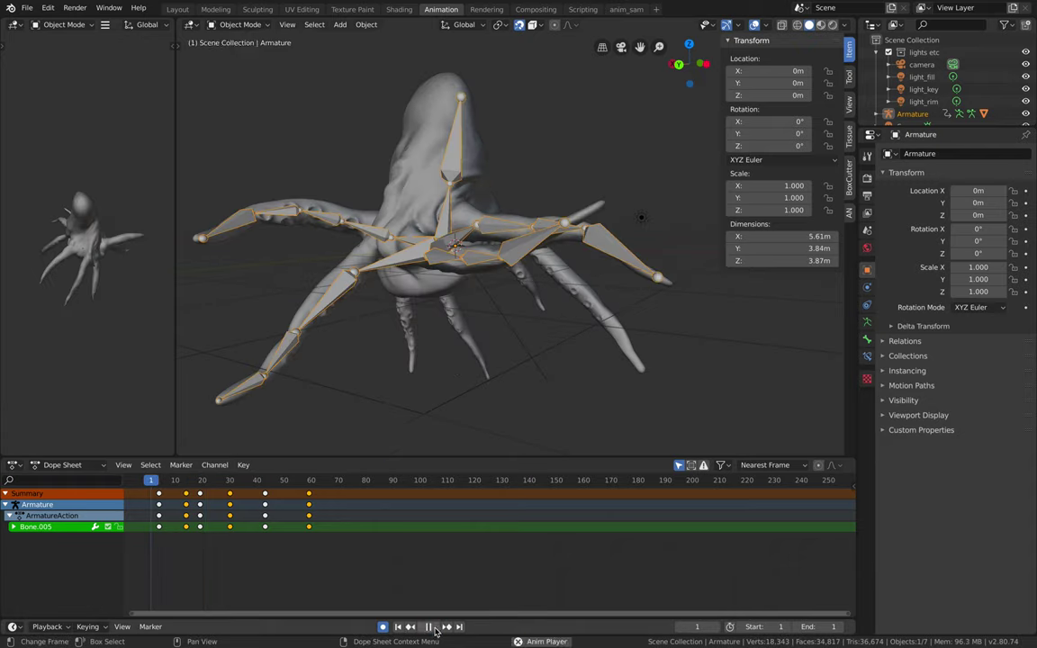
left_click(433, 629)
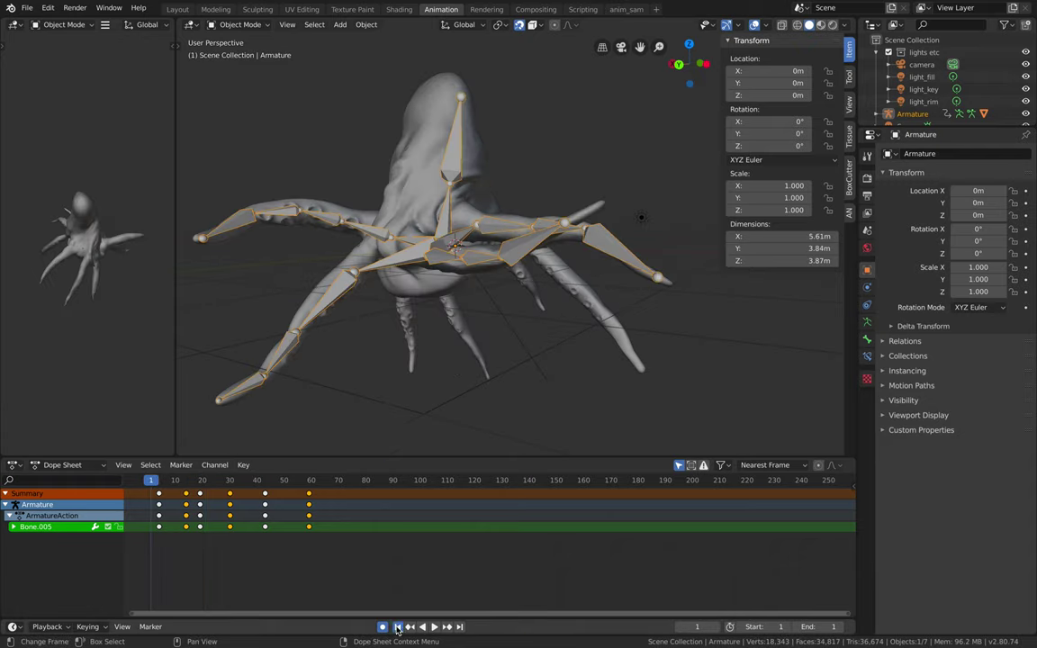
left_click(433, 627)
left_click(433, 627)
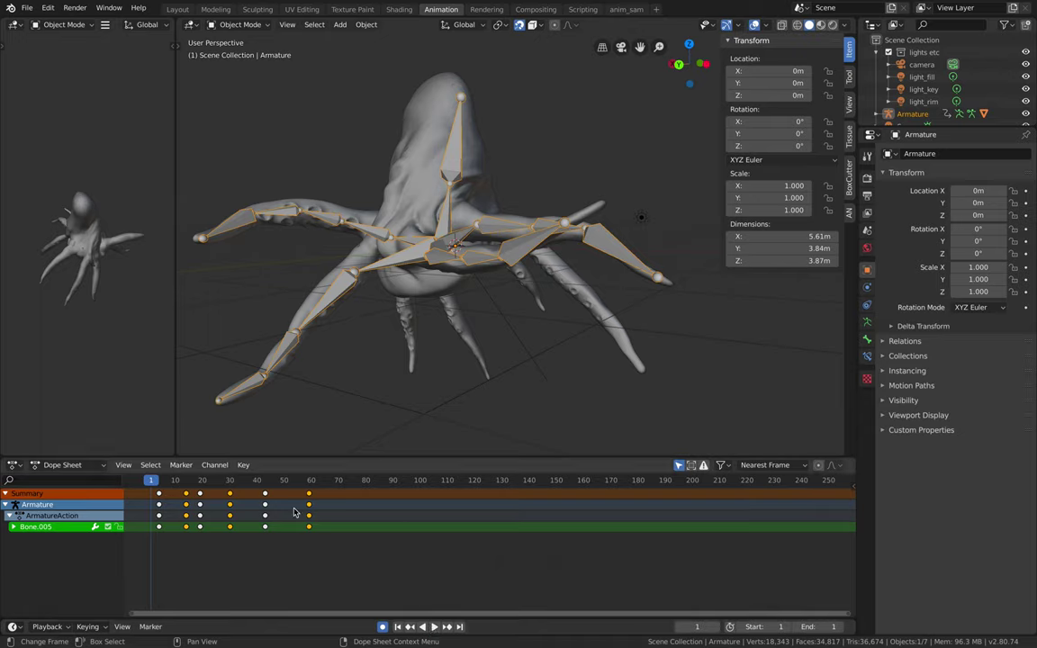
Step: Scrub through the keyed frames, turn off automatic keyframing, and replay the animation from frame 1
left_click_drag(200, 482, 314, 495)
left_click(398, 626)
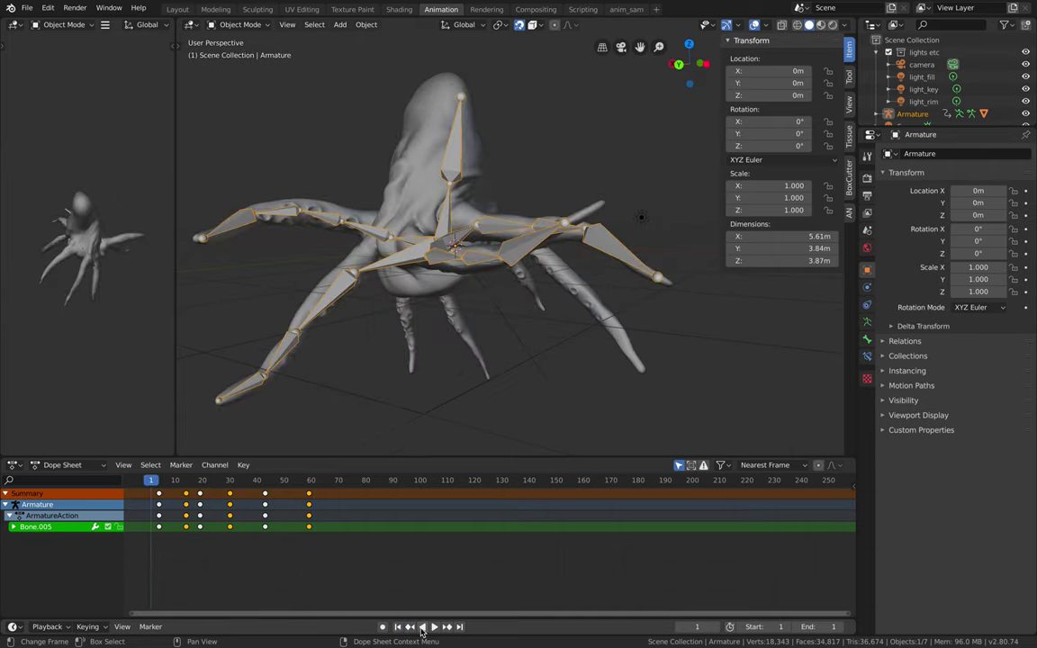
left_click(434, 627)
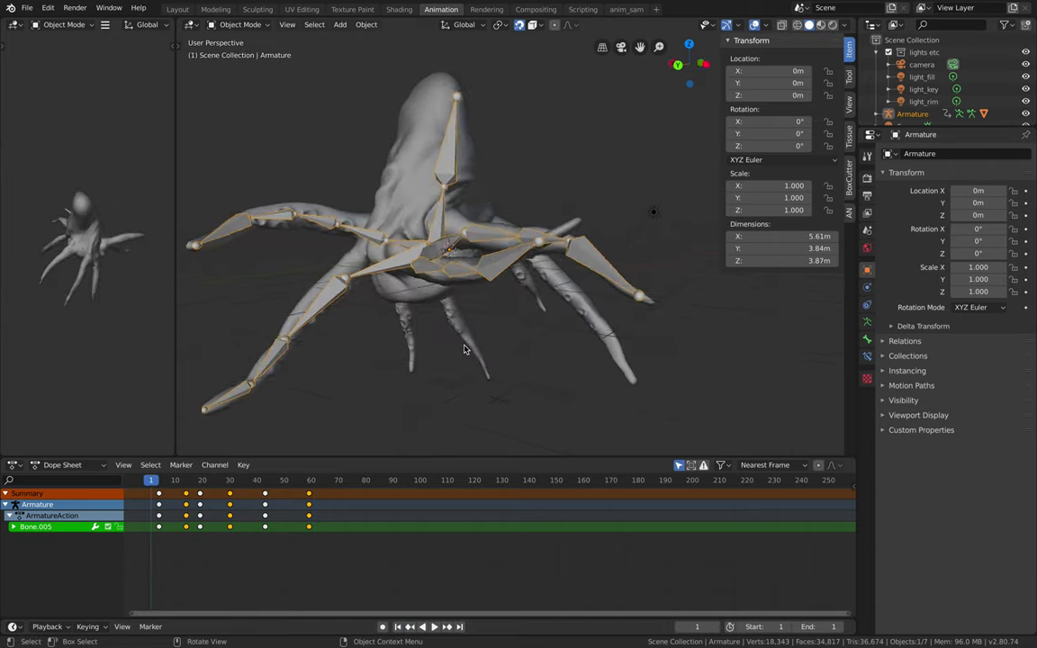
key("space")
Step: Save the file and set the scene's end frame to 60
key("ctrl+s")
left_click_drag(211, 479, 233, 483)
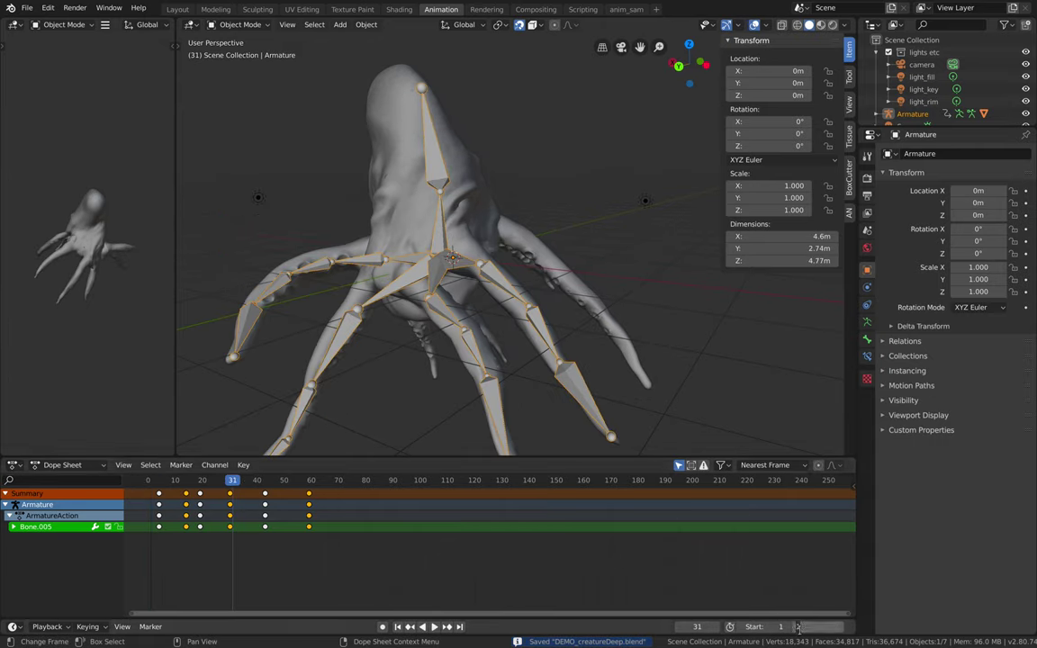
type("60")
key("Return")
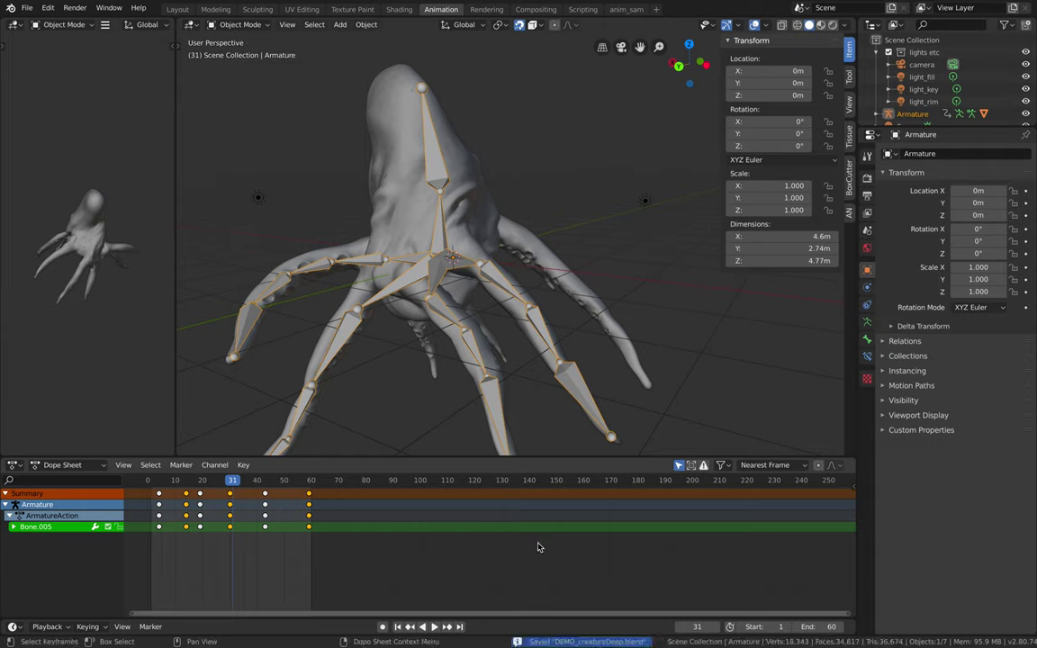
Step: Preview the shortened animation from frame 1, view the creature from another angle, and save the file
left_click(398, 626)
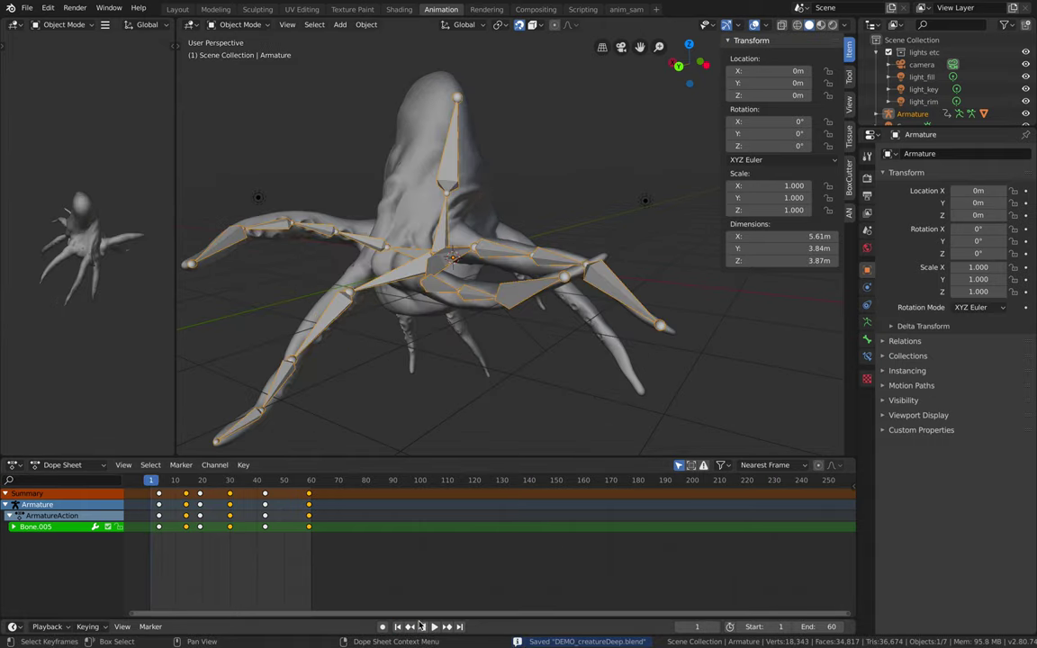
left_click(433, 626)
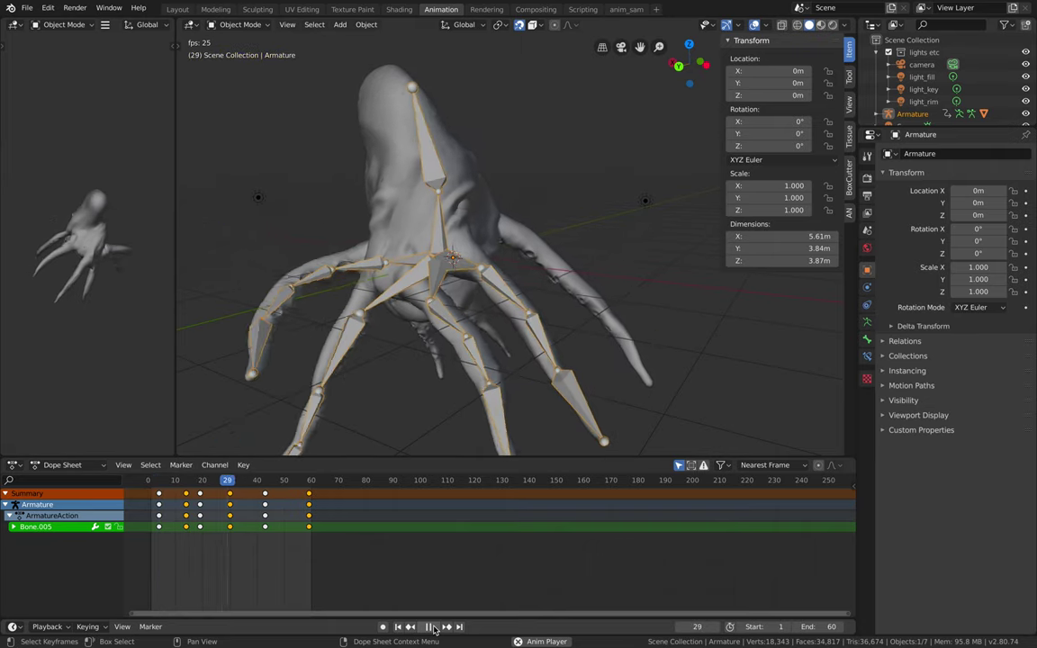
left_click(433, 629)
middle_click_drag(442, 326, 360, 263)
middle_click_drag(442, 325, 367, 330, "shift")
key("ctrl+s")
Step: Collapse the "lights etc" collection and expand the Armature hierarchy in the Outliner
left_click(915, 55)
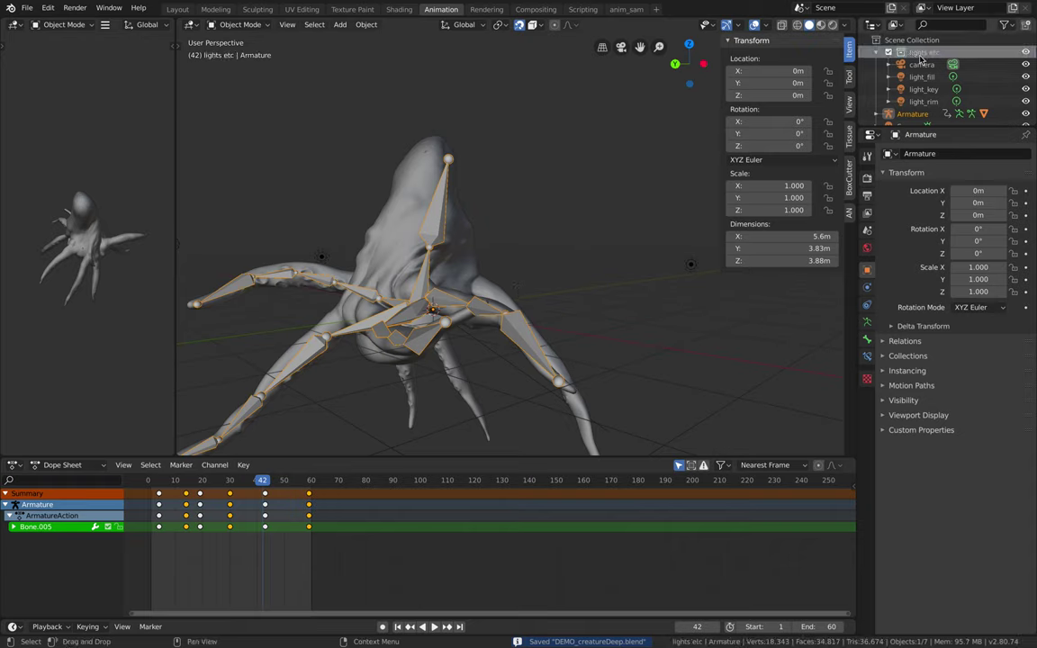
left_click(876, 53)
right_click(910, 55)
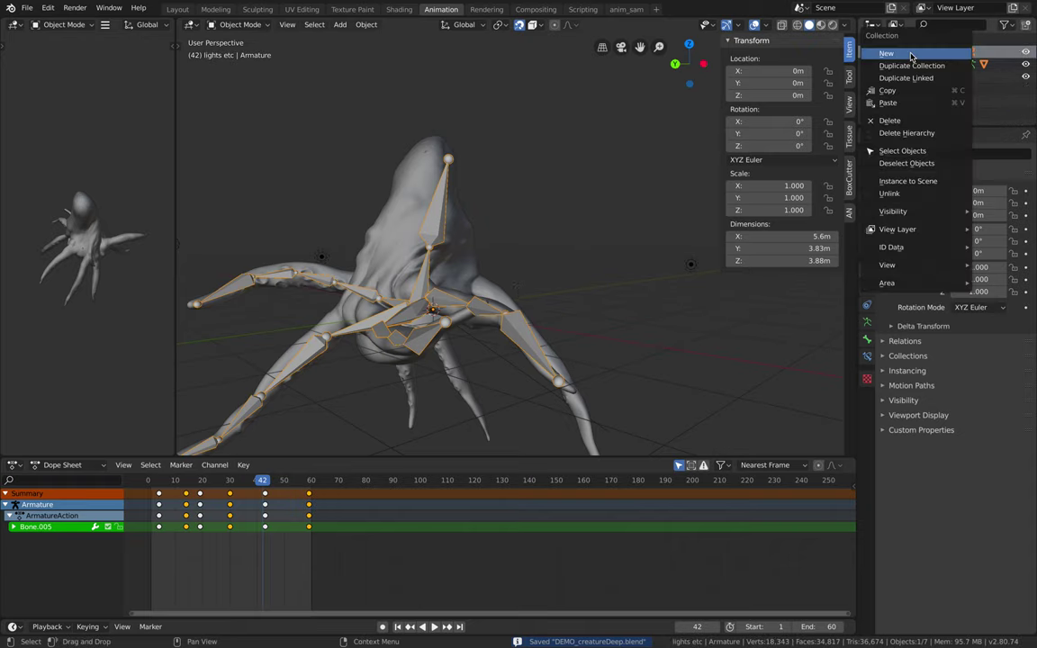
middle_click_drag(622, 162, 667, 149, "shift")
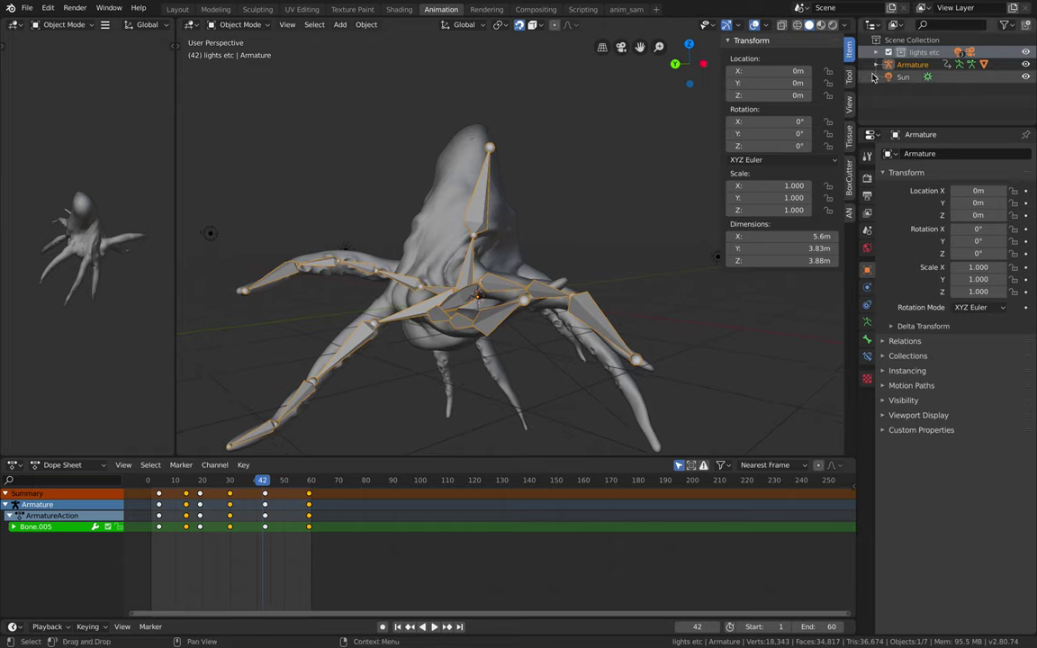
left_click(876, 64)
Step: Select the creatureDeep mesh together with its armature as the active object, and save the file
left_click(606, 185)
left_click(493, 217)
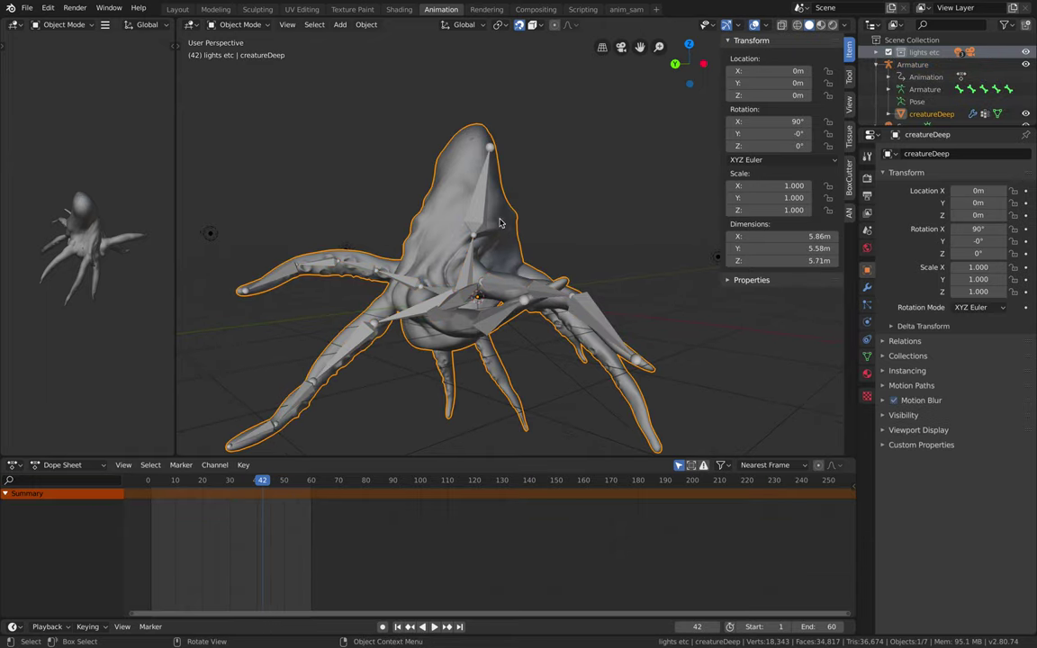
left_click(478, 218, "shift")
middle_click_drag(457, 200, 479, 220)
key("ctrl+s")
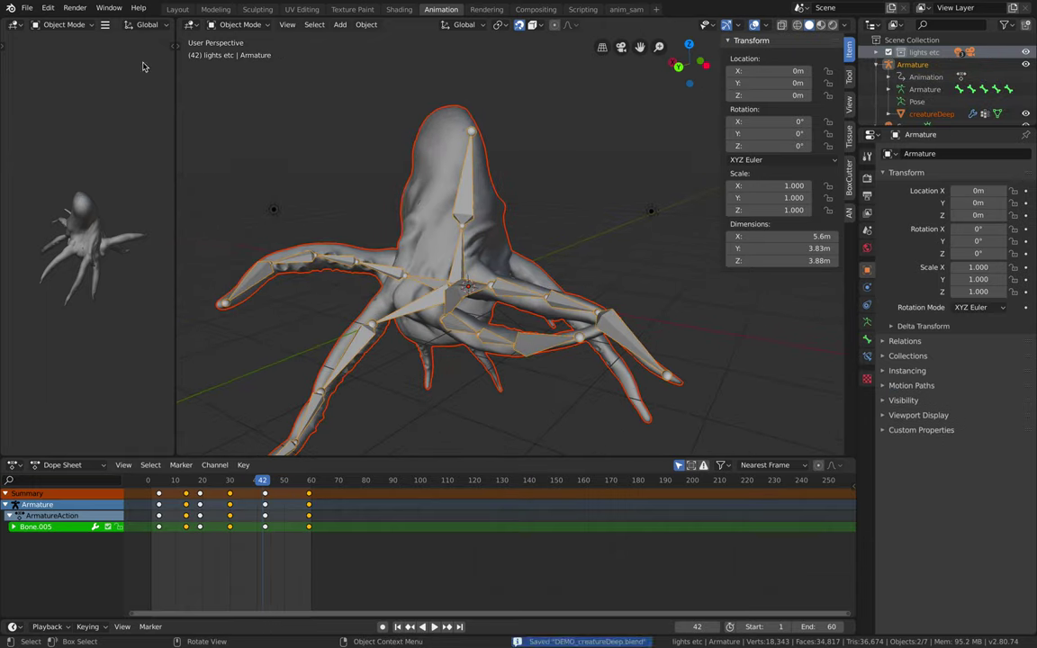
Step: Export the scene in FBX format as DEMO_creatureDeepX.fbx into the USDZ_CreatureDeep folder on the Desktop
left_click(27, 7)
mouse_move(90, 189)
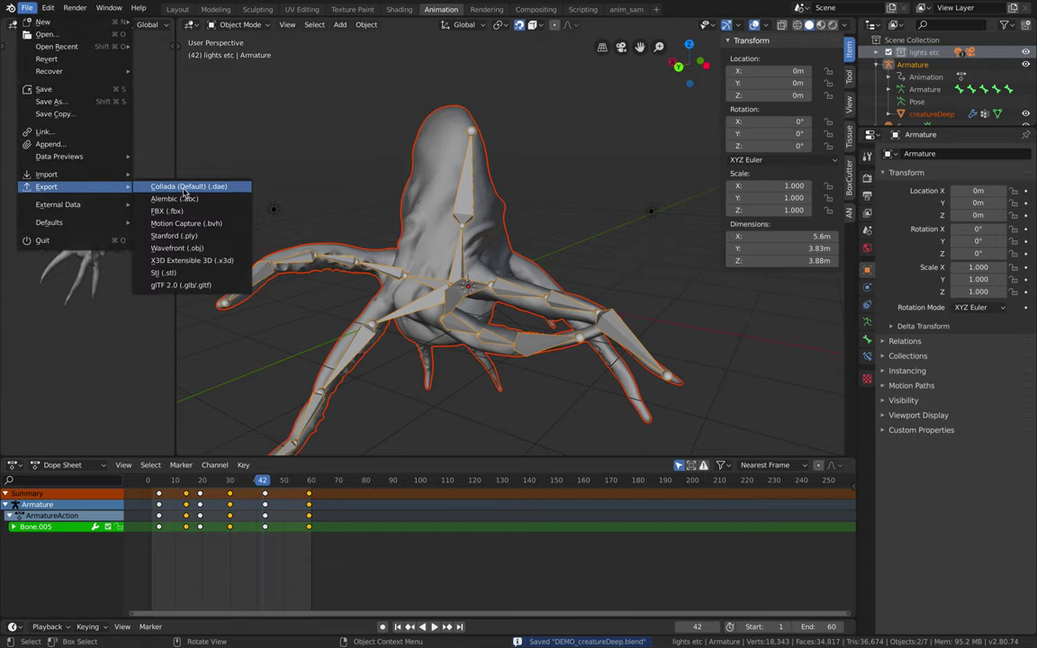
left_click(166, 211)
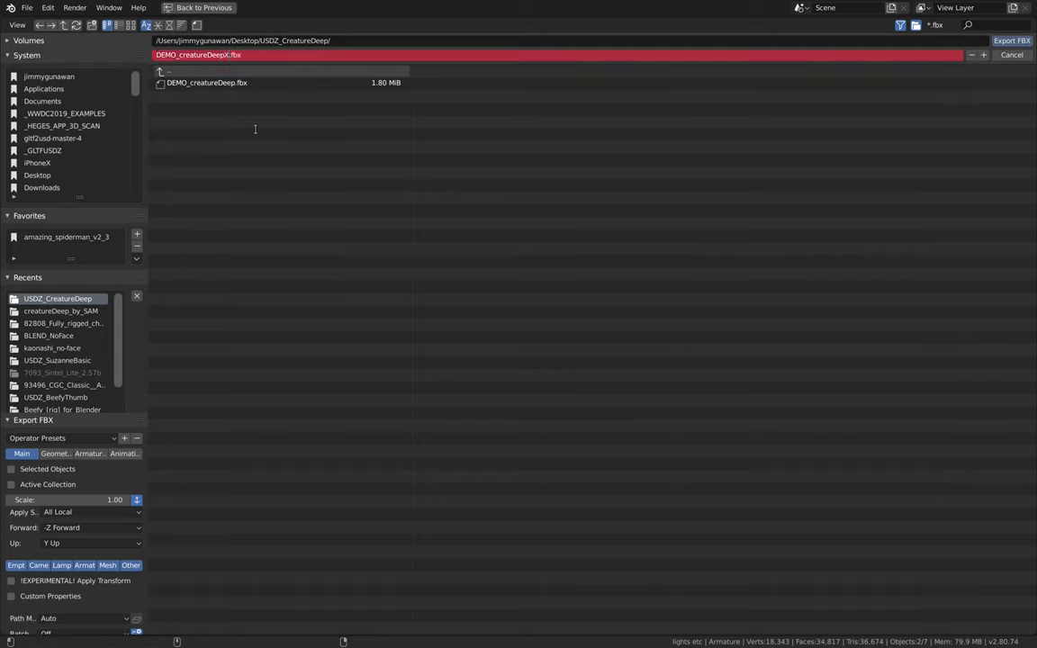
key("Return")
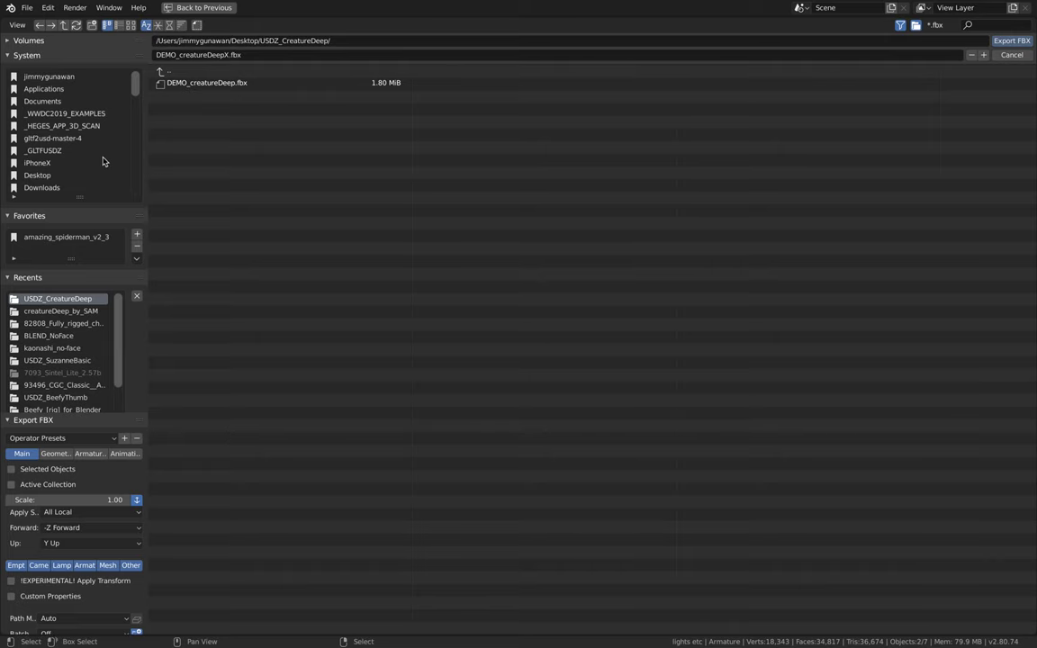
left_click(68, 174)
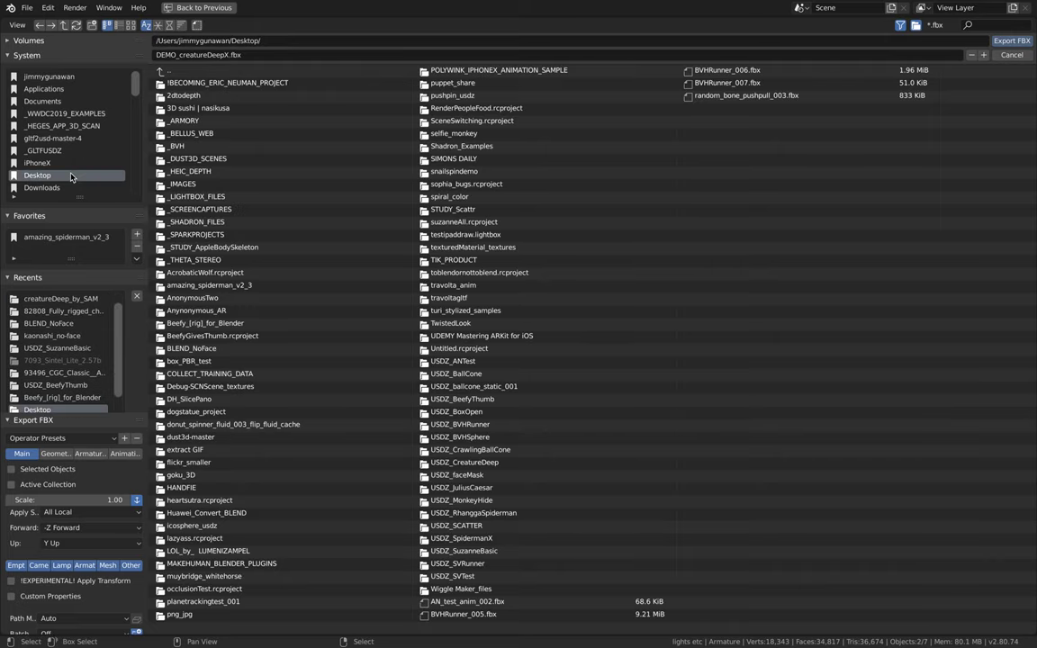
left_click(170, 25)
double_click(309, 286)
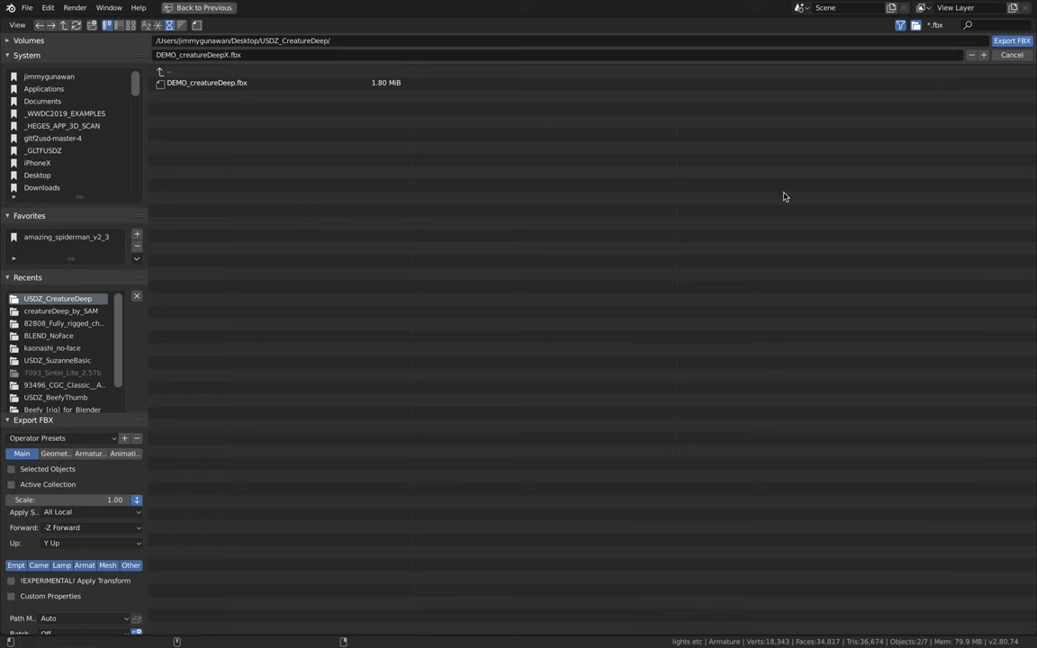
key("Return")
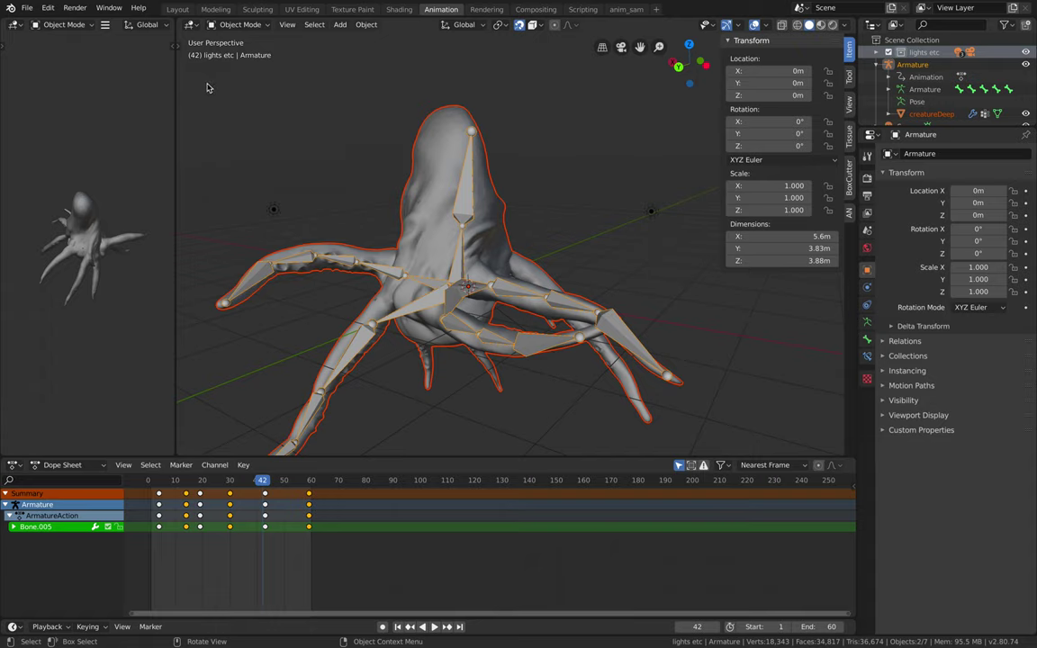
Step: Create a new General file and delete all of its default objects
left_click(27, 7)
mouse_move(81, 22)
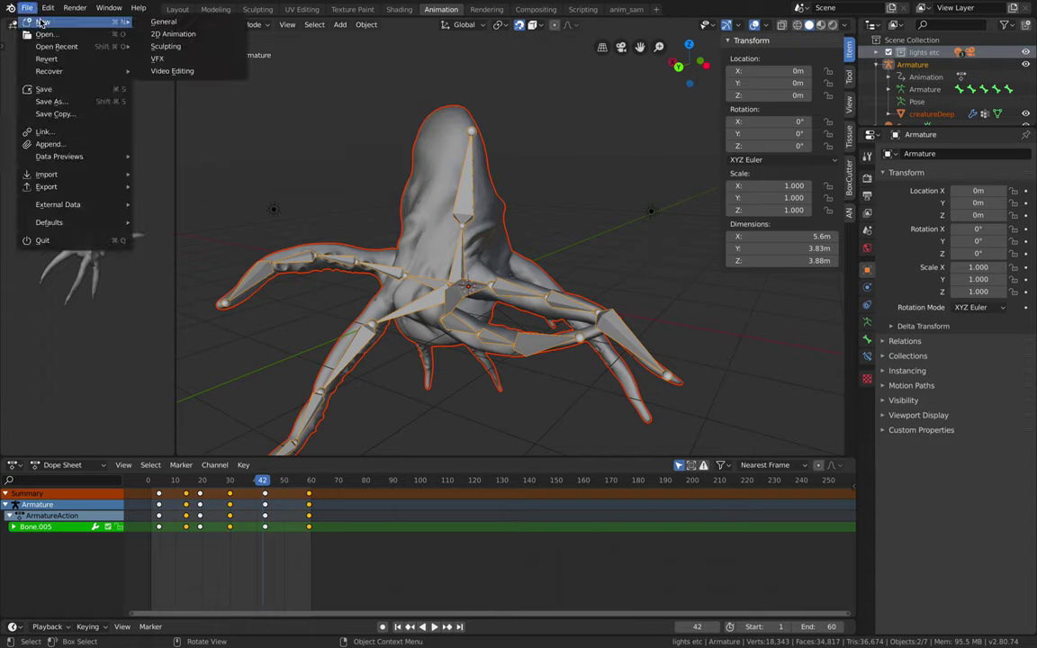
left_click(160, 26)
left_click(374, 304)
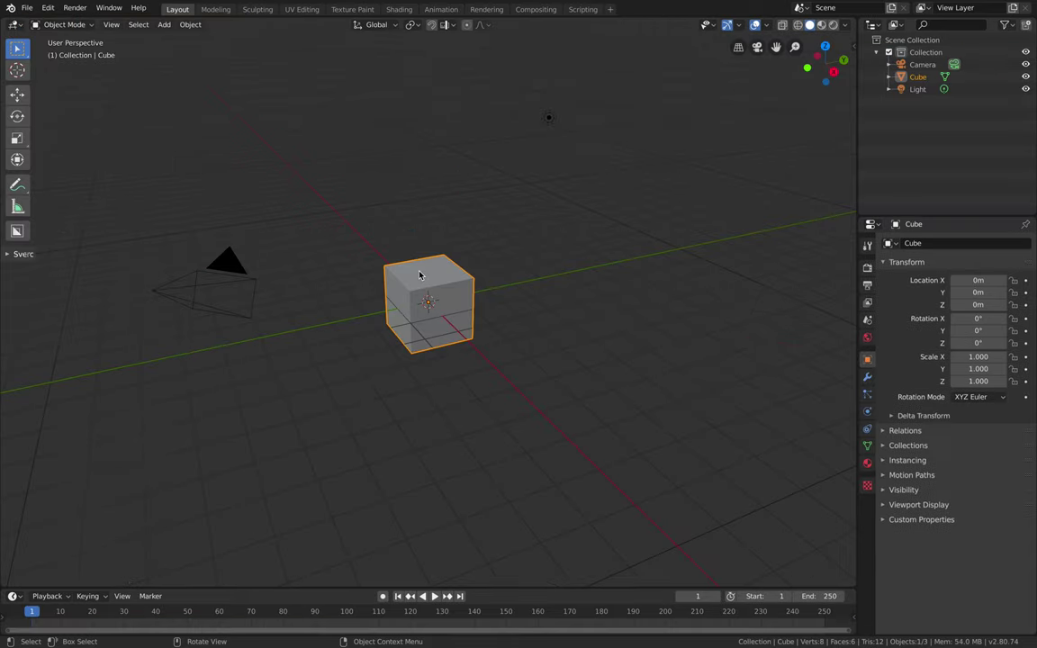
key("Delete")
Step: Import DEMO_creatureDeepX.fbx from the USDZ_CreatureDeep folder on the Desktop, sorting the folder list by date
left_click(27, 7)
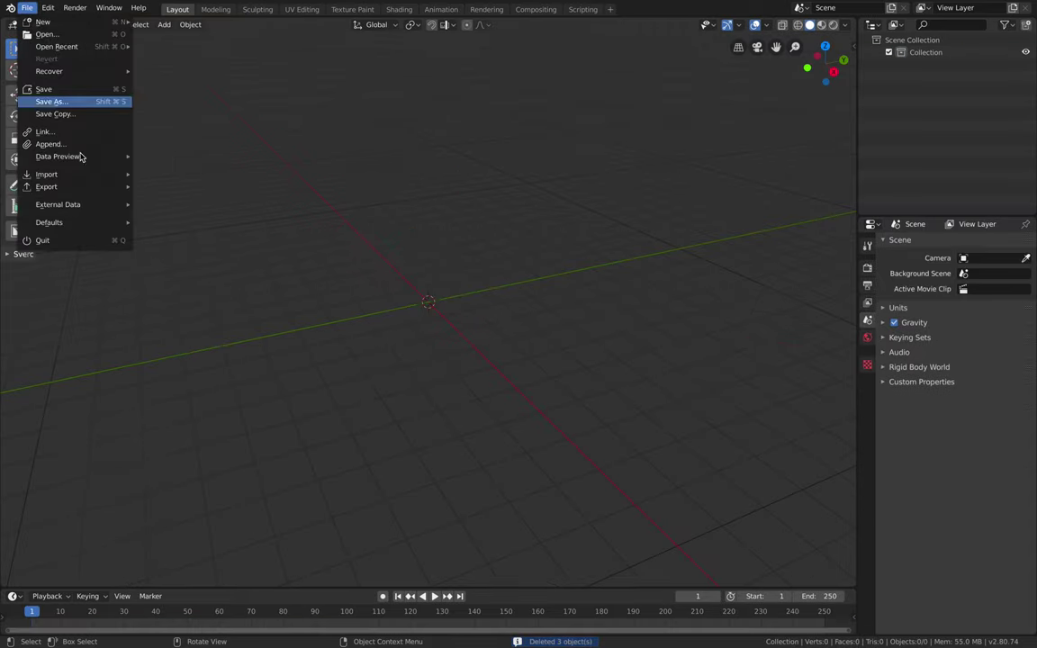
mouse_move(90, 176)
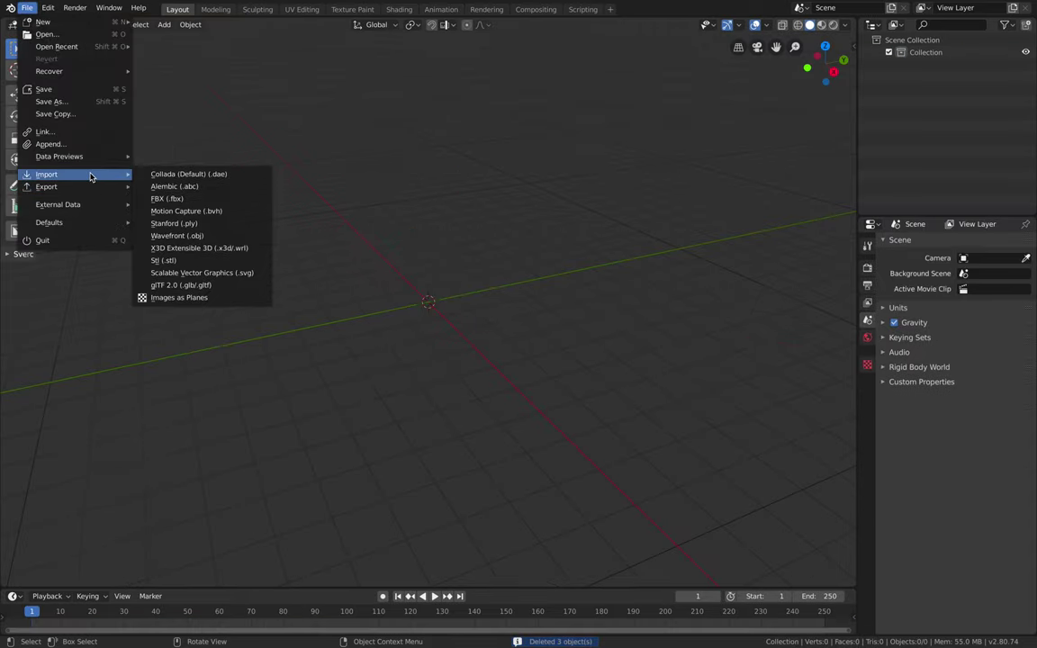
left_click(190, 194)
left_click(79, 175)
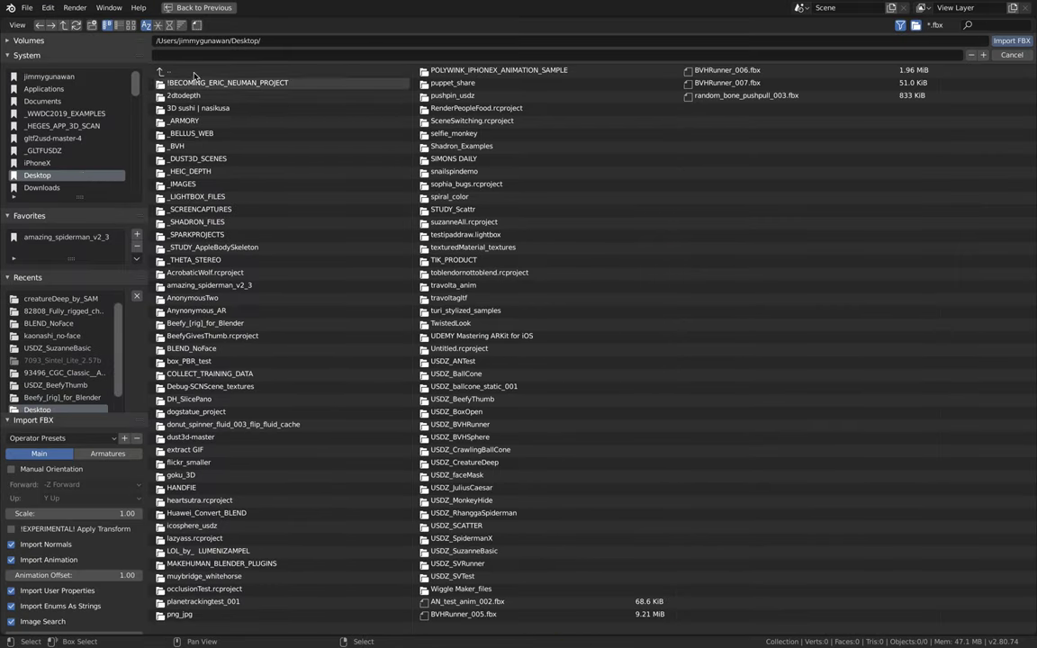
left_click(169, 25)
left_click(200, 81)
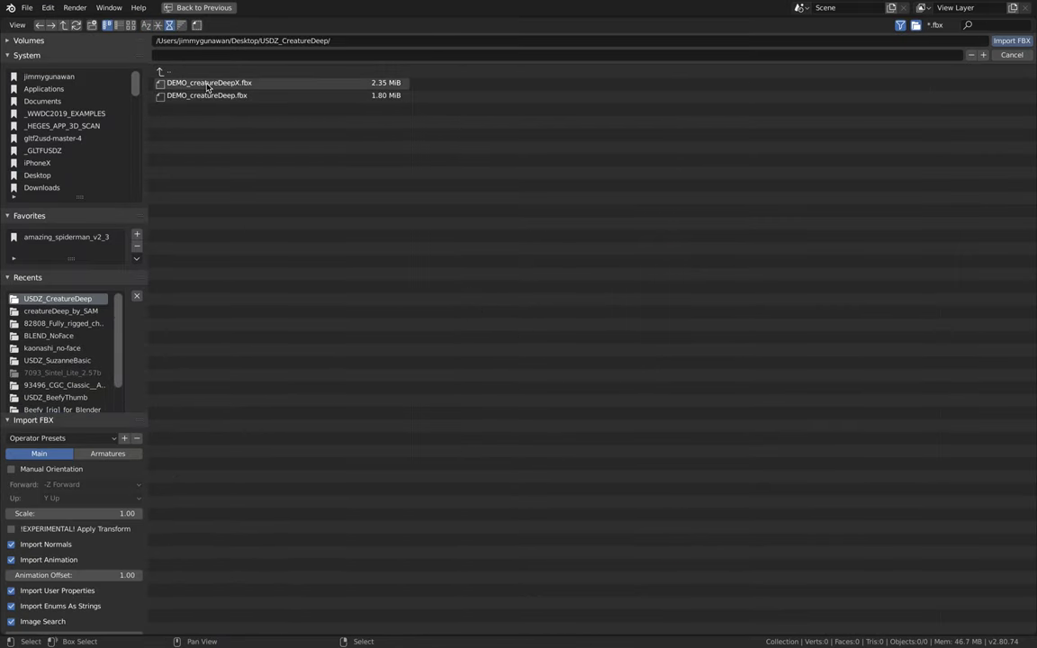
left_click(208, 84)
key("Return")
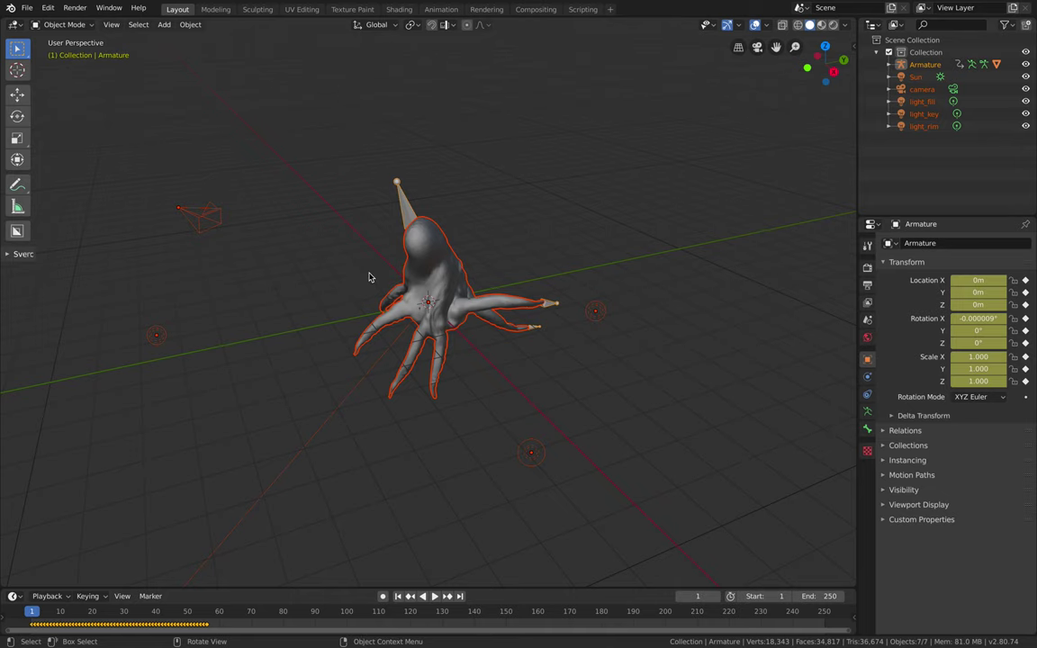
Step: Select the imported creatureDeep mesh and show its material settings
left_click(438, 247)
middle_click_drag(437, 247, 638, 154)
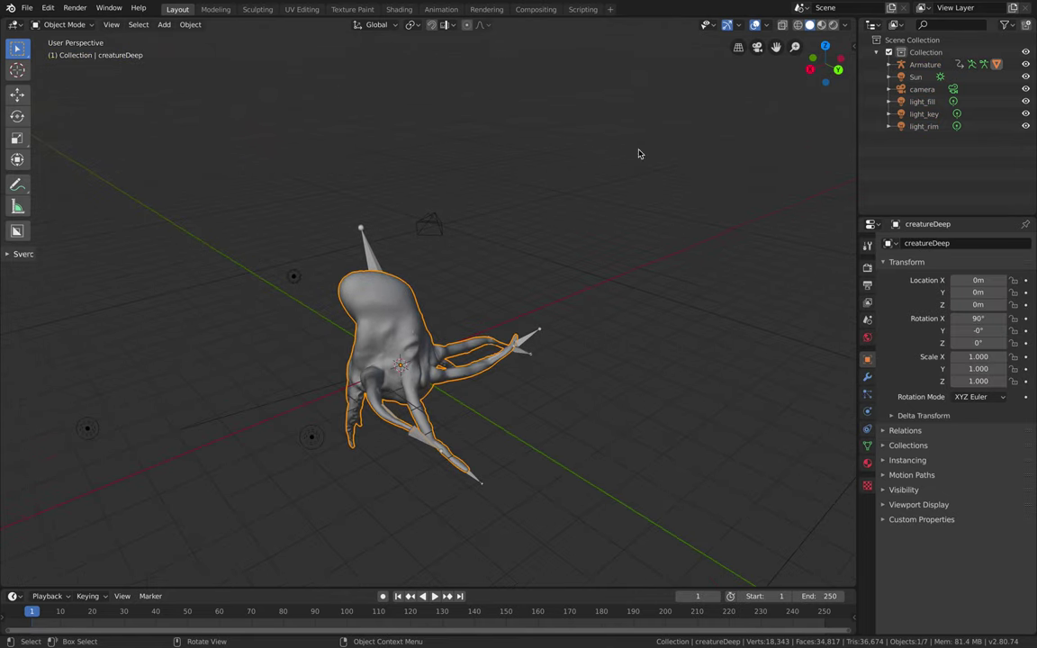
left_click(866, 462)
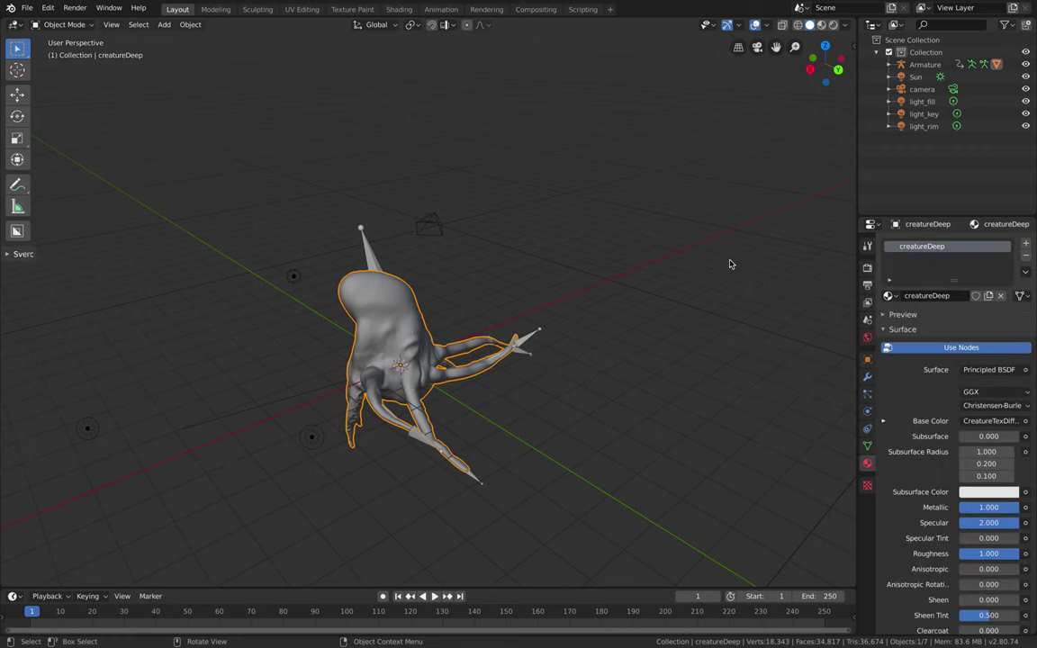
Step: Split the 3D viewport horizontally and turn the upper area into a Shader Editor for the creatureDeep material
left_click_drag(855, 23, 852, 238)
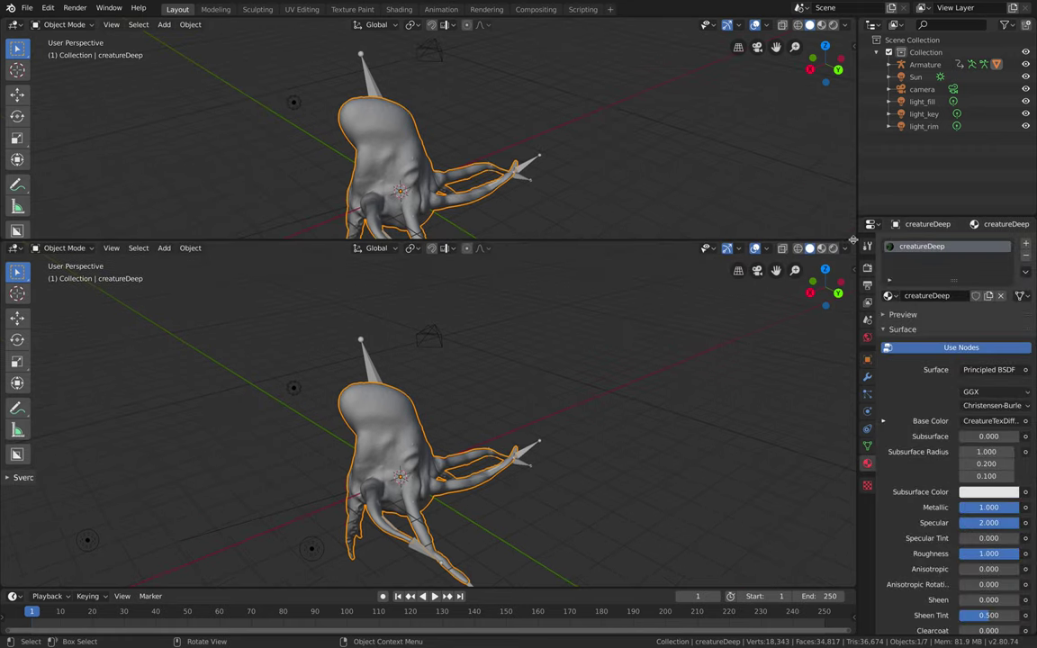
left_click(20, 27)
left_click(49, 165)
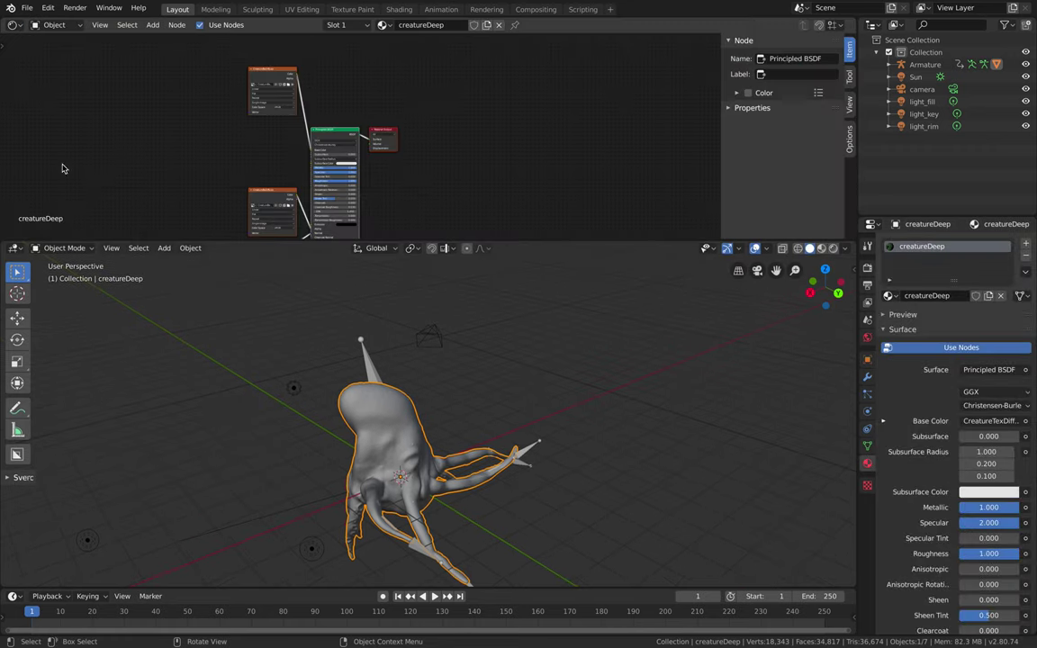
Step: Show the creature in LookDev shading and inspect its textured surface from several angles
scroll(239, 126, "up", 2)
middle_click_drag(504, 423, 608, 443)
left_click(821, 248)
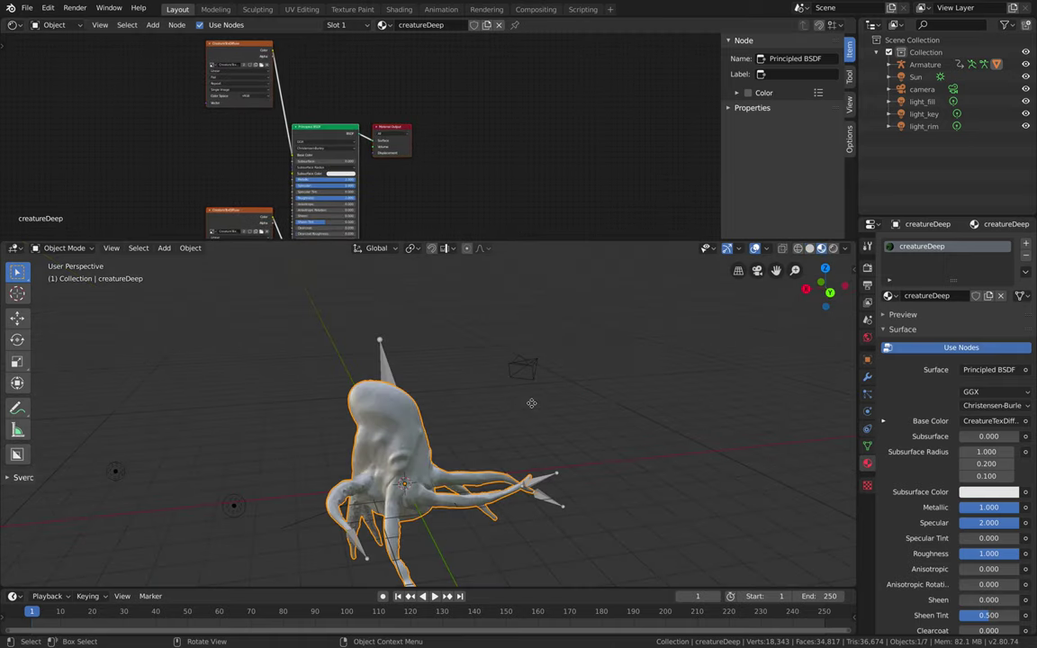
mouse_move(504, 405)
middle_mouse_down()
mouse_move(531, 408)
mouse_move(543, 373)
middle_mouse_up()
Step: Save the scene as a Blender file named baked
key("ctrl+s")
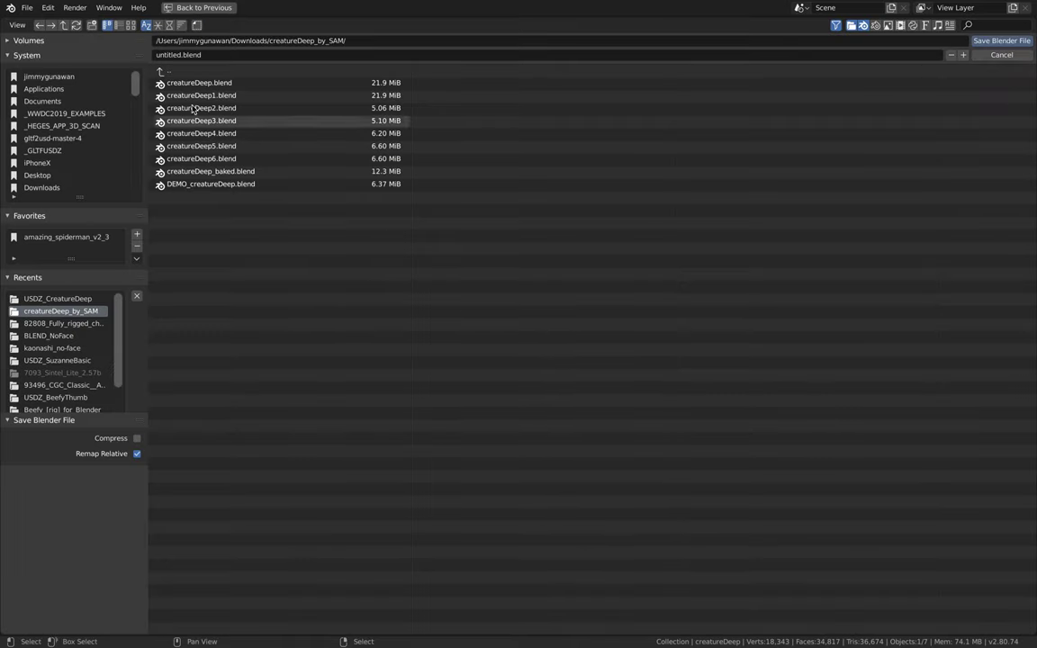
left_click(177, 55)
type("baked")
key("Return")
left_click(1006, 40)
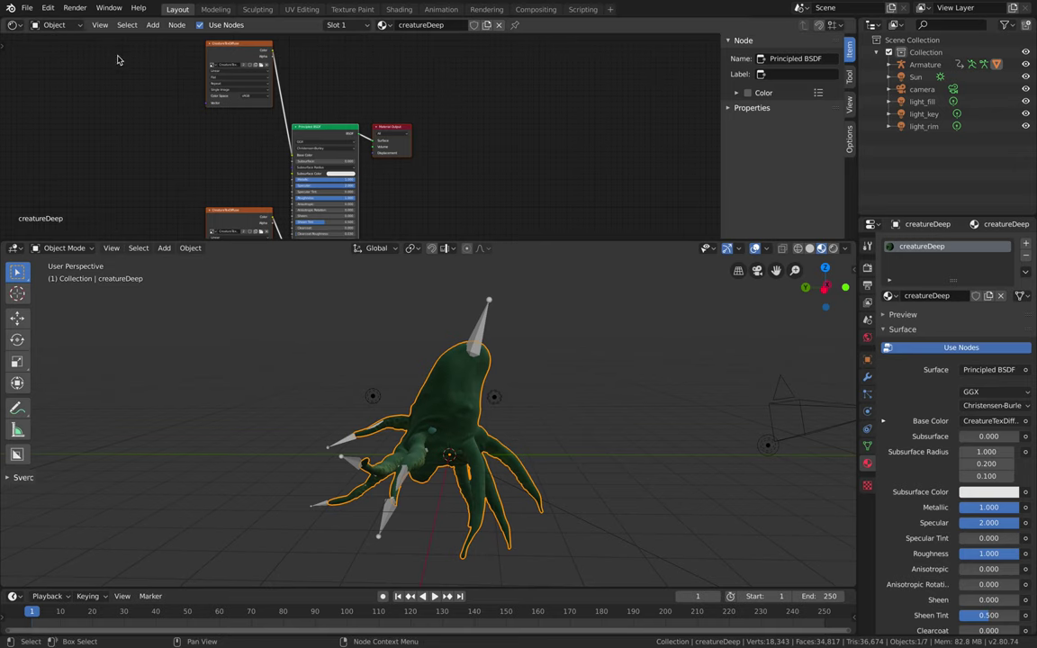
Step: Start a glTF 2.0 export in the glTF Separate (+ textures) format and browse to the Desktop folder
left_click(27, 8)
mouse_move(85, 187)
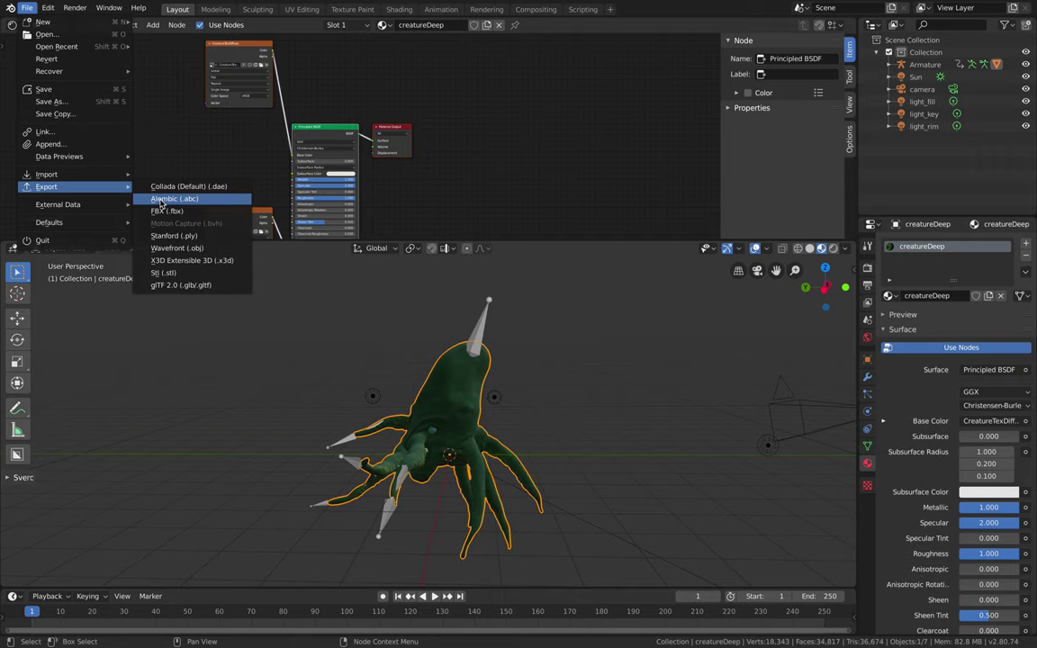
left_click(166, 250)
left_click(104, 472)
left_click(95, 502)
left_click(55, 175)
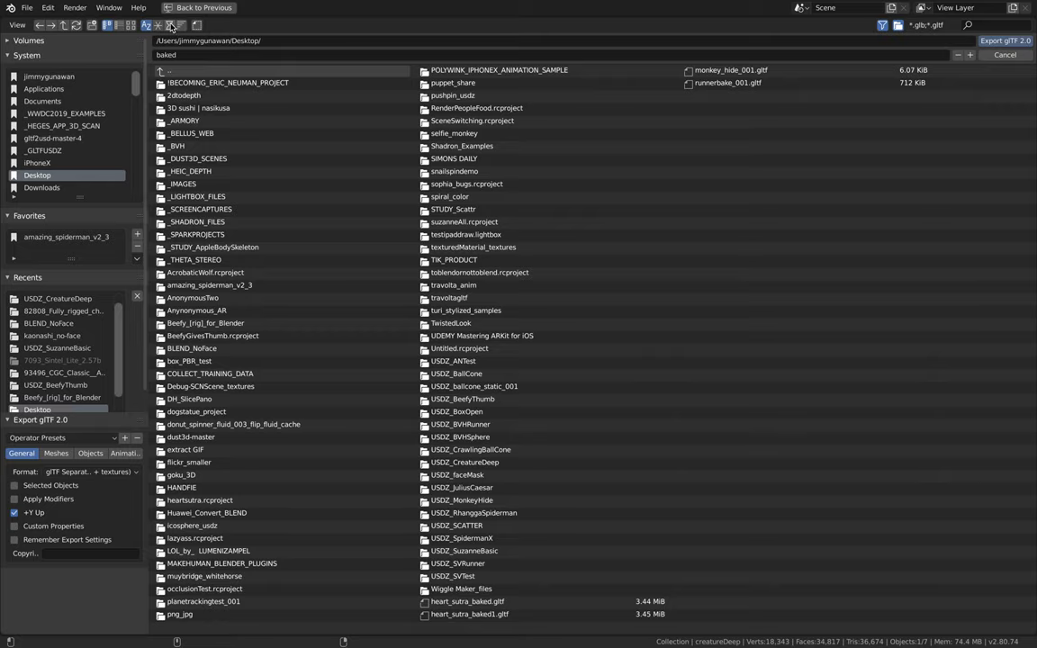
Step: Sort the Desktop folders by date and export the scene into USDZ_CreatureDeep as DEMO_creatureDeepX.gltf
left_click(171, 25)
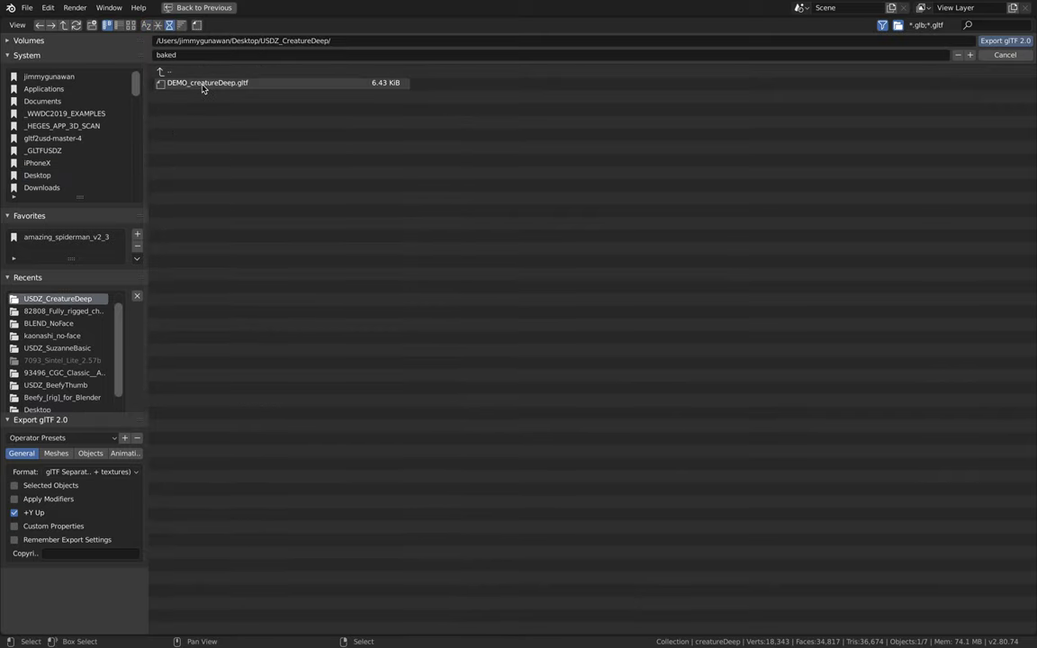
left_click(203, 83)
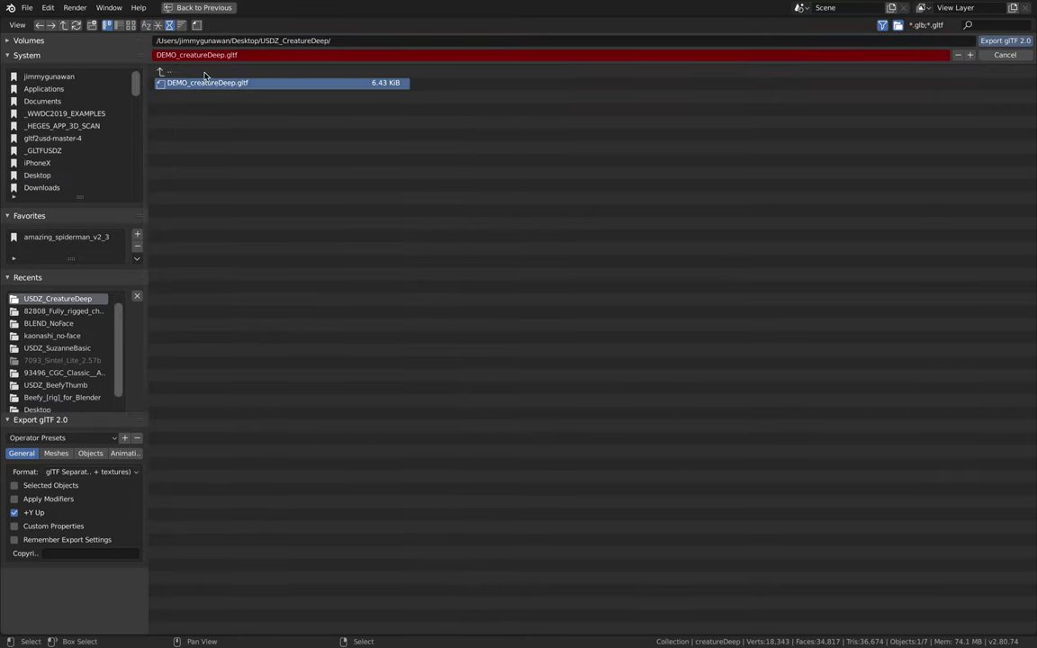
left_click(223, 56)
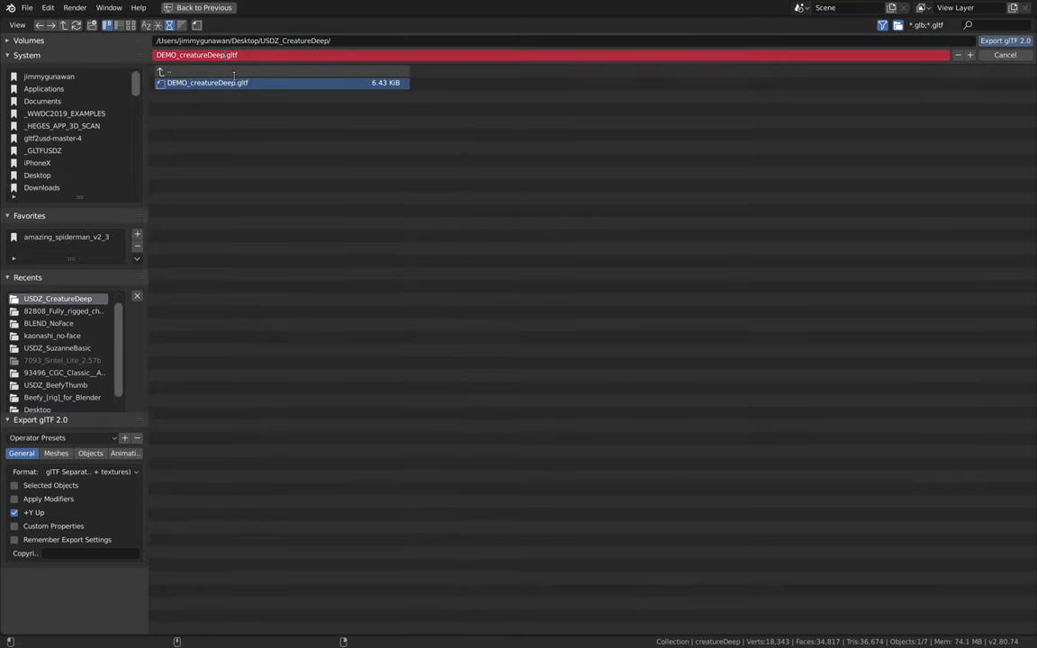
key("Return")
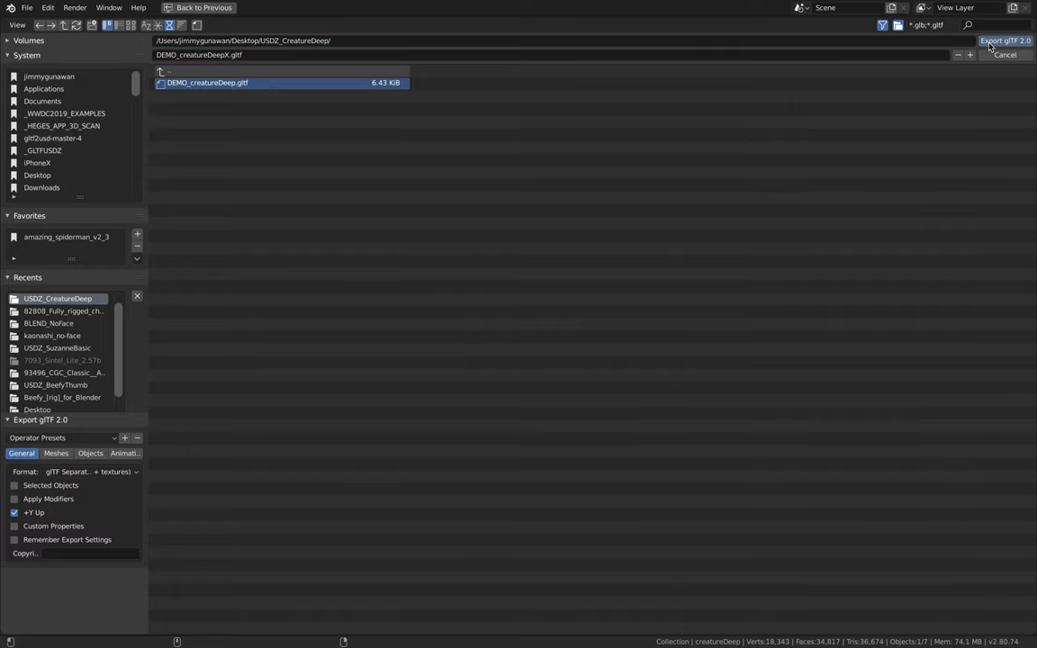
left_click(990, 43)
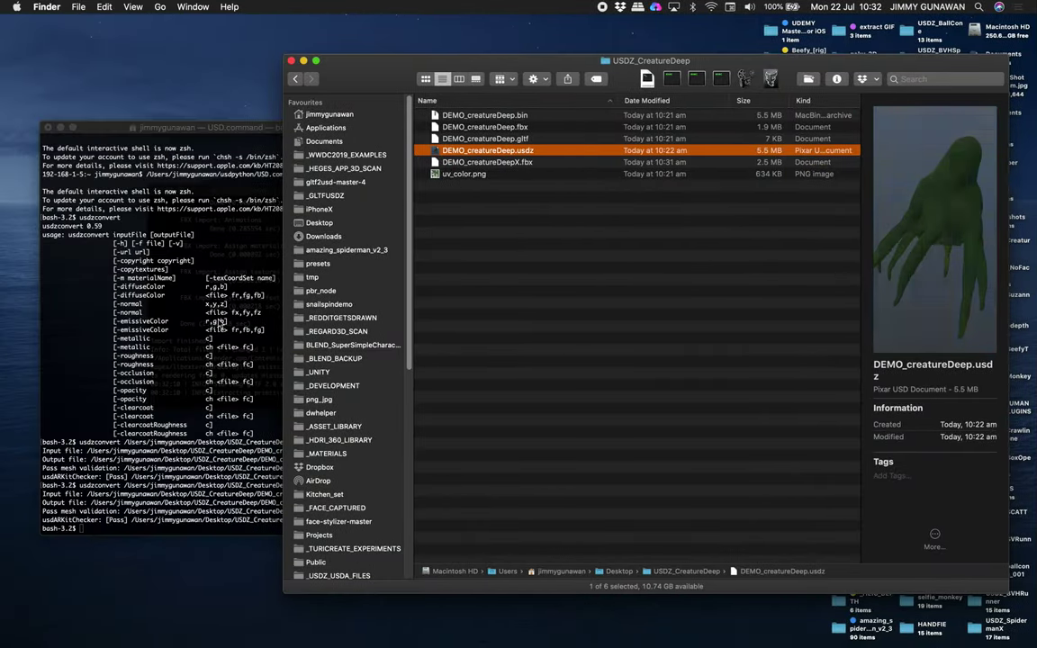
Step: Switch to the Terminal and enter usdzconvert at the prompt without running it
left_click(220, 322)
type("us")
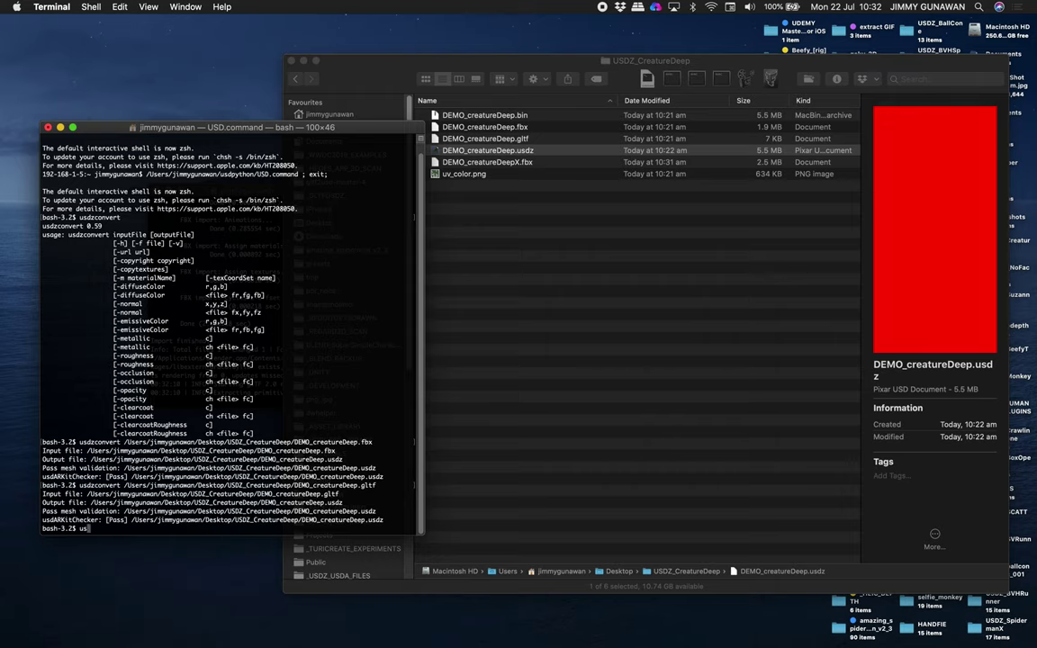
type("dzconvert")
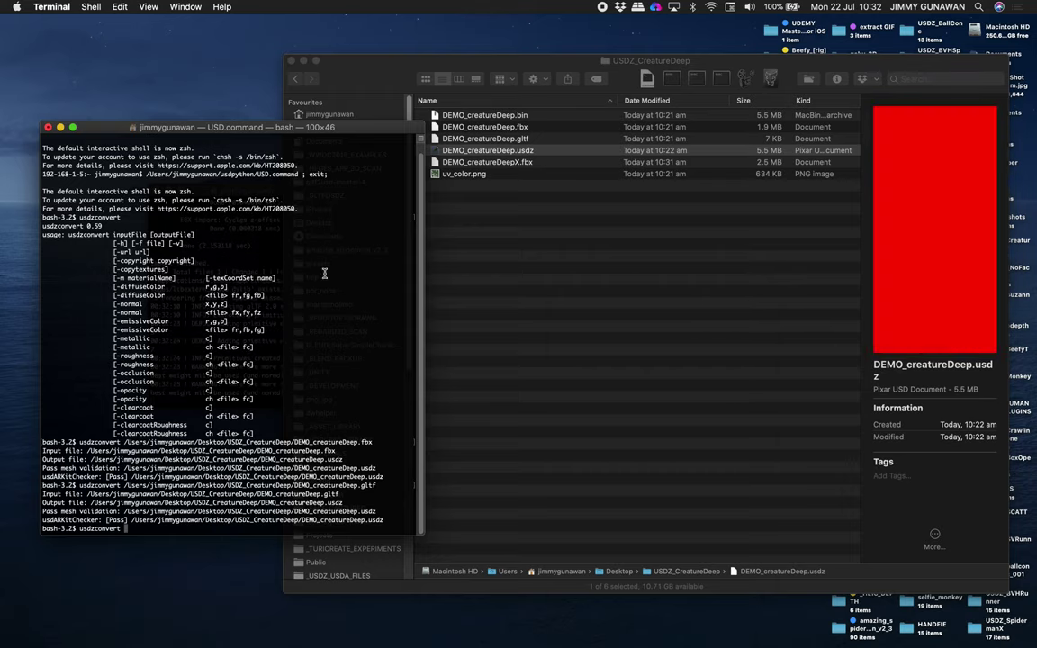
Step: Reopen the USDZ_CreatureDeep folder in Finder and sort its files by modification date, newest first
left_click(437, 199)
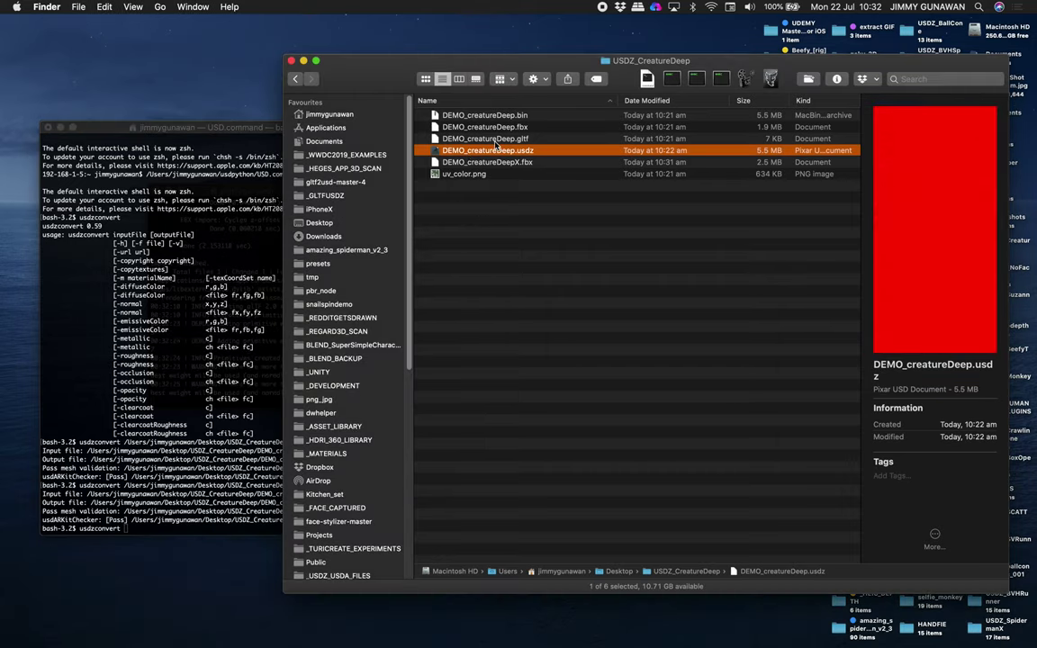
key("super+Up")
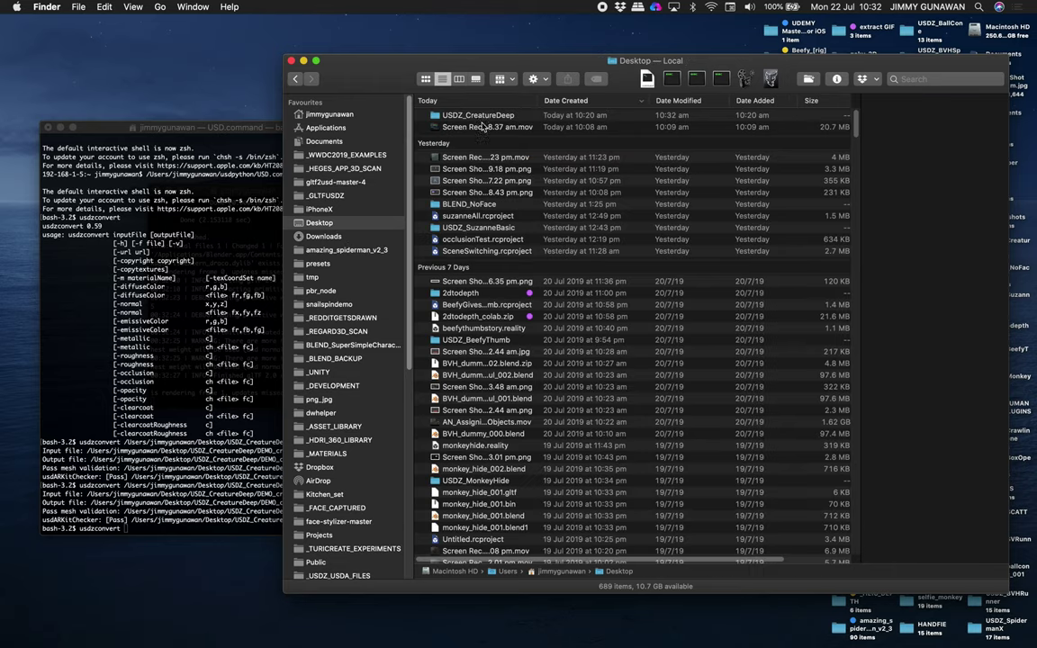
double_click(483, 117)
left_click(647, 100)
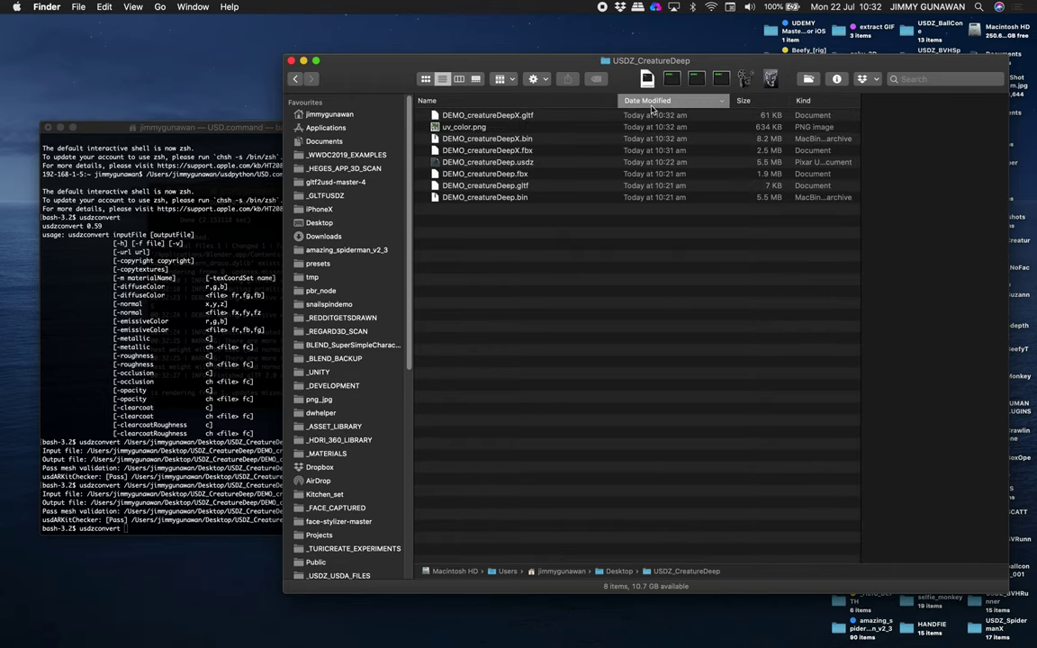
left_click(647, 100)
left_click(659, 102)
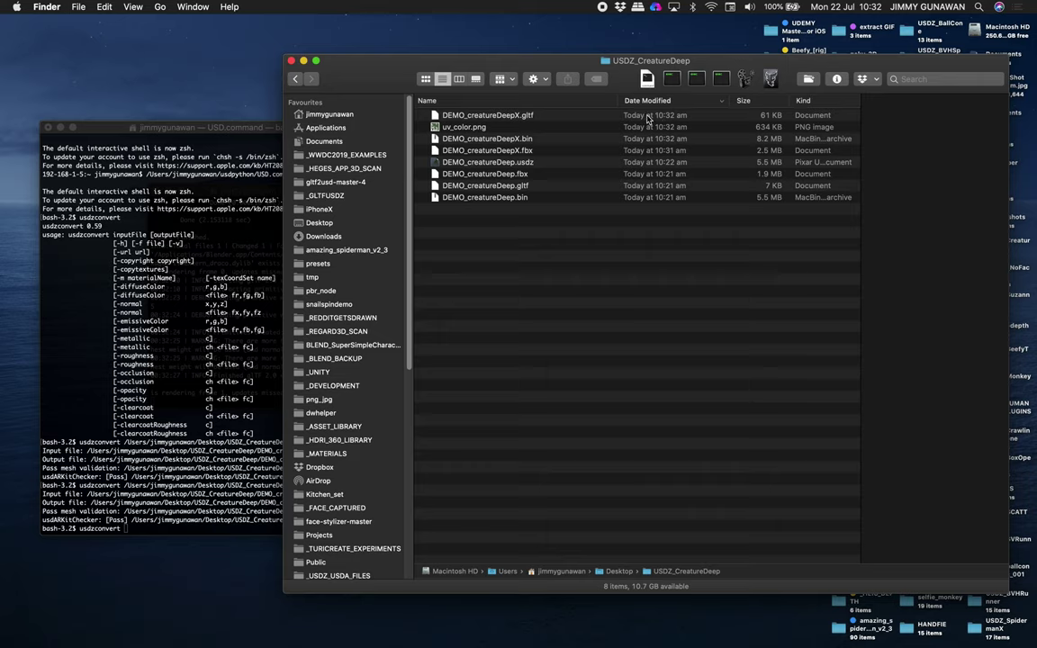
Step: Add the path of DEMO_creatureDeepX.fbx to the usdzconvert command and run the conversion
left_click(540, 117)
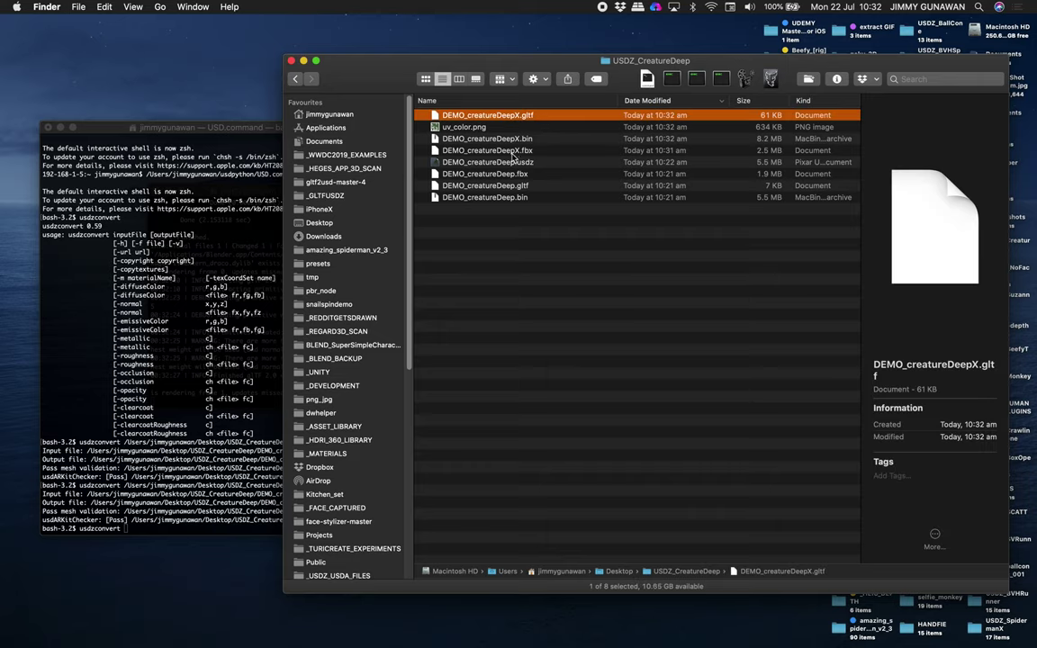
left_click(531, 151)
left_click_drag(503, 155, 243, 319)
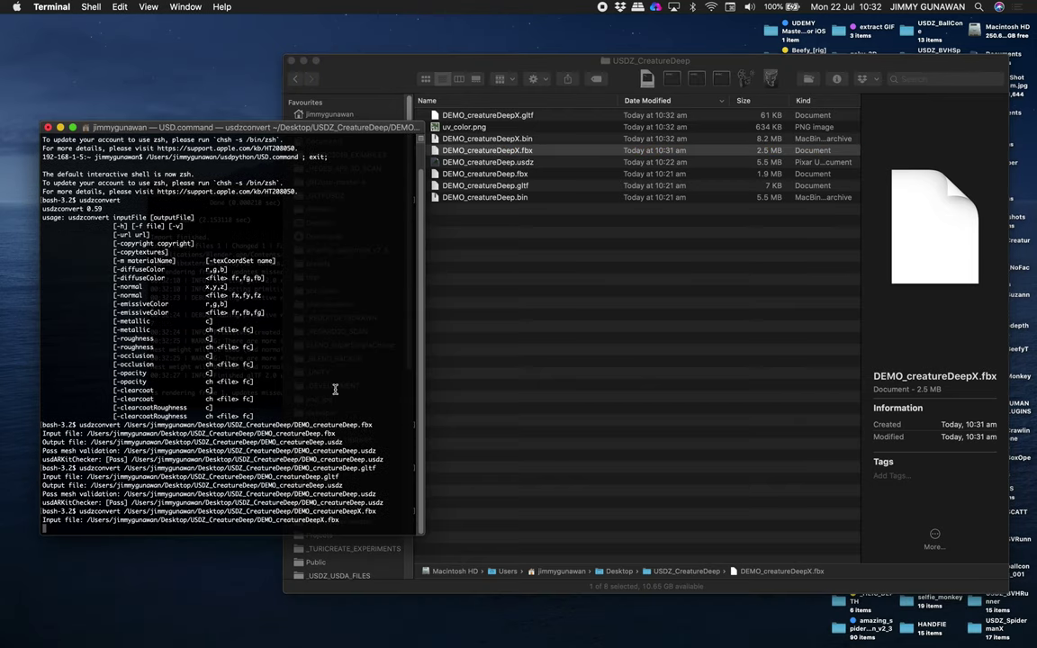
left_click(619, 329)
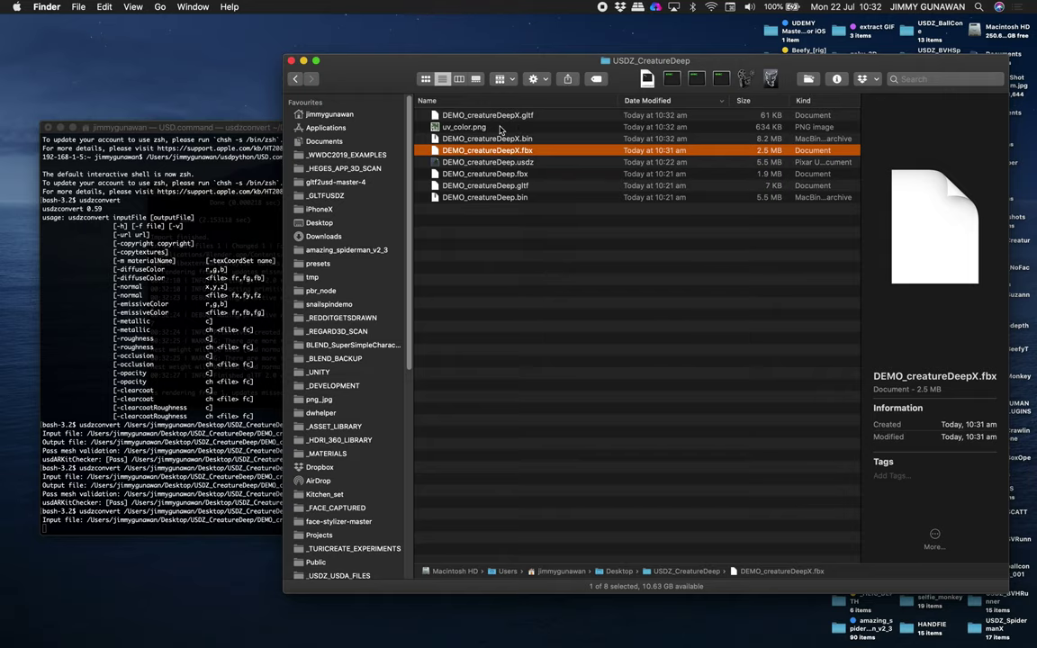
left_click_drag(517, 72, 495, 66)
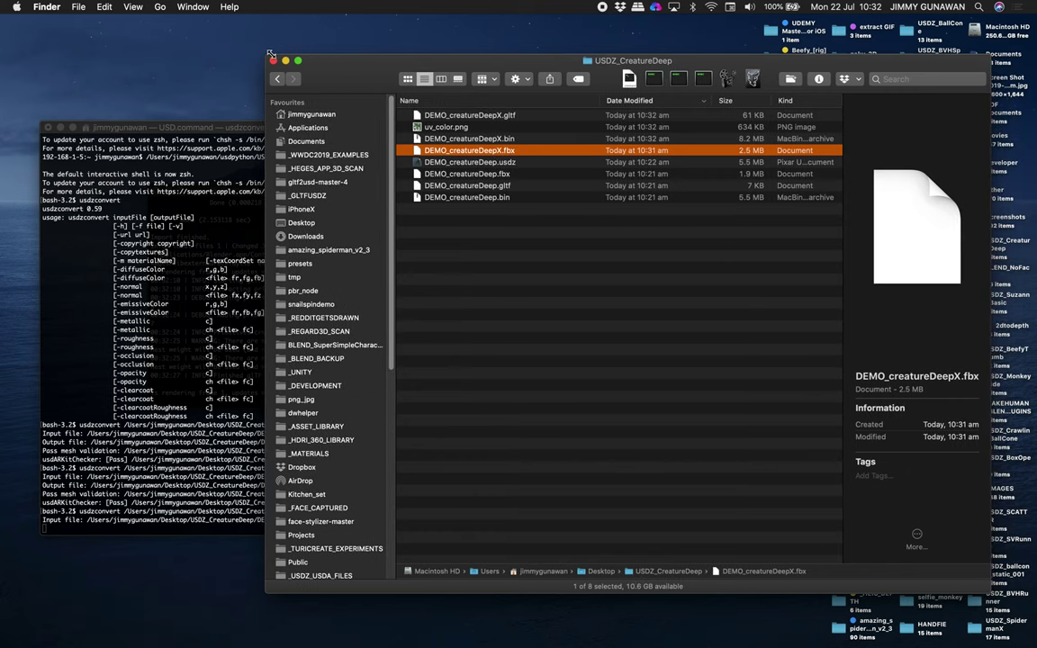
left_click_drag(270, 53, 280, 54)
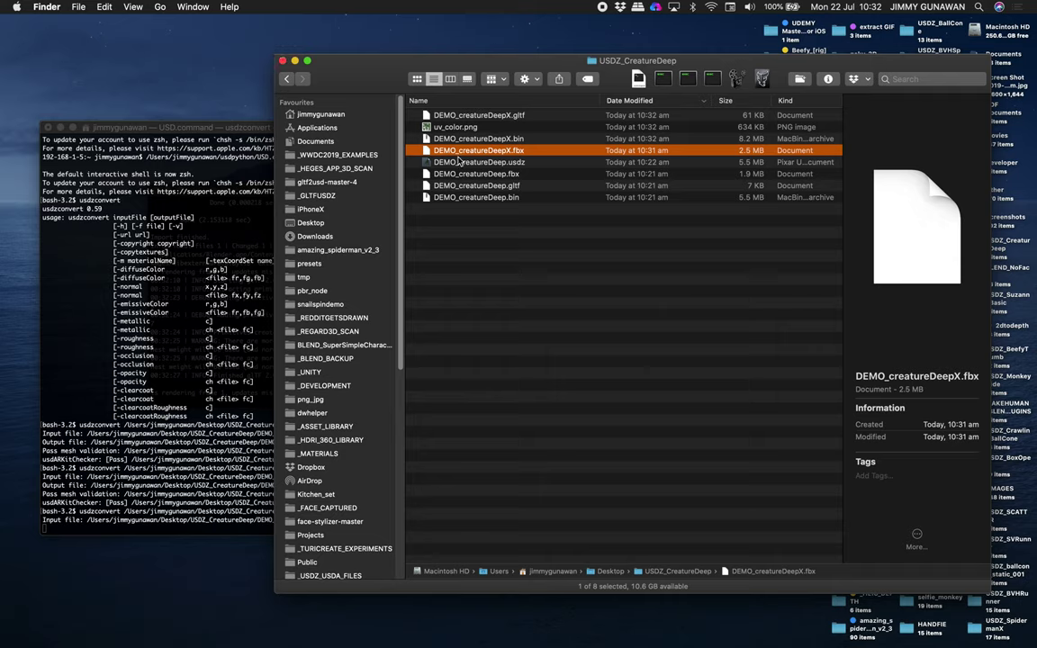
left_click(166, 354)
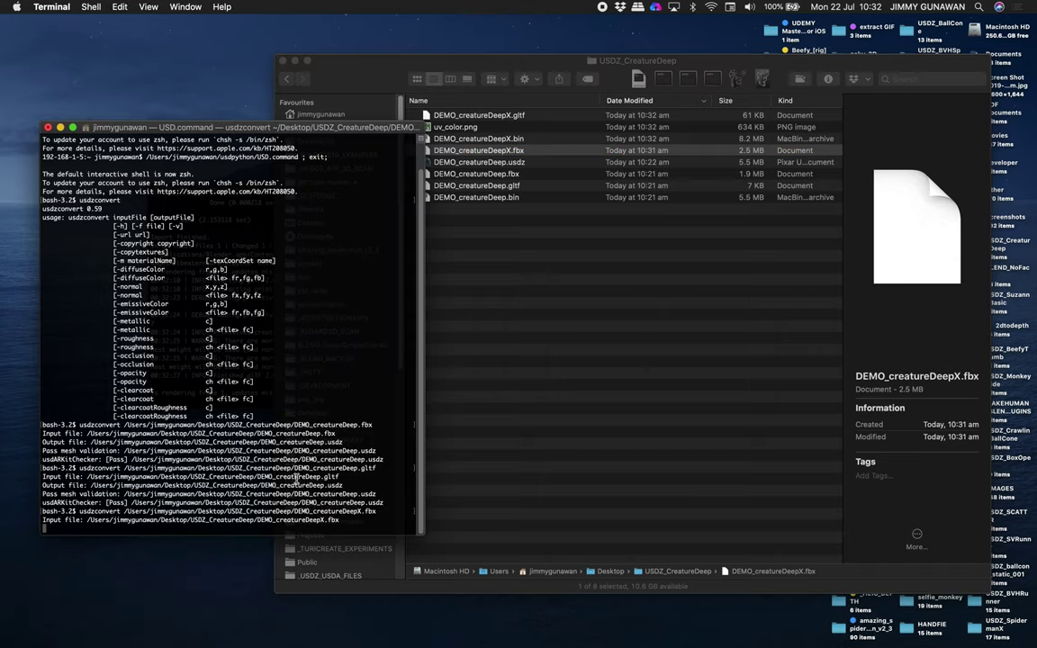
Step: Switch back to Blender, select the creature's armature, show its transform values and set the animation end frame to 60
left_click(460, 405)
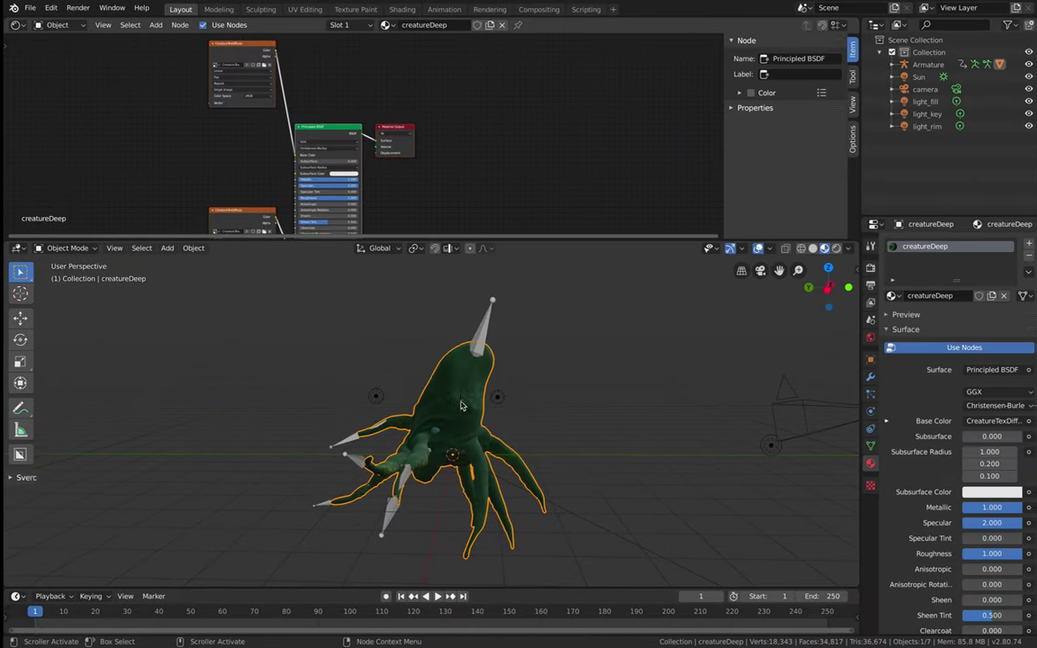
left_click(483, 341)
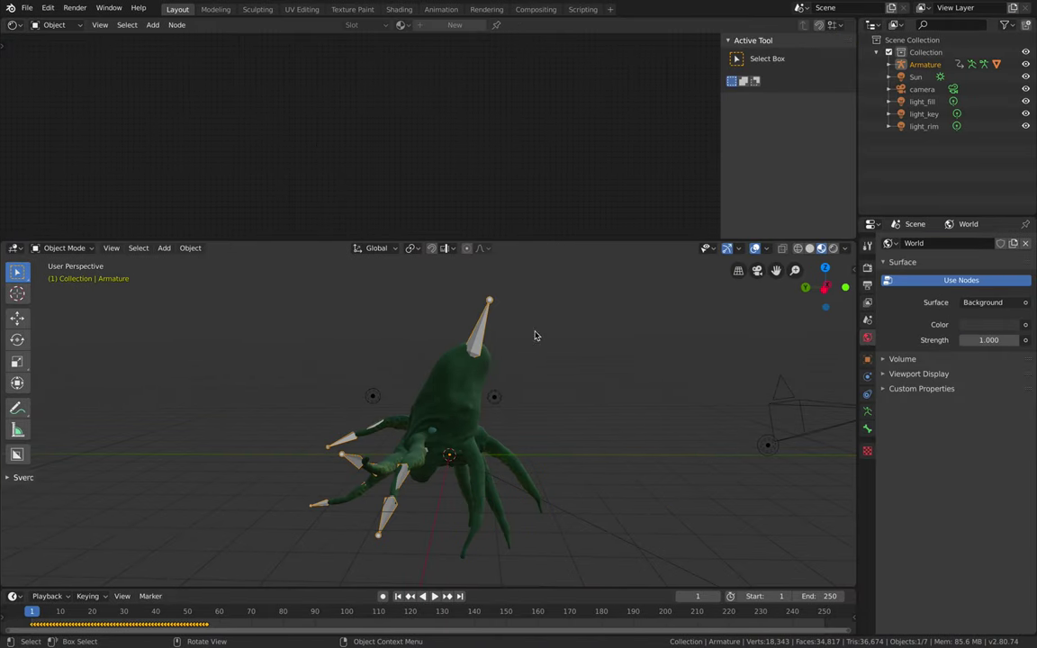
left_click(854, 268)
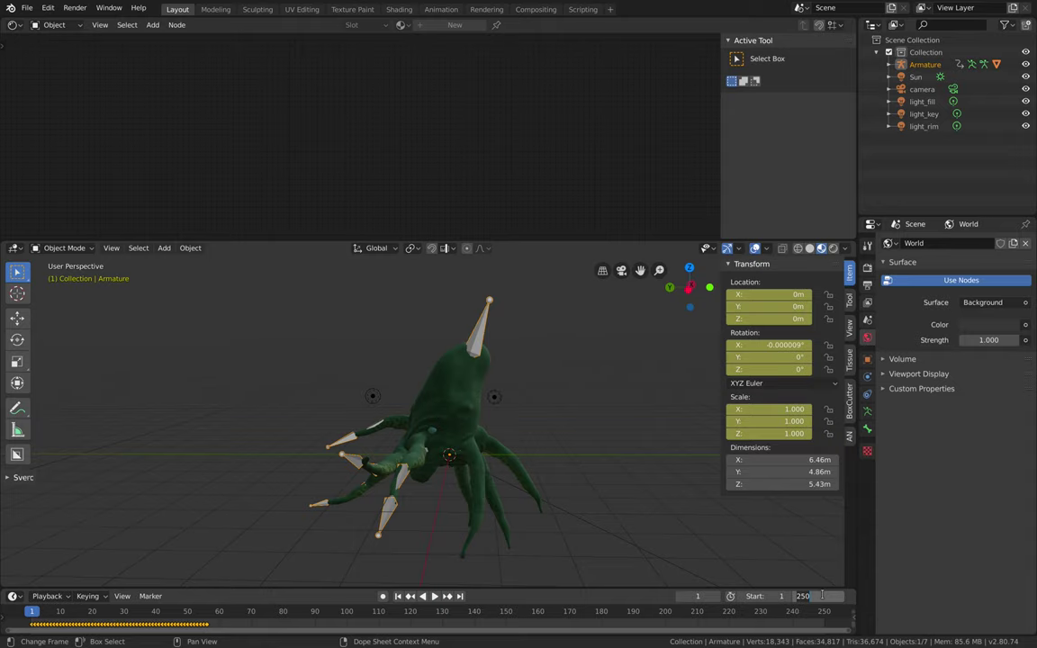
type("60")
key("Return")
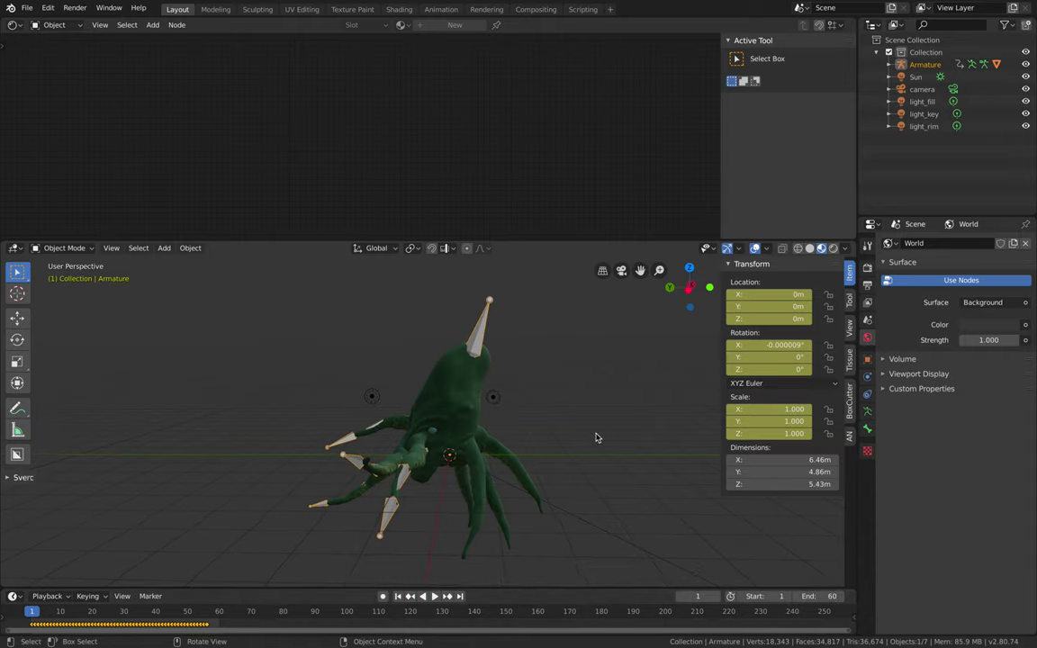
Step: Clear the keyframes from the armature object's location, rotation and scale
scroll(596, 438, "left", 3)
middle_click_drag(595, 438, 401, 287)
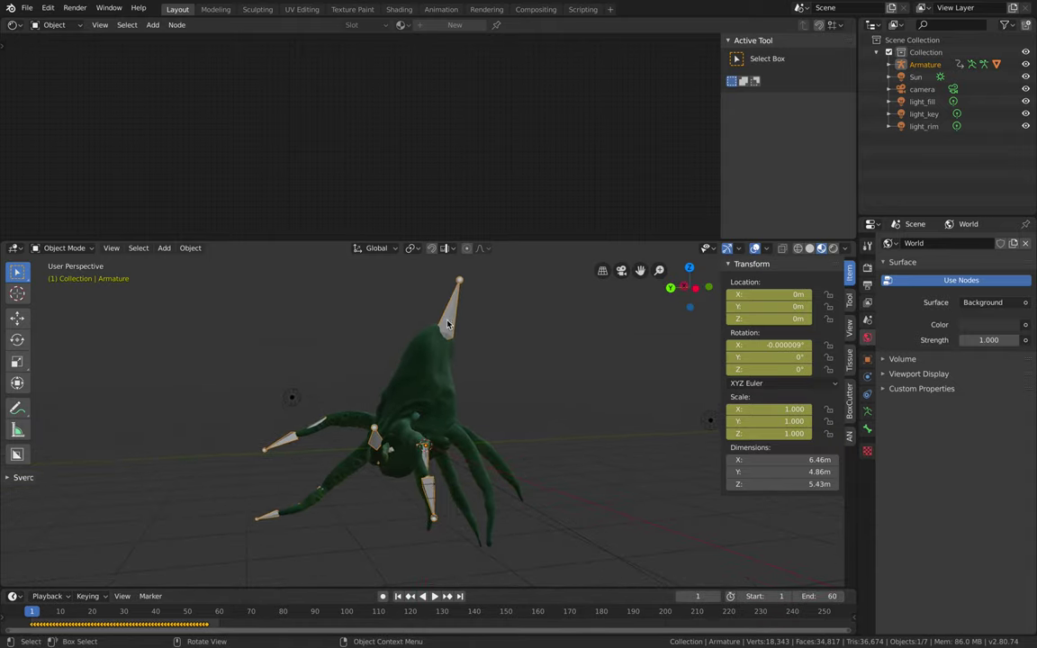
right_click(745, 308)
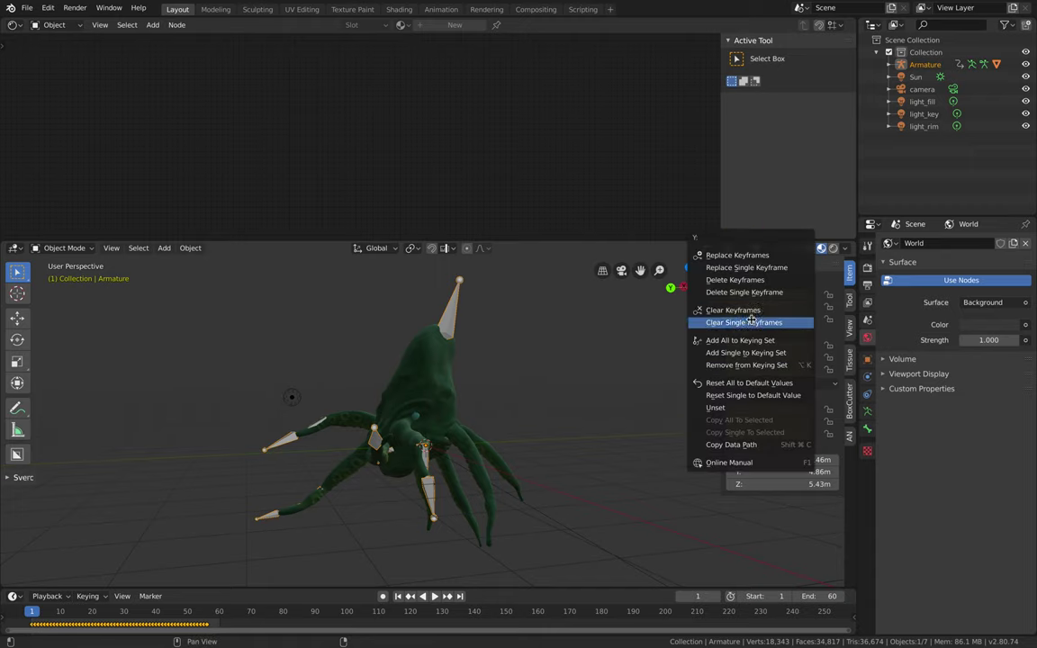
left_click(752, 320)
right_click(758, 344)
left_click(758, 344)
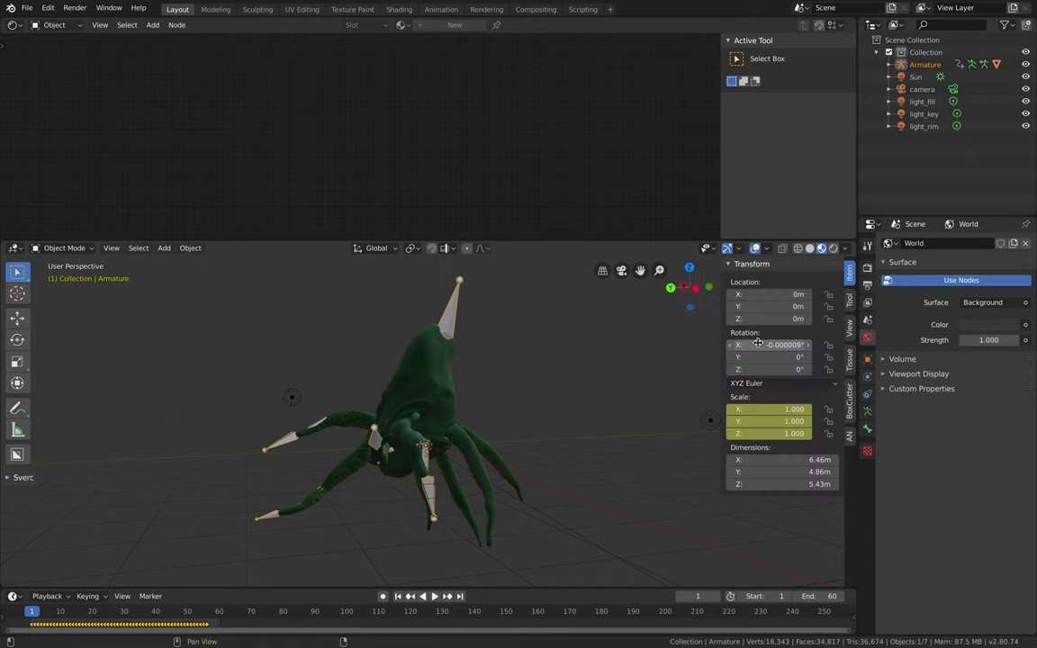
right_click(757, 409)
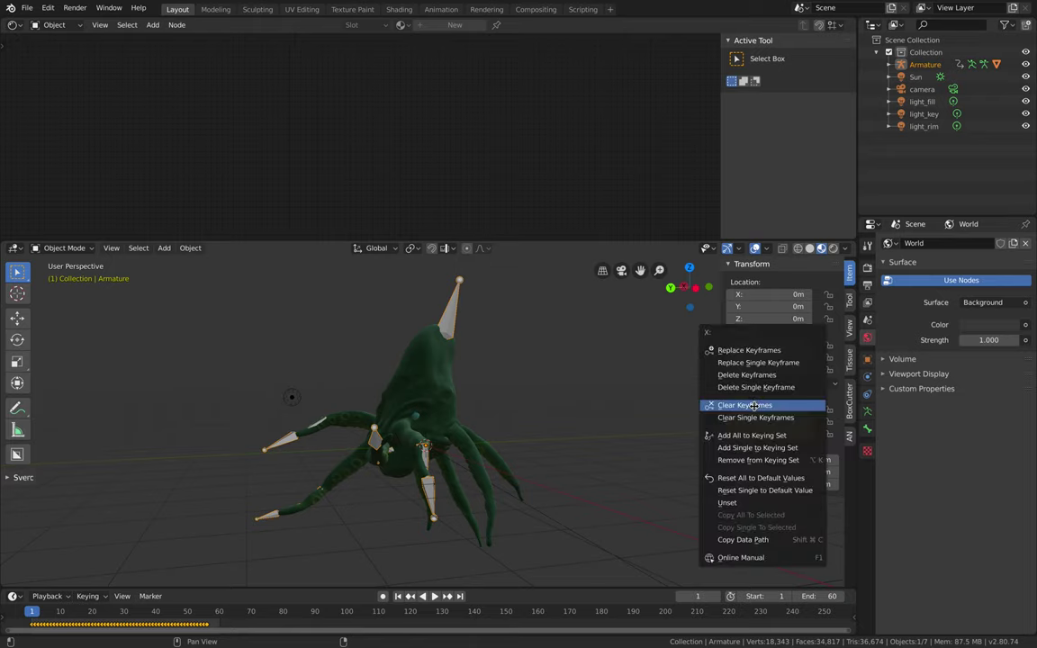
left_click(755, 406)
Step: Put the armature in Pose Mode and check individual head and tentacle bones for keyframes
middle_click_drag(475, 360, 453, 311)
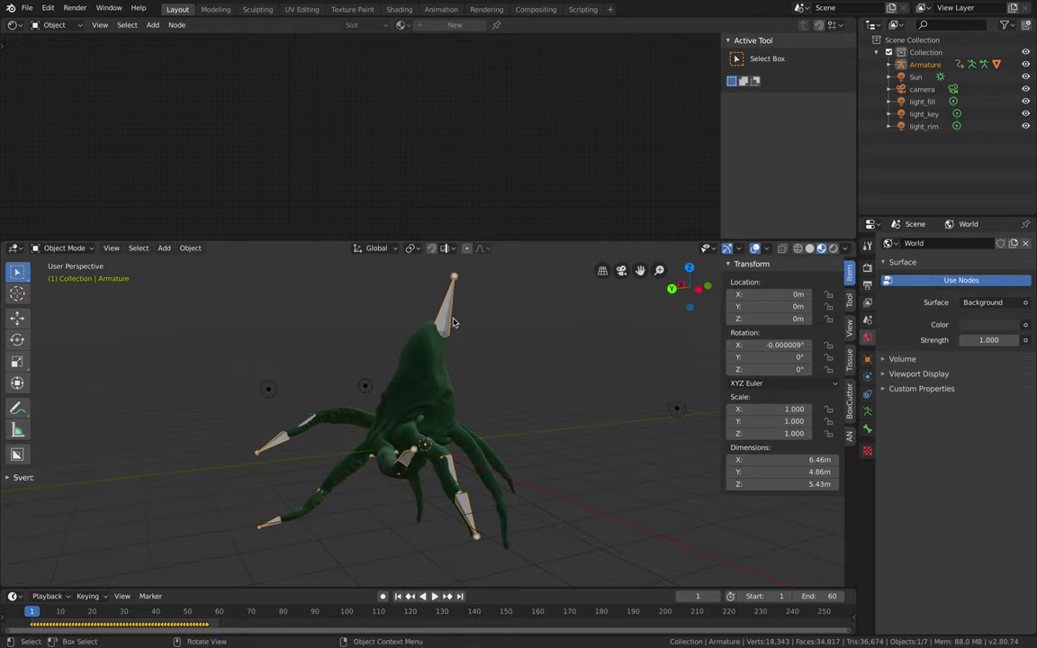
key("ctrl+Tab")
left_click(464, 403)
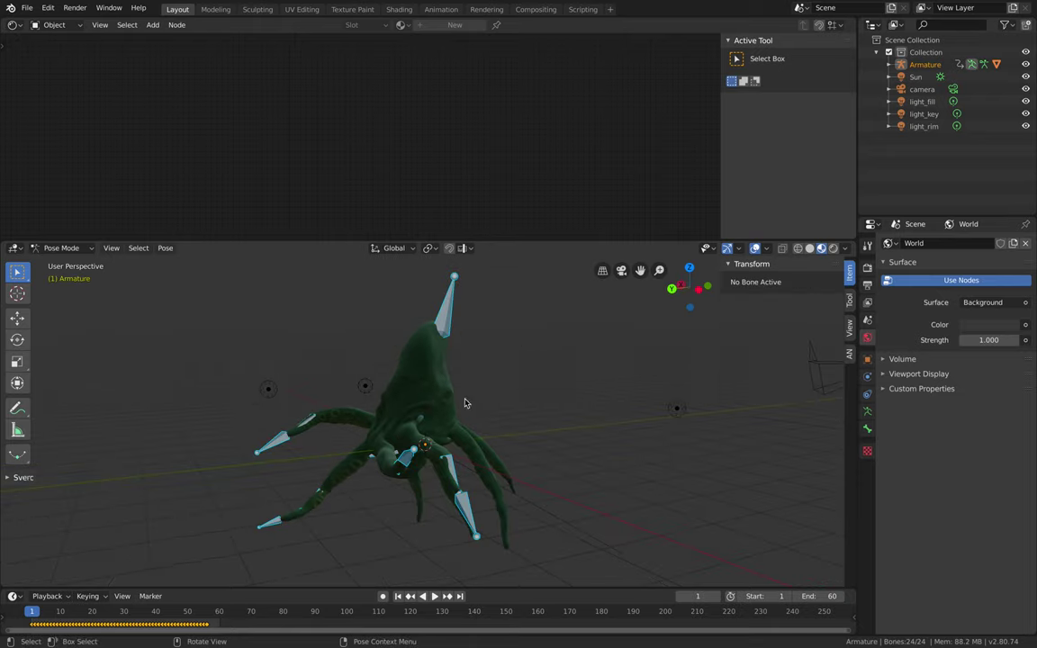
left_click(444, 319)
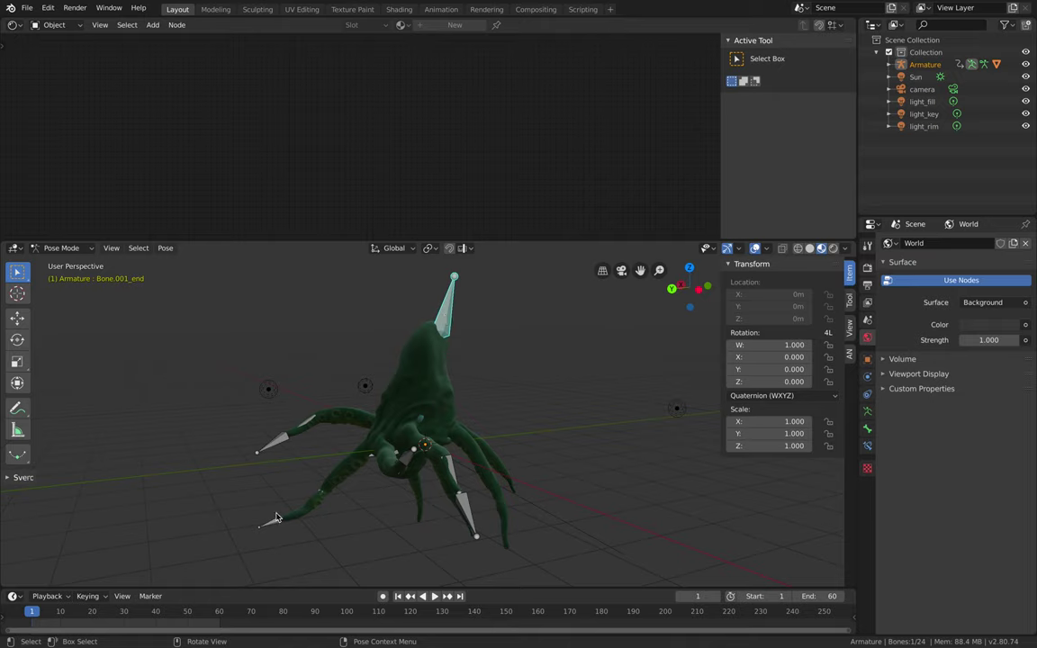
left_click(270, 520)
left_click(445, 312)
Step: Return the armature to Object Mode, then scrub and play the creature's animation to check it
key("ctrl+Tab")
left_click(299, 470)
left_click_drag(163, 615, 127, 616)
key("space")
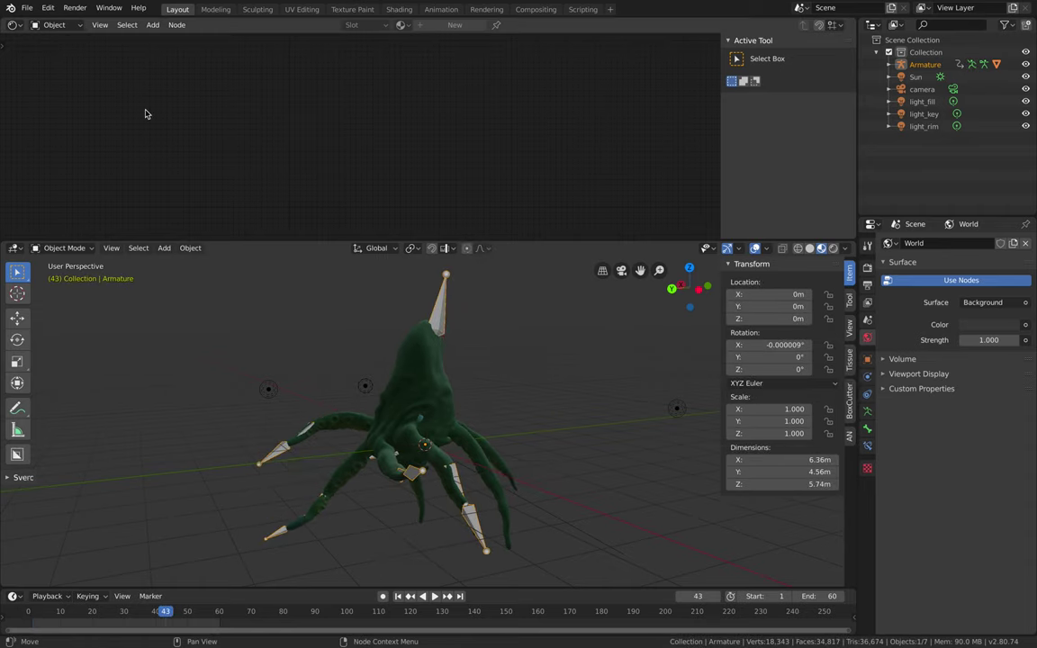
Step: Export the cleaned creature scene as glTF to the USDZ_CreatureDeep folder under the name DEMO_creatureDeepXX.gltf
left_click(27, 8)
mouse_move(80, 190)
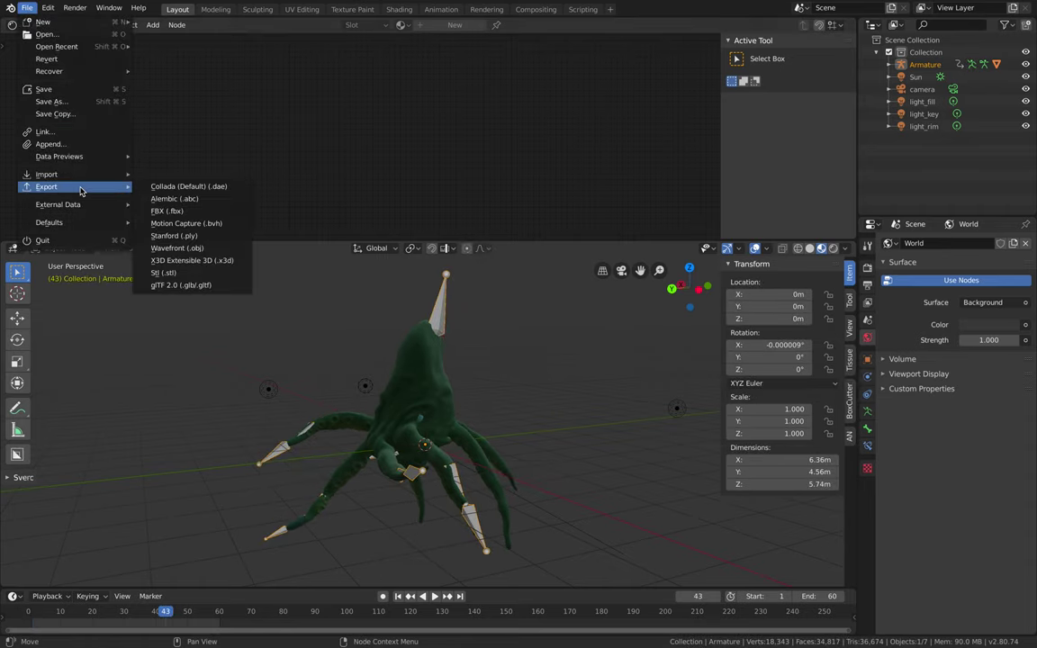
left_click(186, 285)
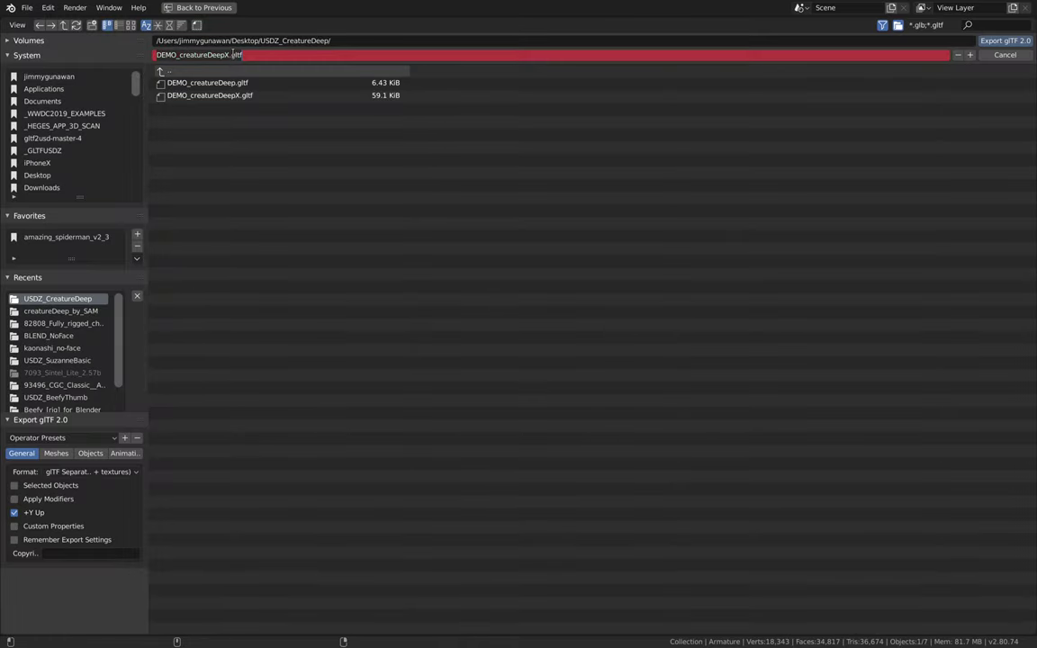
left_click(992, 42)
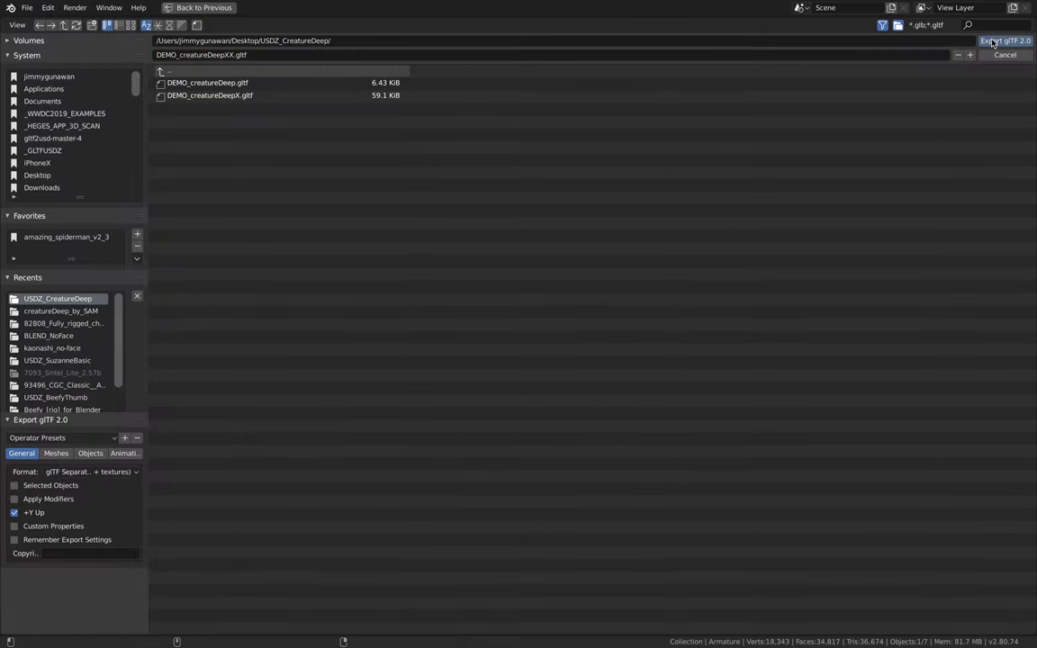
Step: Switch to Finder, preview DEMO_creatureDeepX.usdz and orbit around its model, then close the preview
key("ctrl+Left")
key("ctrl+Left")
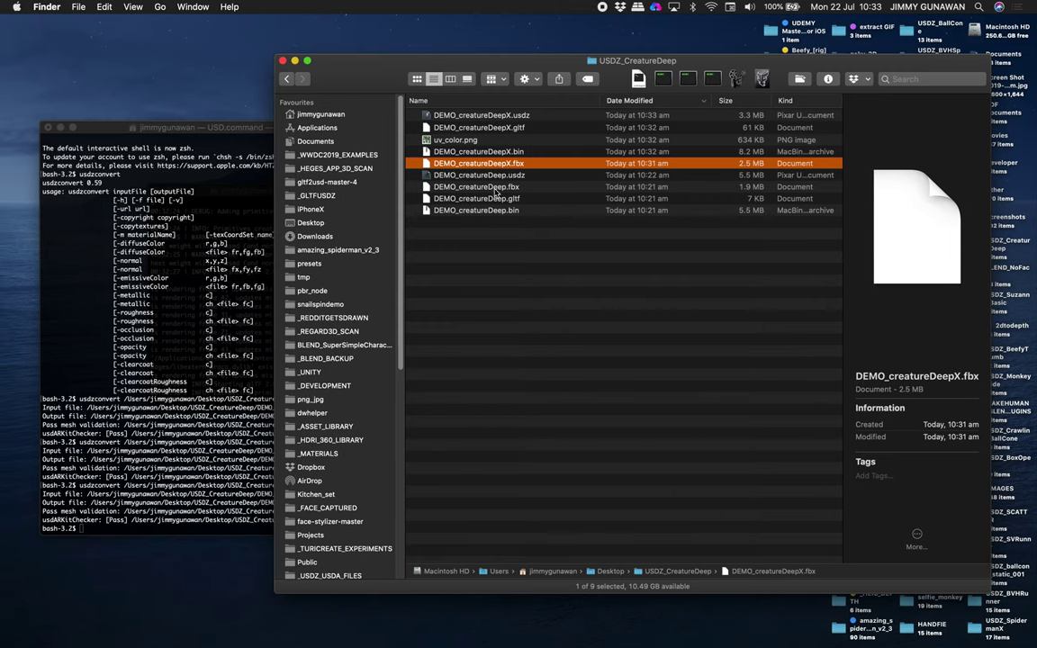
left_click(493, 127)
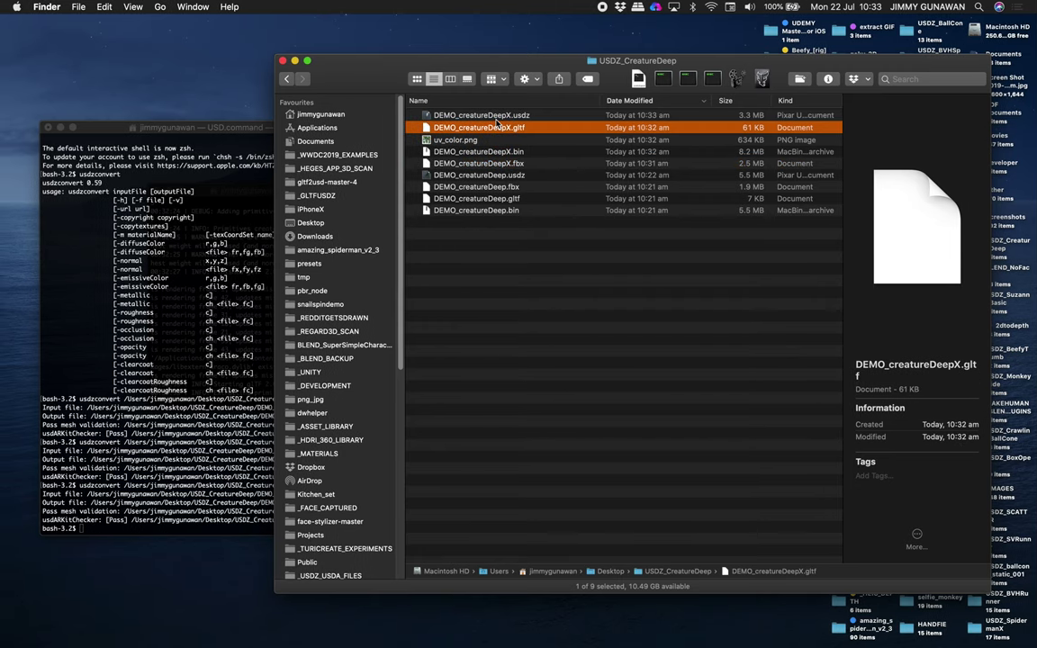
left_click(495, 117)
key("space")
left_click_drag(610, 363, 576, 436)
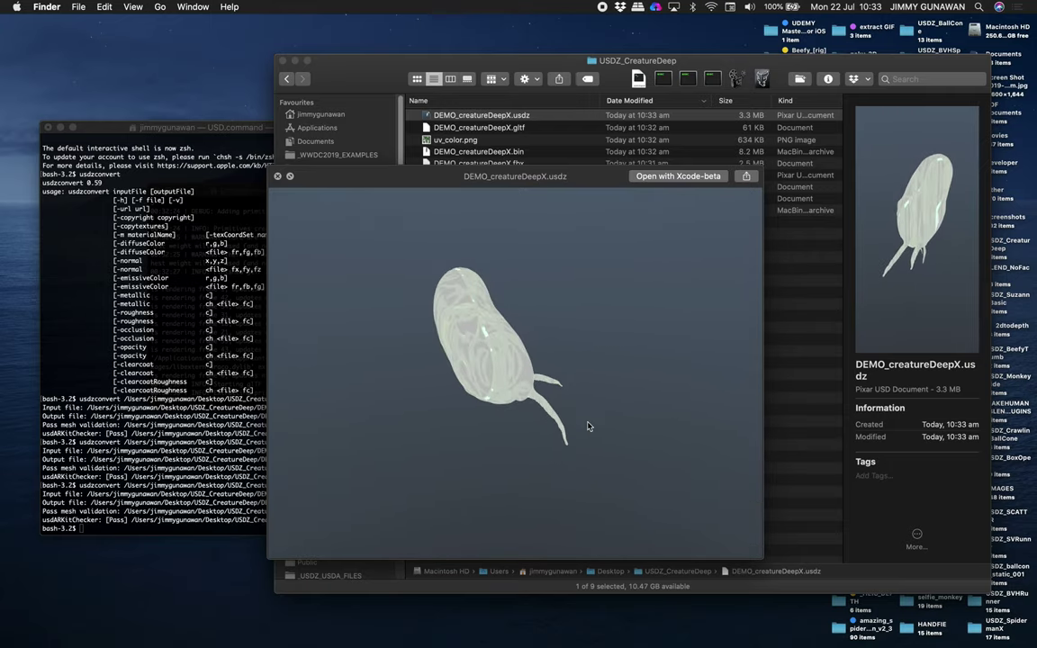
left_click(278, 177)
Step: Run usdzconvert in Terminal on DEMO_creatureDeepX.gltf from the USDZ_CreatureDeep folder
left_click(177, 402)
type("usdzconvert")
left_click_drag(477, 127, 190, 306)
key("Return")
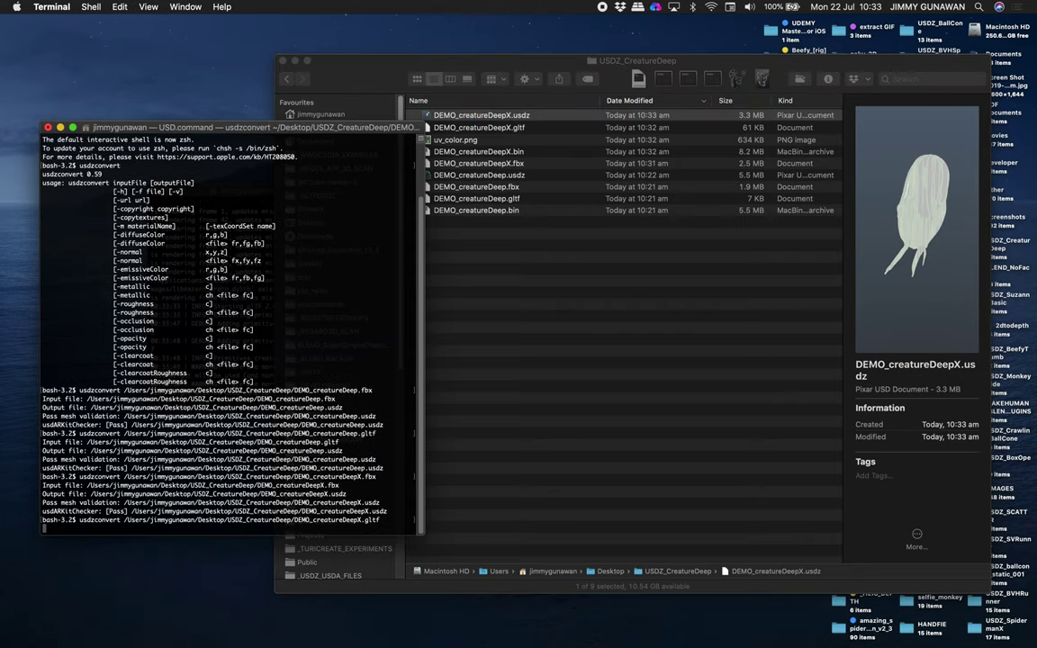
Step: Check the conversion's progress in Terminal and inspect the newly converted DEMO_creatureDeepX.usdz in Finder
left_click(606, 292)
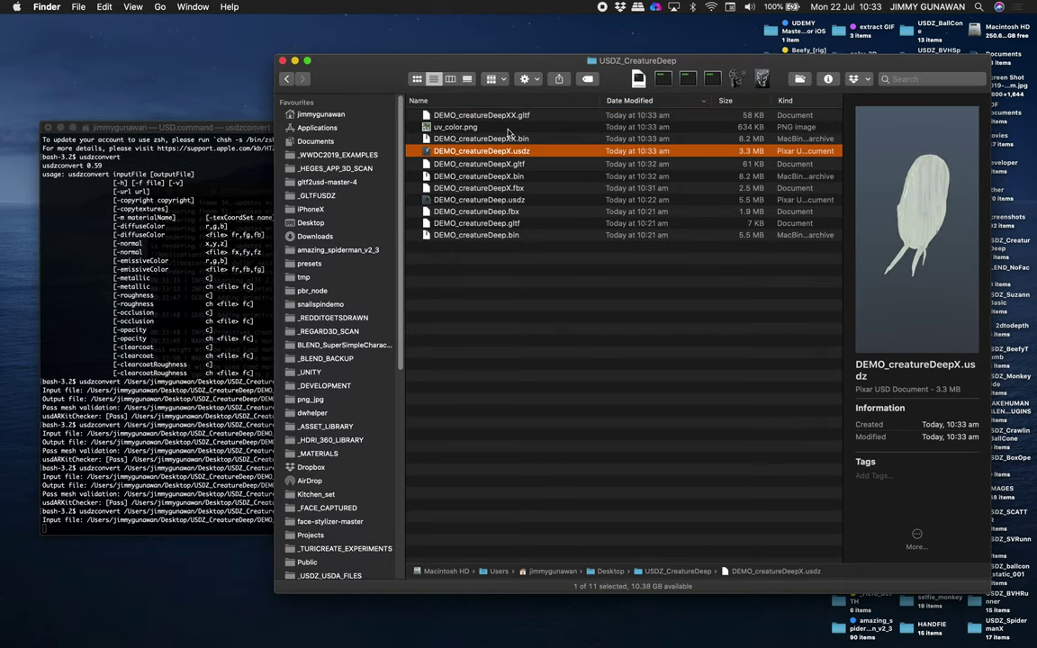
left_click(237, 339)
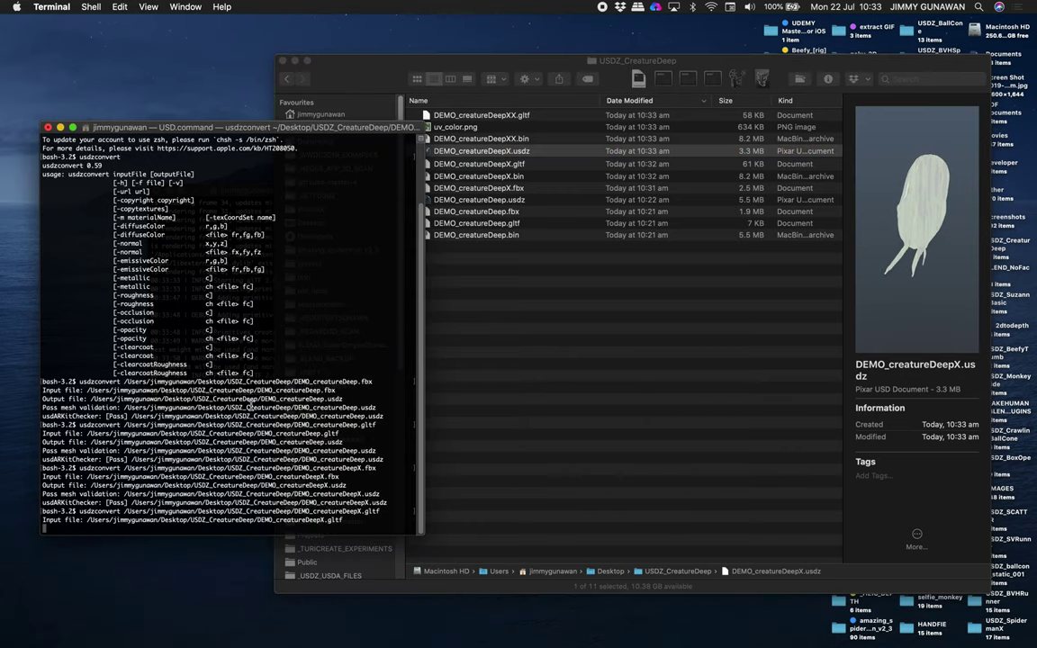
left_click(526, 301)
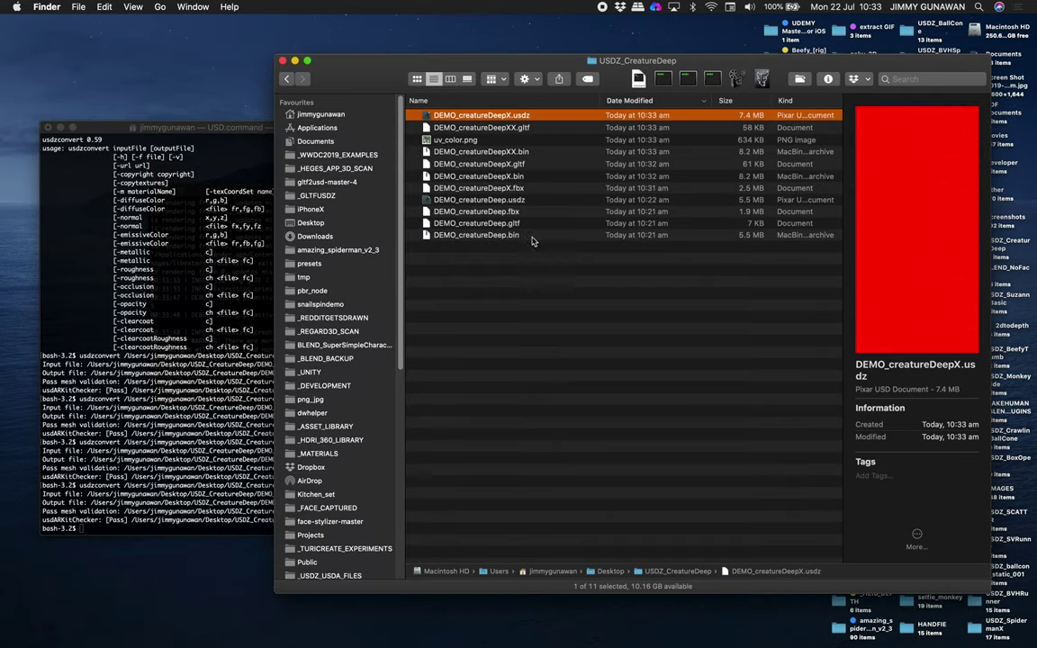
left_click(466, 127)
left_click(463, 115)
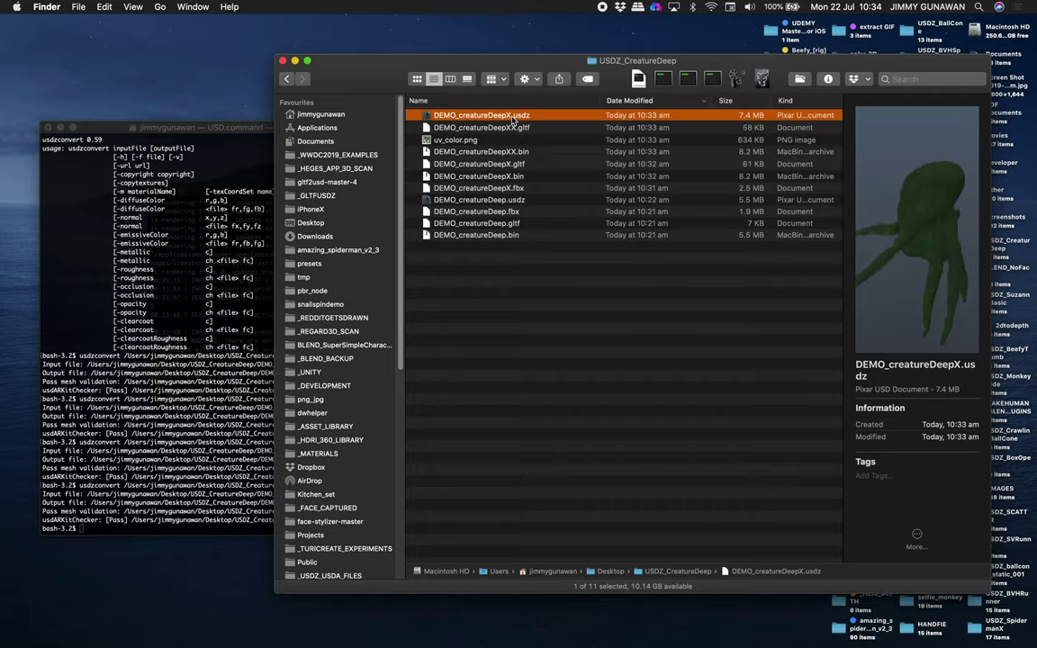